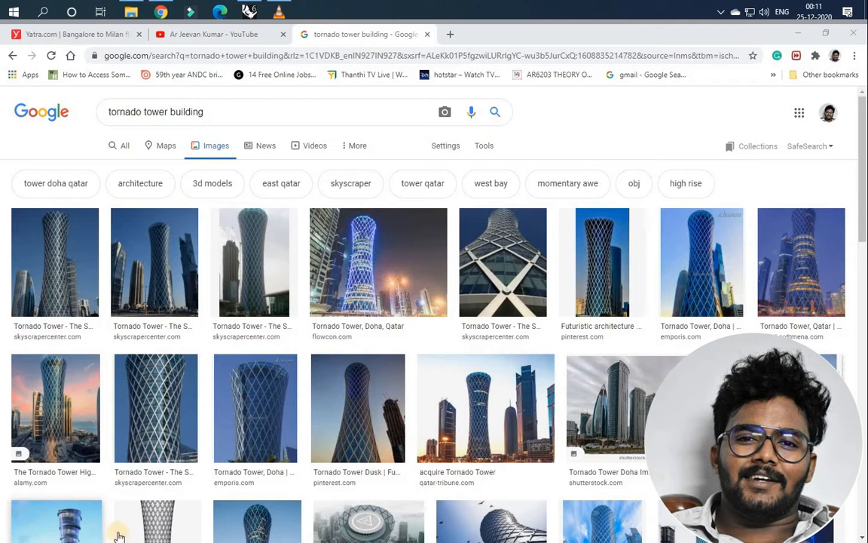
Step: Browse the tornado tower building image results, enlarge the low-angle facade photo from medium.com, and switch to Rhinoceros
scroll(528, 420, "down", 1)
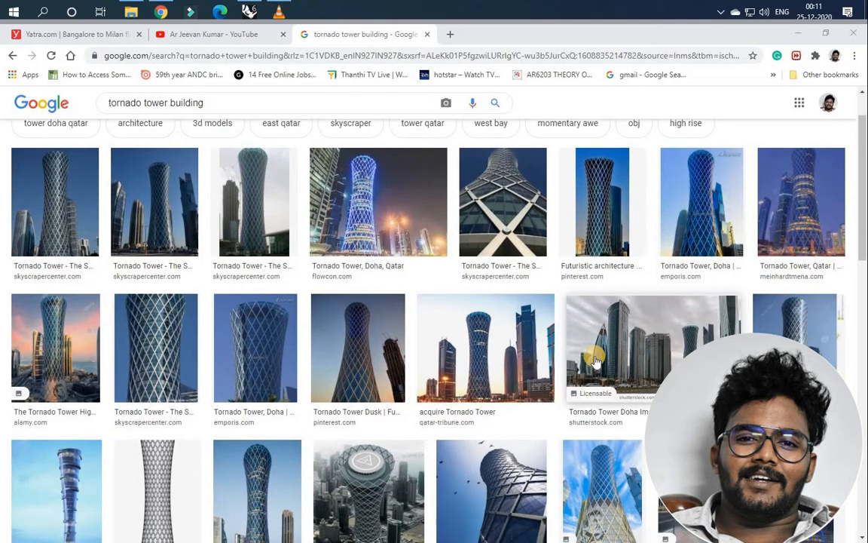
scroll(347, 362, "down", 3)
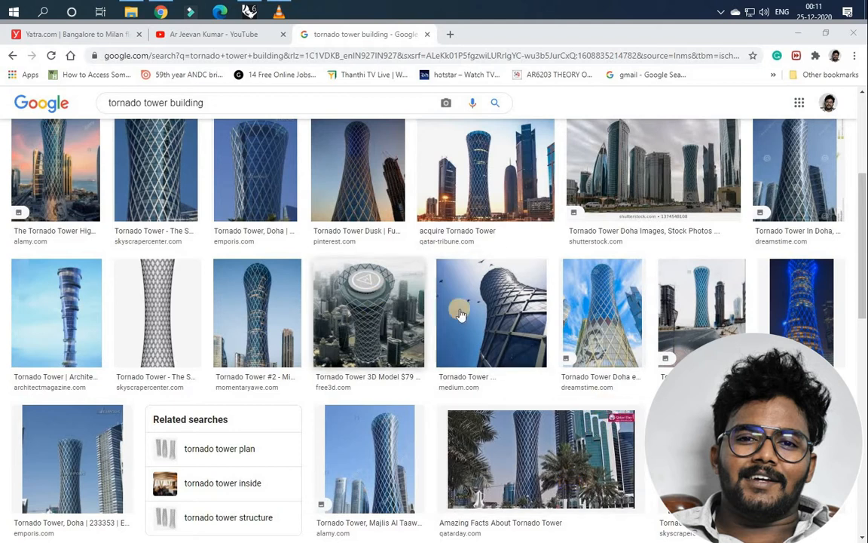
left_click(519, 337)
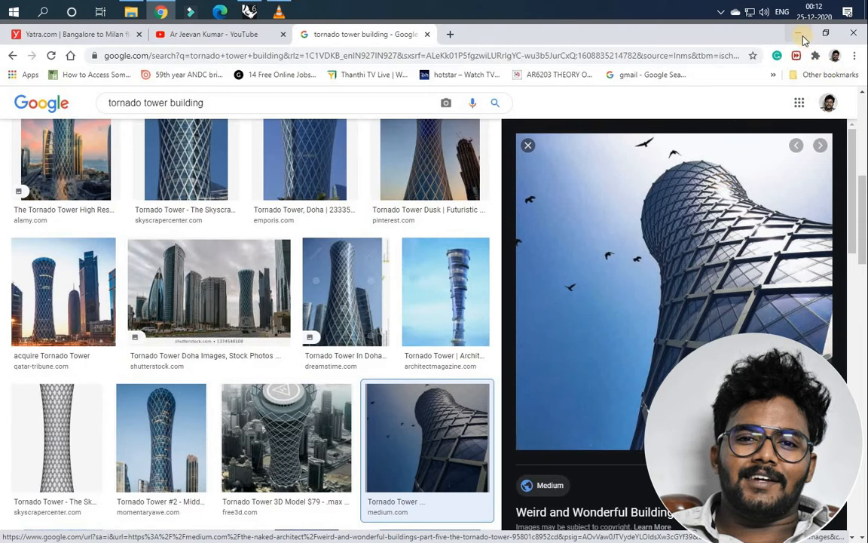
left_click(800, 34)
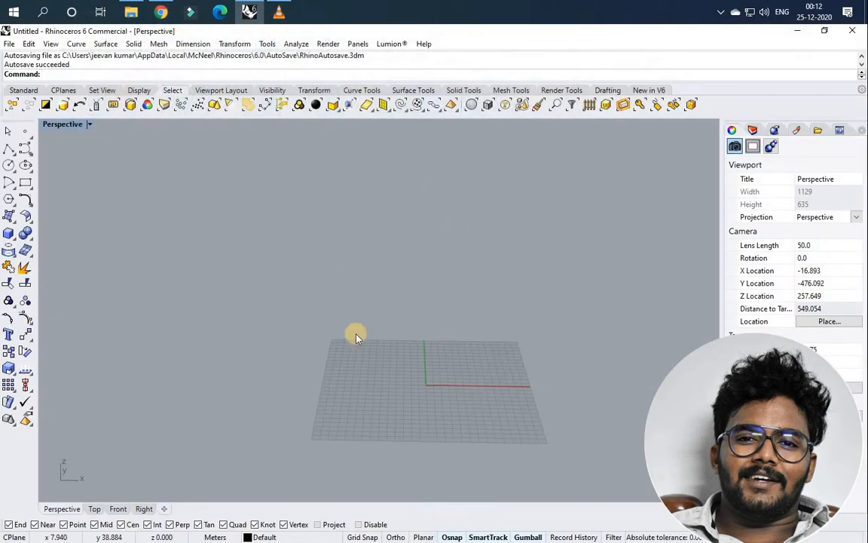
Step: Review the model units in the document properties and keep them as Meters
right_click_drag(468, 381, 334, 335)
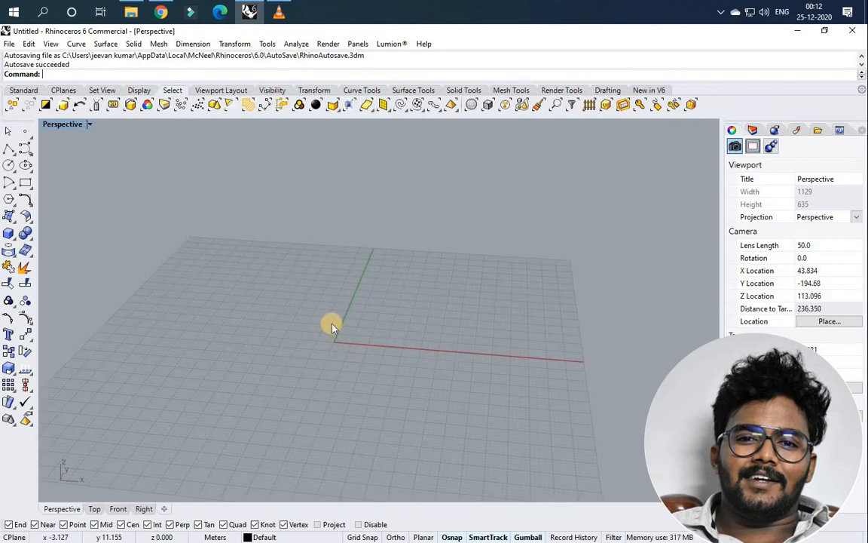
type("nit")
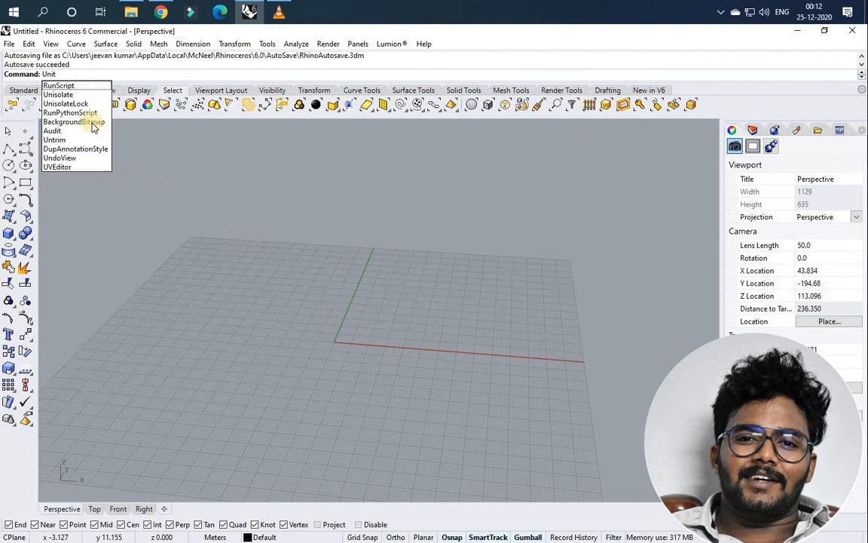
type("s")
key("Return")
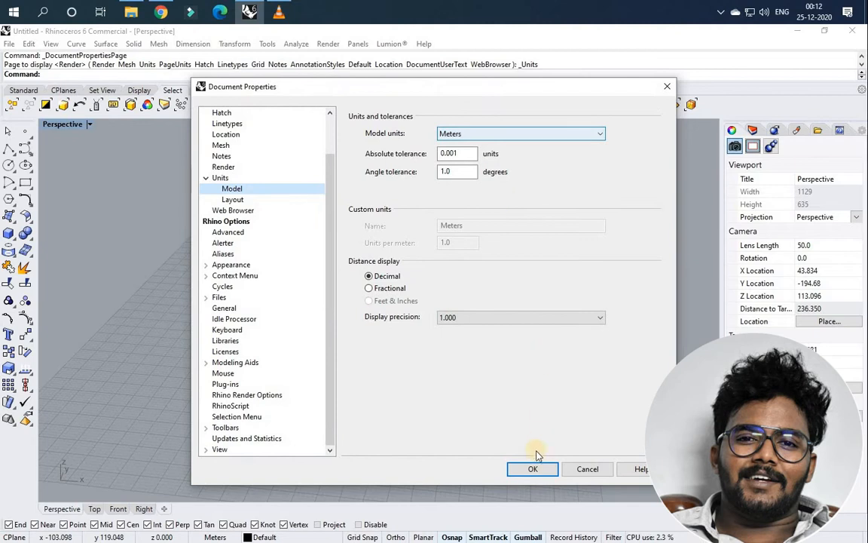
left_click(533, 471)
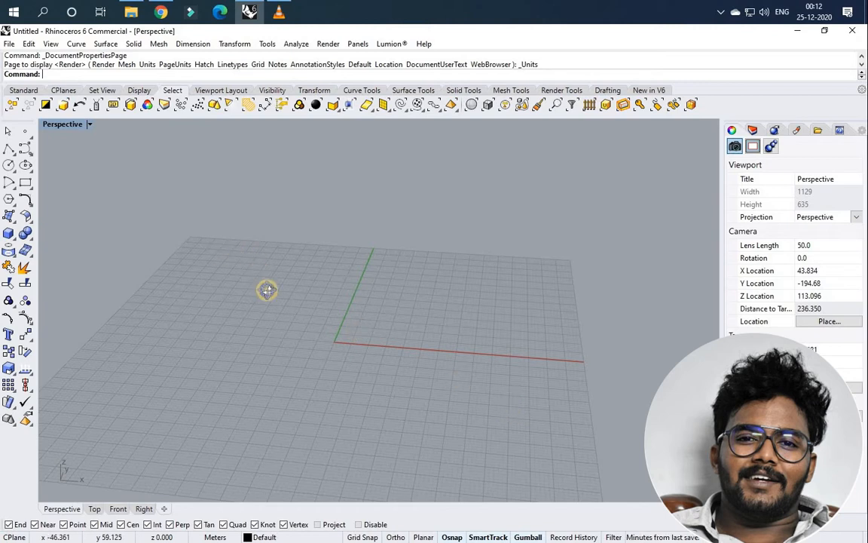
right_click_drag(268, 291, 295, 301)
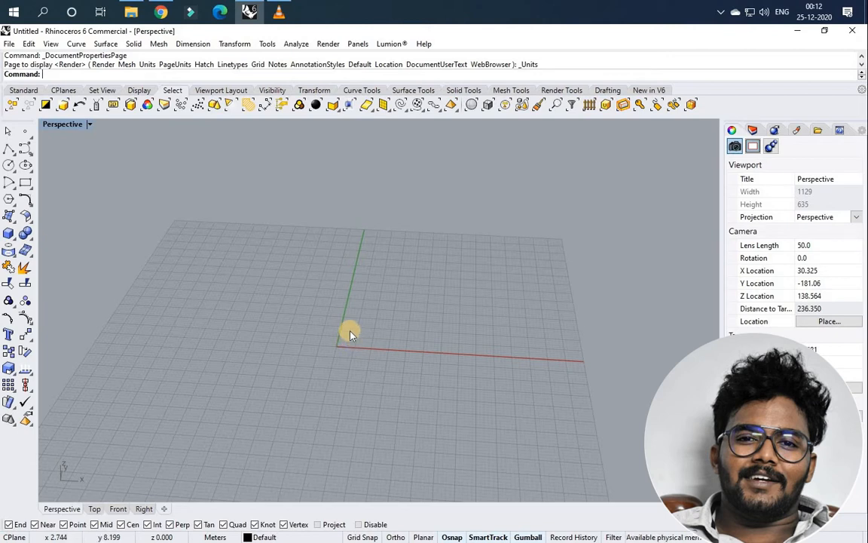
right_click_drag(320, 323, 358, 332)
scroll(377, 324, "up", 2)
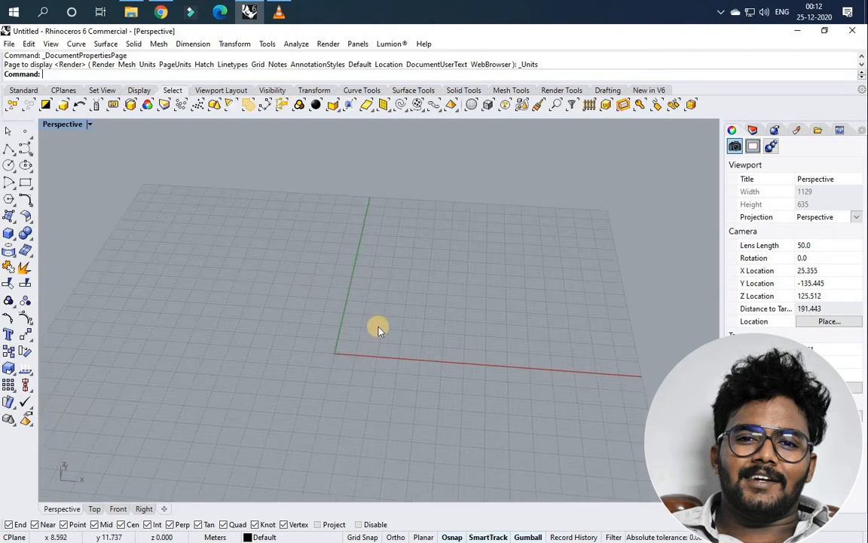
scroll(369, 339, "down", 2)
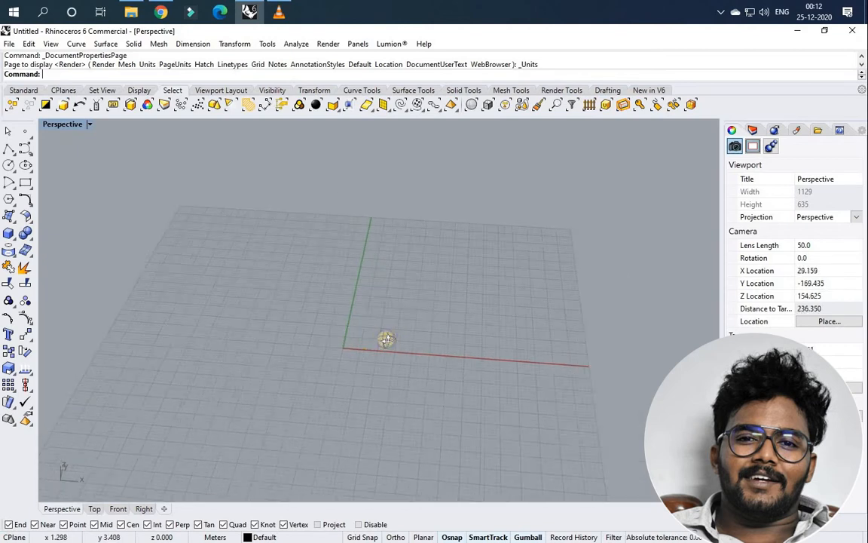
right_click_drag(383, 337, 336, 335)
scroll(358, 343, "up", 2)
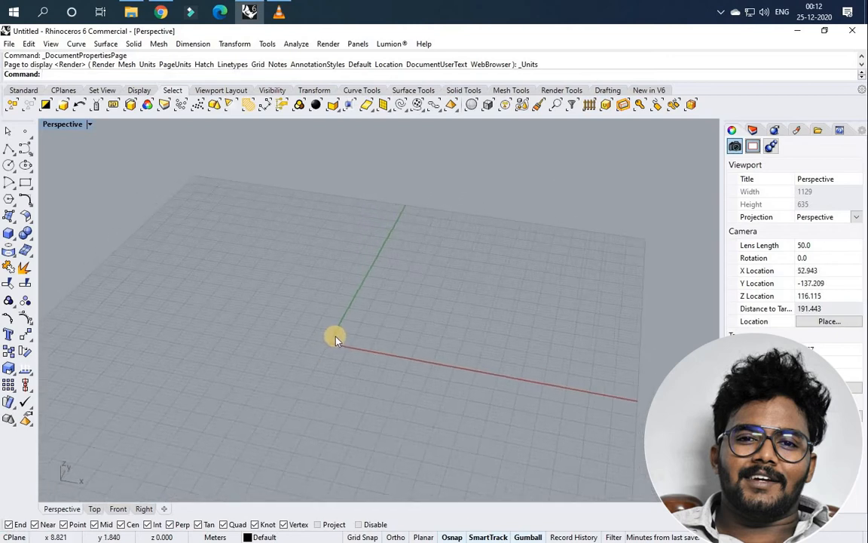
scroll(349, 329, "up", 2)
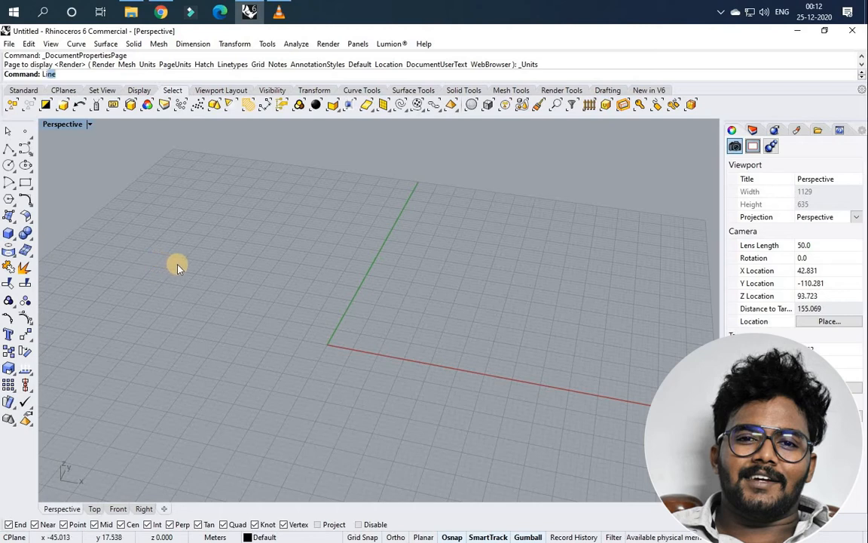
Step: Draw a vertical line 60 m high starting at the origin 0,0
key("Return")
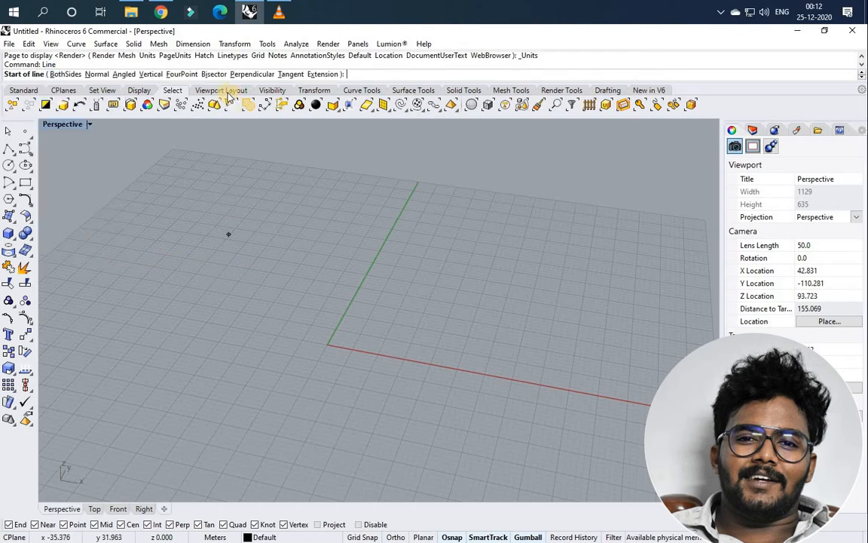
left_click(150, 74)
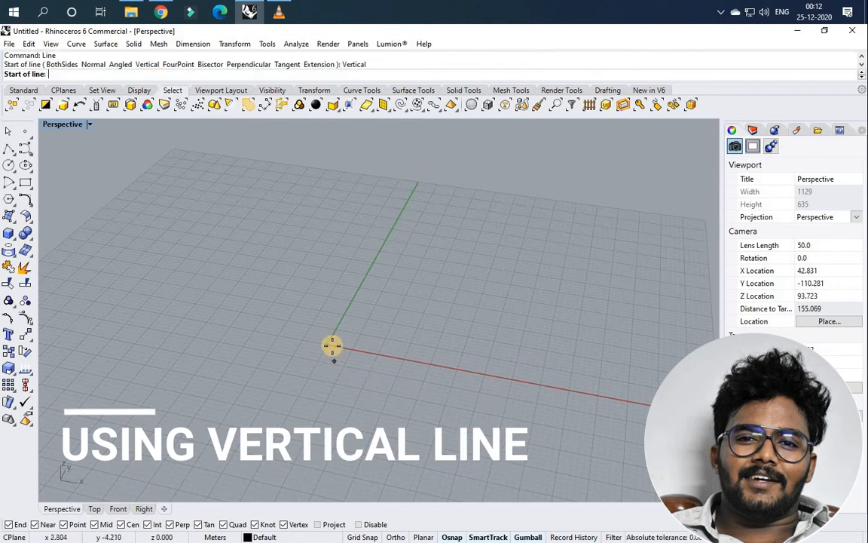
type("0")
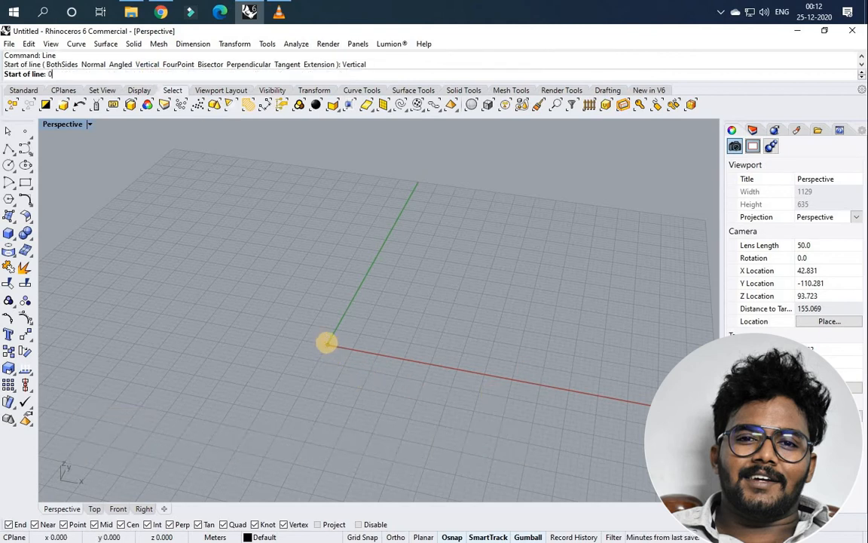
type(",0")
key("Return")
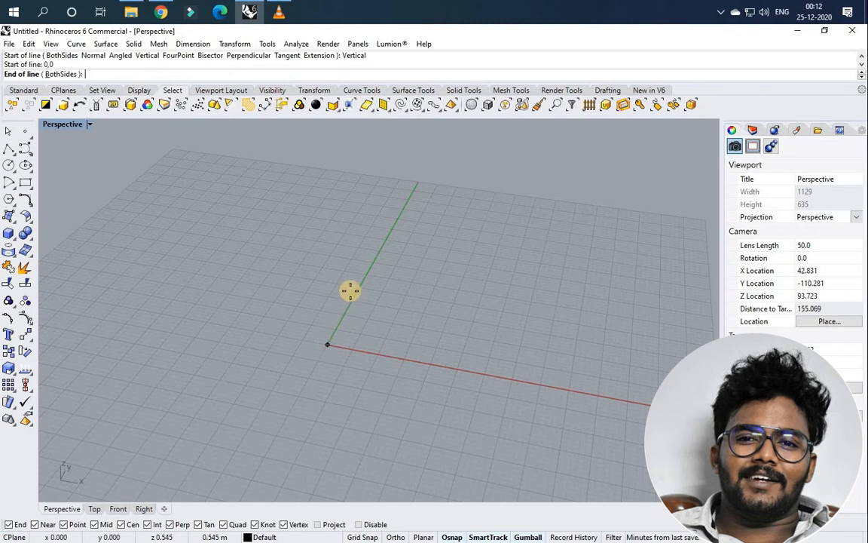
scroll(340, 360, "down", 2)
scroll(332, 359, "down", 2)
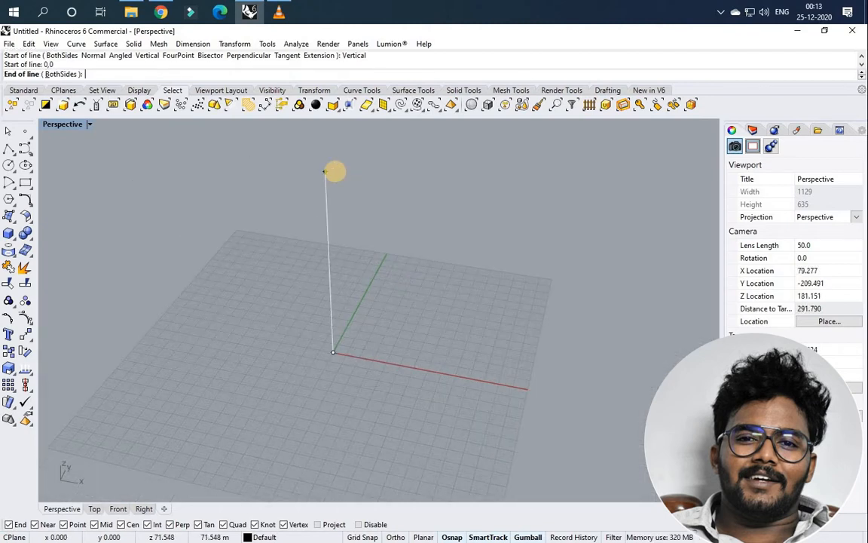
type("60")
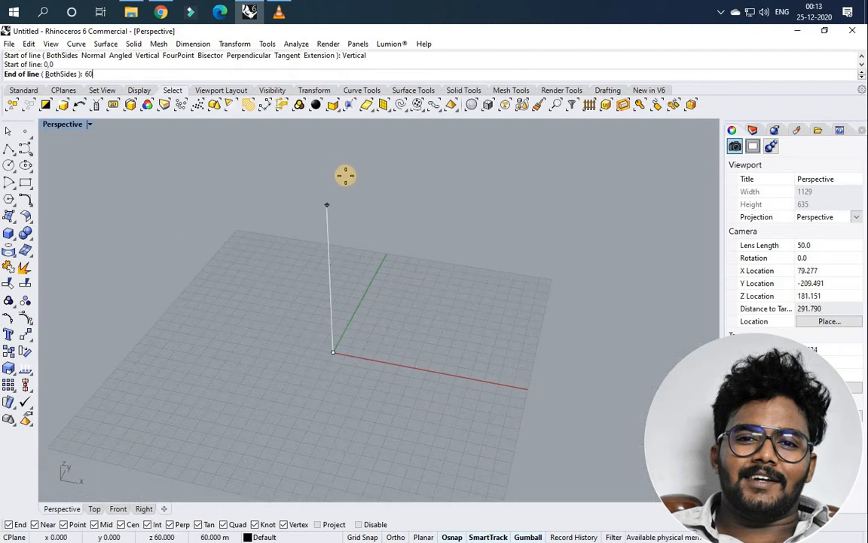
key("Return")
Step: Draw a 10 m horizontal line from the base of the vertical line along the negative X direction
right_click_drag(397, 265, 358, 239)
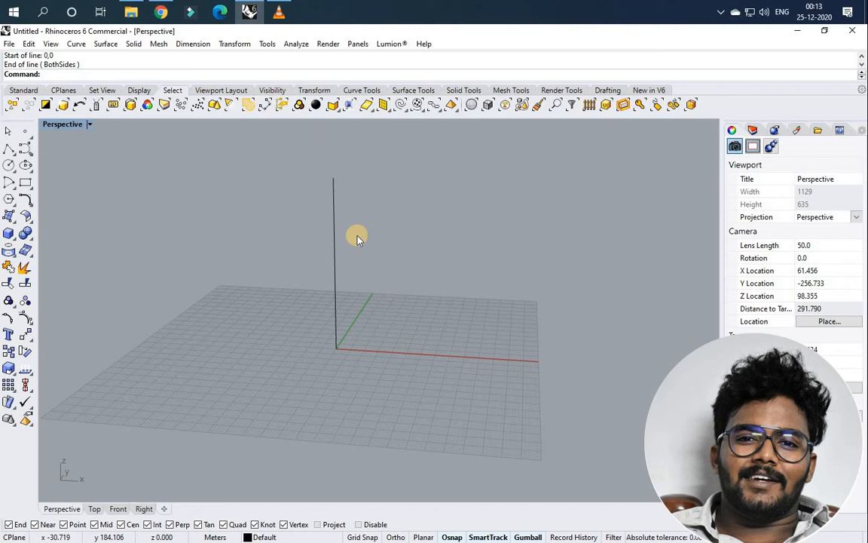
right_click_drag(330, 242, 324, 205)
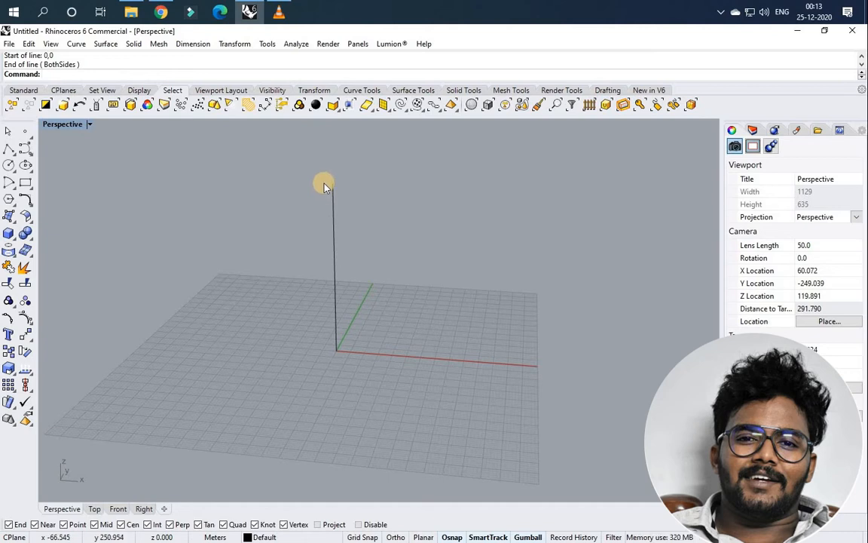
key("Return")
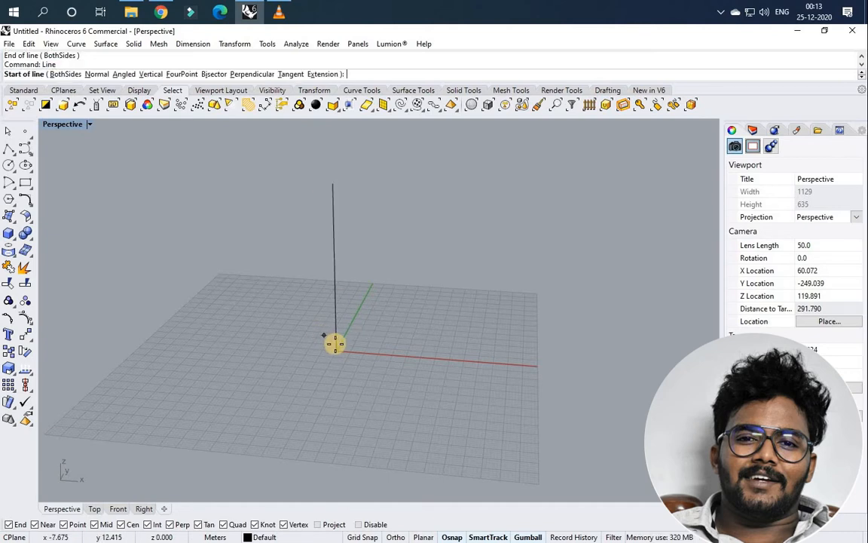
left_click(337, 350)
type("10")
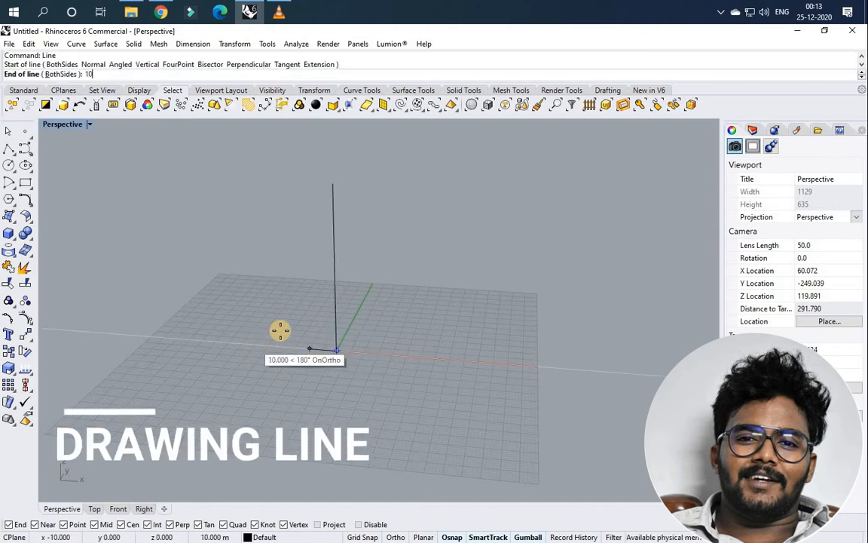
key("Return")
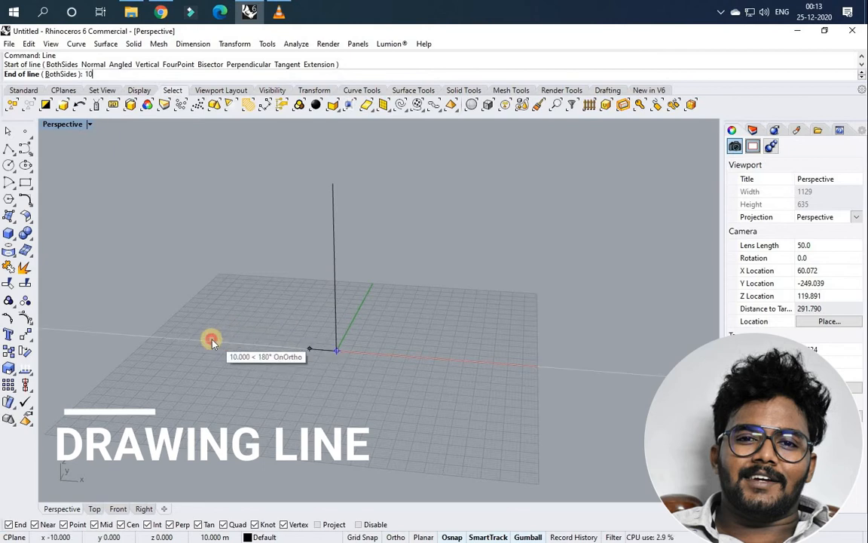
left_click(259, 355)
Step: Copy the 10 m horizontal line from the base of the vertical line to its upper end
right_click_drag(258, 355, 329, 368)
scroll(330, 362, "up", 4)
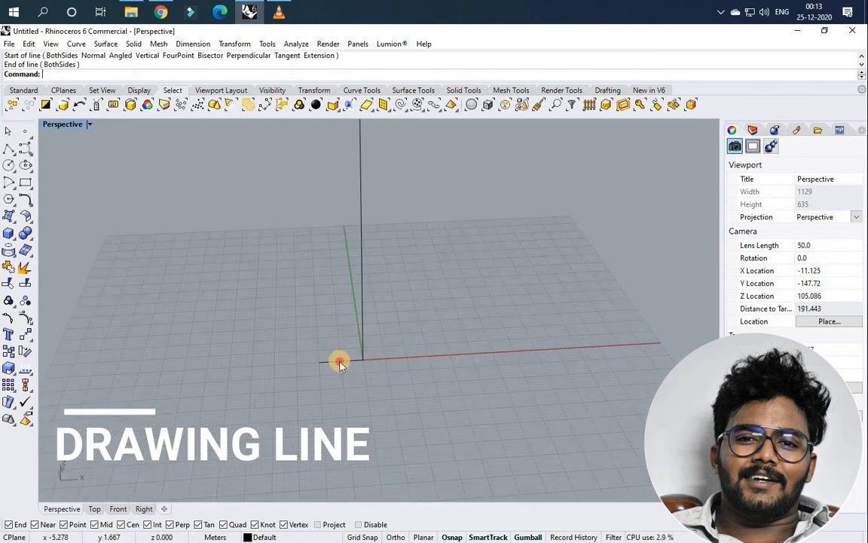
left_click(339, 362)
type("Copy")
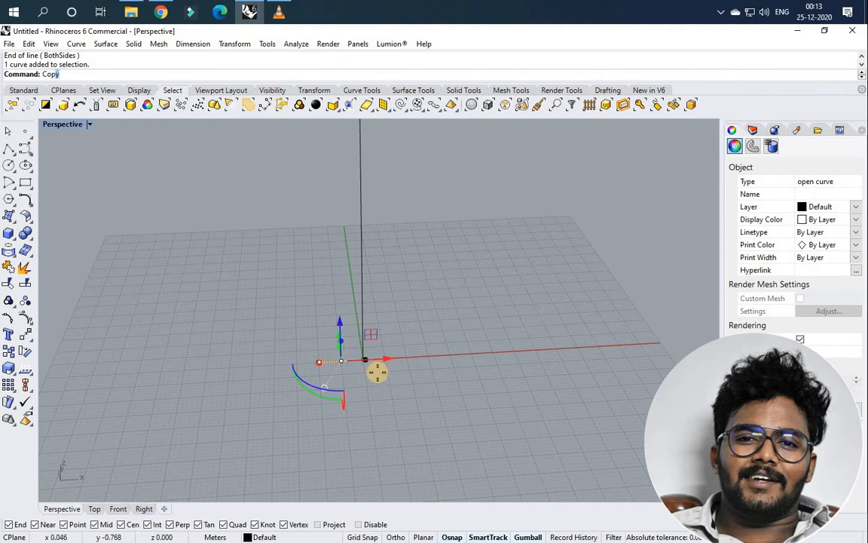
key("Return")
left_click(368, 360)
scroll(347, 262, "down", 6)
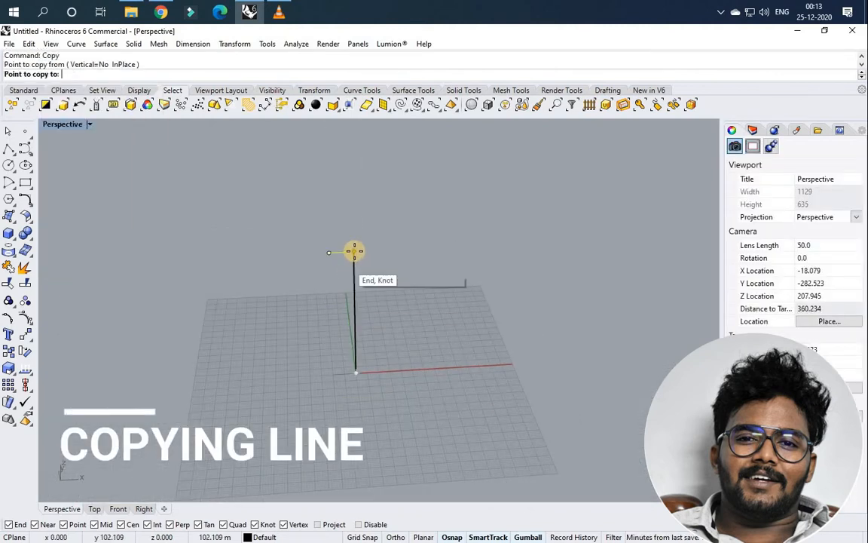
left_click(355, 252)
key("Return")
key("Escape")
Step: Draw an arc in the front view joining the outer ends of the upper and lower 10 m lines, bowed inward toward the vertical axis
scroll(341, 330, "up", 4)
right_click_drag(341, 329, 301, 294)
scroll(336, 321, "down", 4)
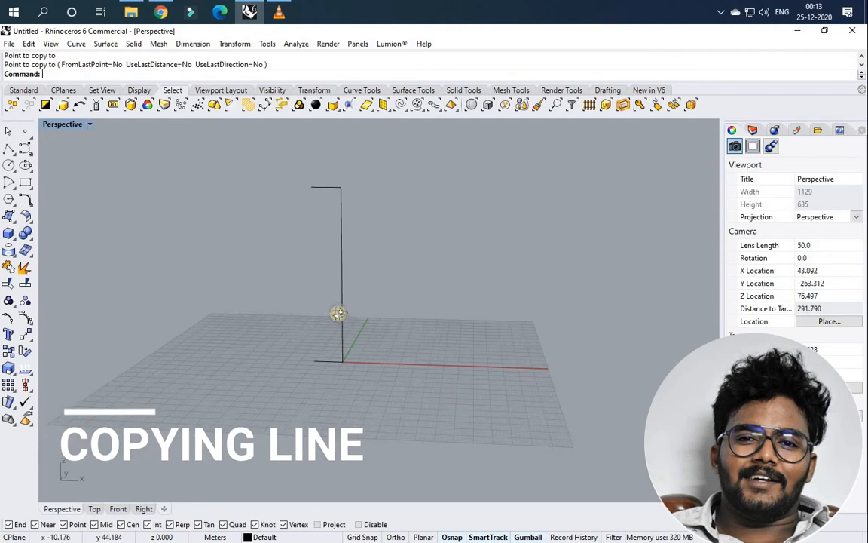
double_click(74, 125)
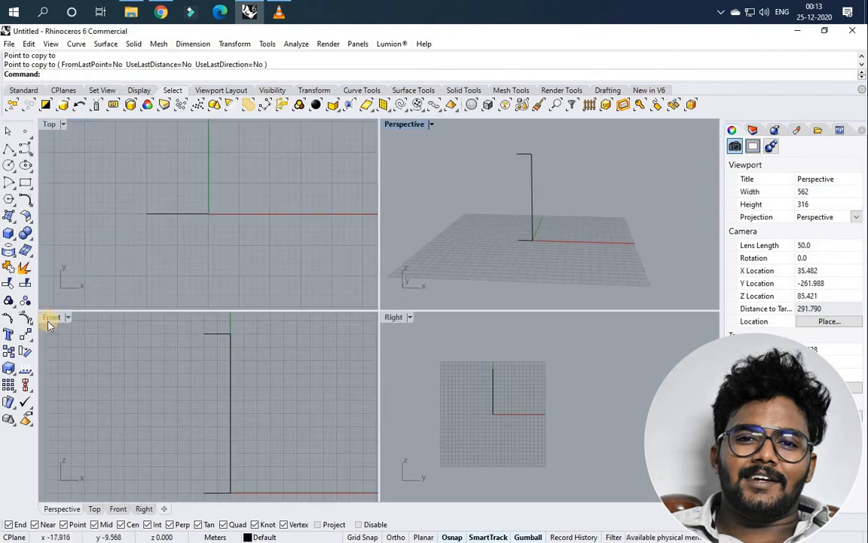
scroll(227, 407, "down", 2)
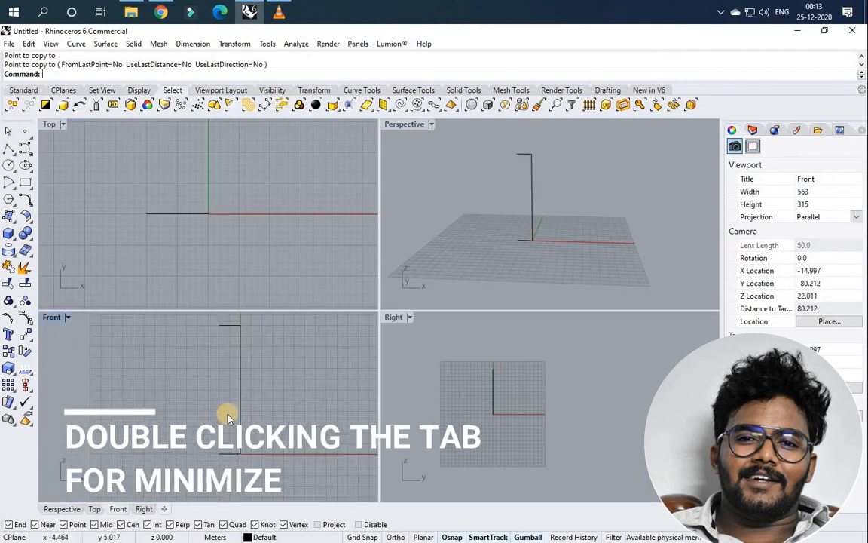
left_click(9, 183)
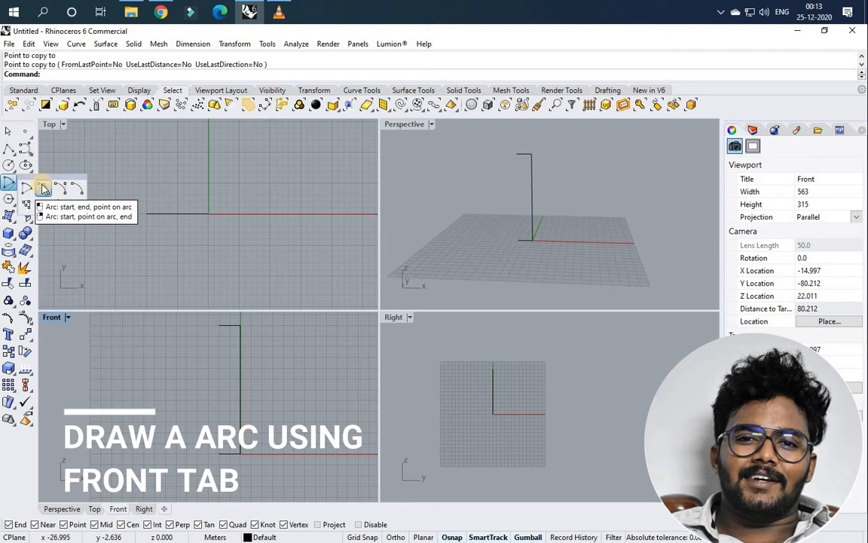
left_click(44, 187)
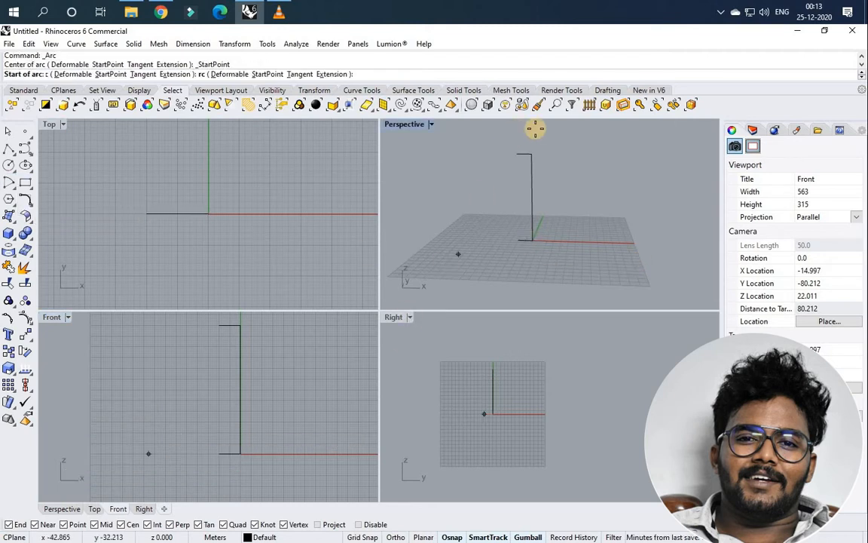
left_click(516, 154)
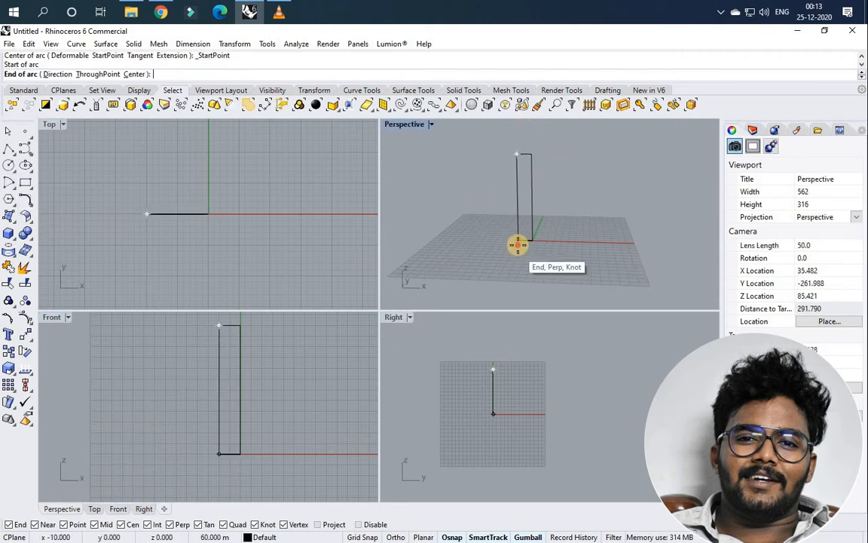
left_click(519, 240)
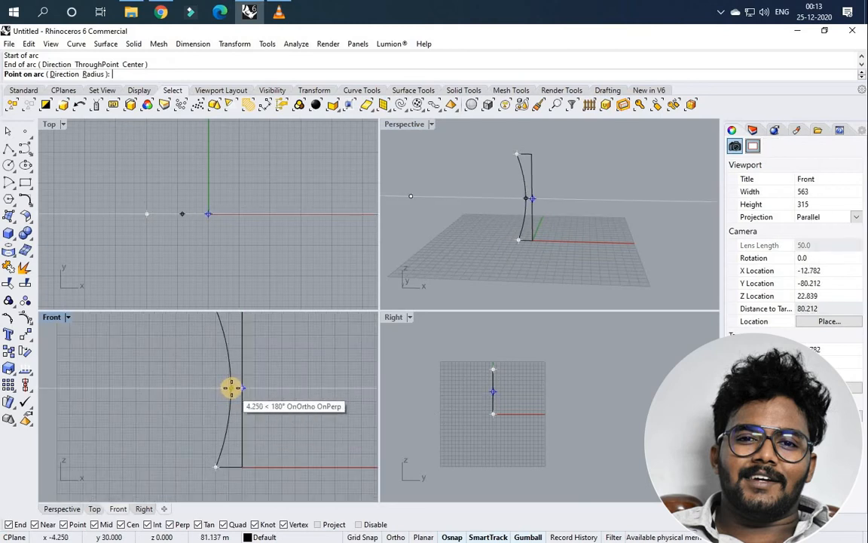
scroll(231, 387, "down", 2)
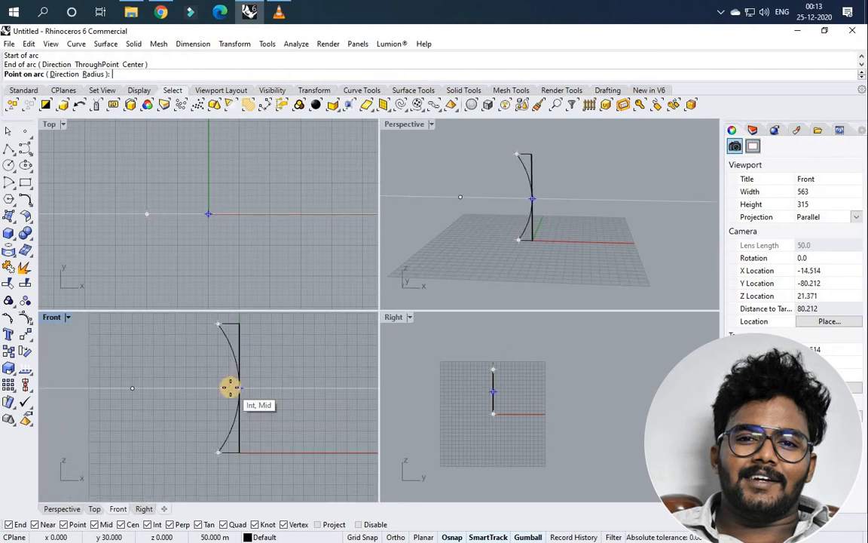
left_click(230, 387)
scroll(499, 163, "down", 4)
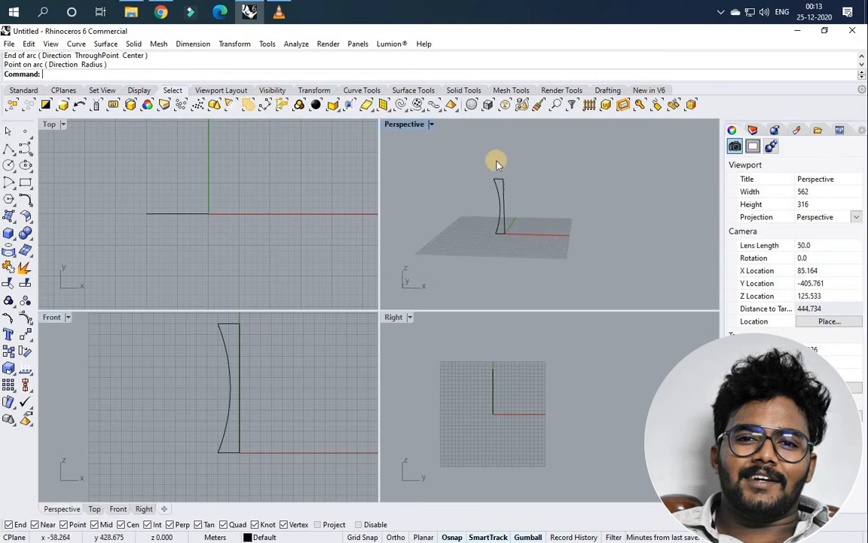
Step: Revolve the arc a full circle around the 60 m vertical line, with the axis starting at its base
right_click_drag(498, 163, 504, 168)
double_click(393, 124)
scroll(310, 230, "up", 2)
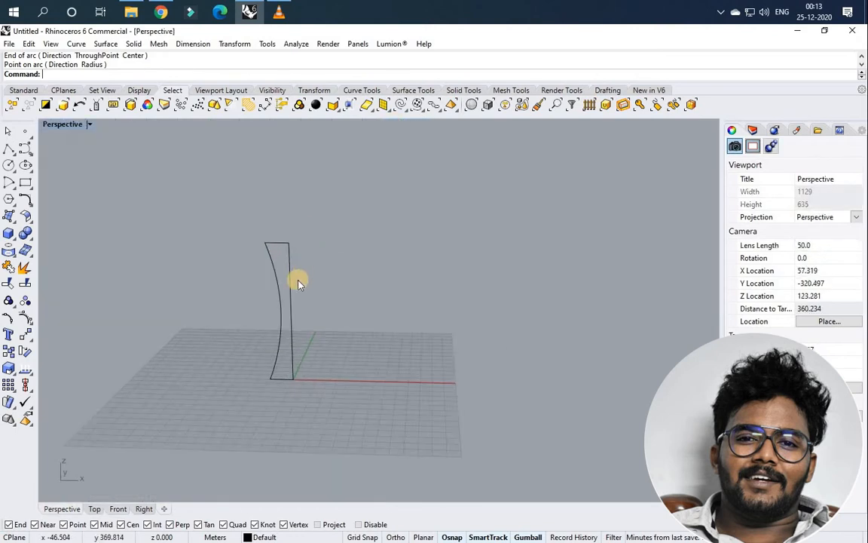
right_click_drag(299, 280, 279, 297)
scroll(275, 329, "up", 4)
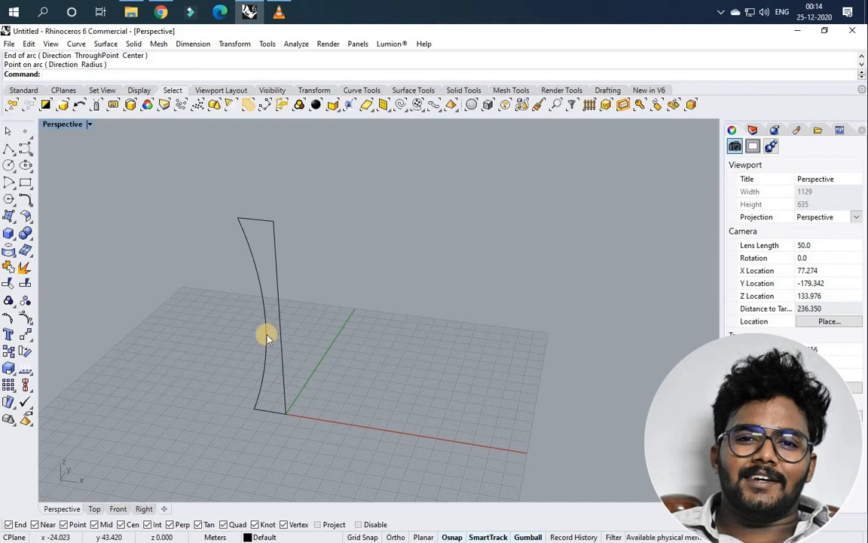
scroll(257, 332, "down", 4)
right_click_drag(261, 341, 267, 353)
scroll(266, 352, "up", 2)
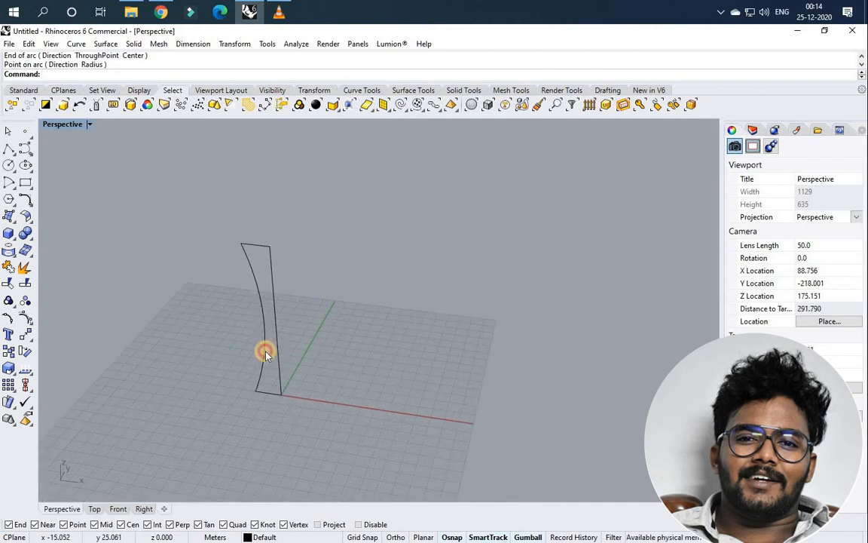
left_click(265, 352)
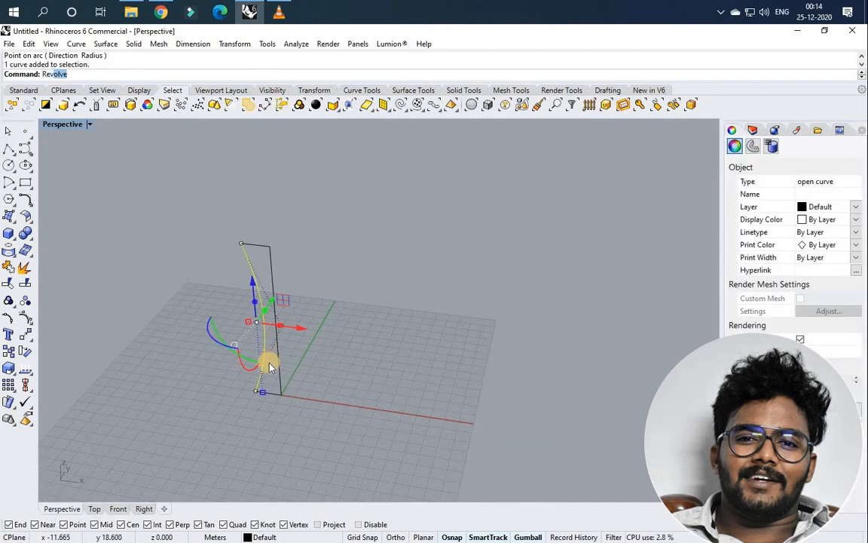
key("Return")
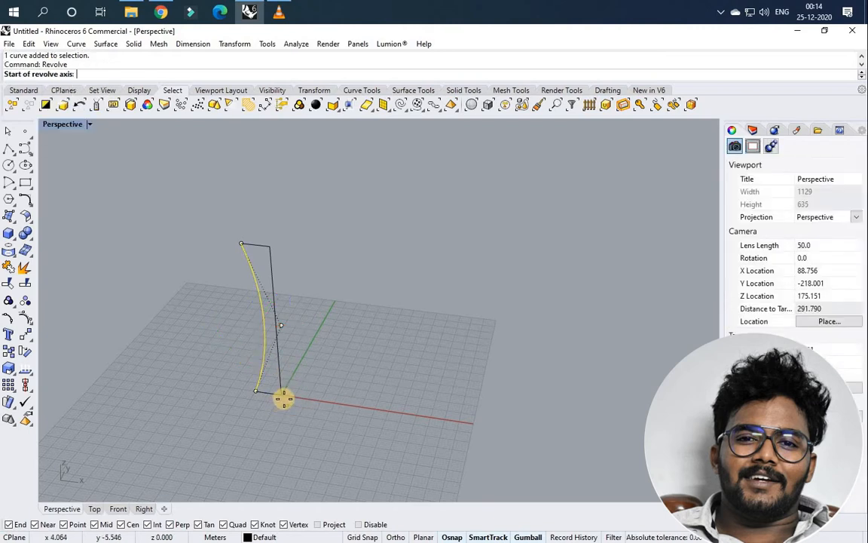
scroll(285, 395, "up", 3)
left_click(283, 398)
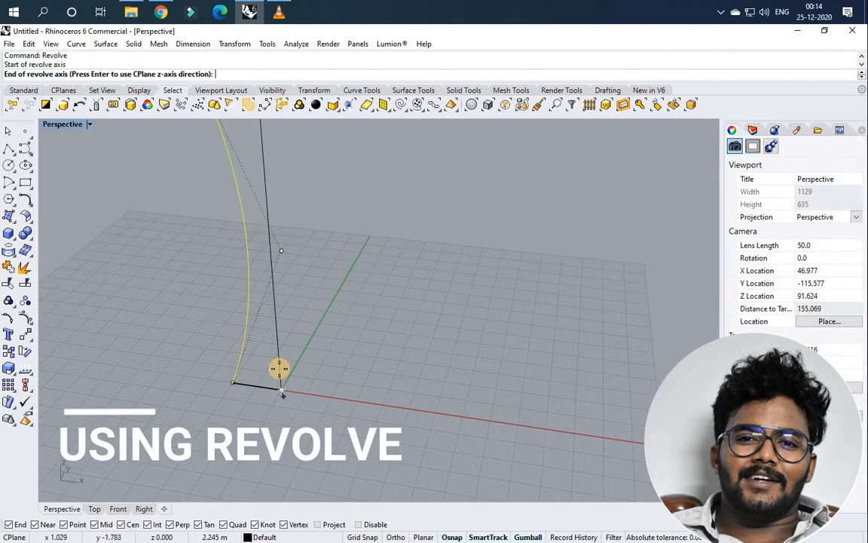
left_click(286, 353)
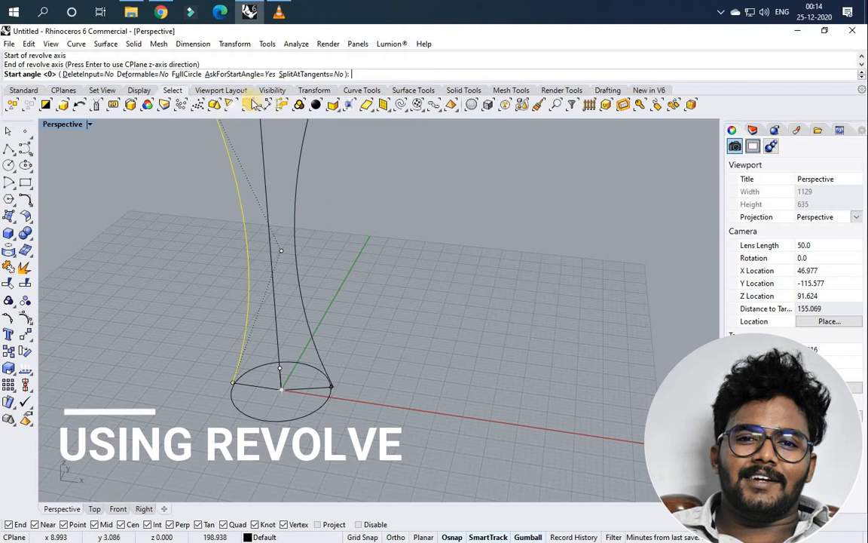
left_click(188, 74)
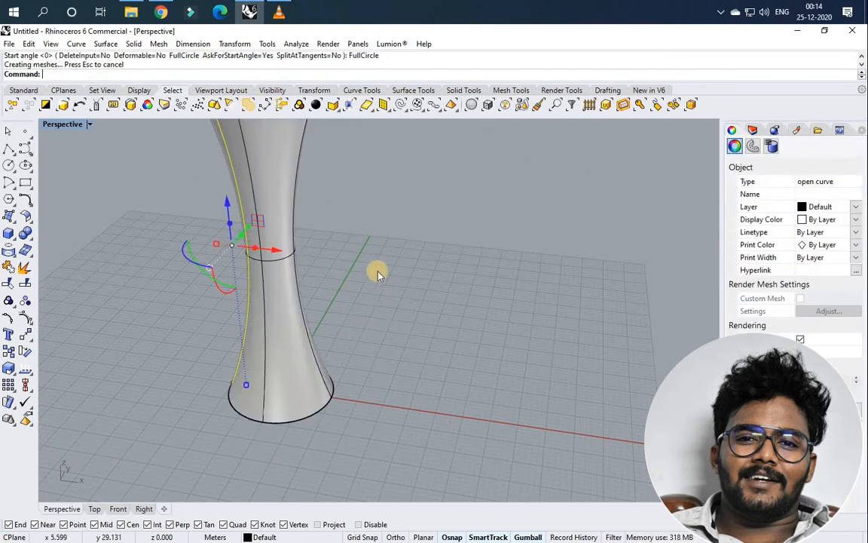
Step: Delete the revolved tower surface, keeping the arc and the construction lines
scroll(340, 243, "down", 5)
scroll(318, 279, "up", 5)
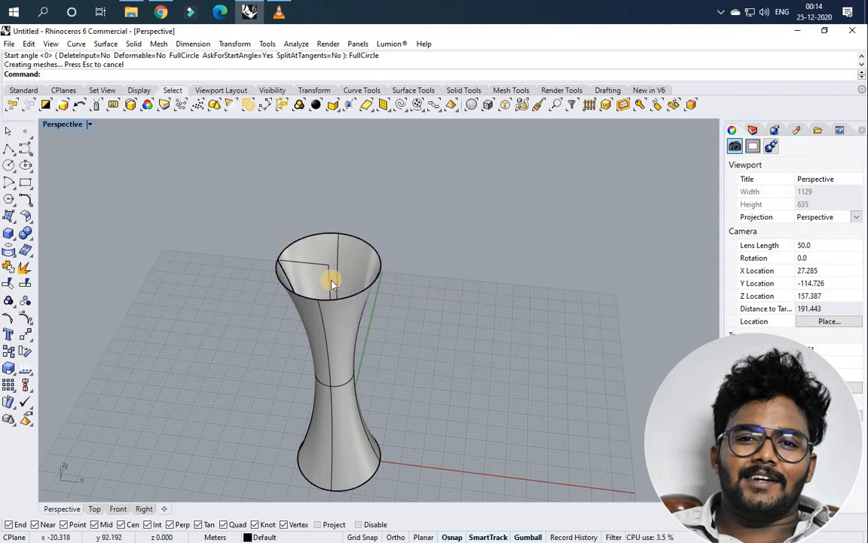
right_click_drag(395, 293, 335, 220)
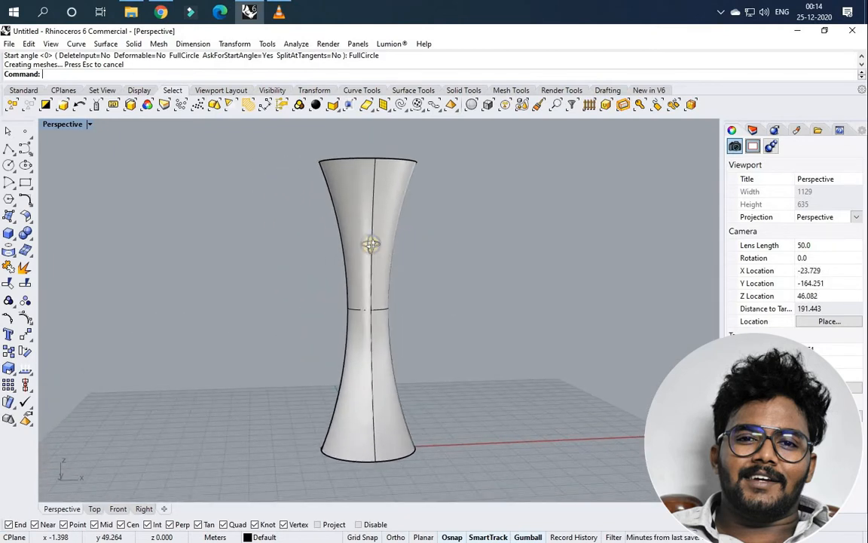
left_click(326, 220)
key("Delete")
Step: Move the arc's middle control point away from the vertical axis along X to make the inward curve shallower
left_click(321, 277)
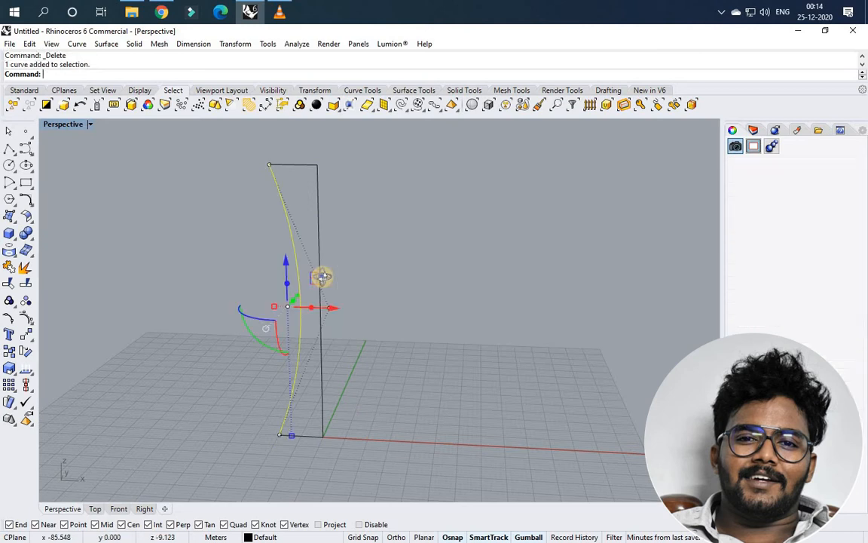
scroll(347, 309, "up", 2)
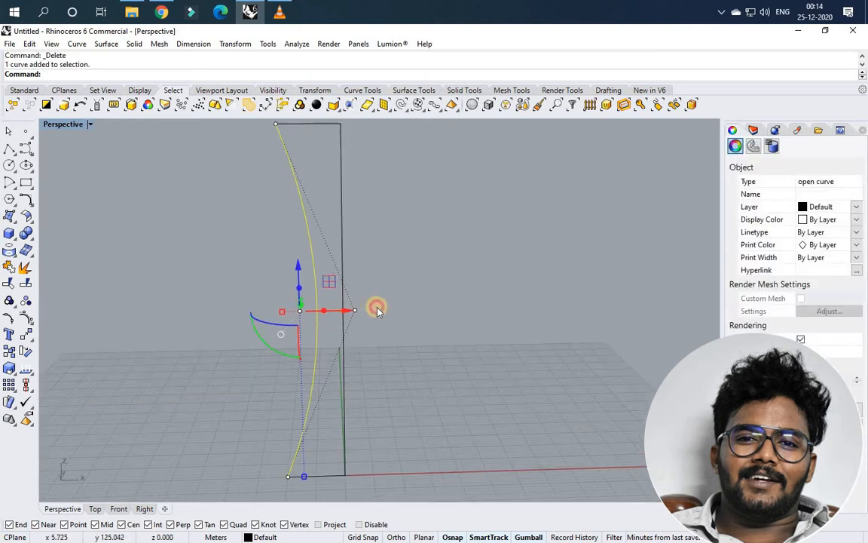
mouse_move(354, 289)
left_mouse_down()
mouse_move(387, 329)
mouse_move(354, 306)
left_mouse_up()
left_click(409, 315)
scroll(383, 309, "down", 4)
mouse_move(383, 310)
right_mouse_down()
mouse_move(374, 304)
mouse_move(398, 320)
right_mouse_up()
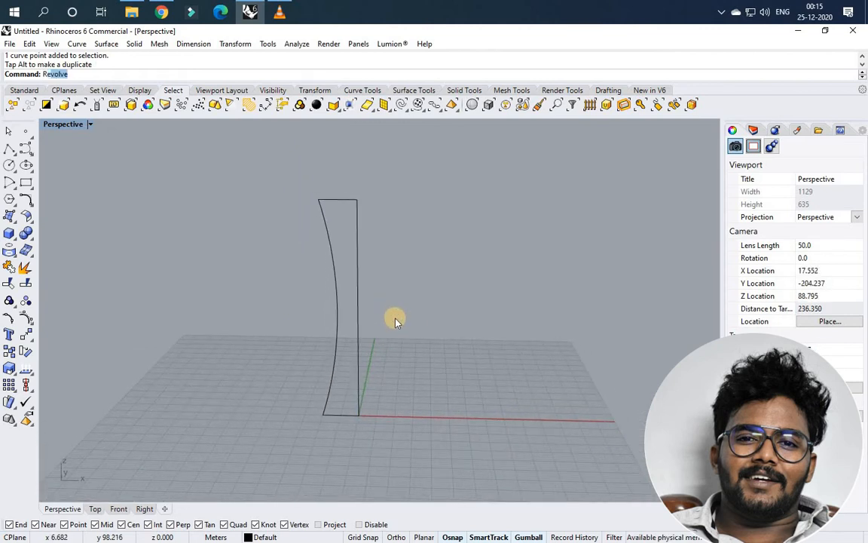
Step: Revolve the reshaped arc around the vertical line, starting the axis at its base and using the FullCircle option
key("Return")
scroll(335, 269, "up", 2)
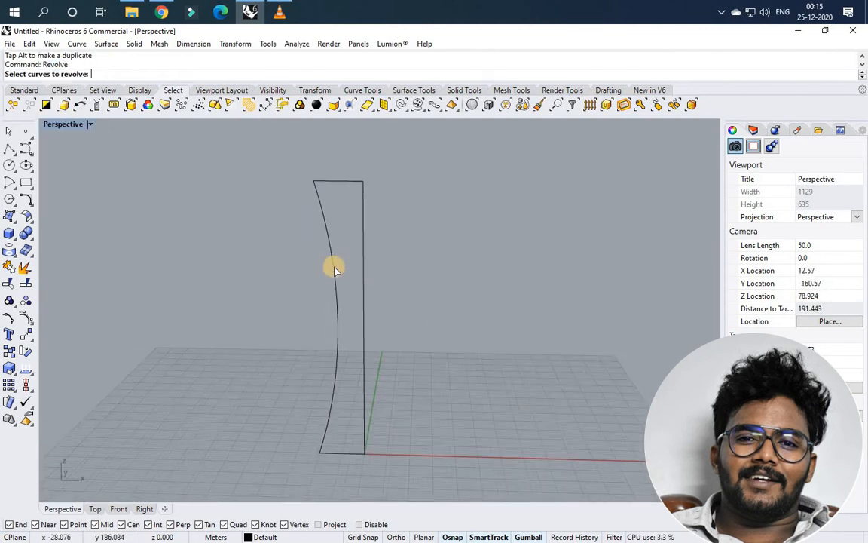
left_click(333, 266)
key("Return")
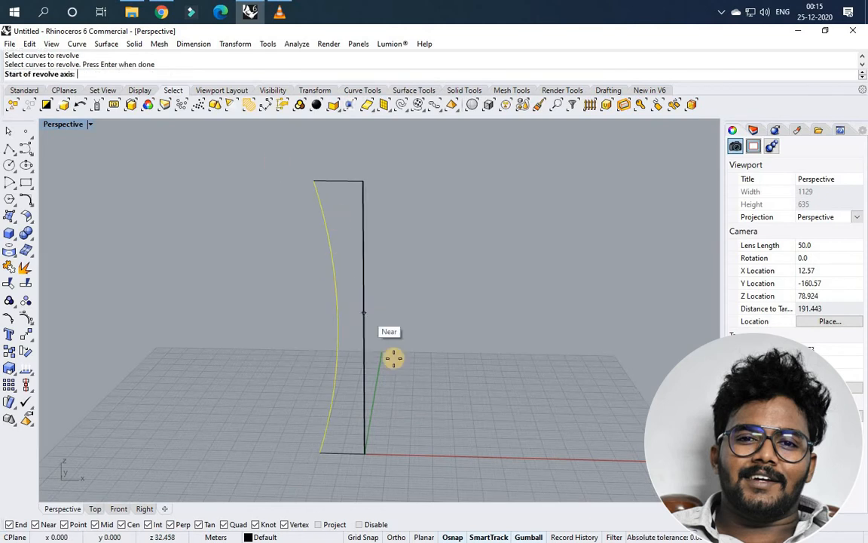
left_click(367, 409)
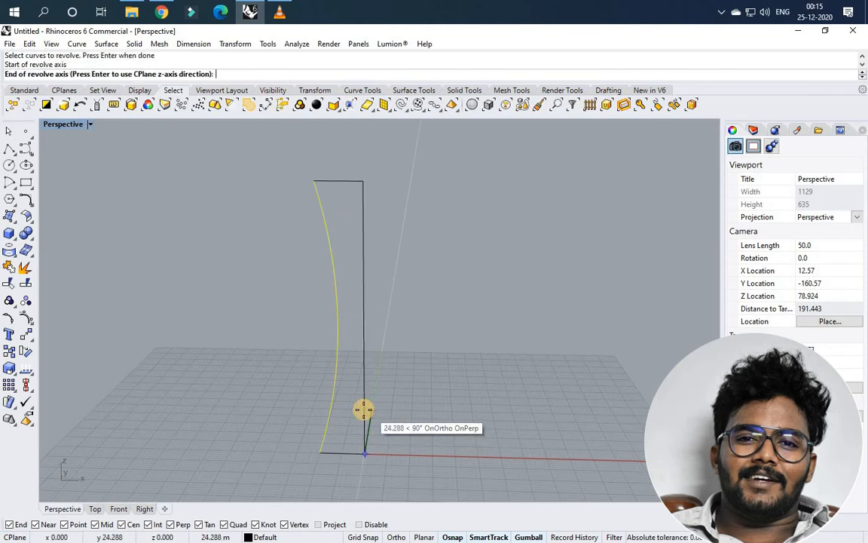
left_click(364, 406)
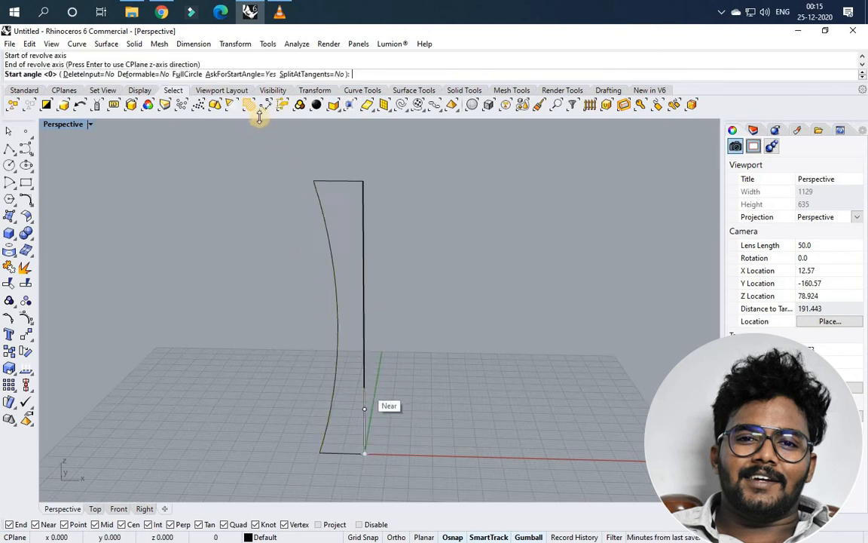
left_click(193, 75)
Step: Create UV curves from the revolved tower surface, using no additional points or curves on the surface
scroll(374, 291, "down", 3)
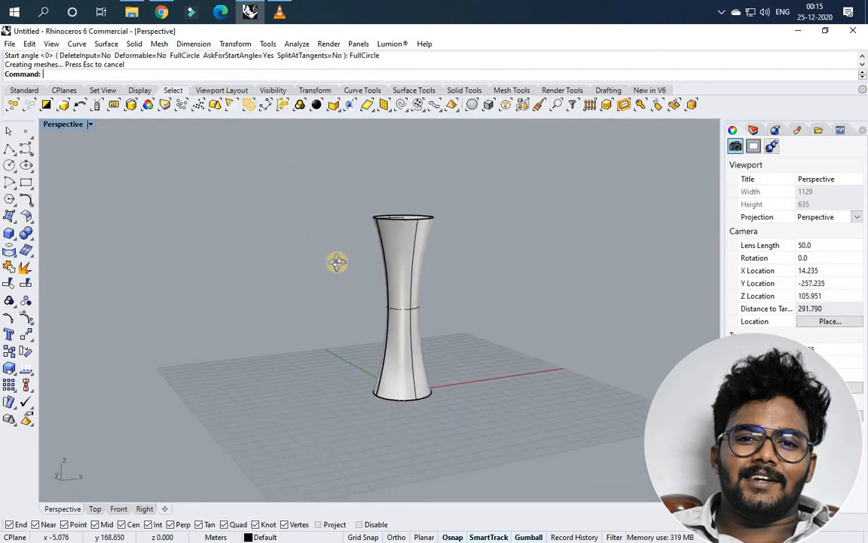
right_click_drag(337, 262, 390, 327)
scroll(382, 329, "down", 3)
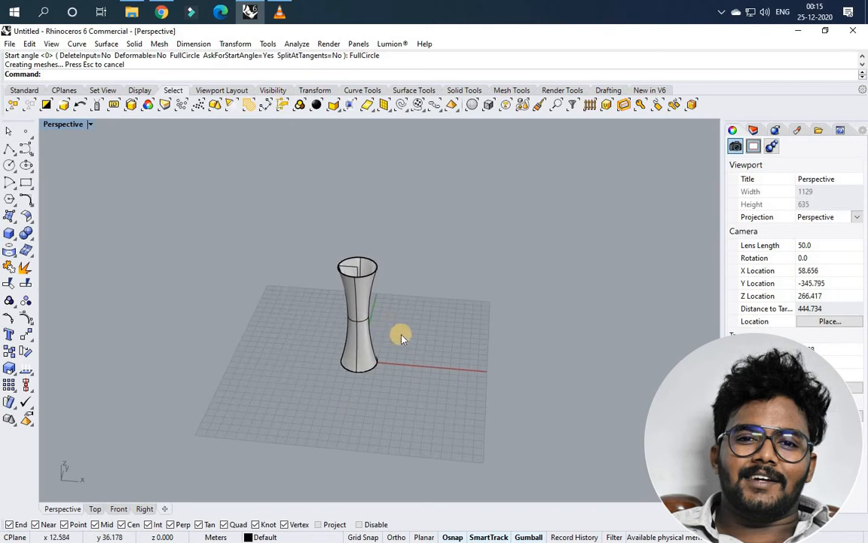
scroll(381, 346, "up", 3)
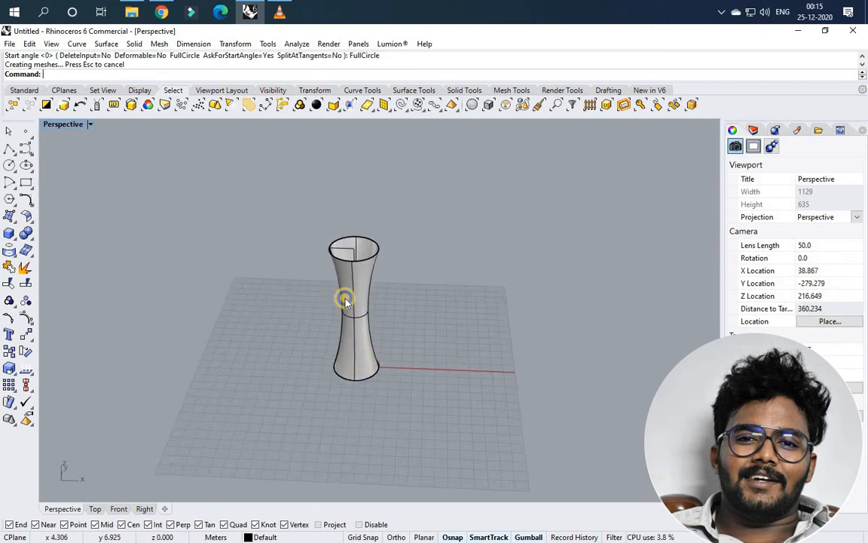
scroll(349, 259, "up", 3)
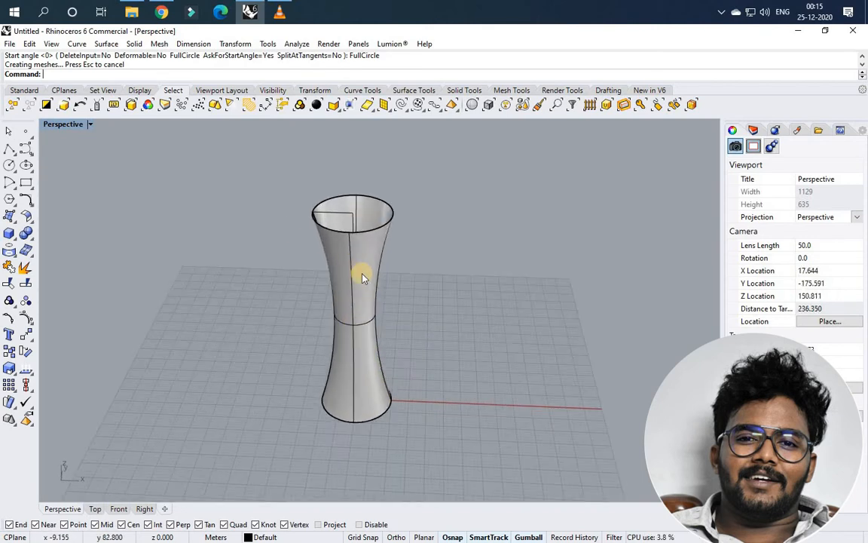
left_click(361, 277)
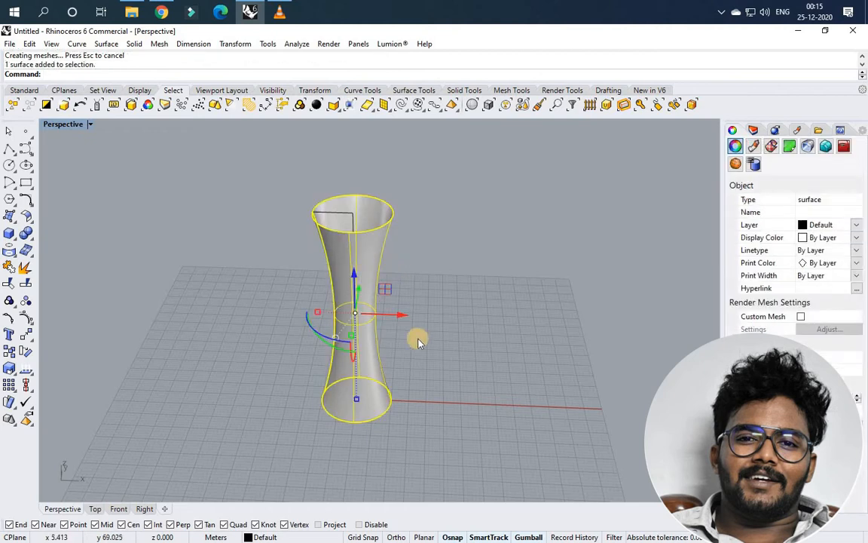
left_click(28, 335)
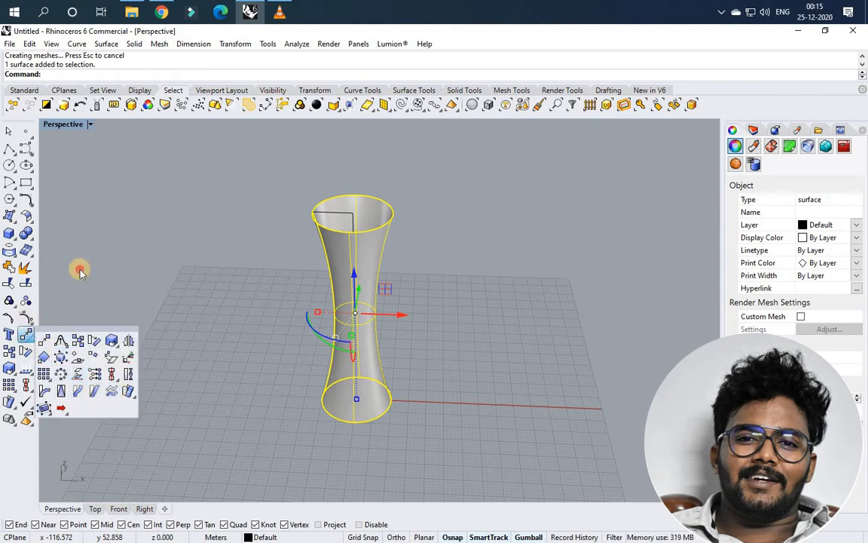
left_click(280, 317)
left_click(357, 303)
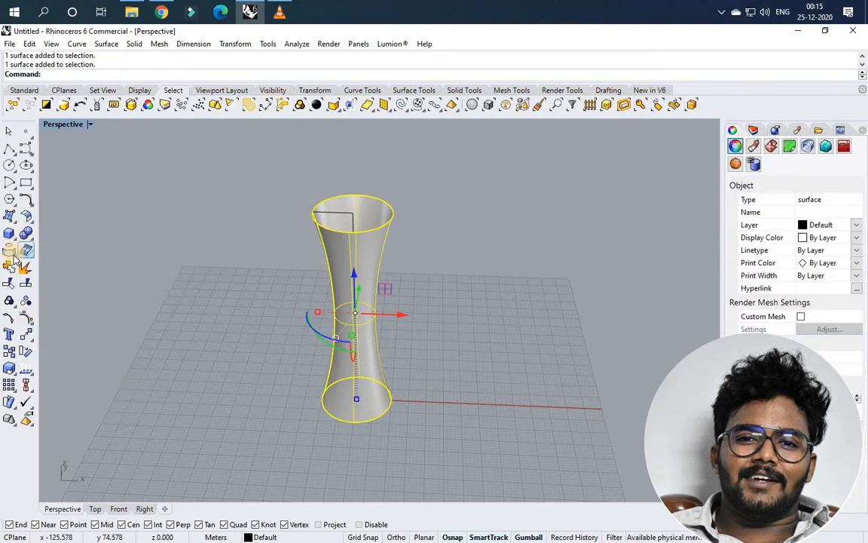
left_click(11, 251)
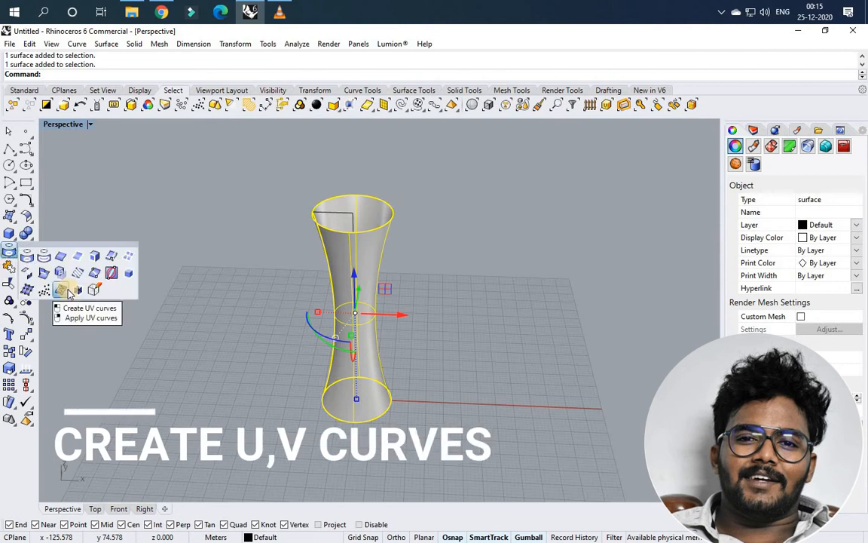
left_click(65, 288)
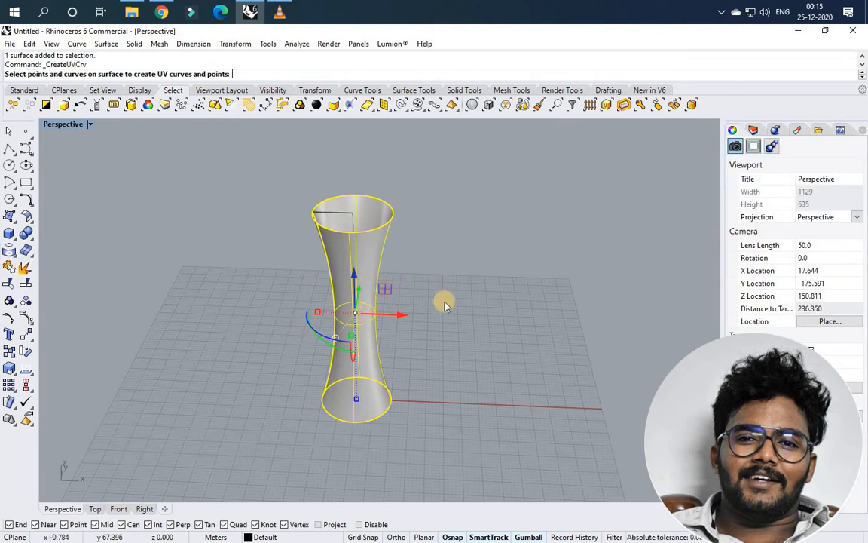
key("Return")
Step: Move the flat UV rectangle along X, clear of the tower, and deselect it
left_click_drag(471, 339, 589, 339)
left_click(322, 307)
scroll(323, 306, "down", 8)
scroll(448, 320, "up", 6)
scroll(251, 273, "up", 2)
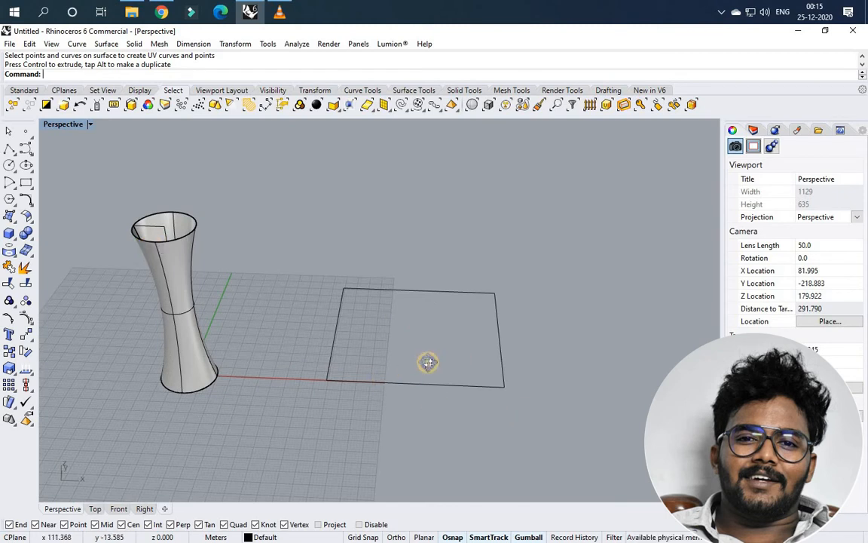
Step: Examine the flat UV rectangle beside the curved tower surface from several angles and distances
right_click_drag(422, 360, 464, 374)
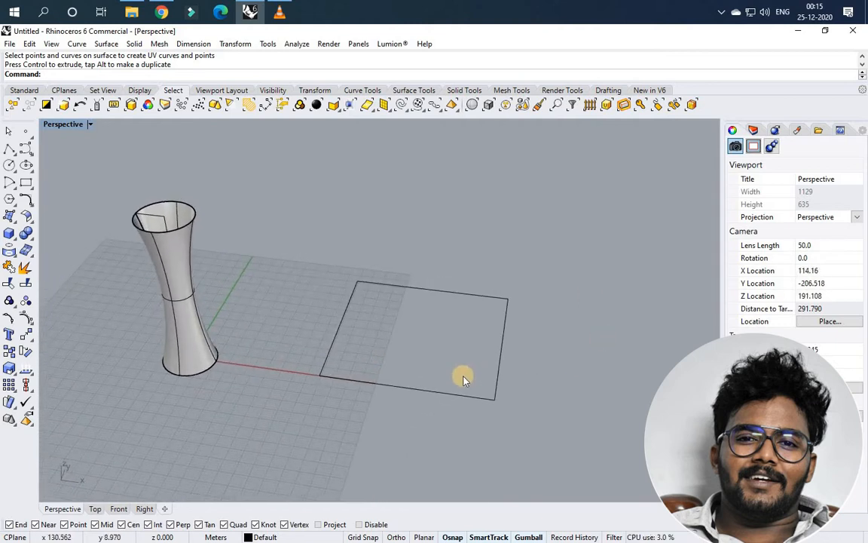
scroll(477, 379, "down", 4)
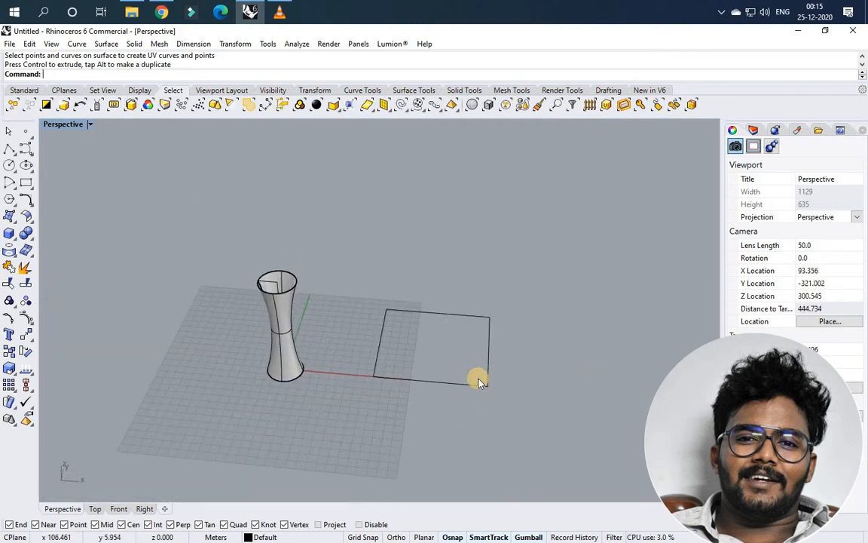
scroll(389, 360, "up", 4)
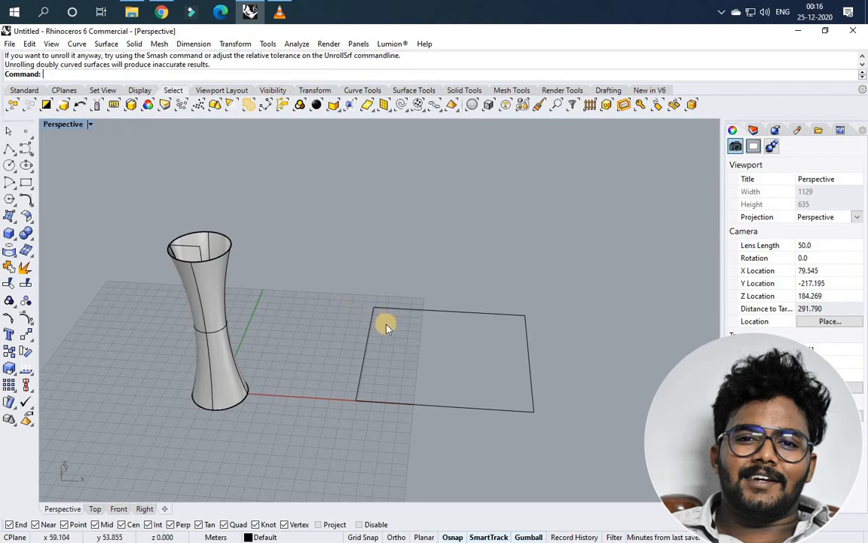
right_click_drag(407, 337, 226, 290)
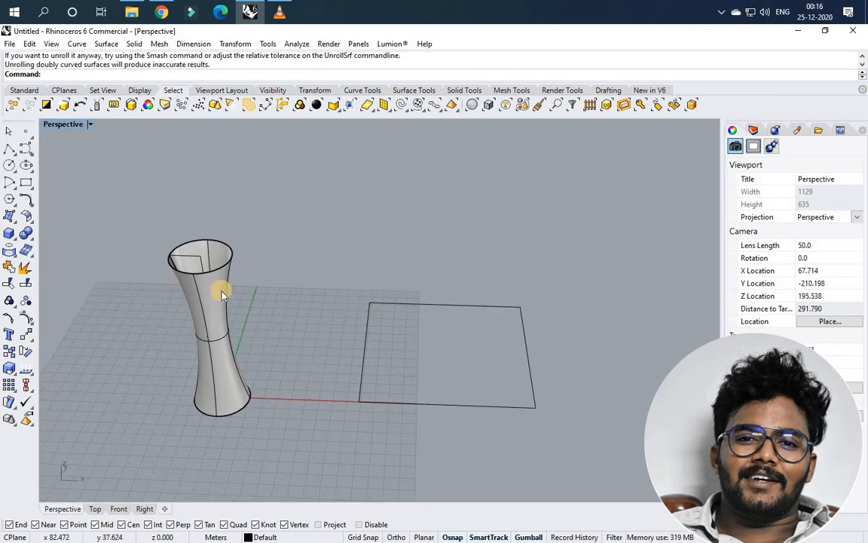
right_click_drag(305, 323, 299, 334)
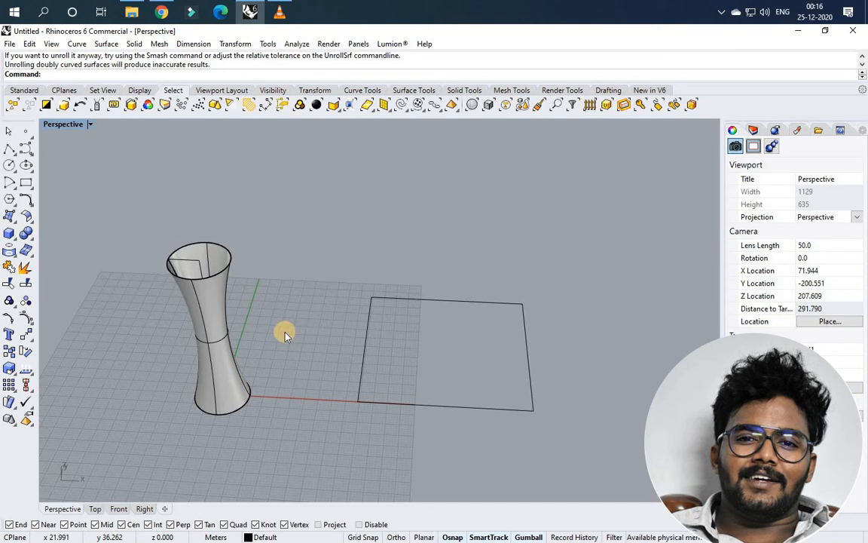
scroll(291, 329, "down", 2)
scroll(494, 369, "up", 4)
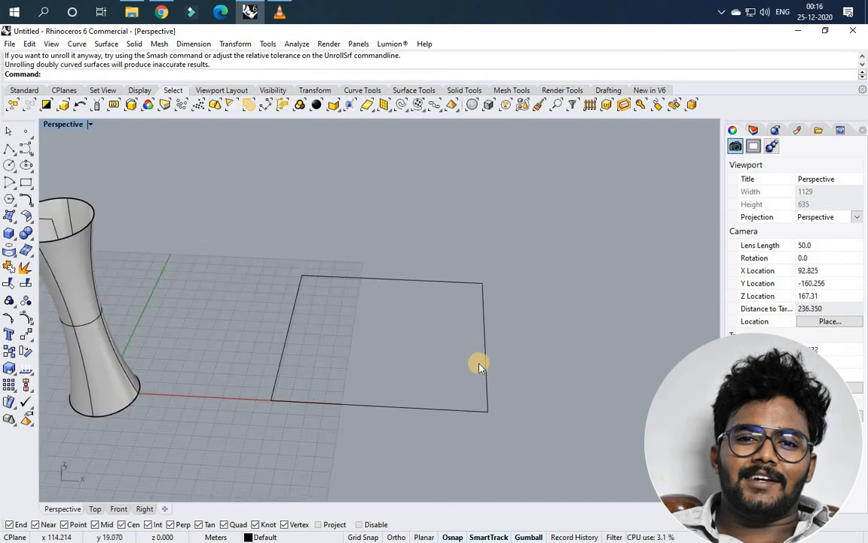
right_click_drag(465, 363, 412, 359)
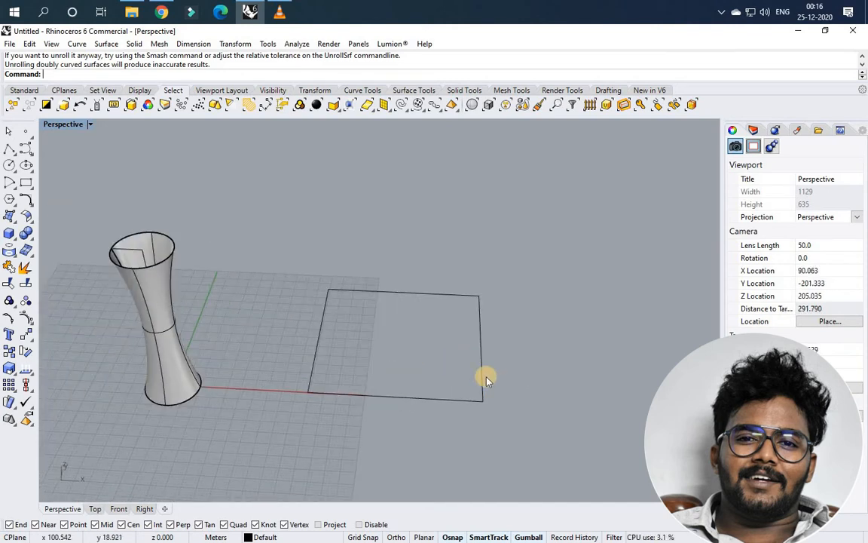
scroll(486, 379, "up", 2)
scroll(315, 326, "up", 2)
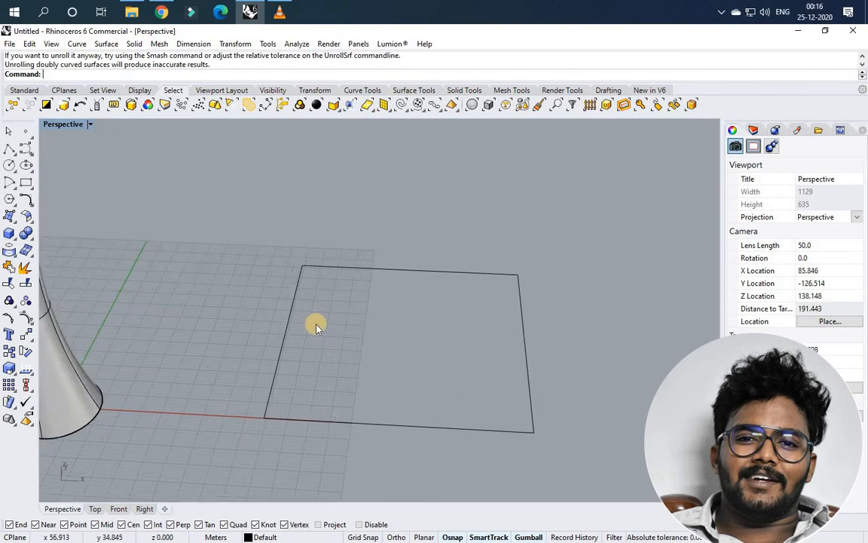
Step: Fill the UV rectangle with a flat surface from corner points, snapping to its four corners
left_click(291, 321)
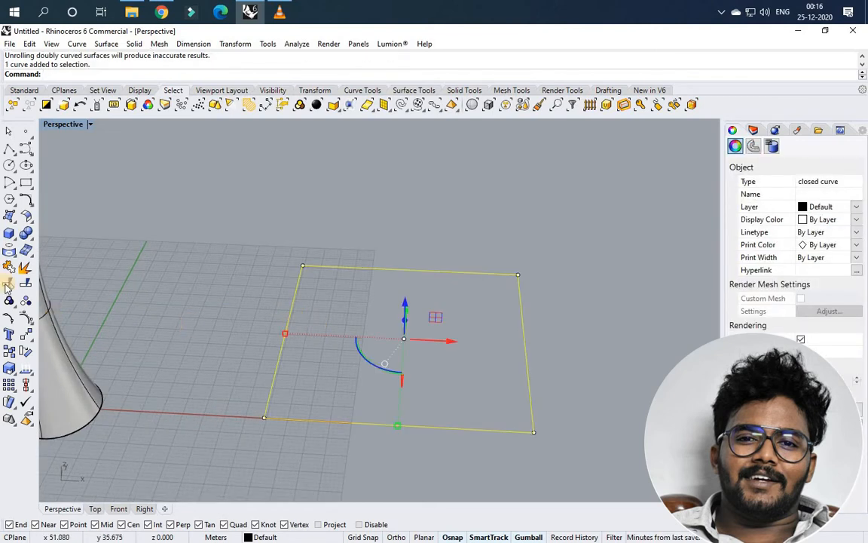
left_click(10, 234)
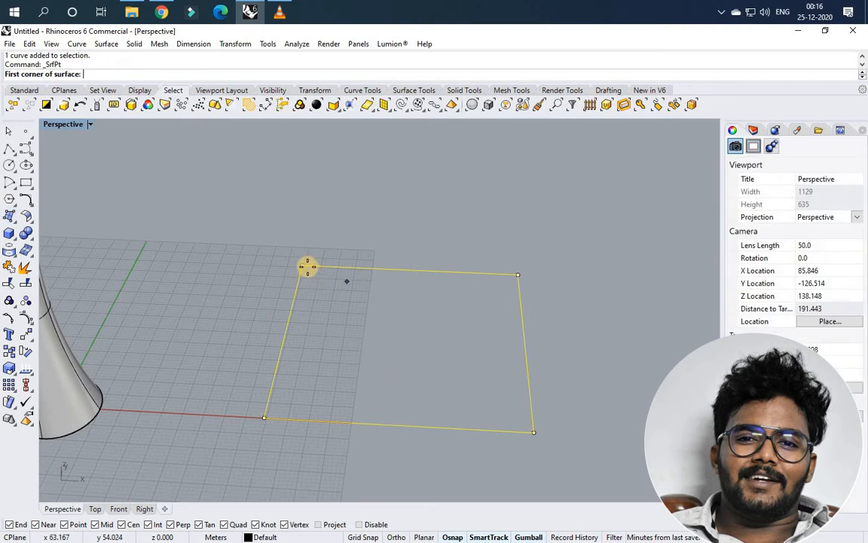
left_click(303, 266)
left_click(519, 275)
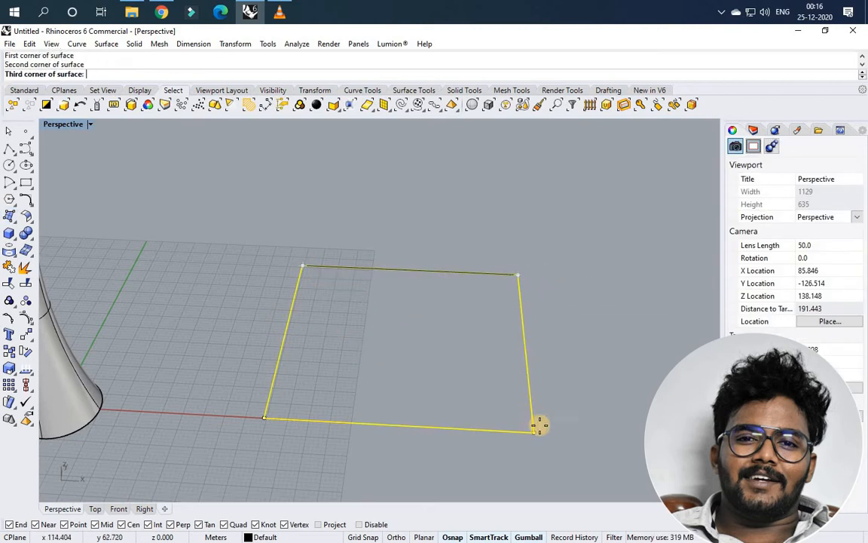
left_click(537, 431)
left_click(264, 417)
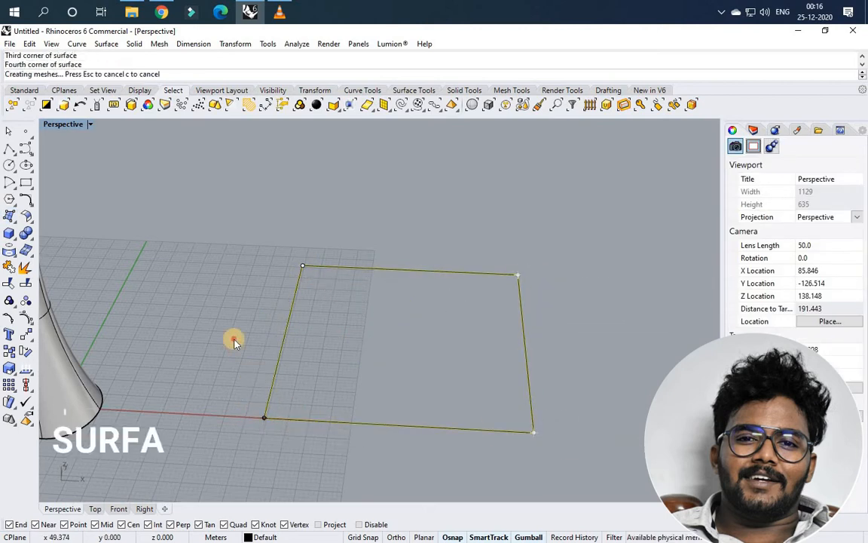
Step: Try to contour the flat surface with a 3 m spacing, placing the base point at its front corner nearest the tower
scroll(323, 363, "down", 5)
scroll(325, 364, "up", 5)
left_click(324, 363)
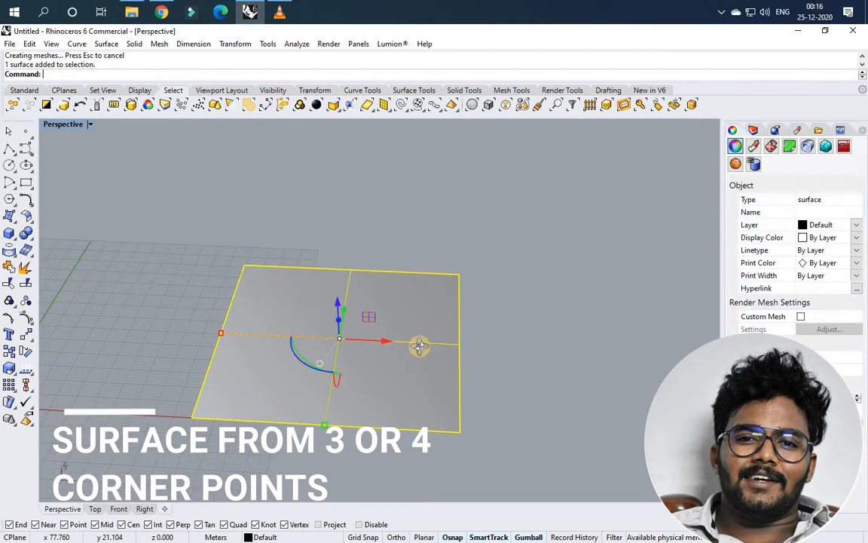
right_click_drag(419, 345, 337, 363)
scroll(337, 362, "up", 2)
left_click(404, 471)
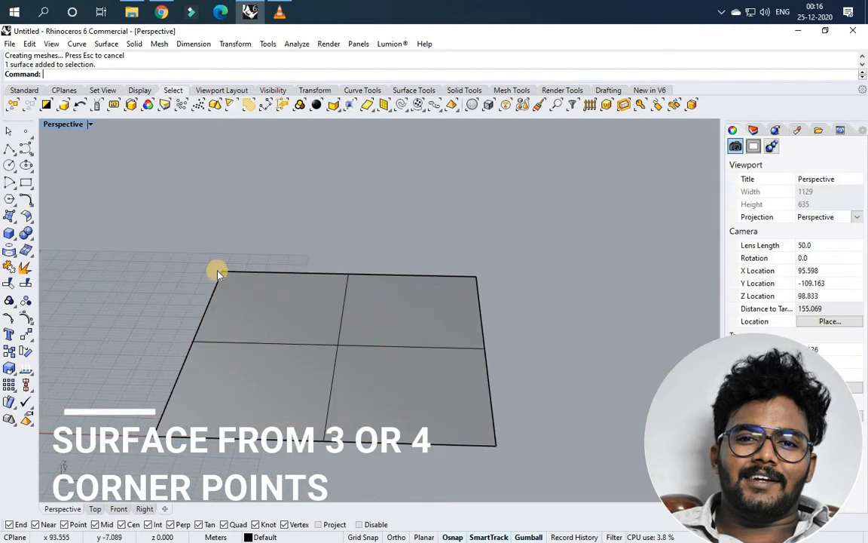
left_click(218, 404)
type("COn")
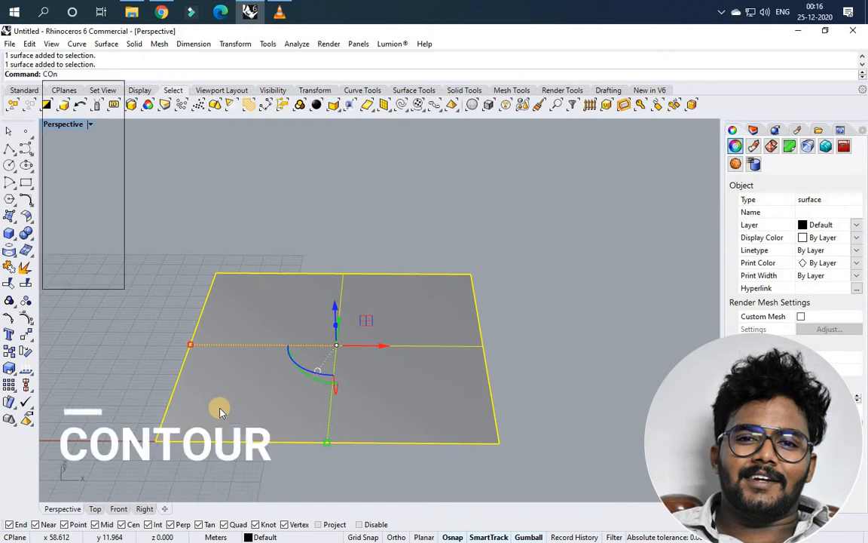
type("tour")
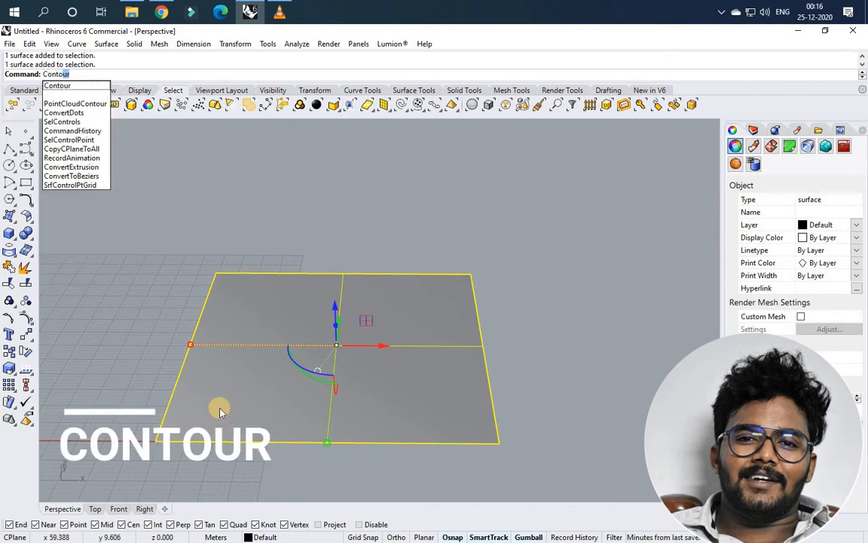
key("Return")
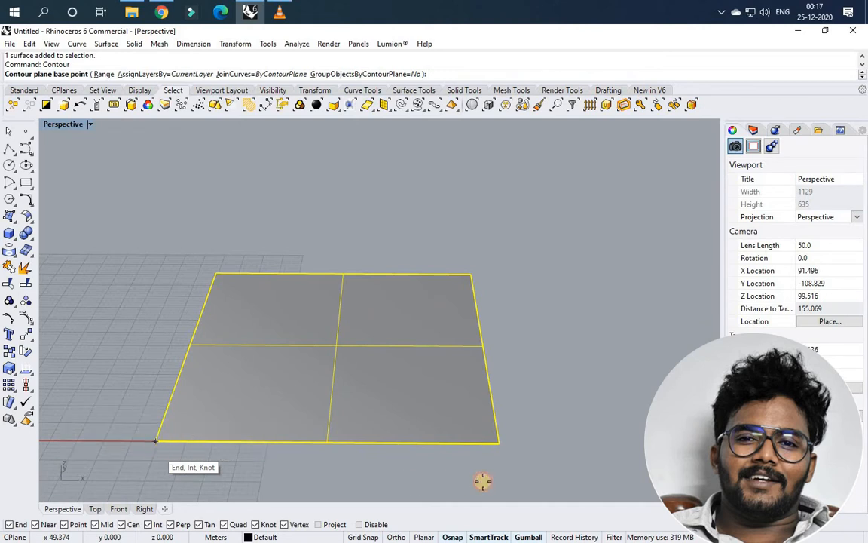
left_click(156, 449)
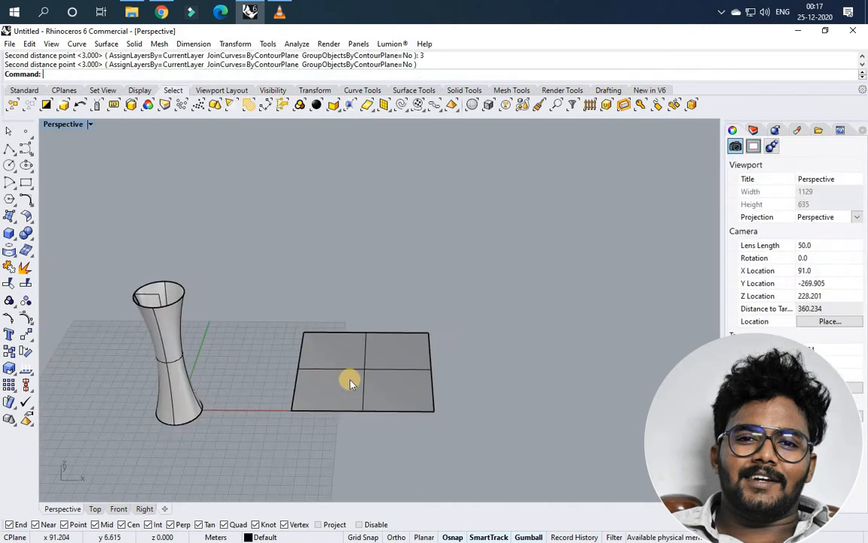
Step: Contour the flat surface at 3 m spacing, with the direction running from the front corner nearest the tower to the diagonally opposite corner
scroll(351, 382, "up", 2)
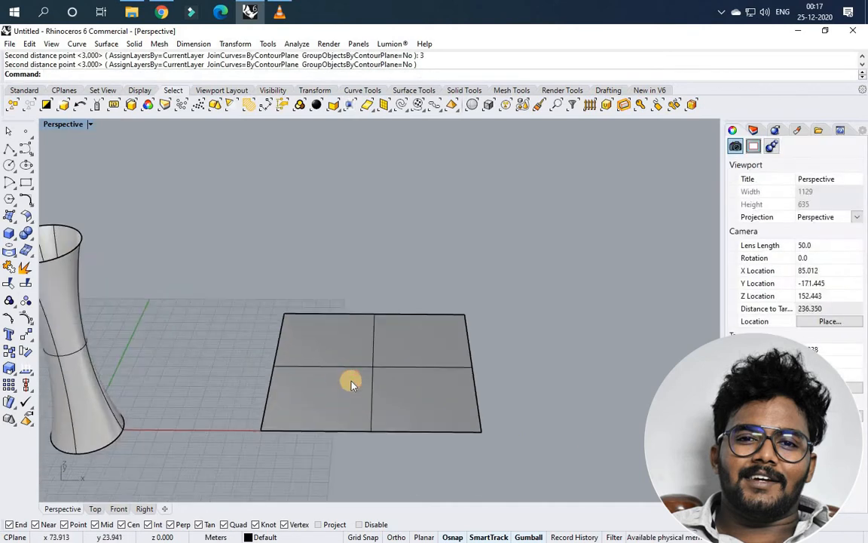
left_click(351, 384)
type("C")
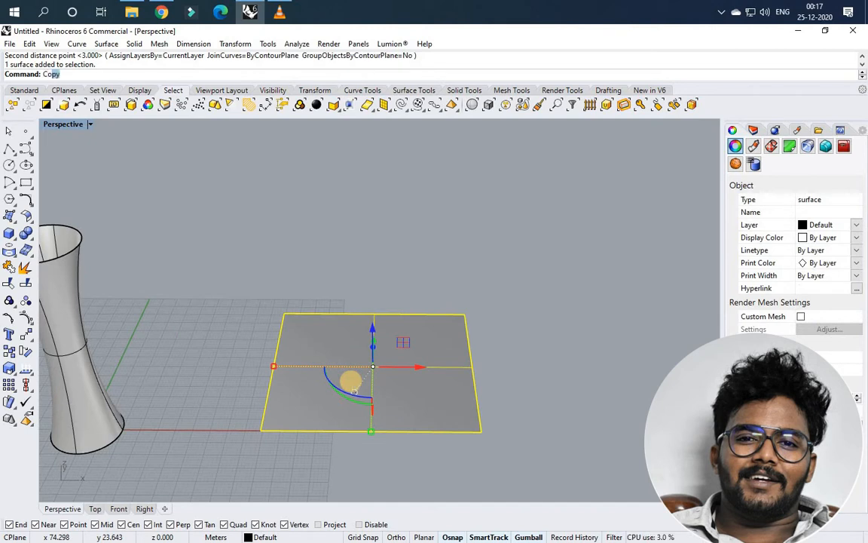
type("ontour")
key("Return")
scroll(349, 392, "up", 1)
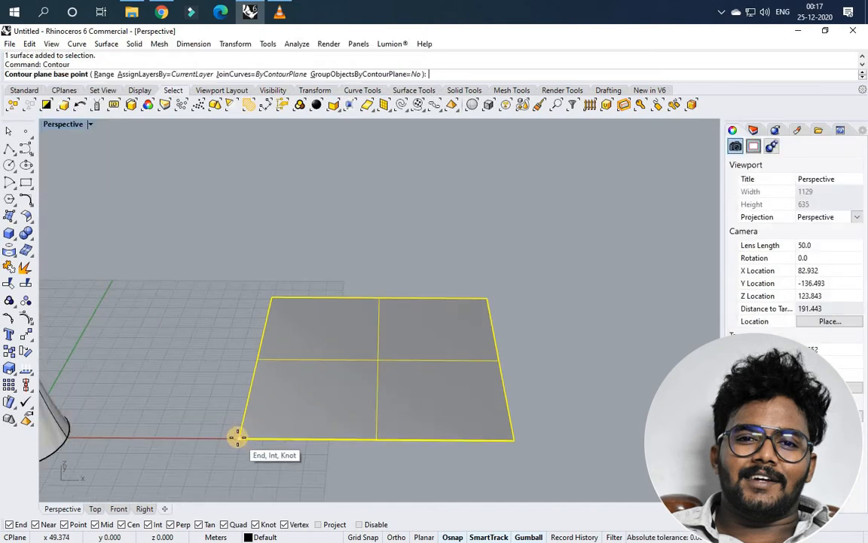
left_click(238, 436)
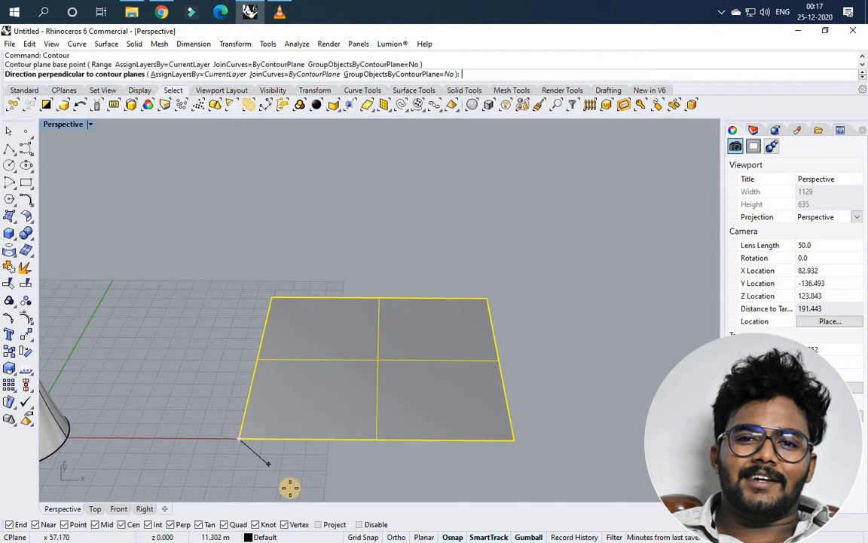
left_click(487, 299)
right_click(614, 454)
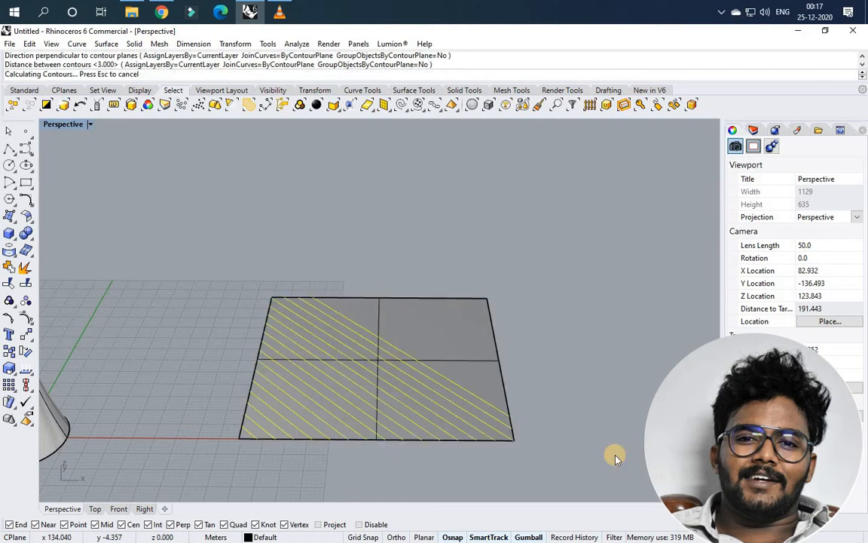
Step: Contour the flat surface at 3 m spacing along its other diagonal, from the front corner farthest from the tower to the opposite back corner
right_click_drag(449, 396, 509, 455)
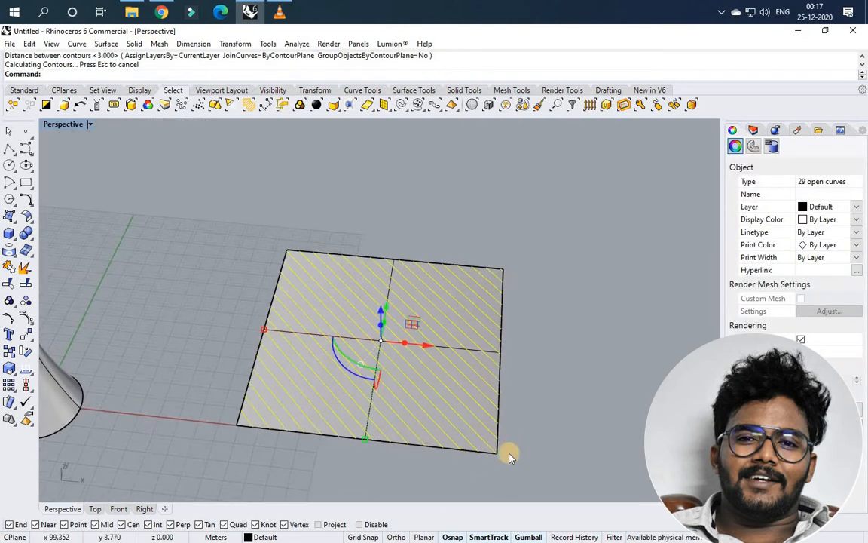
scroll(506, 456, "up", 4)
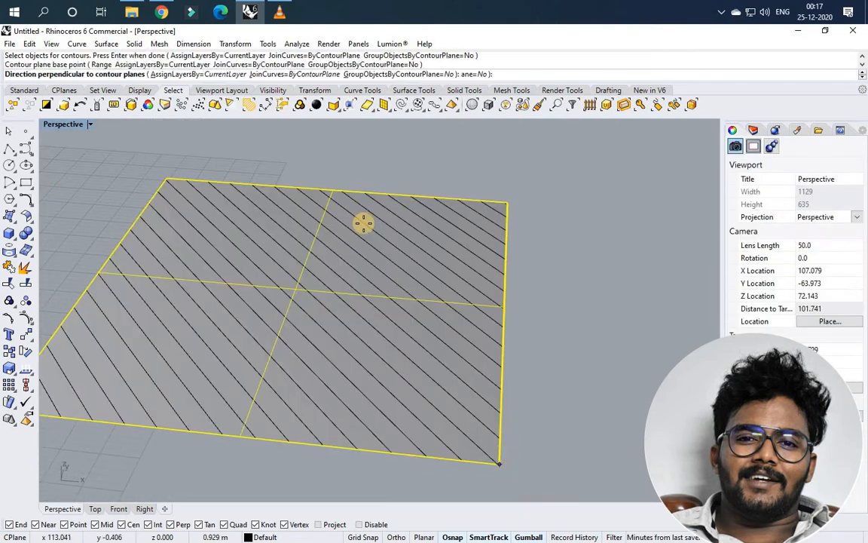
scroll(132, 135, "up", 5)
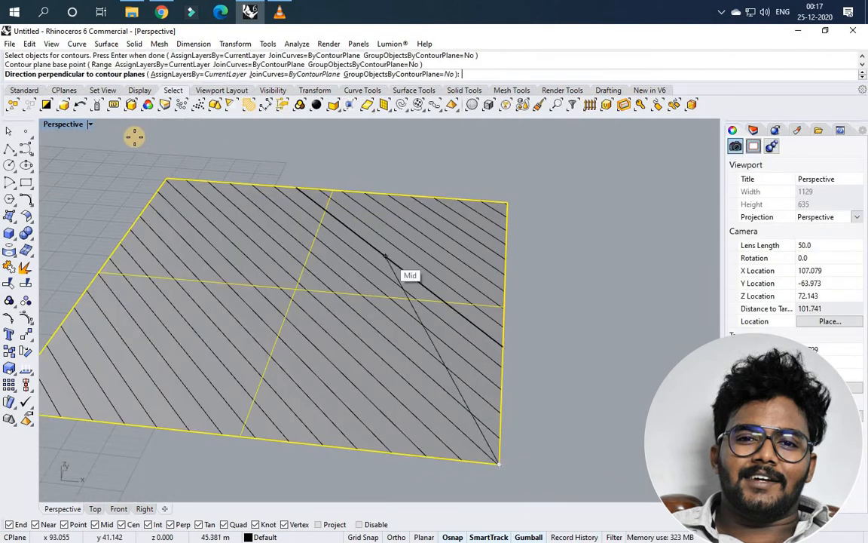
left_click(256, 159)
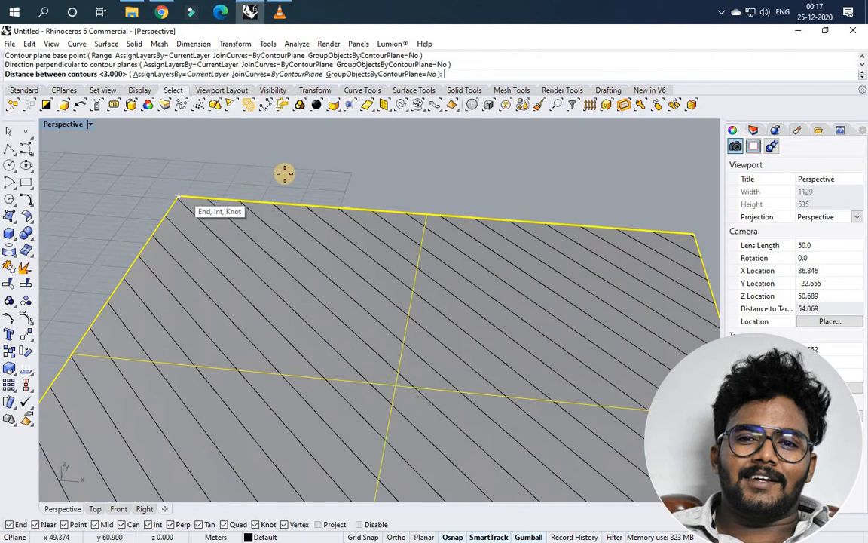
right_click(304, 177)
scroll(321, 213, "down", 5)
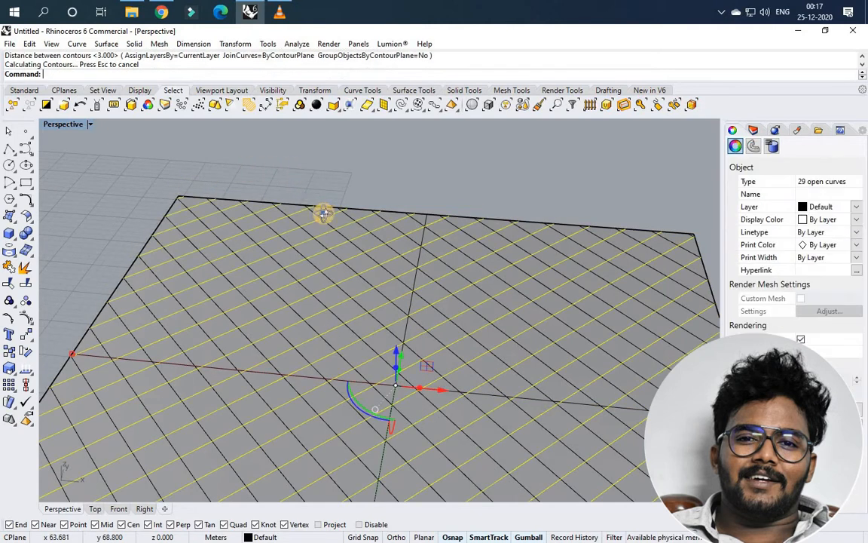
right_click_drag(322, 214, 208, 246)
key("Escape")
scroll(373, 309, "down", 4)
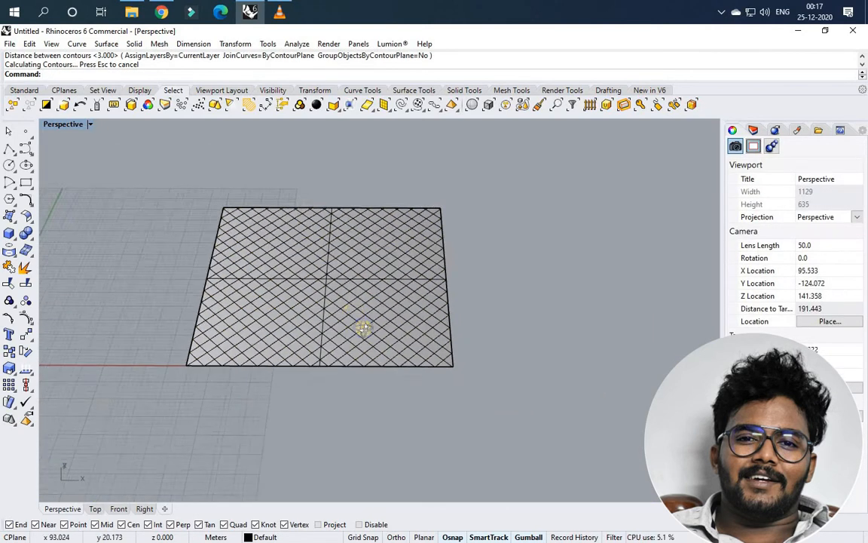
Step: Examine the crossing contour pattern on the flat surface, especially where the lines meet the edge farthest from the tower
right_click_drag(359, 329, 375, 313)
scroll(374, 312, "up", 3)
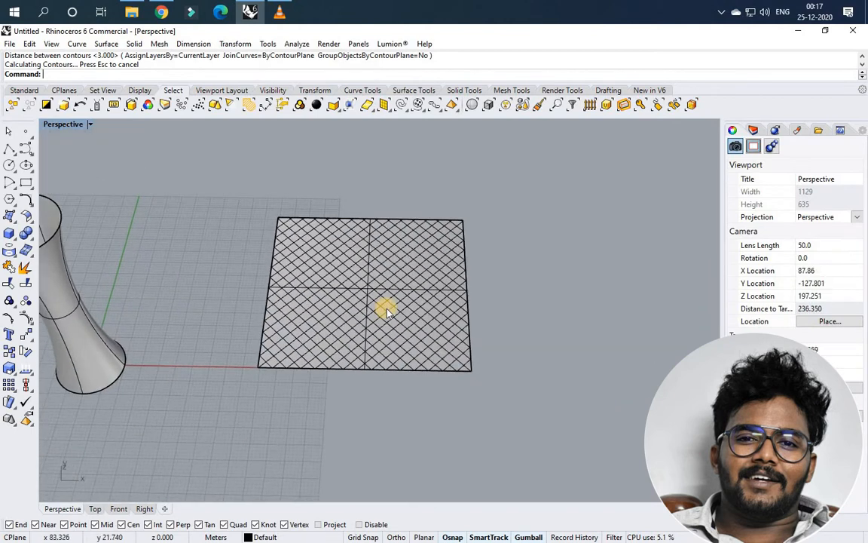
scroll(136, 260, "down", 3)
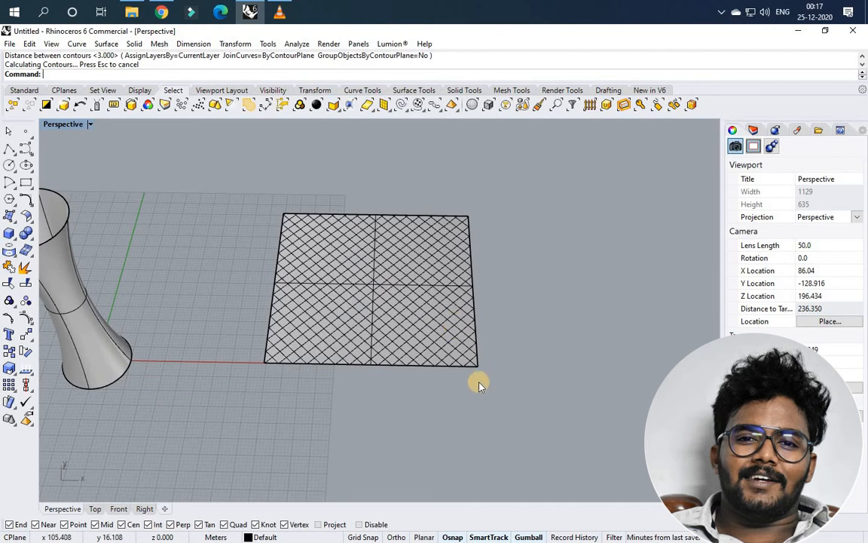
scroll(499, 363, "up", 10)
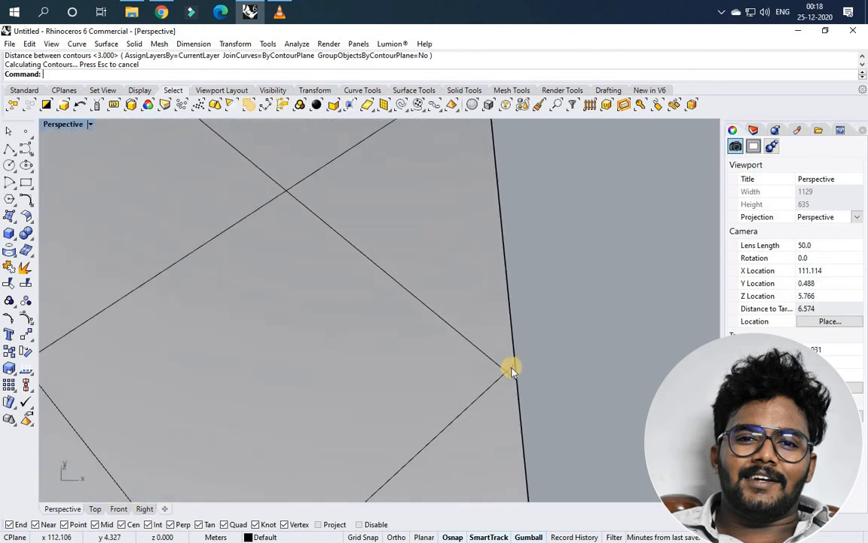
scroll(569, 378, "down", 12)
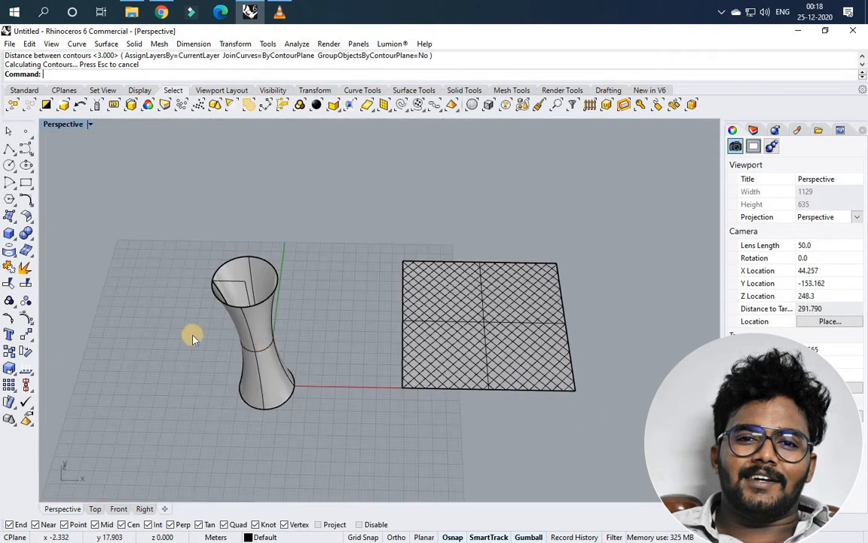
scroll(382, 343, "down", 1)
scroll(411, 366, "up", 3)
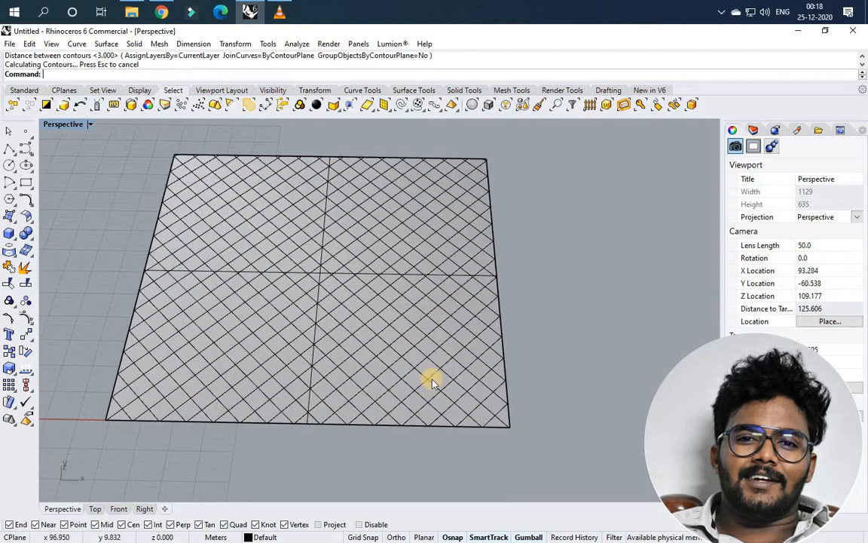
scroll(435, 384, "up", 1)
scroll(450, 381, "down", 1)
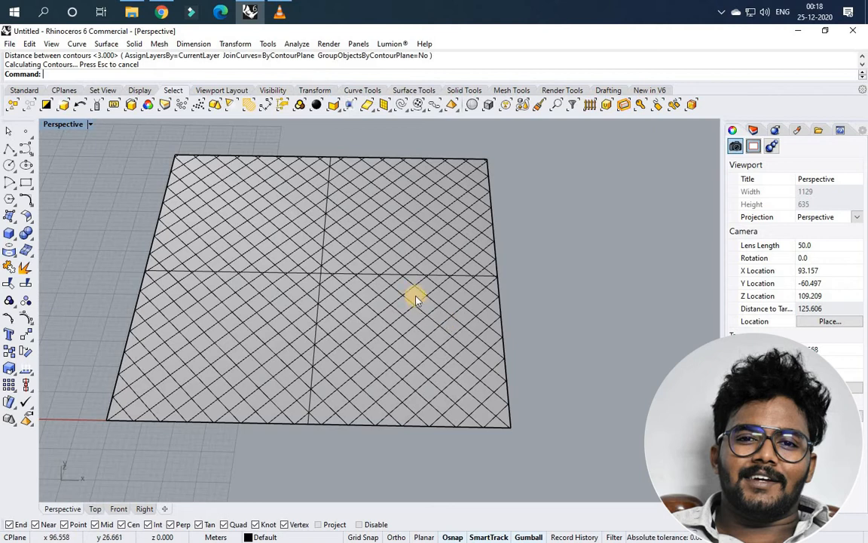
scroll(520, 392, "up", 8)
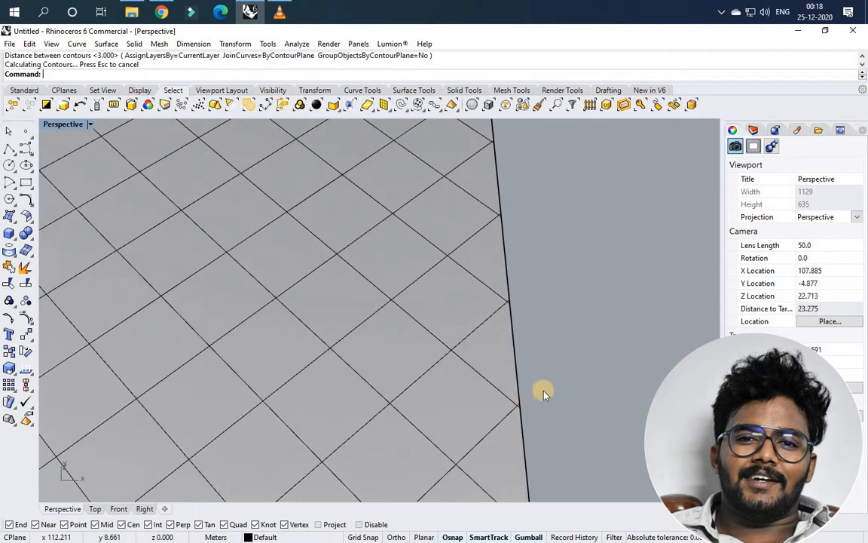
scroll(544, 394, "down", 9)
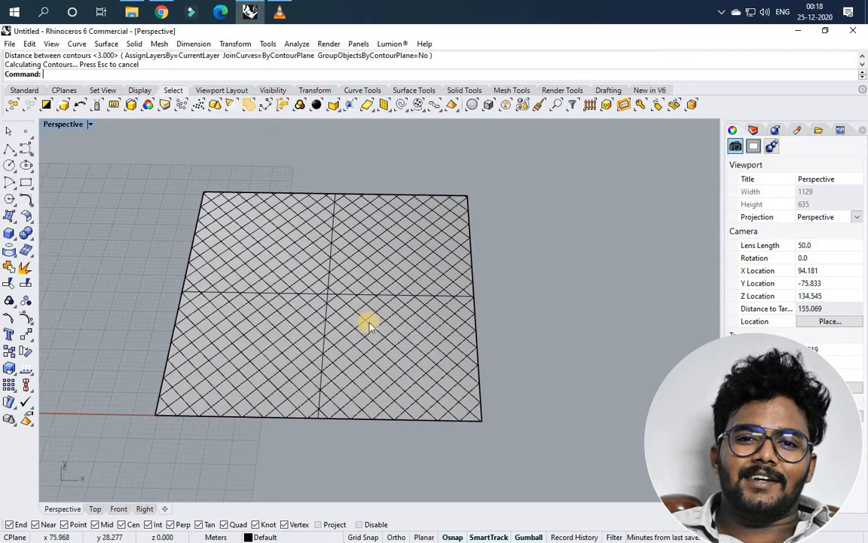
Step: Hide the flat surface behind the contour lines
scroll(367, 327, "up", 3)
left_click(358, 327)
middle_click(336, 326)
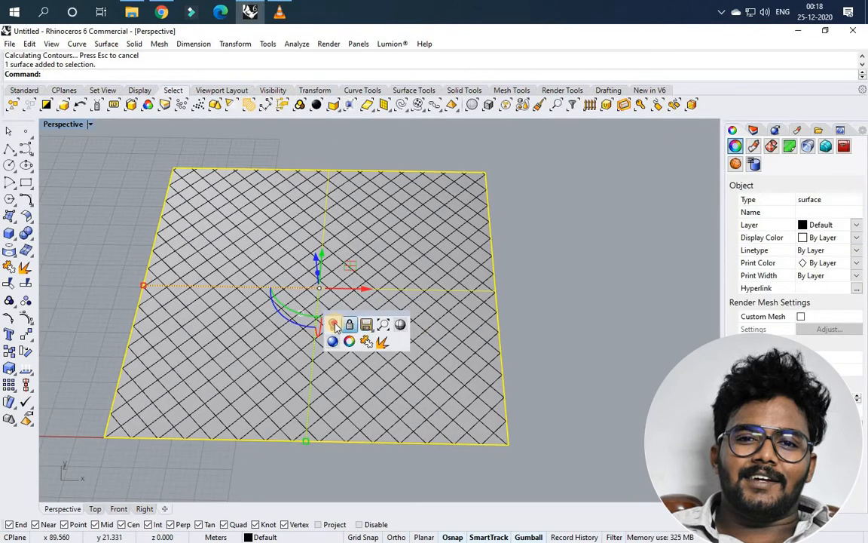
left_click(334, 324)
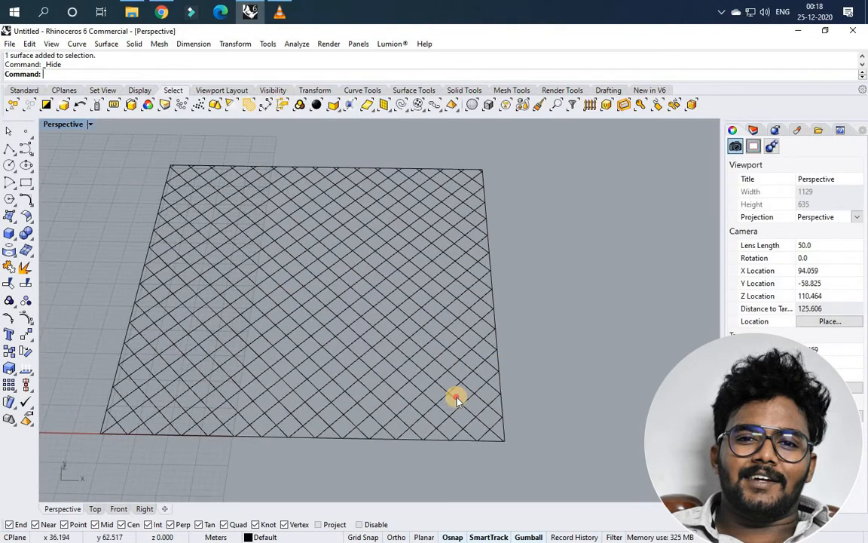
Step: Delete all the diagonal contour curves, hiding the rectangular outline so that it is kept
left_click_drag(456, 397, 459, 398)
key("Delete")
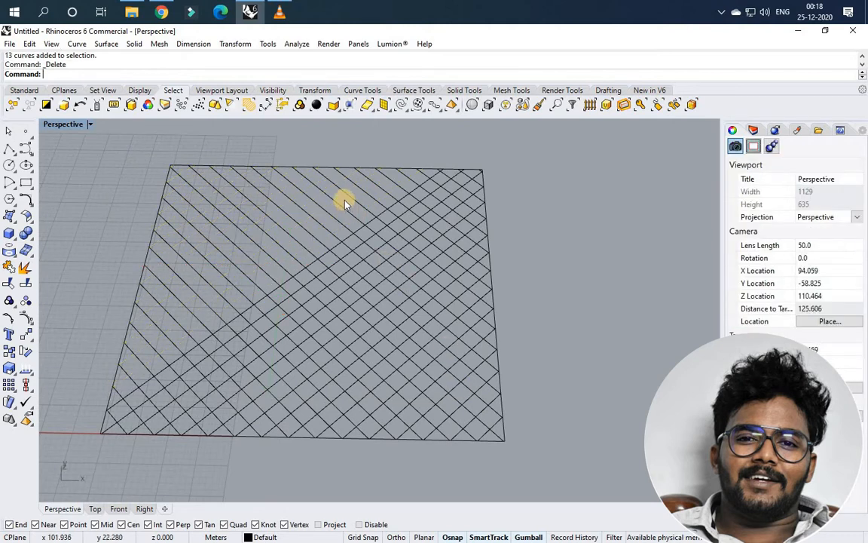
scroll(431, 169, "up", 2)
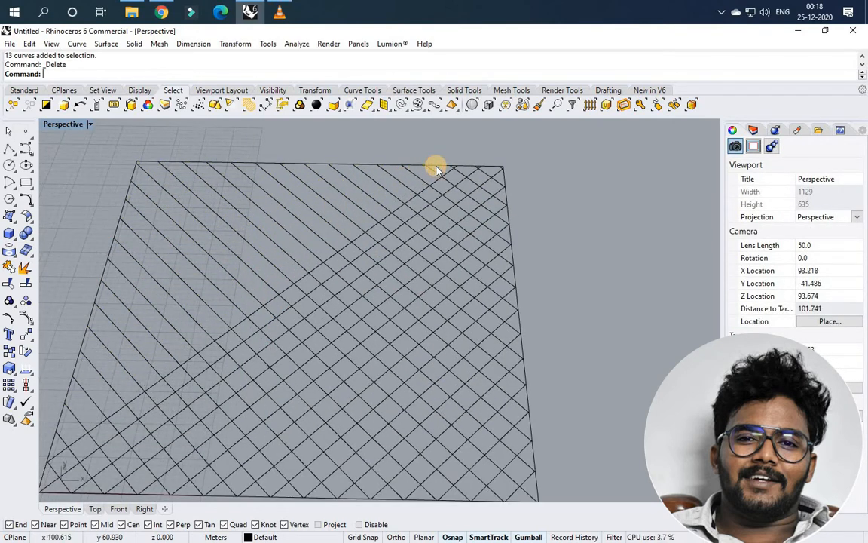
left_click(436, 167)
middle_click(435, 167)
left_click(433, 165)
scroll(438, 171, "down", 6)
mouse_move(577, 159)
left_mouse_down()
mouse_move(213, 366)
mouse_move(257, 351)
mouse_move(316, 296)
left_mouse_up()
key("Delete")
Step: Show the hidden objects and delete the flat surface, leaving only the rectangular outline
middle_click(311, 296)
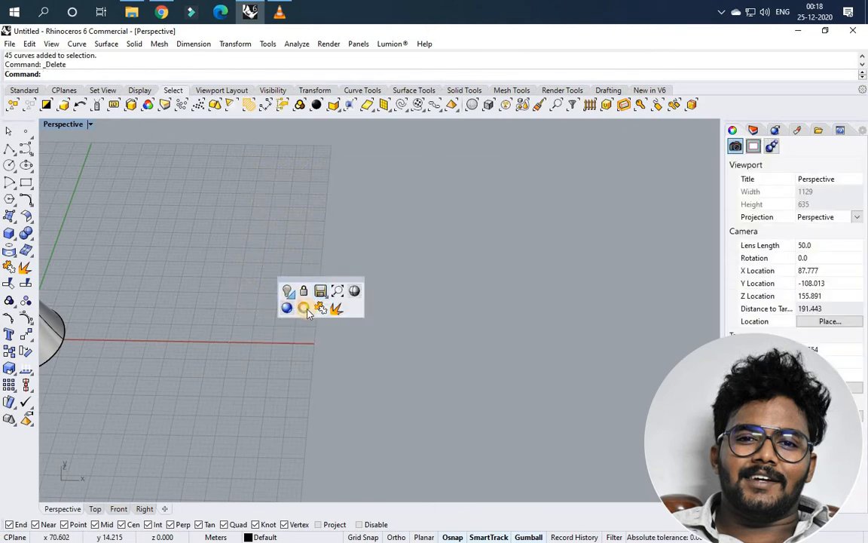
left_click(291, 295)
left_click(306, 313)
left_click(339, 281)
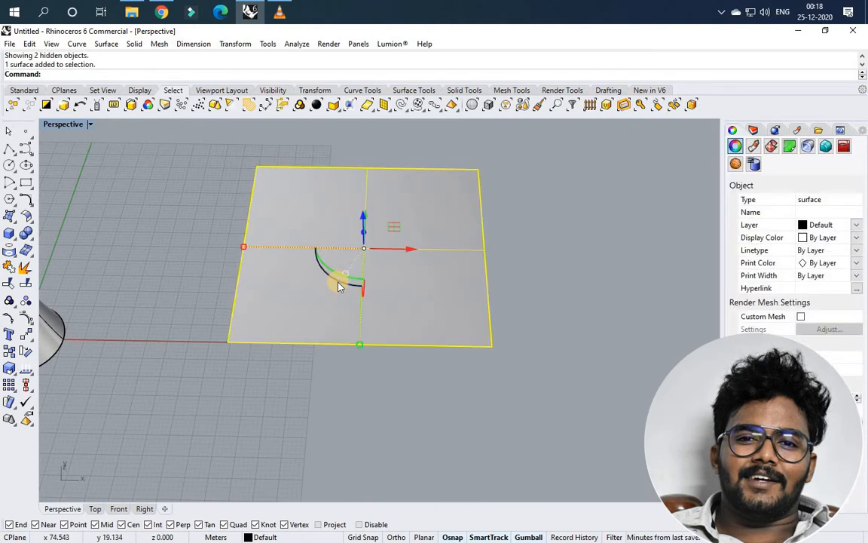
key("Delete")
Step: Explode the rectangular UV outline into separate edge curves
scroll(230, 334, "up", 3)
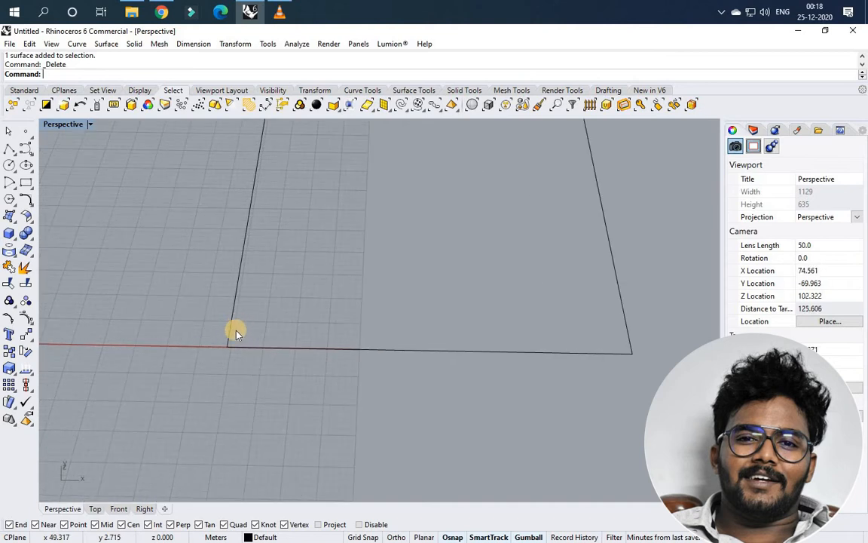
scroll(234, 317, "down", 3)
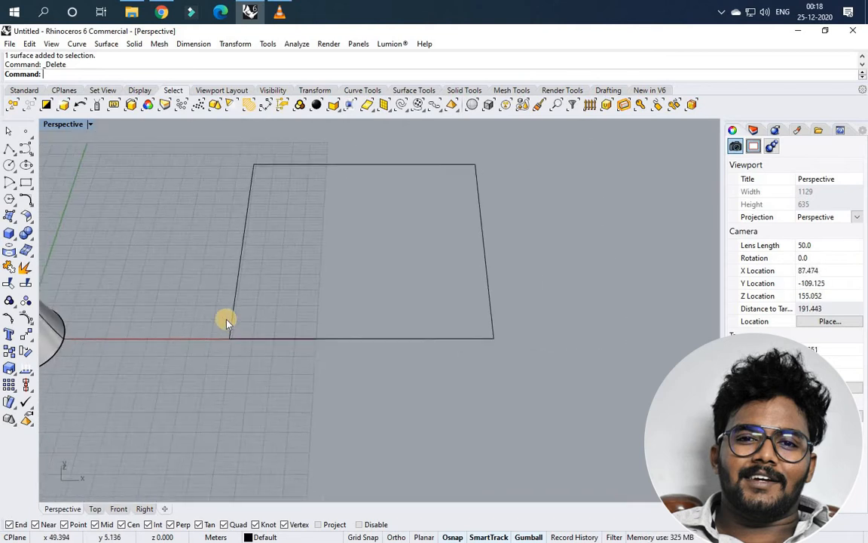
scroll(226, 320, "up", 3)
left_click(240, 323)
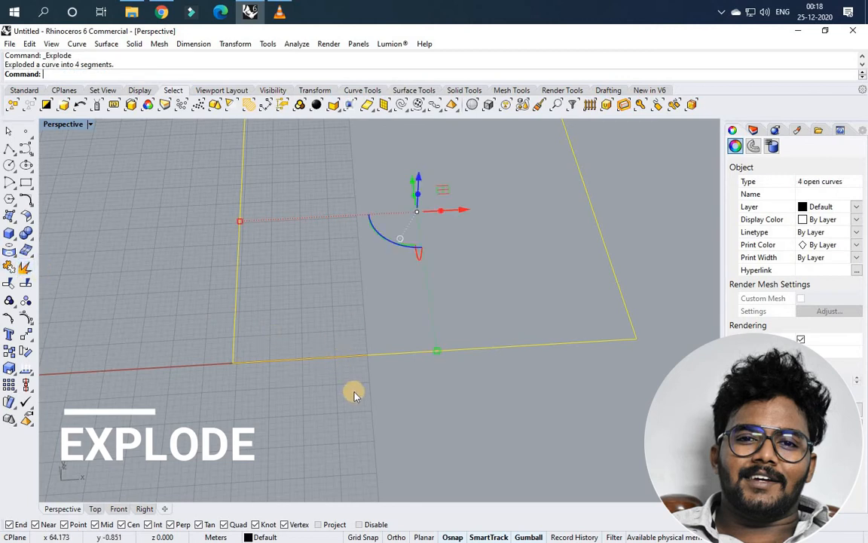
Step: Divide the rectangle's front edge and the edge nearest the tower into 32 segments each
left_click_drag(354, 393, 208, 283)
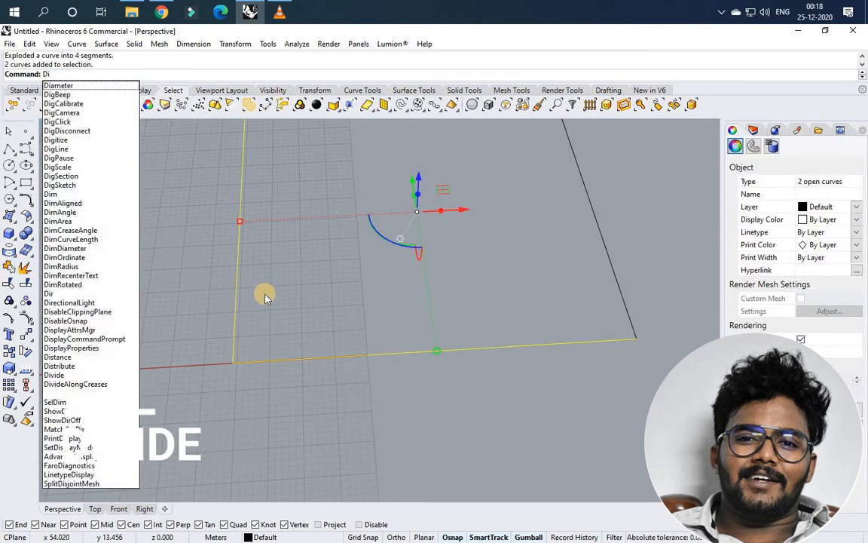
type("vide")
key("Return")
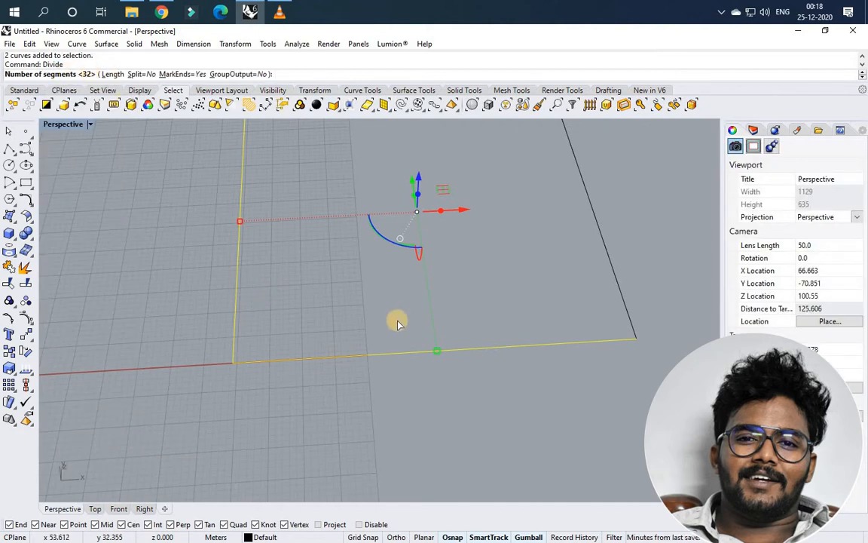
key("Return")
right_click_drag(444, 354, 285, 306)
key("Escape")
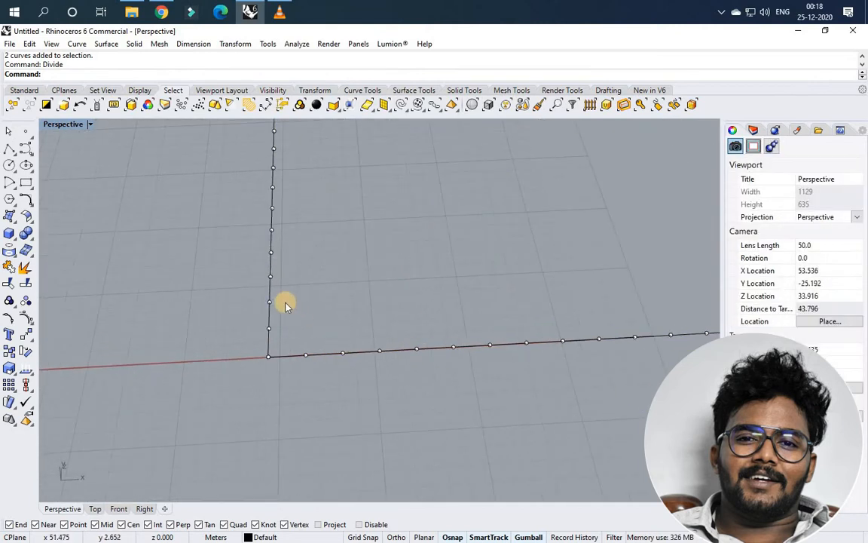
Step: Draw a closed four-sided diamond polyline at the front corner nearest the tower, through each edge's first division point and two tracked points inside the rectangle
left_click(9, 148)
right_click_drag(271, 325, 281, 353)
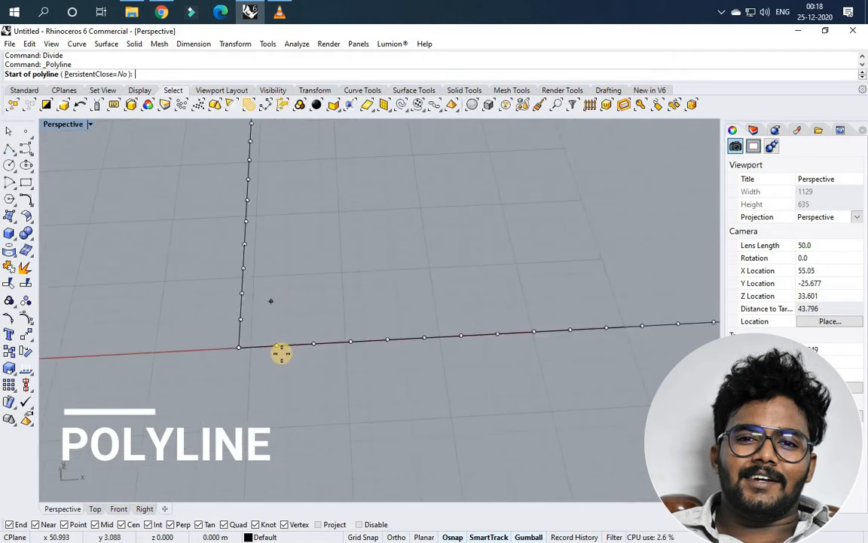
scroll(271, 300, "up", 2)
left_click(278, 355)
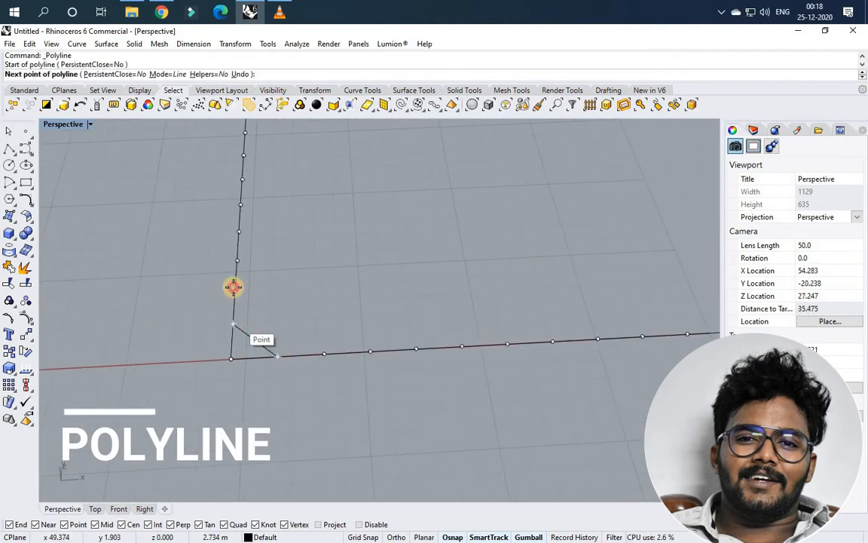
left_click(235, 322)
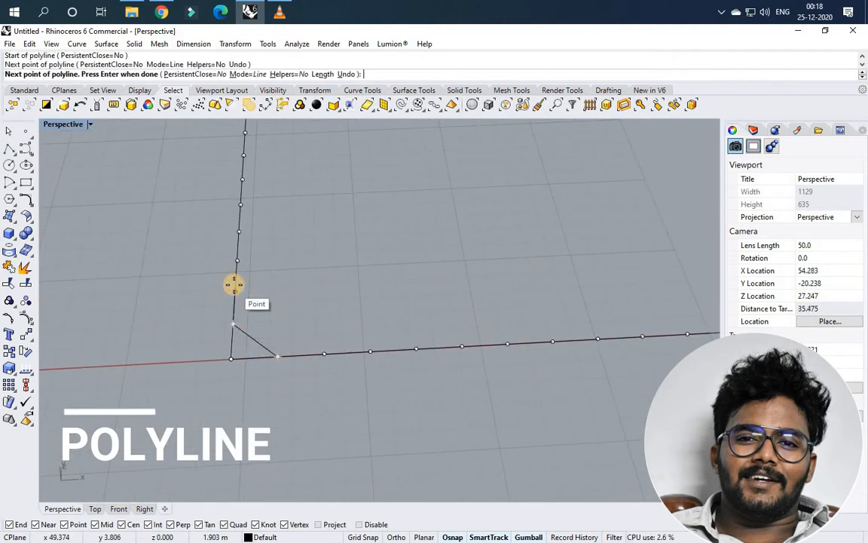
left_click(279, 289)
left_click(321, 318)
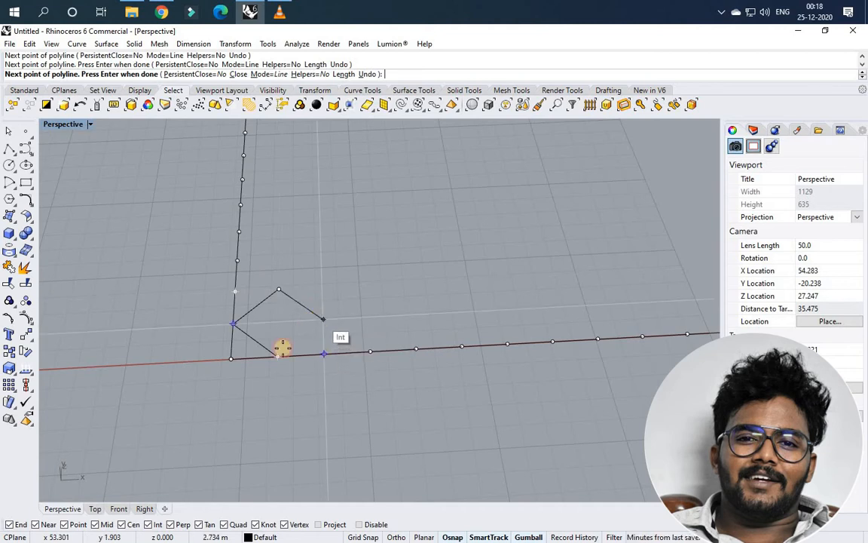
left_click(280, 355)
Step: Examine the small diamond and its position relative to the division points and the whole rectangle
scroll(295, 376, "down", 4)
right_click_drag(295, 377, 314, 354)
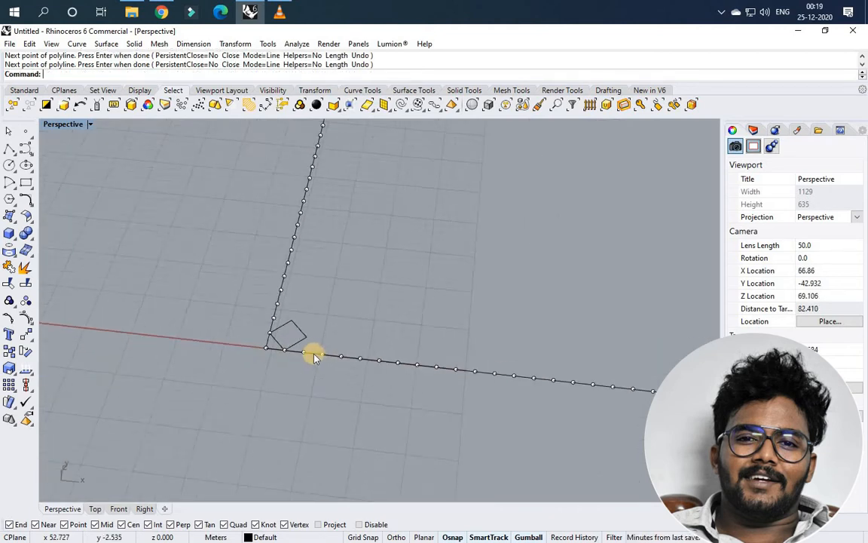
scroll(306, 380, "down", 8)
scroll(316, 355, "up", 6)
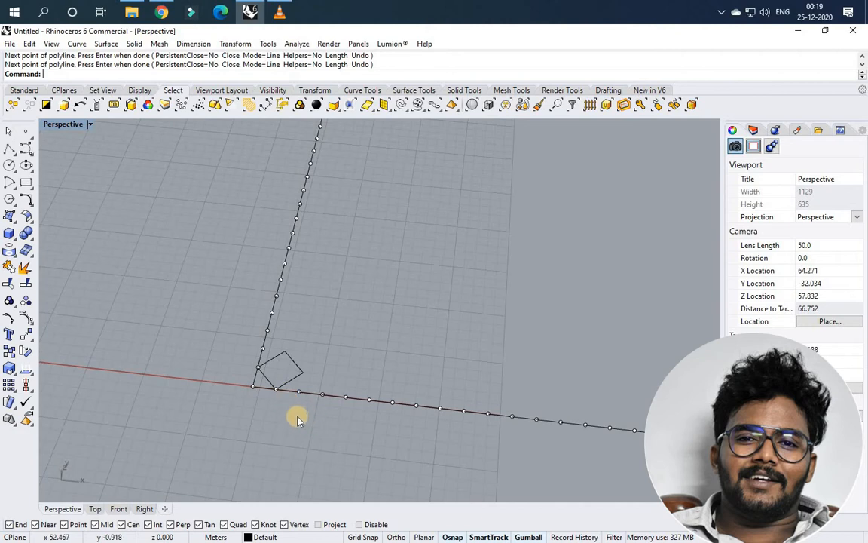
scroll(298, 418, "down", 8)
scroll(452, 440, "up", 2)
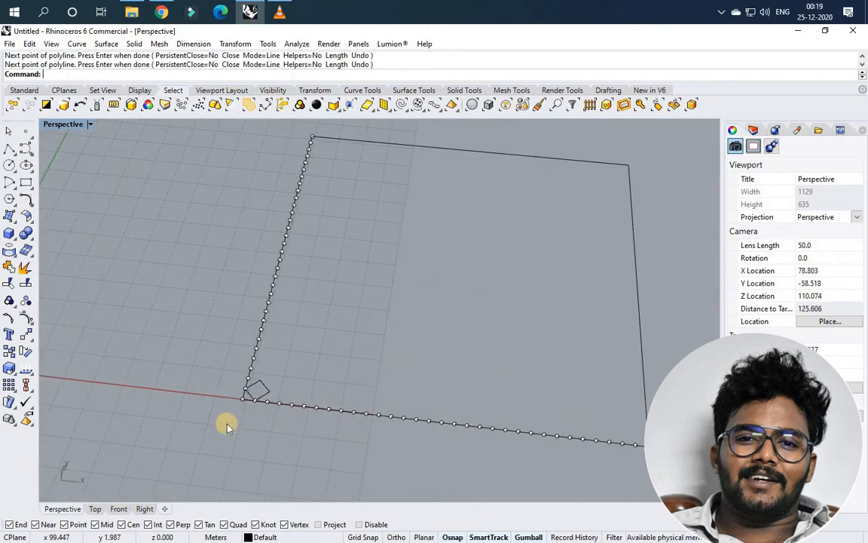
scroll(239, 370, "up", 4)
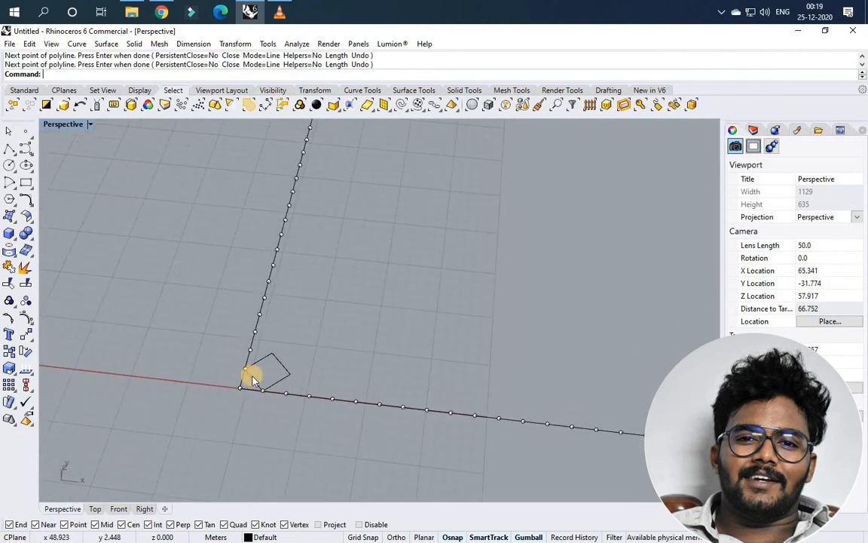
scroll(236, 367, "up", 3)
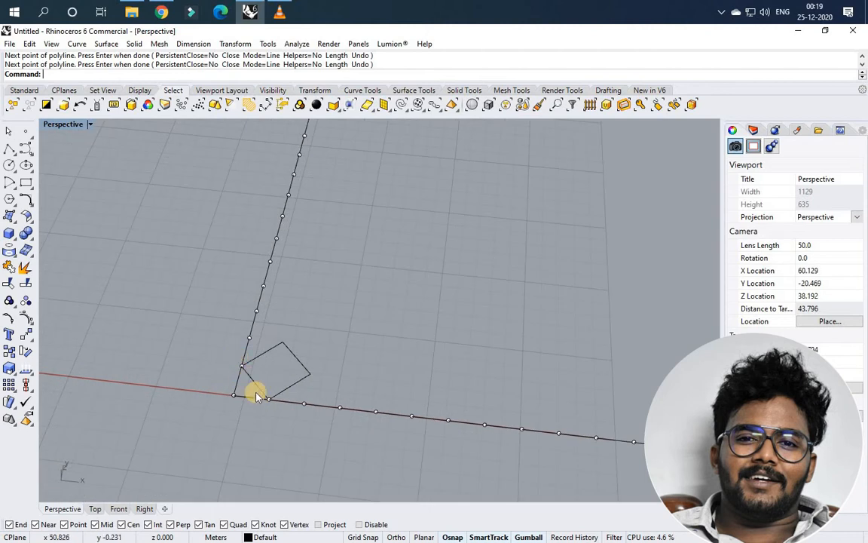
Step: Explode the small diamond polyline at the rectangle's front corner into its separate sides
scroll(287, 339, "up", 3)
left_click(286, 339)
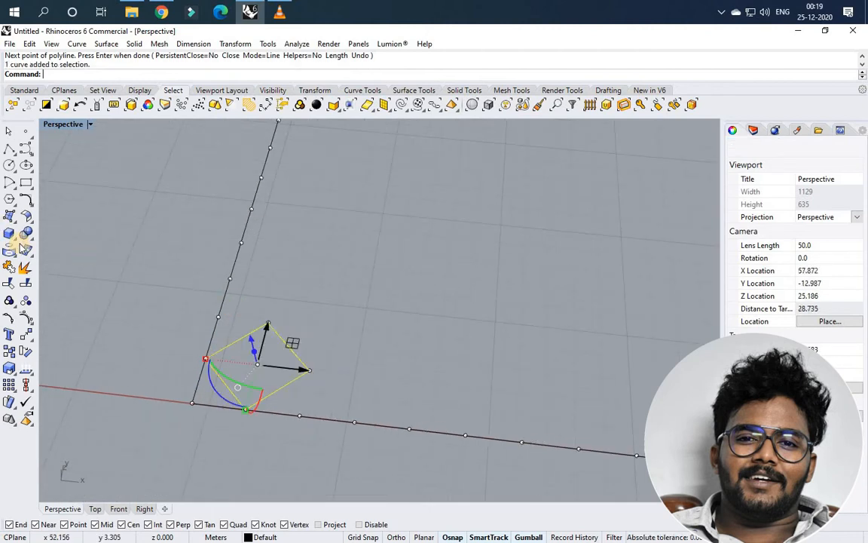
left_click(26, 234)
scroll(313, 398, "up", 2)
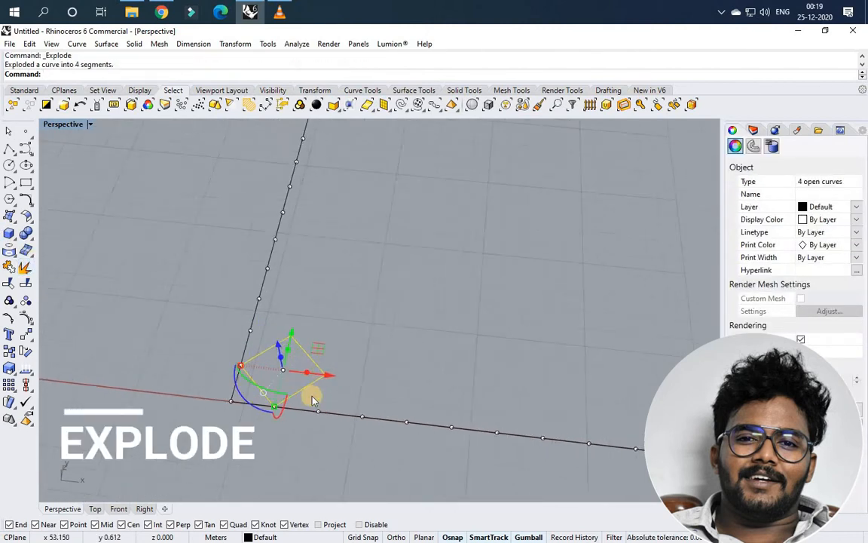
Step: Delete the two diamond sides that link the segment cutting across the rectangle's corner to the parallel segment opposite it
key("Escape")
left_click(286, 379)
key("Delete")
left_click(252, 336)
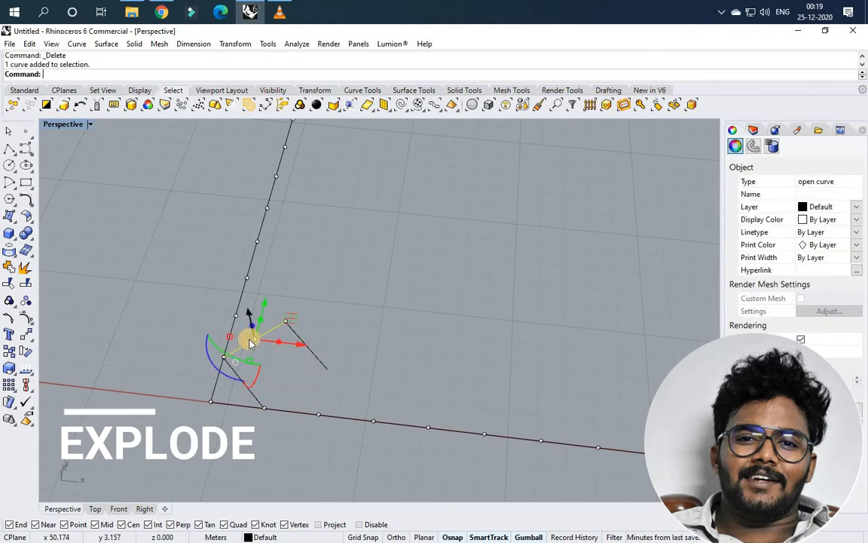
key("Delete")
Step: Select all the division points on the rectangle's edges at once and delete them
scroll(271, 324, "down", 5)
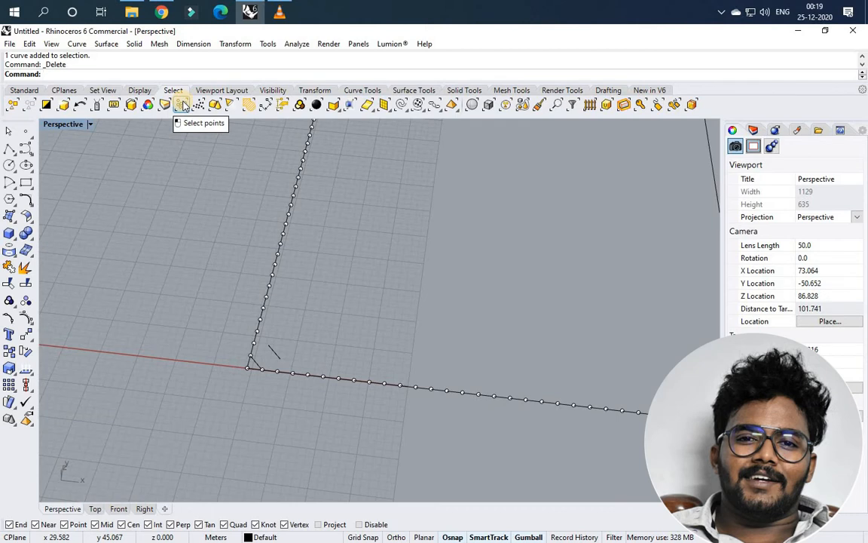
right_click_drag(322, 346, 481, 415)
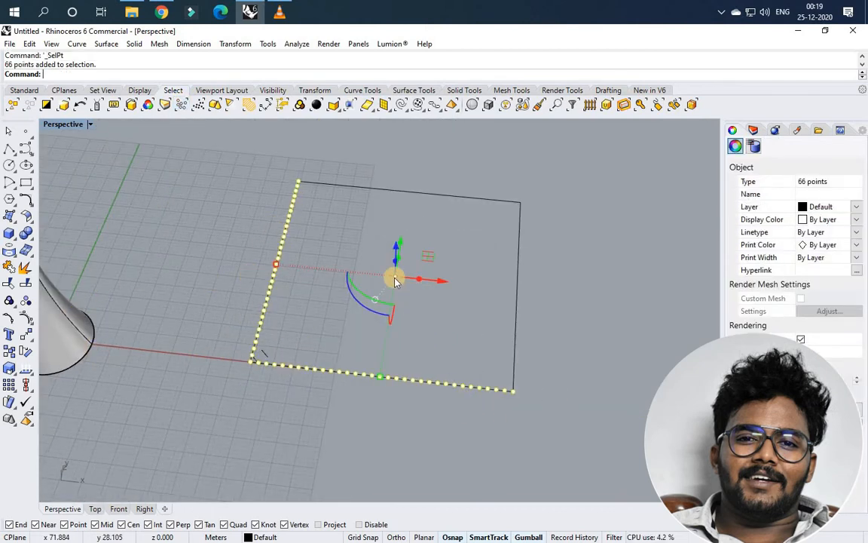
key("Delete")
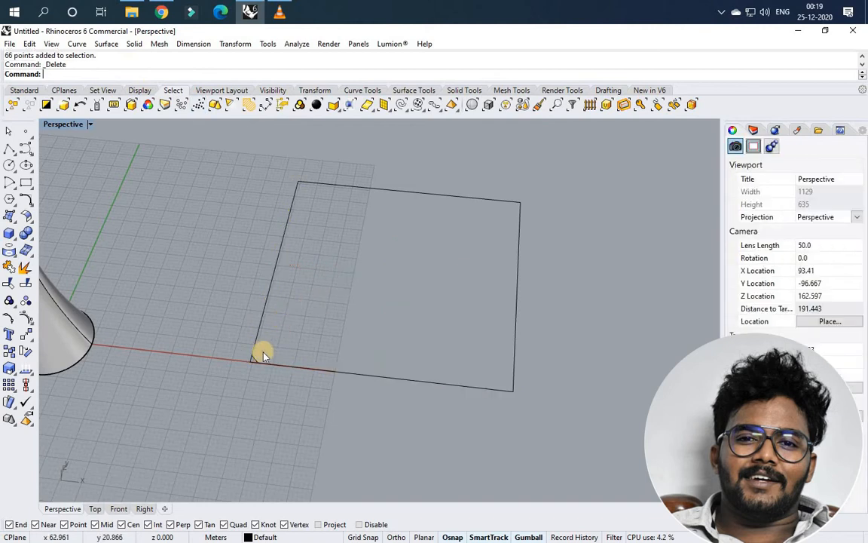
Step: Linear-array the inner diamond segment with 32 items, spaced from the corner segment's front-edge endpoint to the inner segment's matching endpoint
scroll(263, 338, "up", 10)
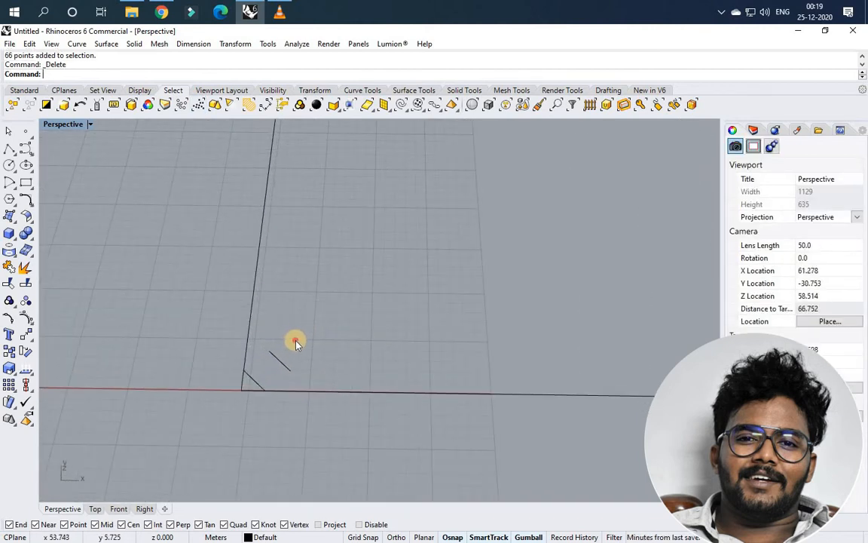
left_click_drag(295, 341, 266, 374)
scroll(299, 373, "up", 2)
key("F10")
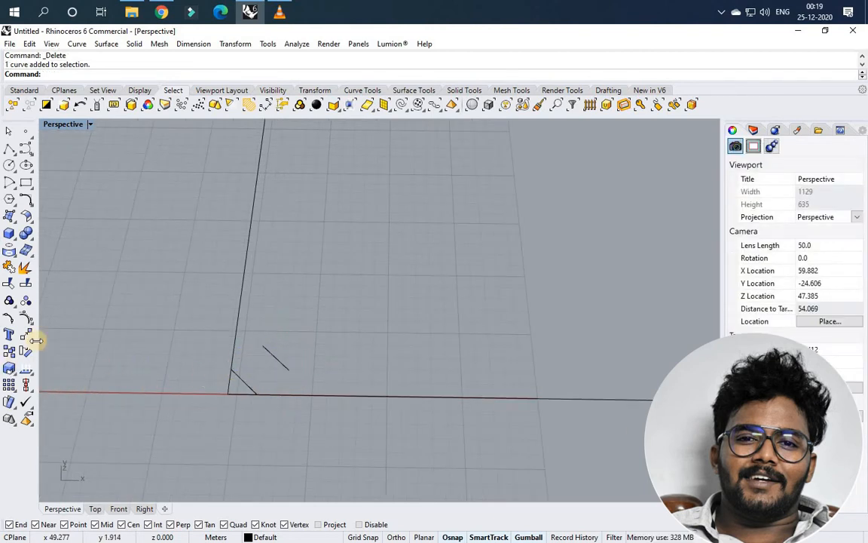
left_click(10, 385)
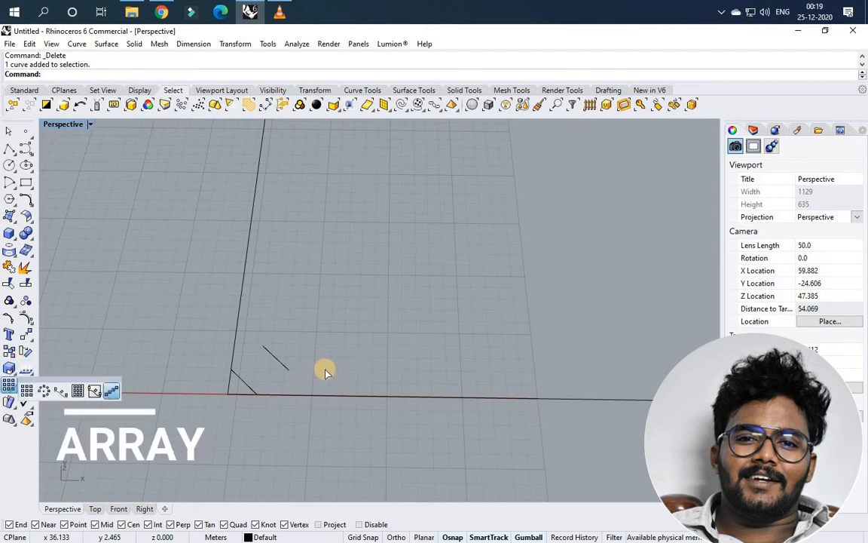
scroll(296, 369, "up", 3)
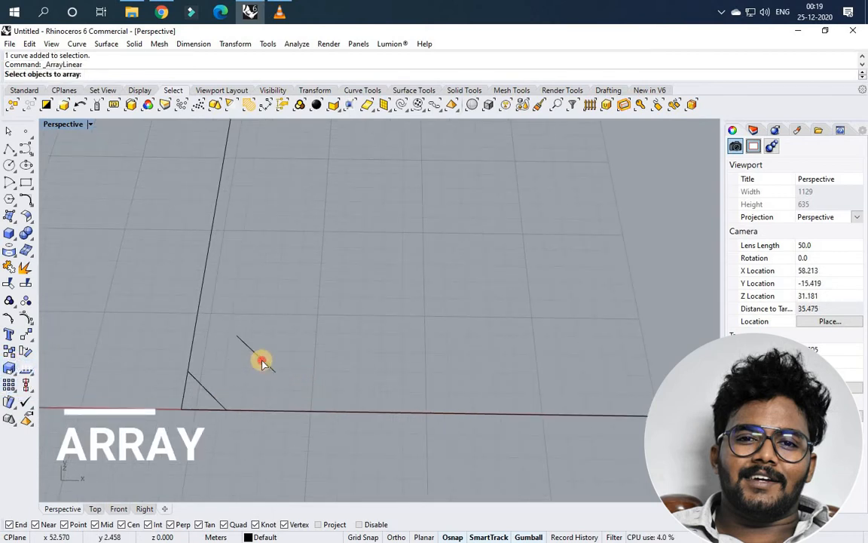
key("Return")
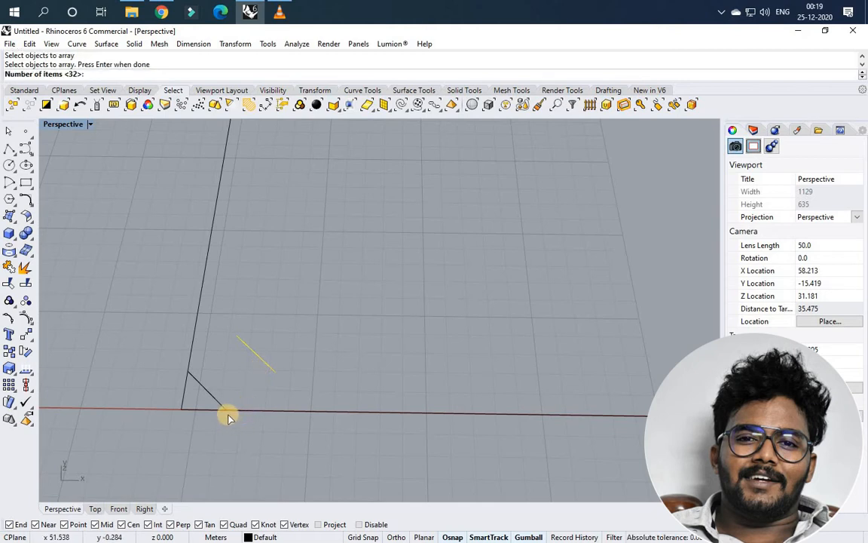
key("Return")
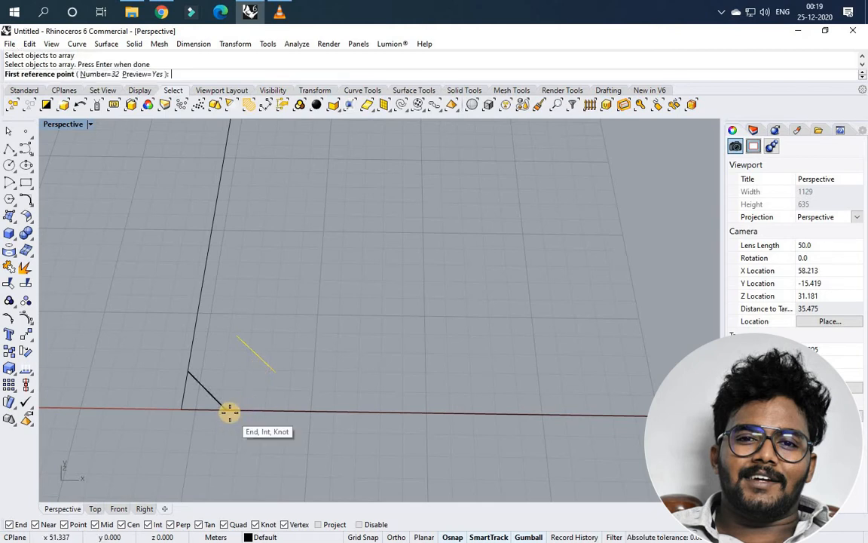
left_click(230, 412)
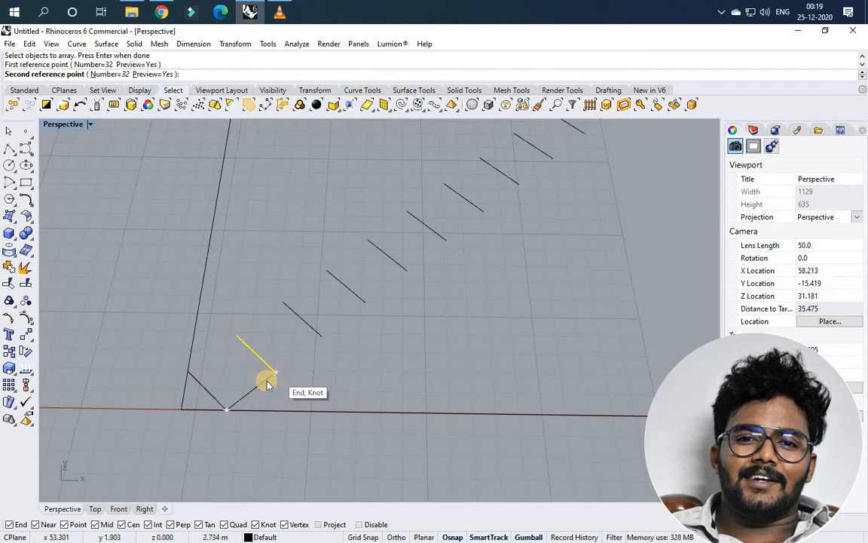
left_click(274, 375)
Step: Delete the arrayed segment that lies outside the rectangle beyond its far corner
scroll(362, 319, "down", 5)
scroll(475, 261, "up", 3)
scroll(475, 261, "up", 2)
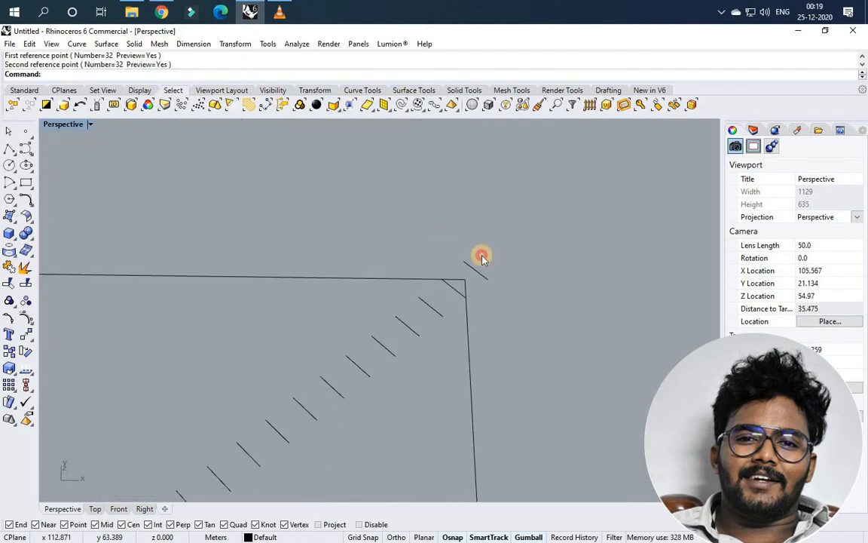
left_click_drag(500, 310, 480, 249)
key("Delete")
scroll(481, 252, "down", 2)
scroll(541, 415, "down", 2)
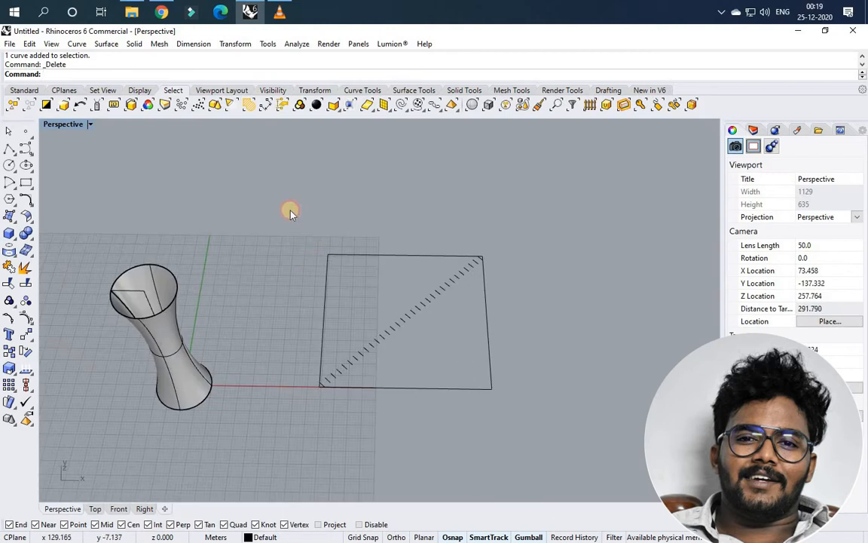
Step: Use Extend with the rectangle and all segments as boundaries to lengthen the first eight inner segments to the front and tower-side edges
left_click_drag(291, 209, 486, 370)
scroll(407, 302, "up", 3)
type("ExtrudeCrv")
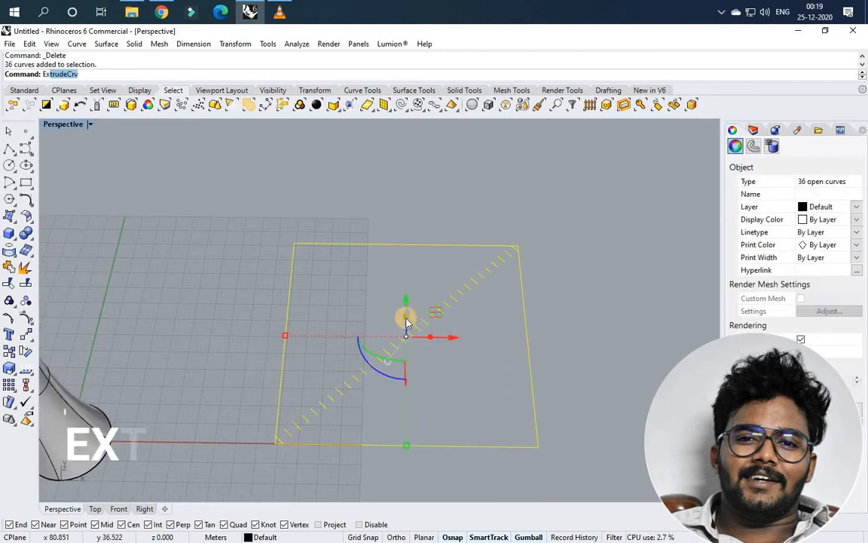
type("Extend")
key("Return")
scroll(287, 428, "up", 3)
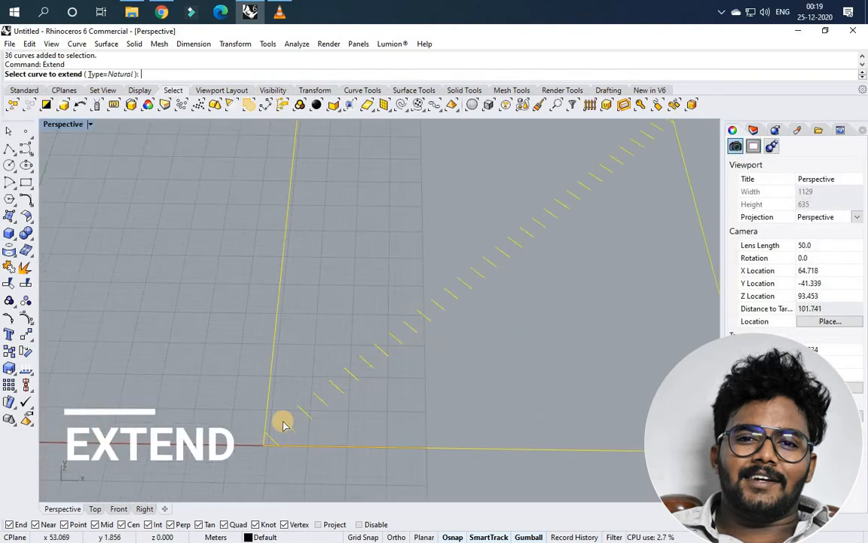
left_click(293, 427)
left_click(305, 413)
left_click(315, 403)
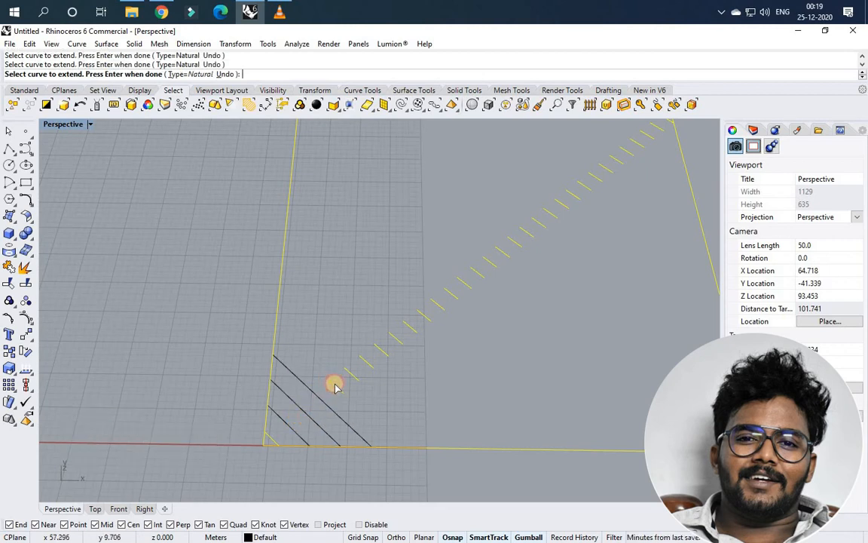
left_click(335, 386)
left_click(355, 378)
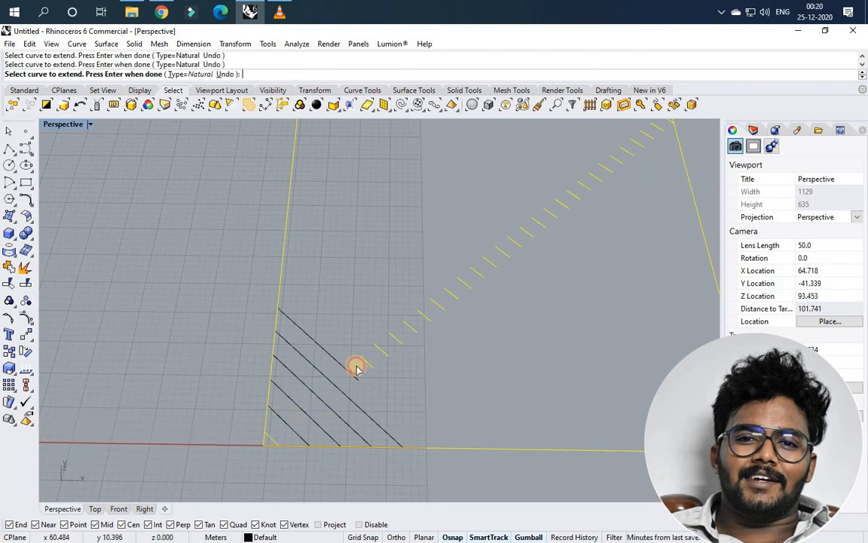
left_click(370, 358)
left_click(381, 348)
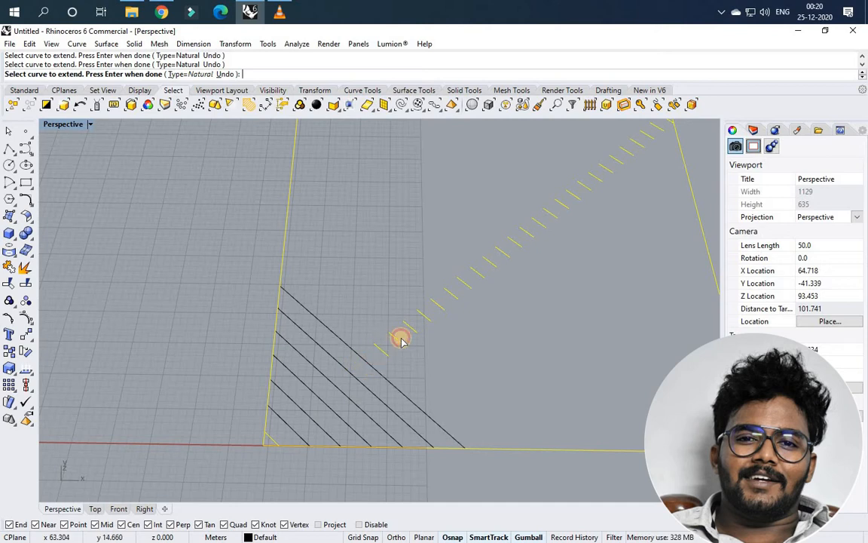
left_click(388, 353)
left_click(395, 340)
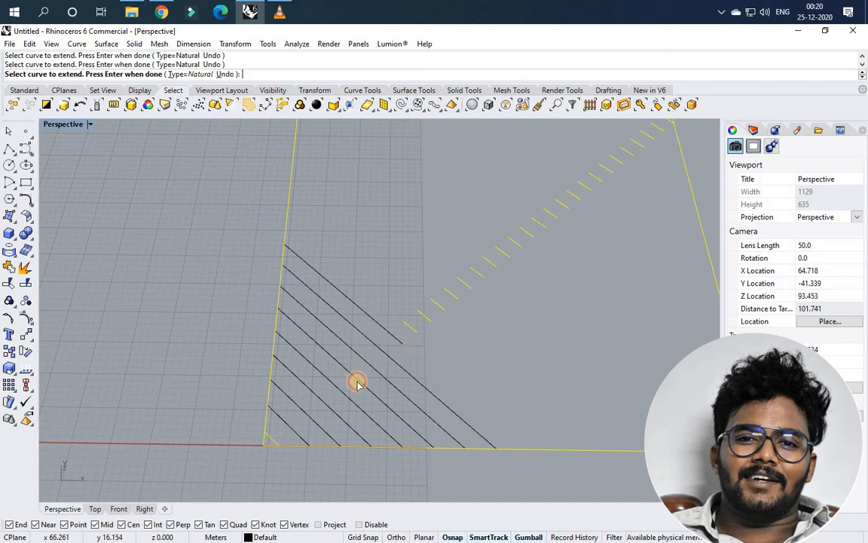
Step: Extend the next inner segments both ways to the rectangle's edges, up to the last one that meets the tower-side edge
mouse_move(359, 381)
right_mouse_down()
mouse_move(387, 355)
mouse_move(377, 356)
right_mouse_up()
left_click(382, 348)
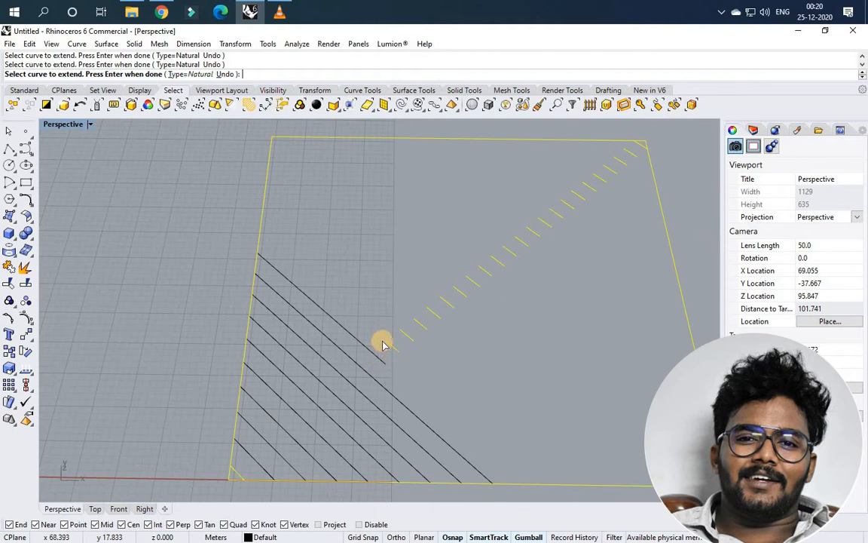
left_click(385, 343)
left_click(392, 344)
left_click(401, 337)
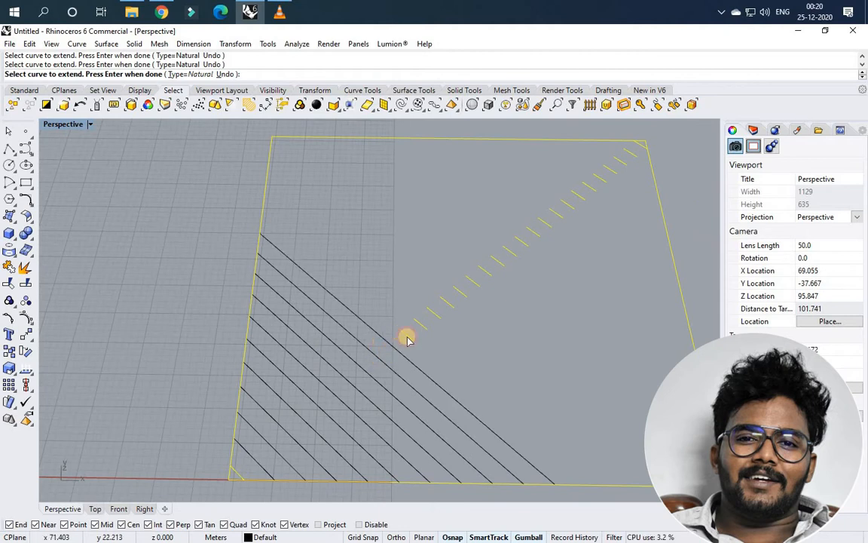
scroll(314, 386, "down", 4)
scroll(388, 336, "up", 6)
left_click(394, 352)
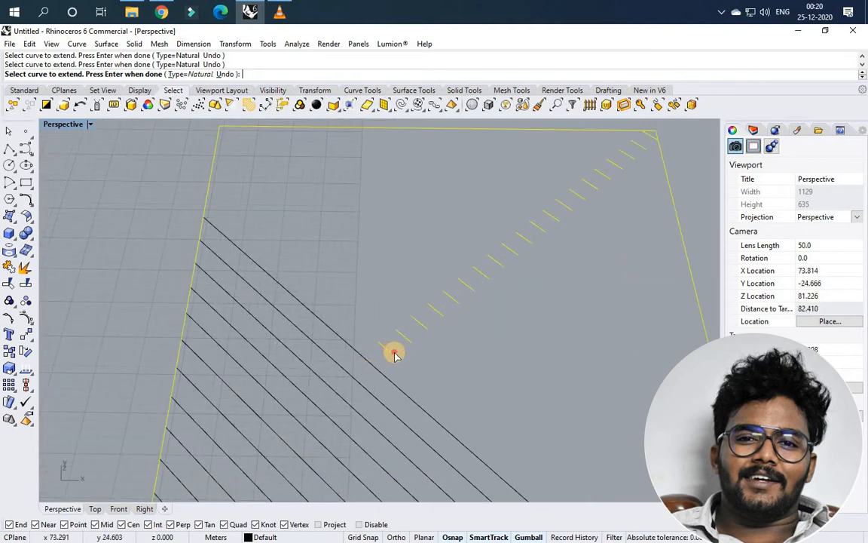
left_click(397, 344)
left_click(411, 318)
left_click(413, 321)
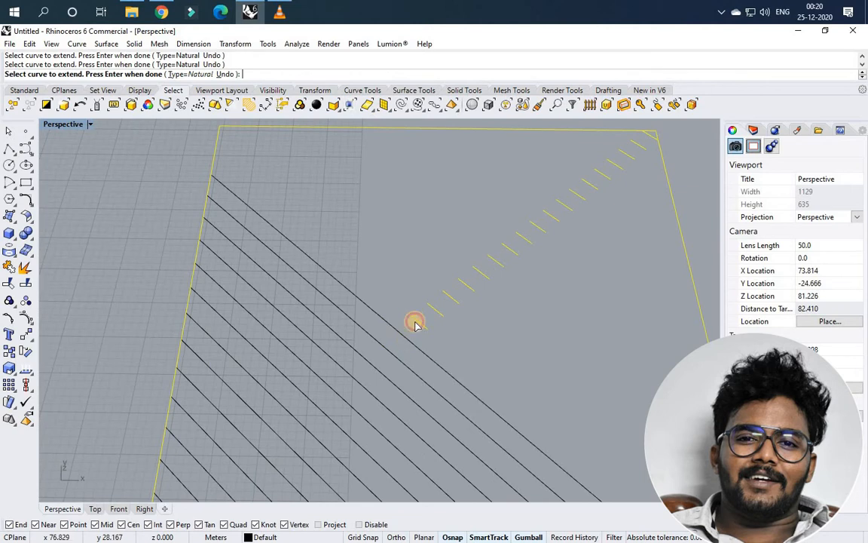
left_click(433, 310)
left_click(435, 310)
left_click(430, 307)
left_click(440, 316)
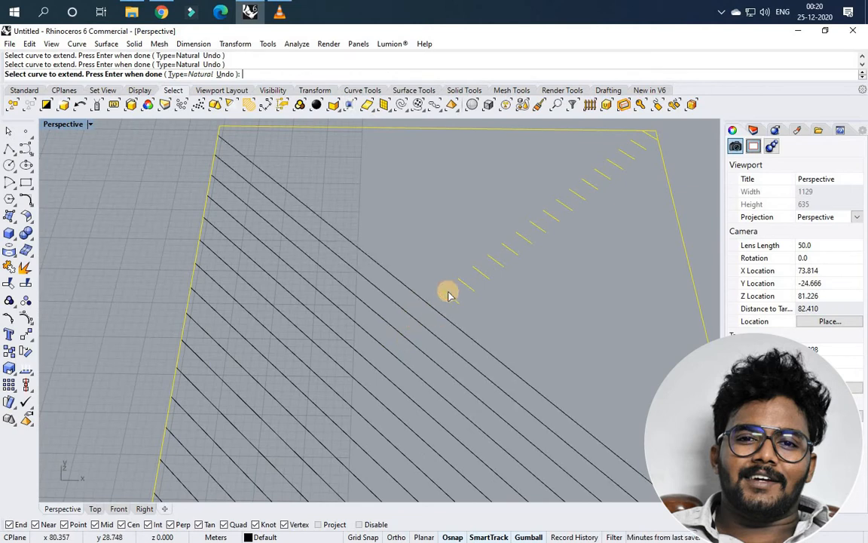
Step: Extend the first four inner segments beyond the tower-side edge's far corner both ways to the rectangle's back and outer edges
left_click(449, 292)
left_click(464, 285)
left_click(469, 286)
left_click(482, 276)
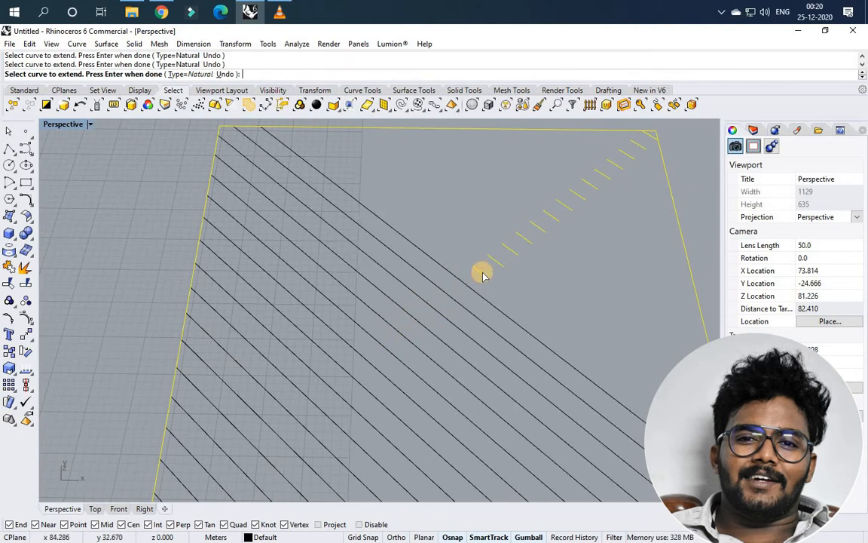
left_click(465, 270)
scroll(318, 342, "down", 4)
scroll(478, 230, "up", 6)
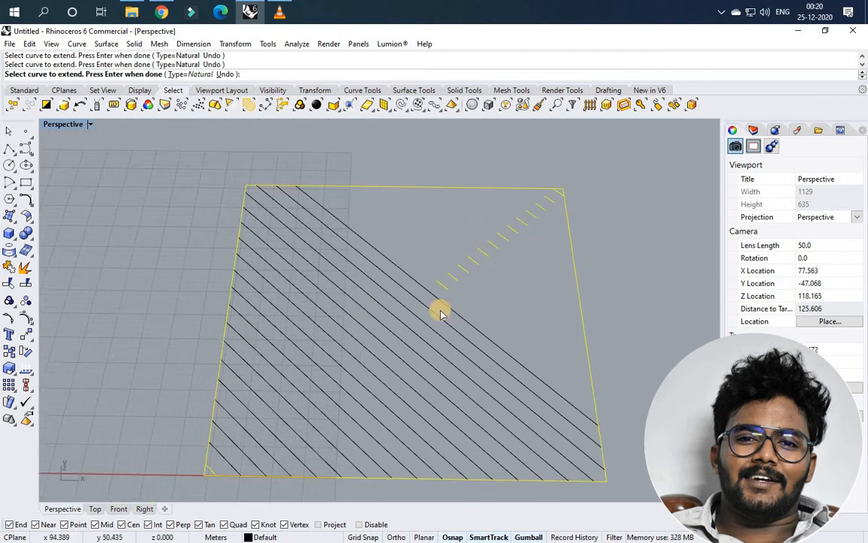
left_click(418, 325)
left_click(424, 329)
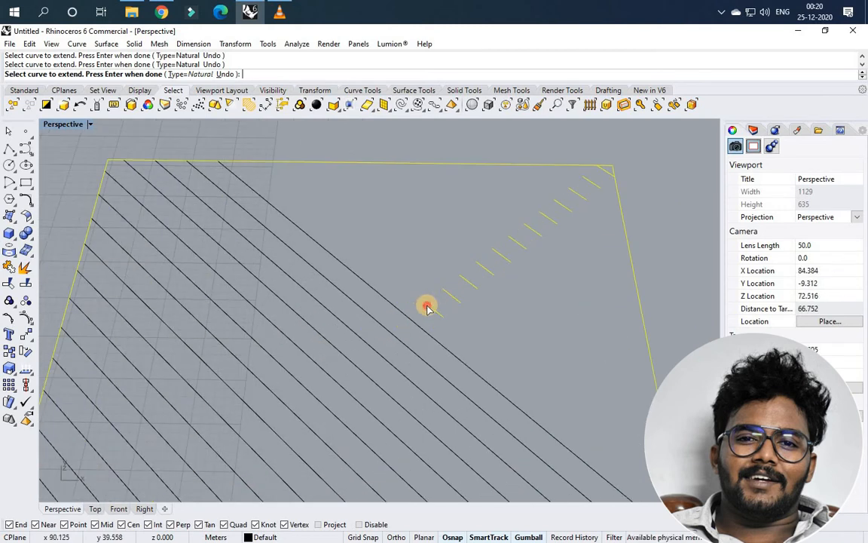
Step: Extend the following six inner segments toward the far outer corner until they reach the back and outer edges
left_click(430, 305)
left_click(443, 293)
left_click(456, 296)
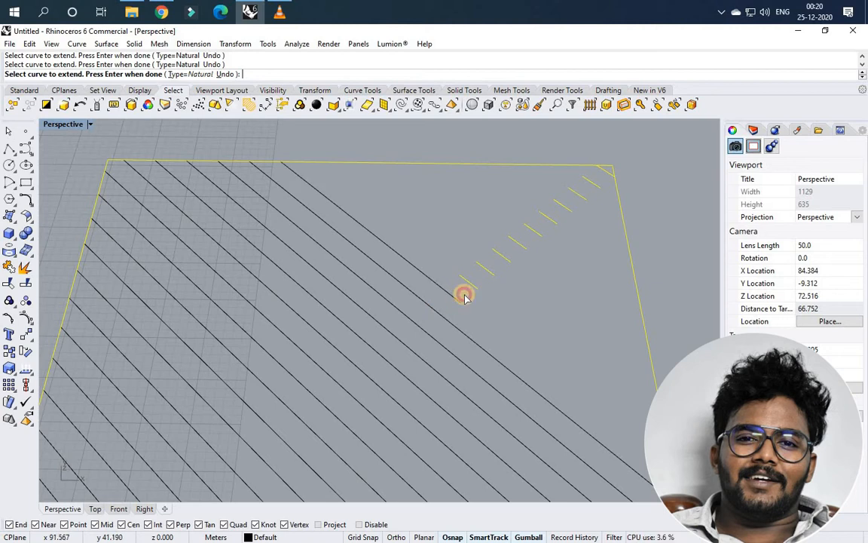
left_click(462, 280)
left_click(471, 278)
left_click(477, 273)
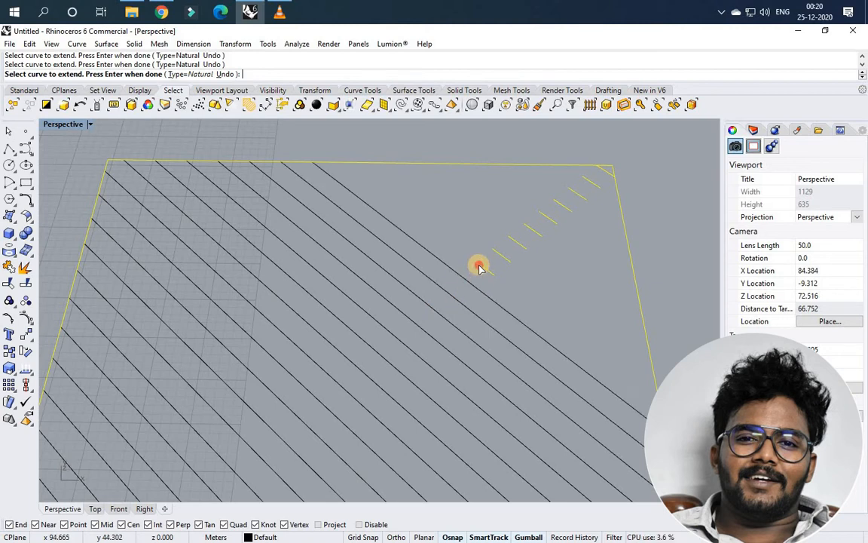
left_click(487, 267)
left_click(490, 263)
left_click(498, 251)
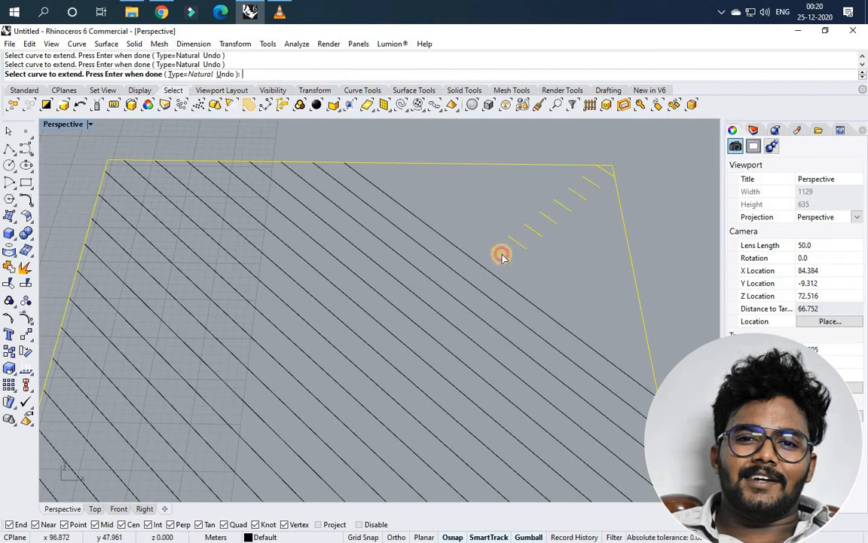
left_click(502, 255)
left_click(510, 259)
left_click(512, 242)
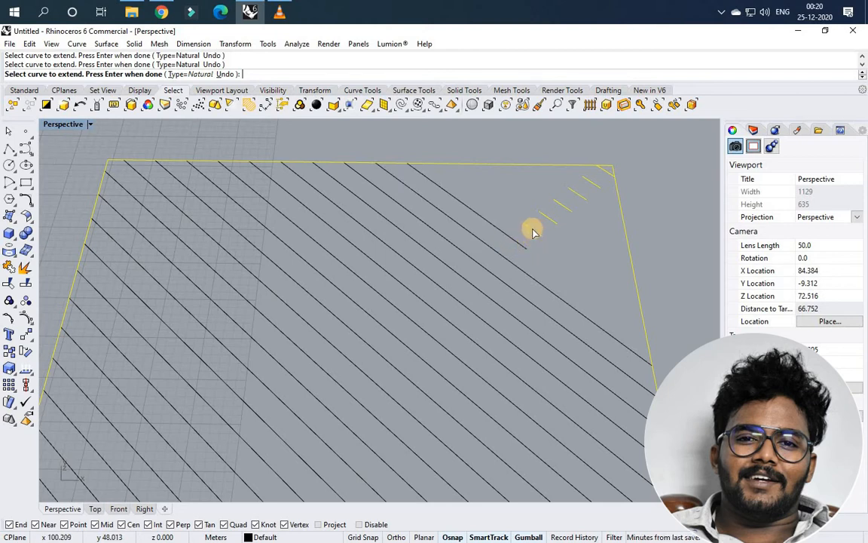
Step: Extend the remaining short inner segments near the far outer corner to the rectangle's edges and finish the Extend command
left_click(536, 234)
left_click(538, 215)
left_click(549, 223)
left_click(563, 210)
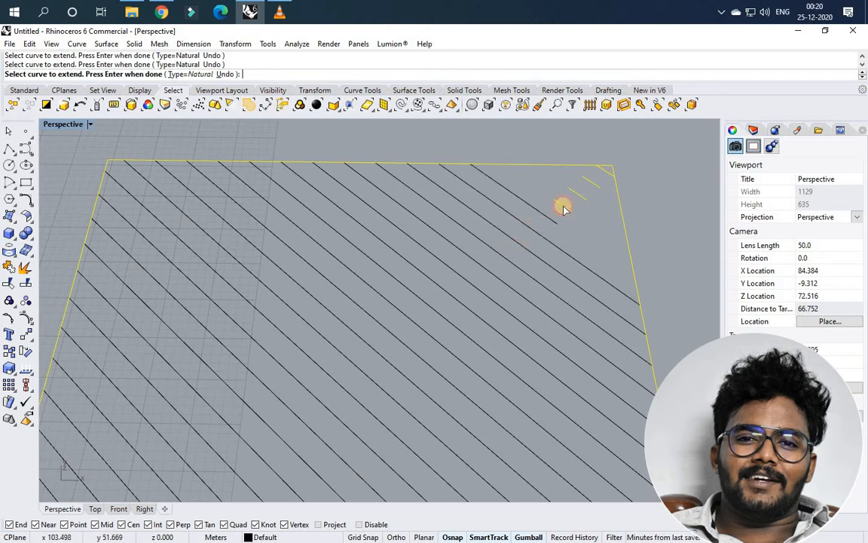
left_click(574, 188)
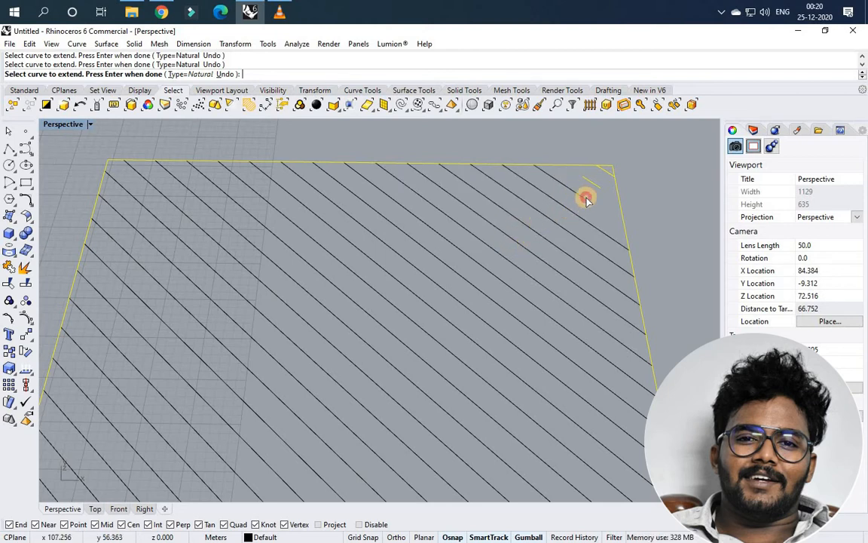
left_click(592, 187)
left_click(616, 214)
scroll(615, 242, "down", 10)
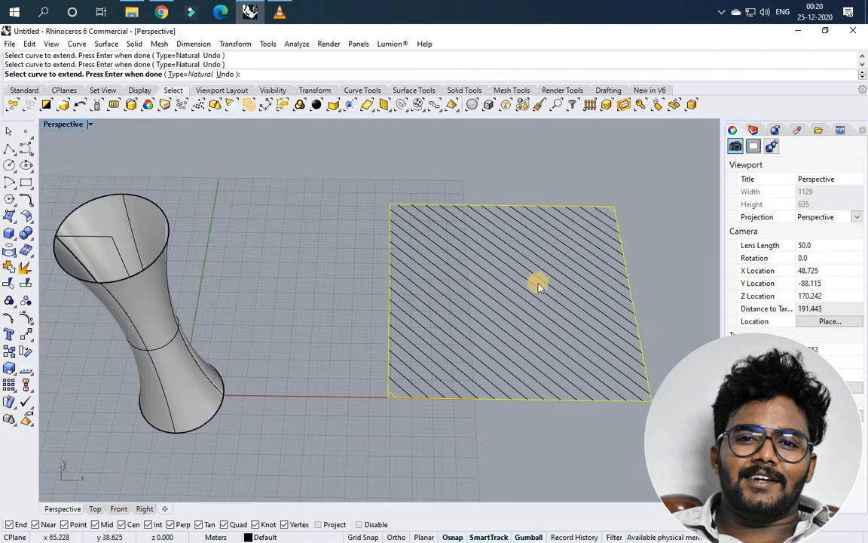
scroll(452, 272, "down", 6)
key("Return")
key("Escape")
Step: Hide the four edge curves of the rectangle so only the diagonal lines are shown
scroll(547, 286, "up", 6)
left_click(566, 337)
scroll(567, 338, "up", 2)
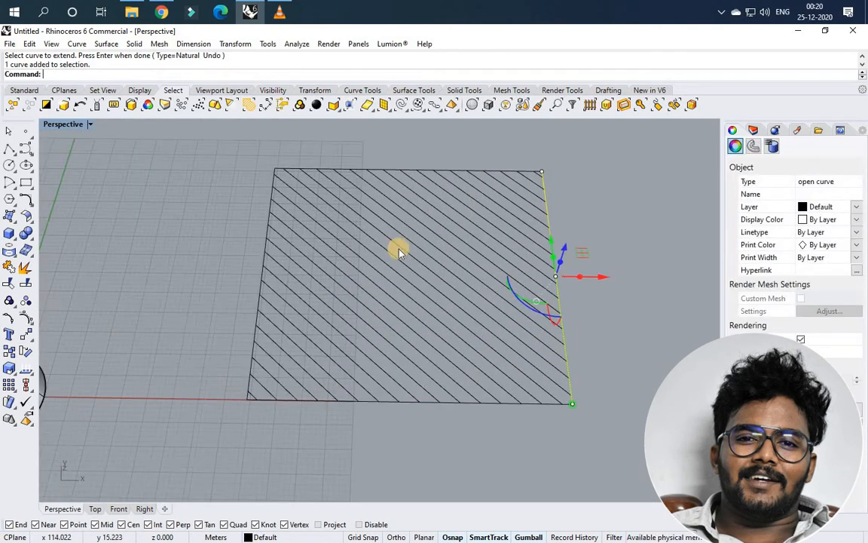
left_click(398, 172)
scroll(398, 172, "up", 2)
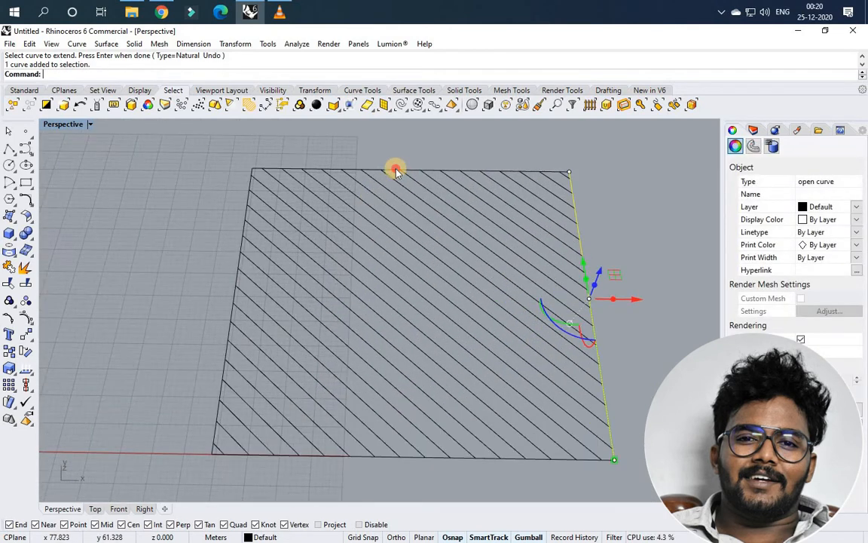
left_click(238, 279)
left_click(360, 456)
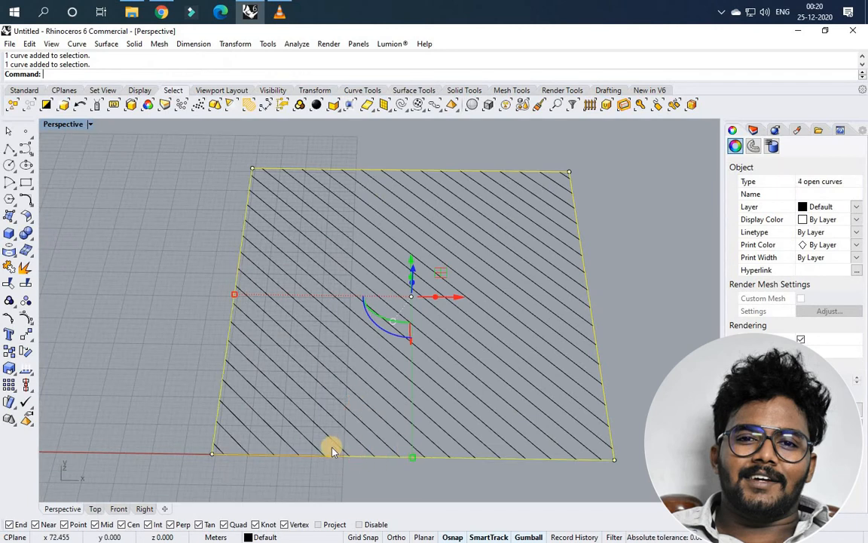
middle_click(328, 448)
left_click(325, 449)
scroll(226, 210, "down", 3)
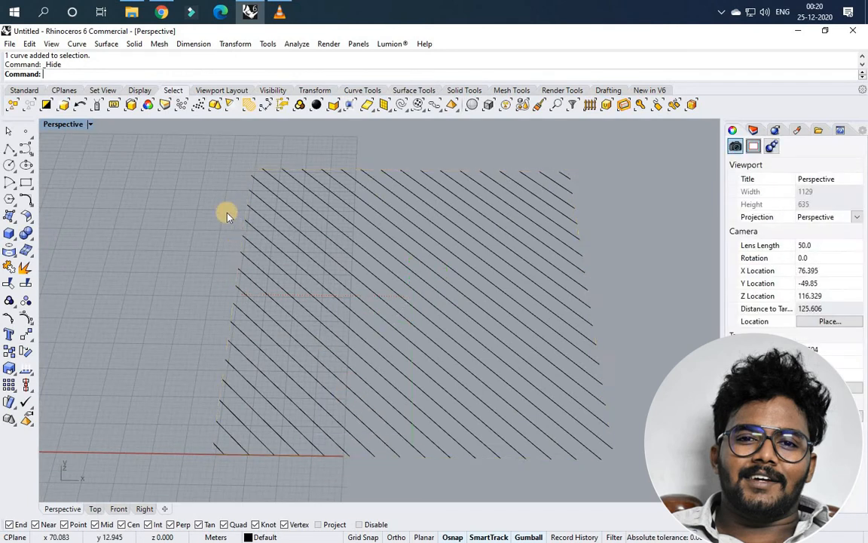
Step: Select all the diagonal lines and show the hidden rectangle edges again while keeping the selection
left_click(423, 398)
scroll(403, 402, "up", 1)
middle_click(403, 397)
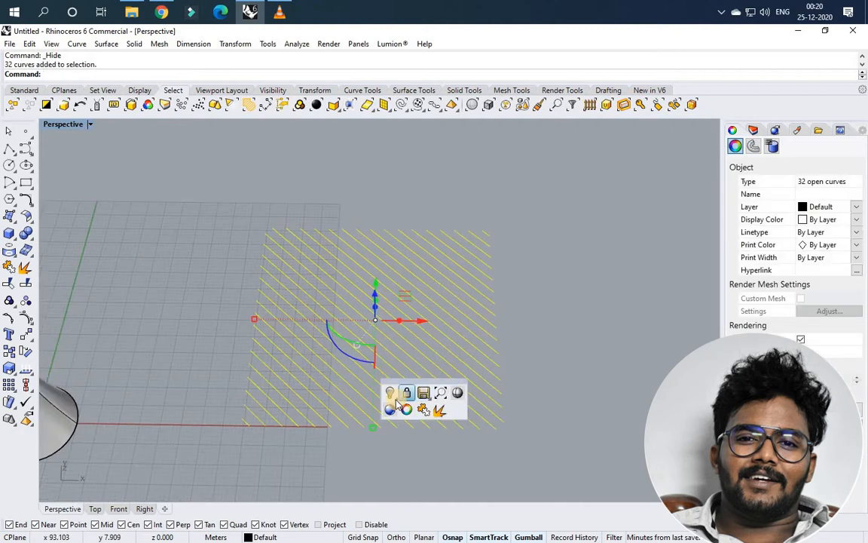
left_click(398, 401)
left_click(406, 414)
scroll(368, 437, "up", 1)
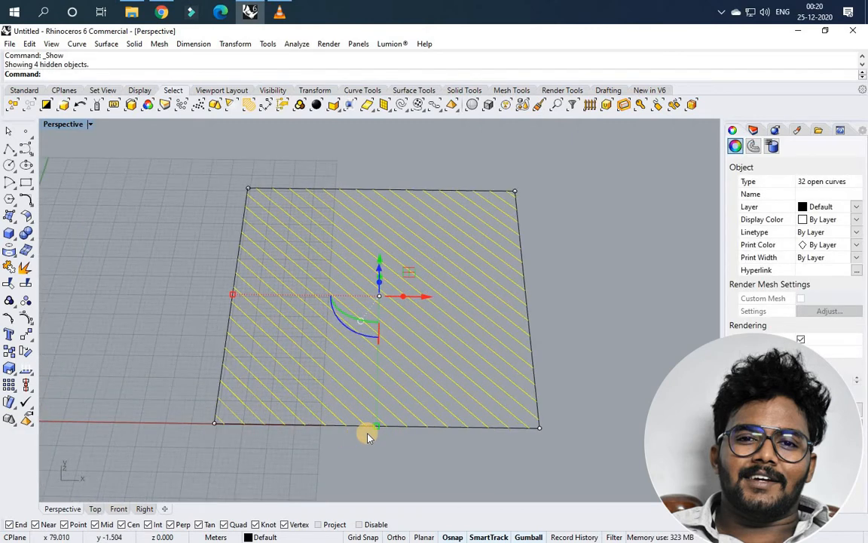
Step: Mirror a copy of the diagonal lines across a perpendicular plane starting at the midpoint of the rectangle's front edge
type("Mirror")
key("Return")
left_click(373, 427)
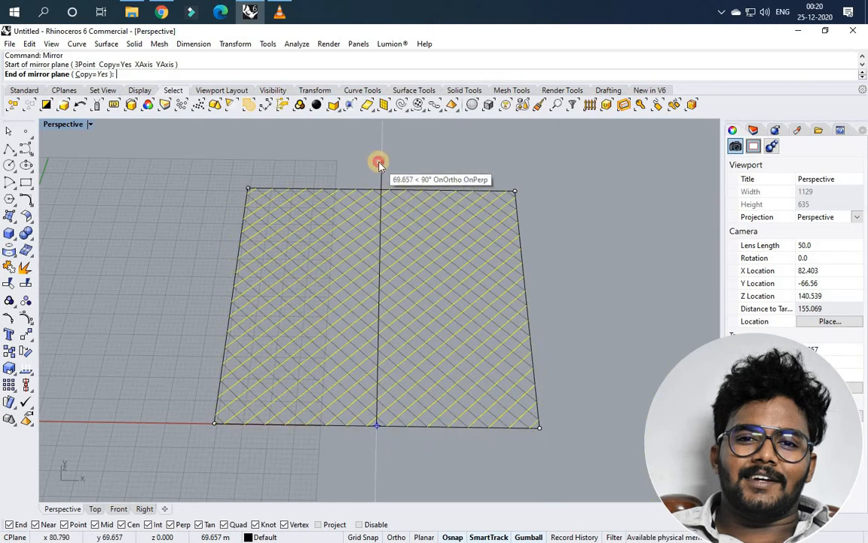
left_click(377, 160)
left_click(573, 324)
scroll(328, 312, "down", 2)
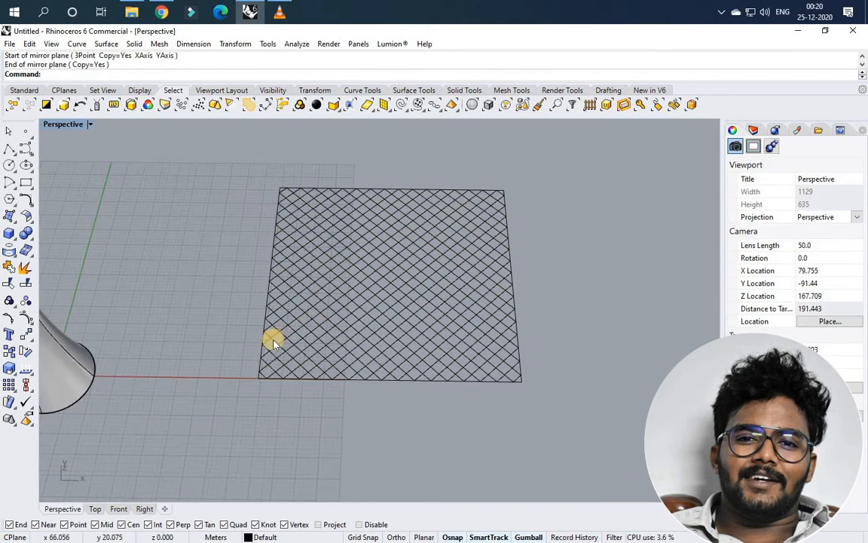
Step: Examine how the original and mirrored diagonals meet at the tower-side edge and across the whole diamond pattern
scroll(272, 339, "up", 20)
scroll(300, 373, "up", 10)
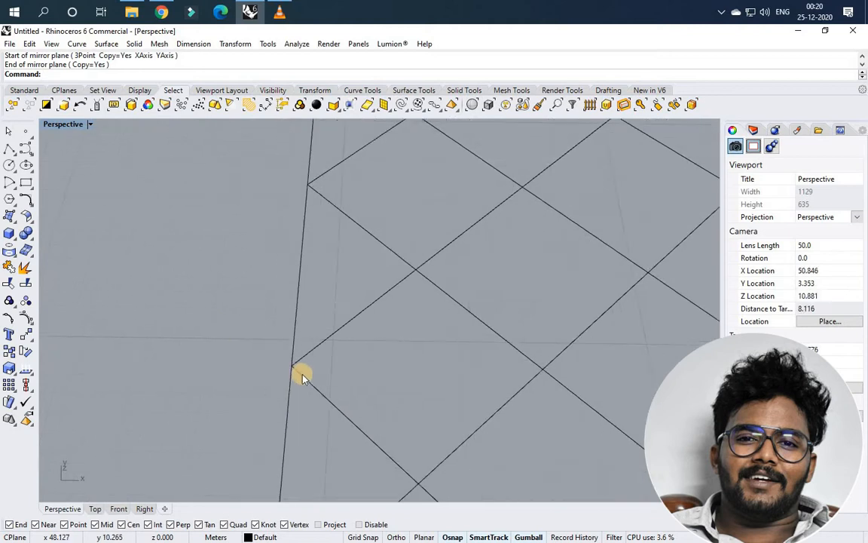
left_click(318, 368)
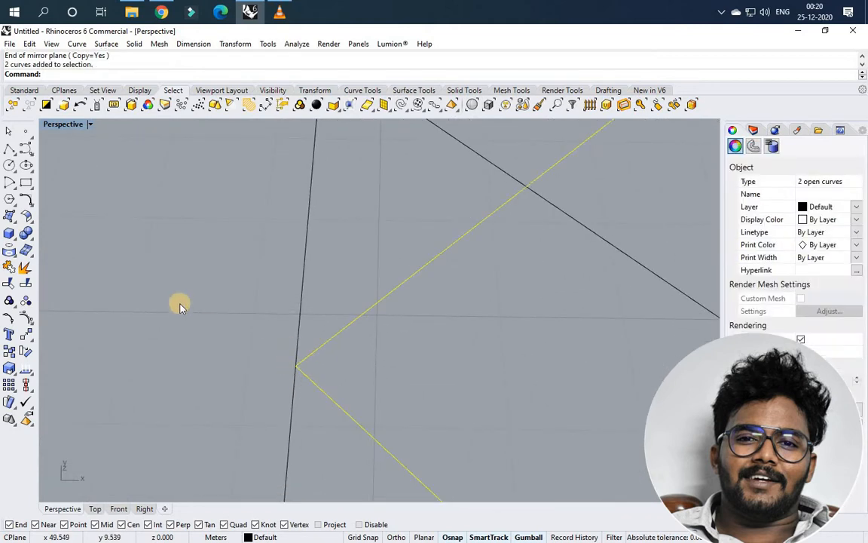
scroll(180, 302, "down", 15)
scroll(215, 297, "down", 2)
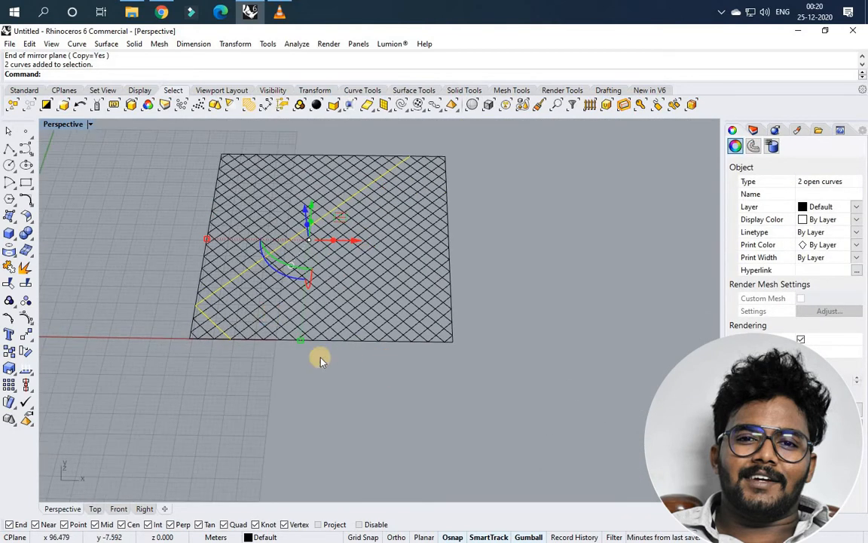
left_click(319, 359)
scroll(320, 359, "down", 4)
scroll(286, 232, "up", 4)
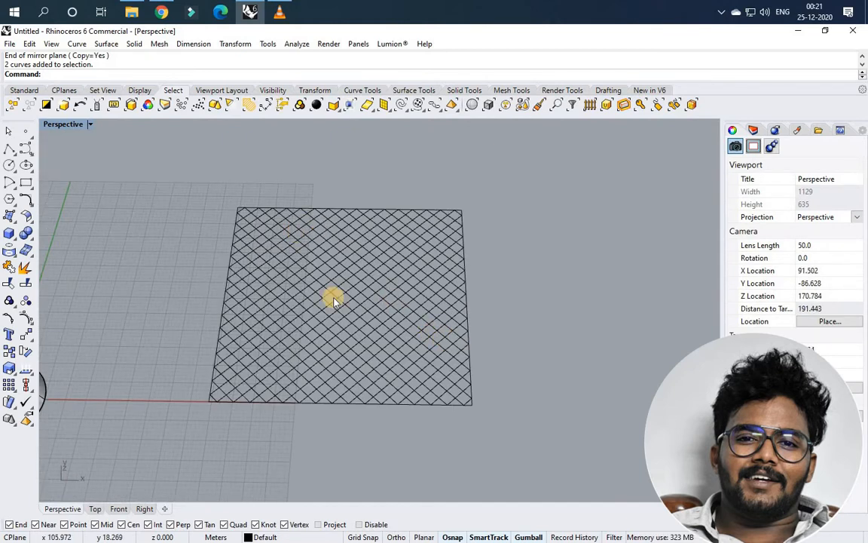
scroll(472, 399, "up", 2)
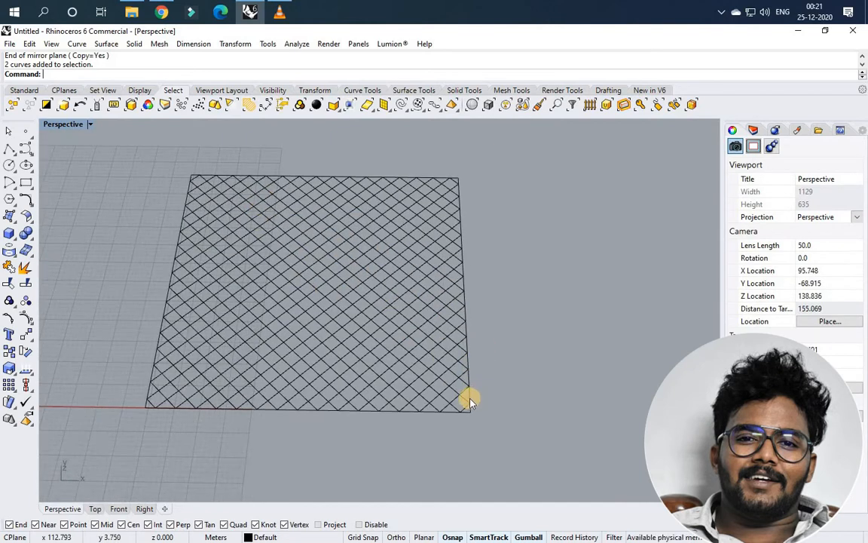
Step: Delete the rectangle's back edge and tower-side edge curves, keeping the diagonal pattern
left_click(462, 310)
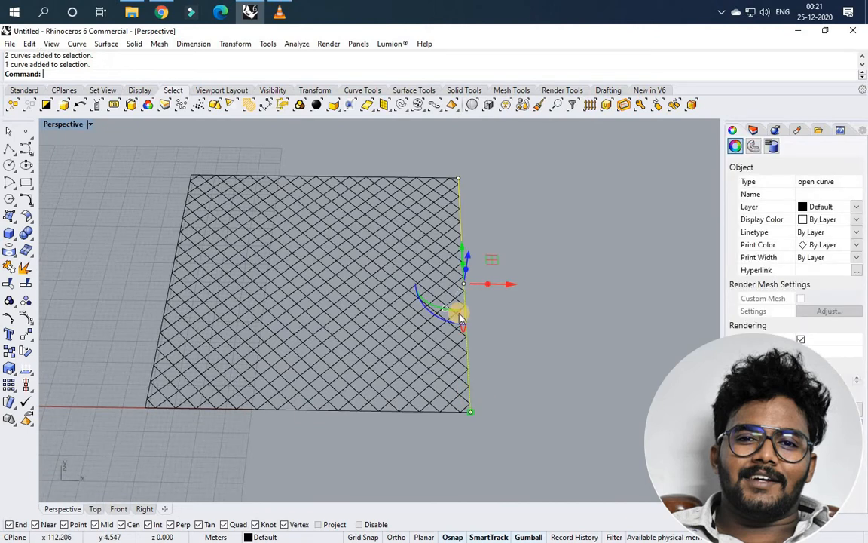
key("Escape")
left_click(405, 181)
key("Delete")
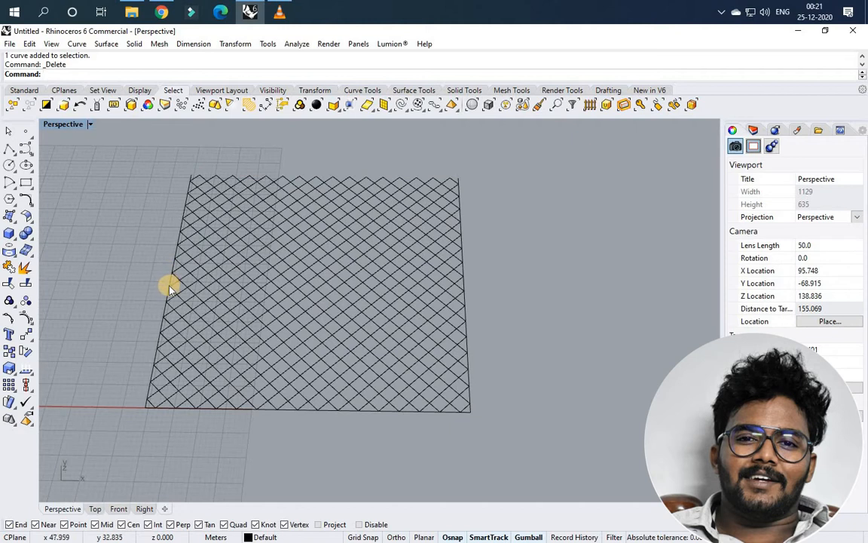
scroll(170, 285, "up", 1)
left_click(170, 282)
key("Delete")
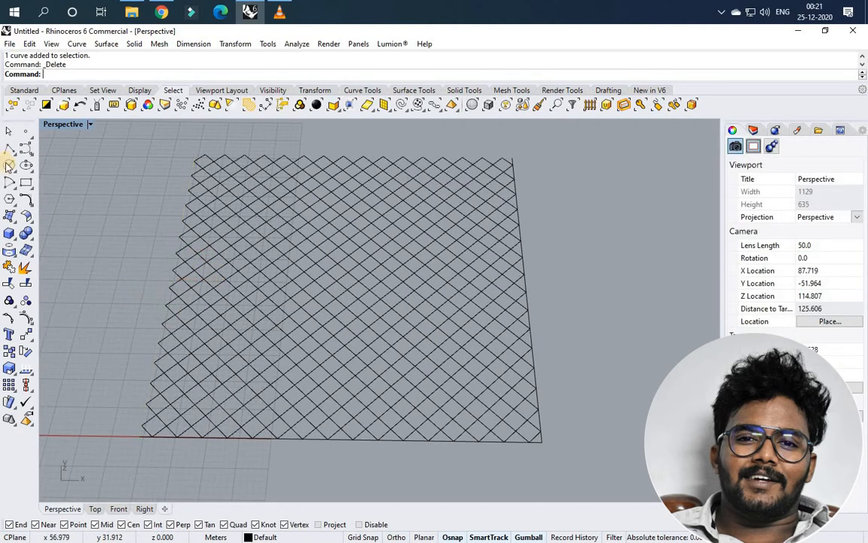
Step: Create a corner-to-corner rectangular plane surface covering the diamond pattern, from its front tower-side corner to the opposite corner
left_click(9, 217)
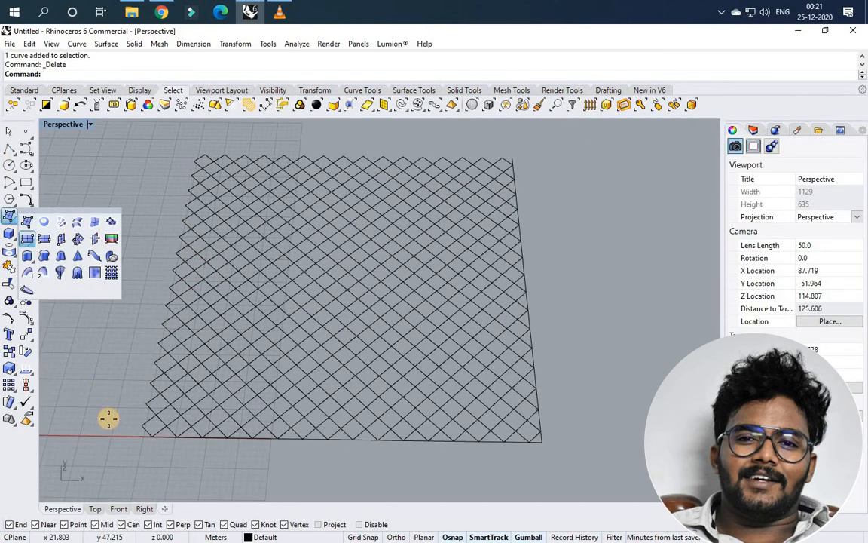
left_click(140, 436)
left_click(520, 159)
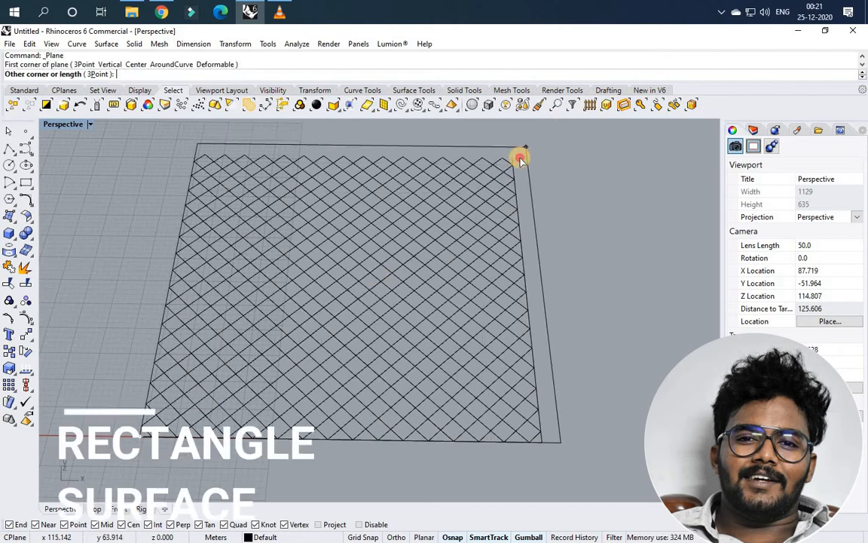
Step: Delete the rectangle's outer edge curve that overlaps the new plane surface
left_click(531, 312)
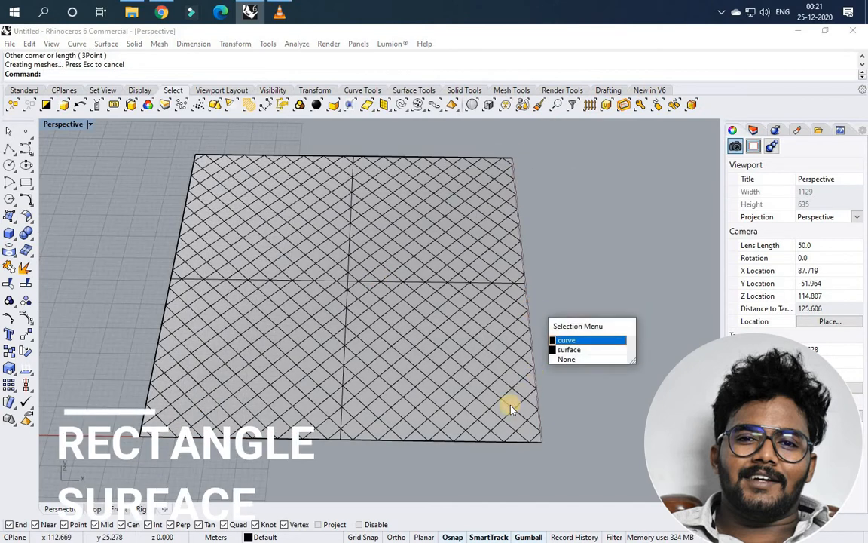
key("Return")
key("Delete")
scroll(498, 354, "down", 3)
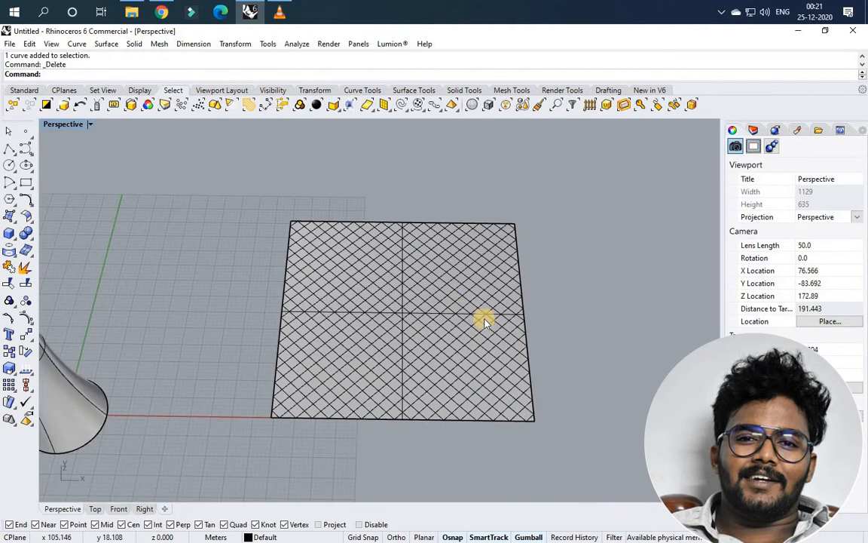
Step: Examine the revolved tower surface and the flat plane surface under the diamond pattern, picking out each in turn
scroll(403, 237, "down", 1)
right_click_drag(399, 235, 397, 280)
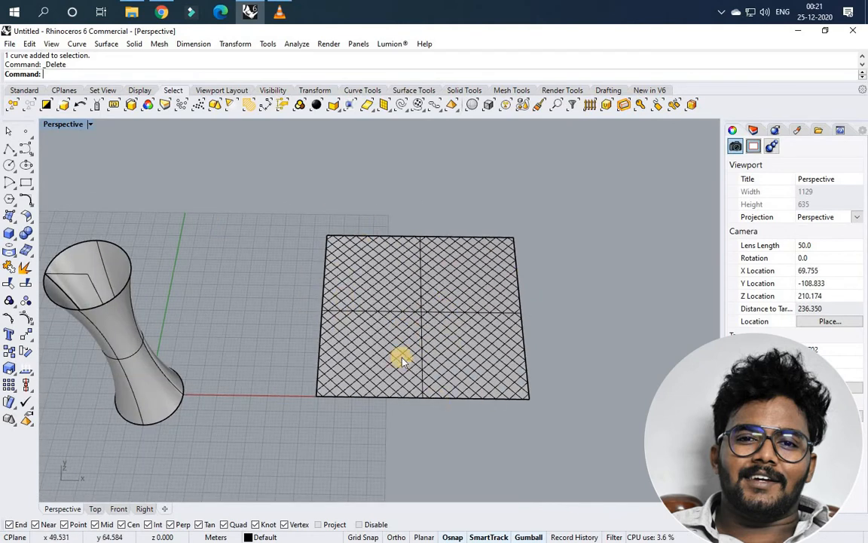
right_click_drag(186, 322, 167, 250)
left_click(154, 273)
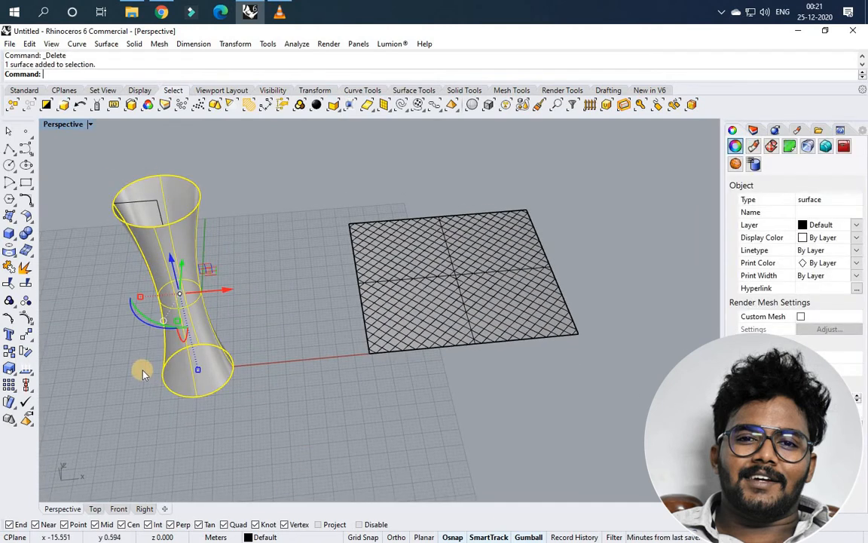
key("Escape")
scroll(400, 347, "up", 6)
left_click(403, 341)
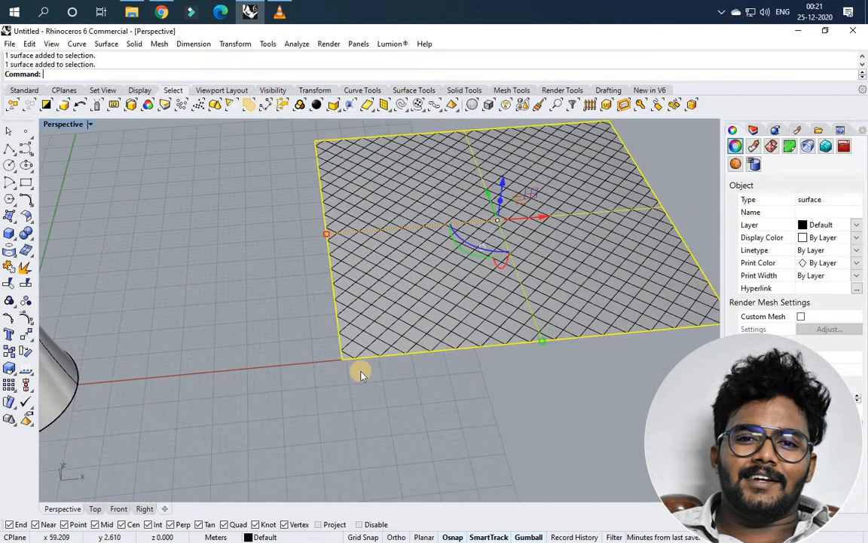
left_click(360, 376)
scroll(452, 377, "down", 4)
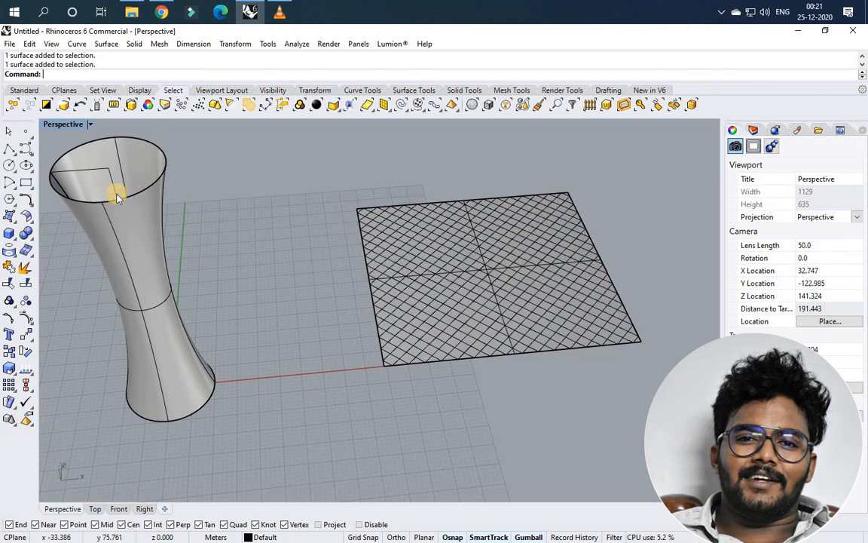
scroll(159, 322, "down", 2)
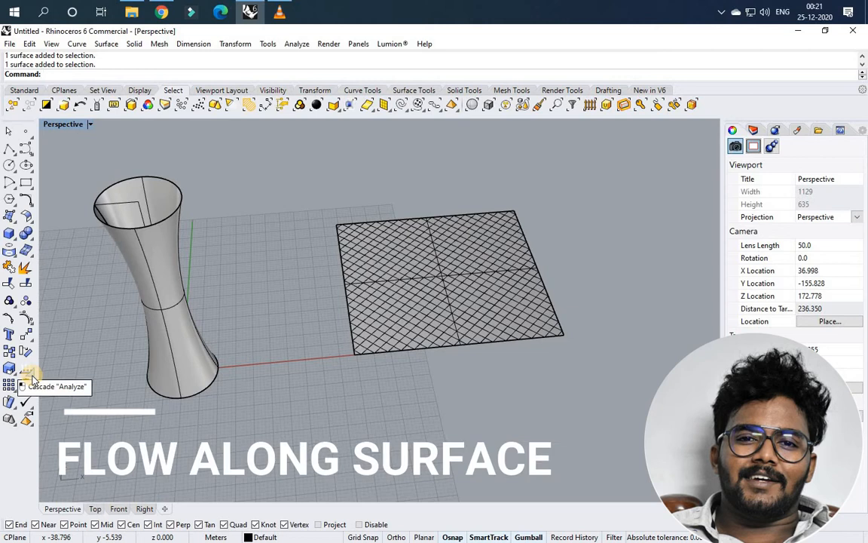
Step: Start Flow Along Surface and choose all the diamond pattern lines as objects to flow, leaving out the plane surface
left_click(32, 376)
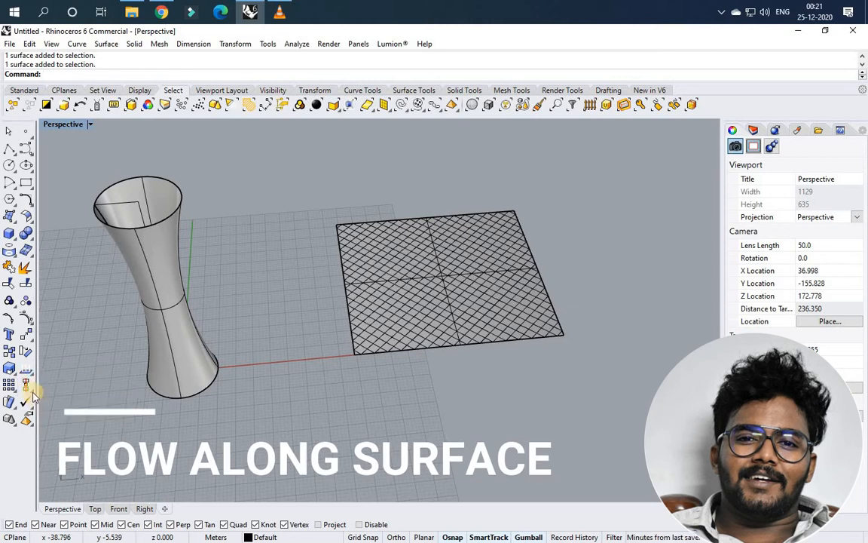
left_click(30, 340)
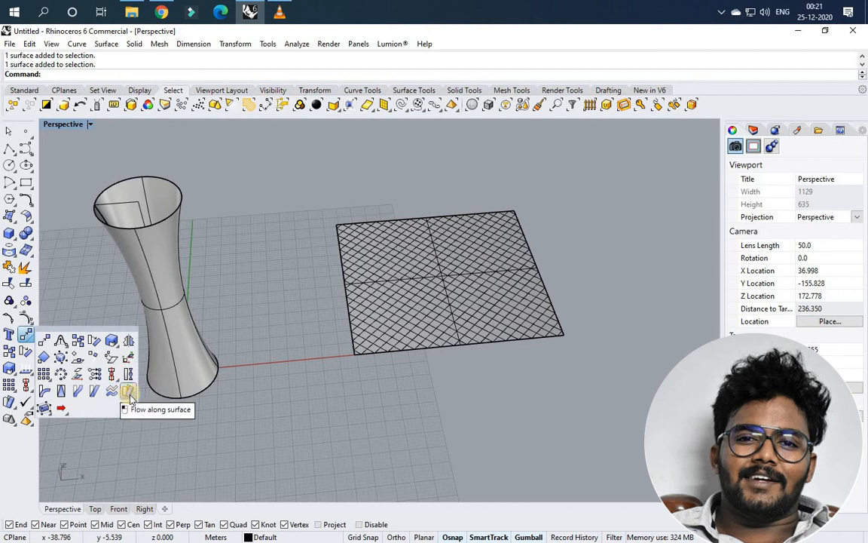
left_click(131, 395)
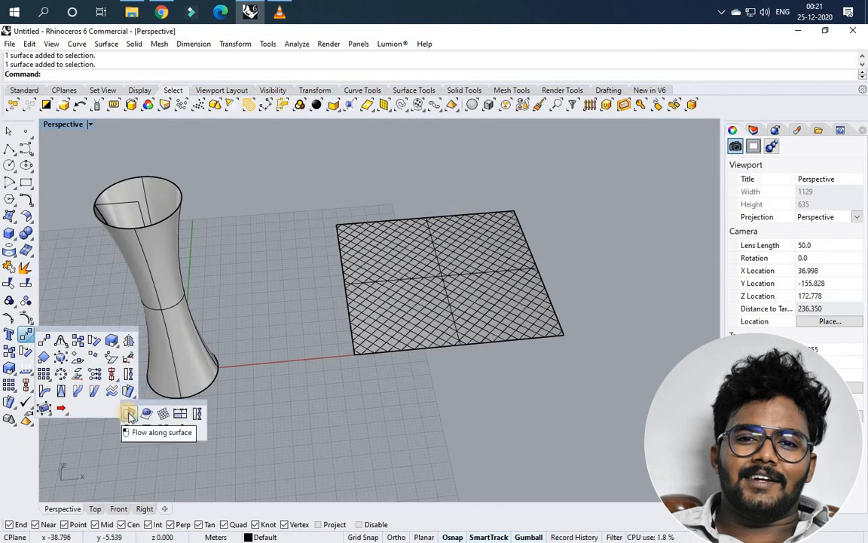
left_click(160, 413)
right_click_drag(359, 404, 403, 393)
scroll(407, 206, "up", 2)
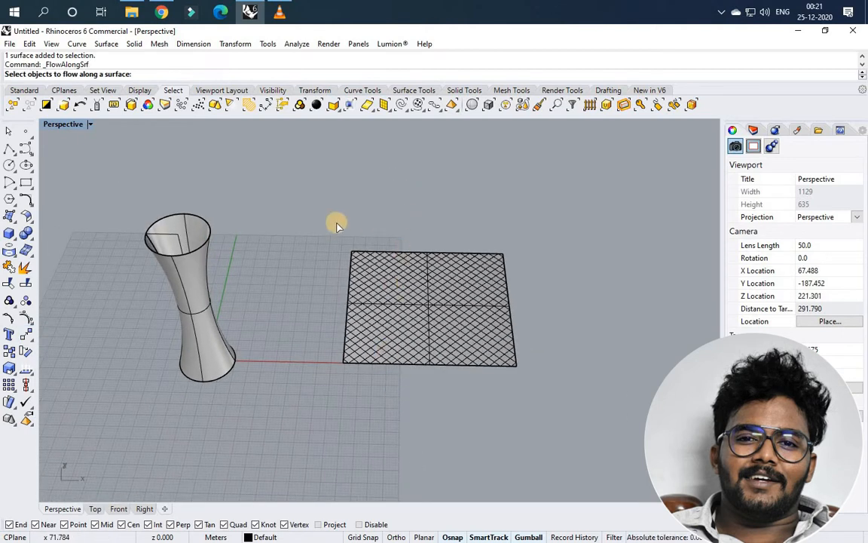
left_click_drag(302, 216, 517, 392)
scroll(514, 391, "up", 2)
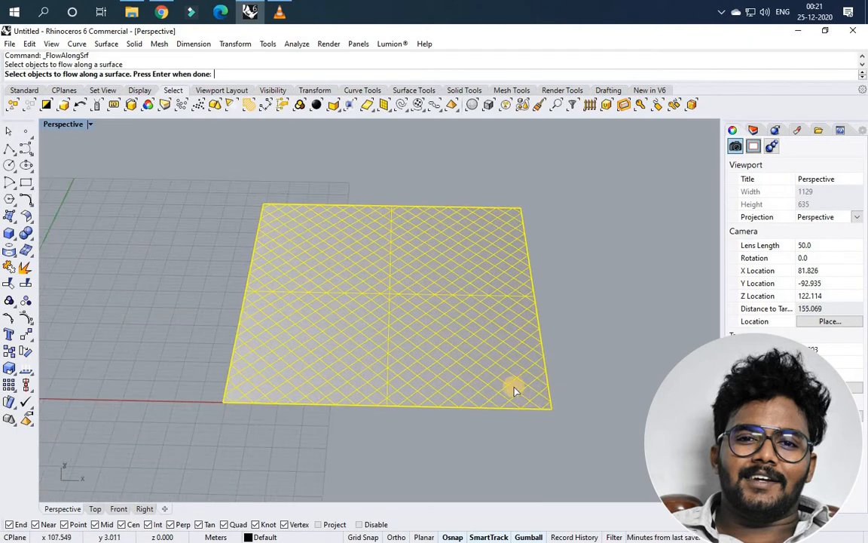
scroll(394, 362, "up", 3)
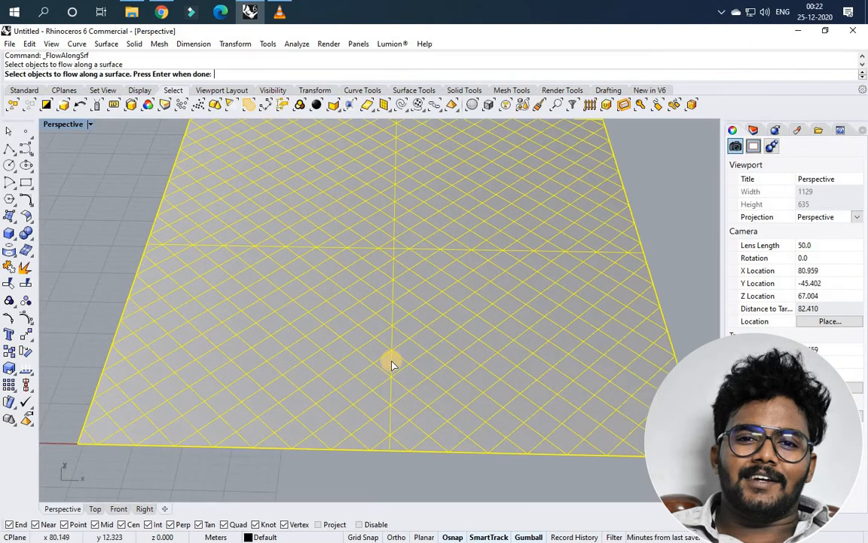
scroll(402, 260, "down", 3)
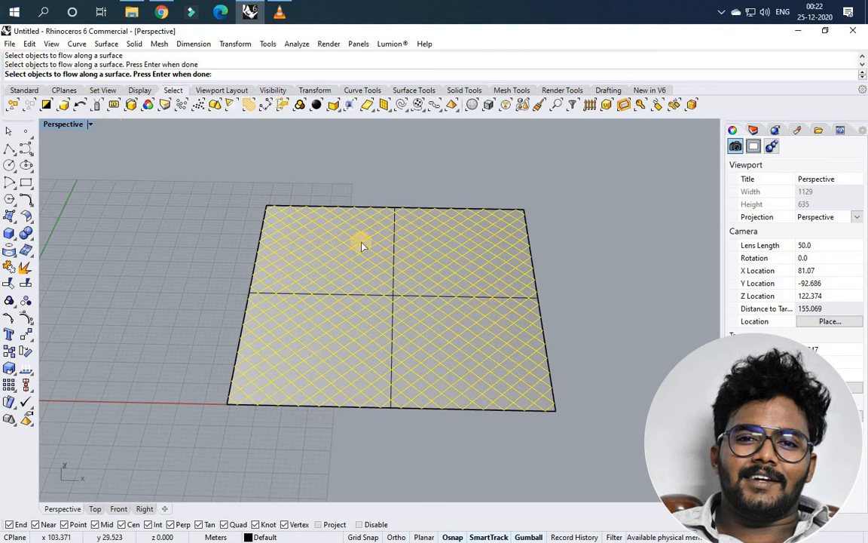
key("Return")
Step: Flow the pattern from the plane surface, taking its front edge as base, onto the revolved tower surface as target
scroll(405, 411, "up", 3)
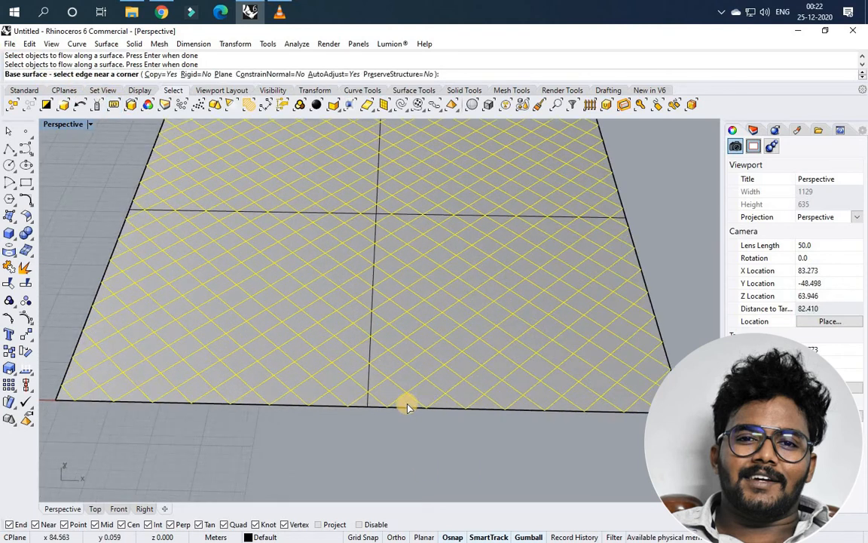
left_click(407, 406)
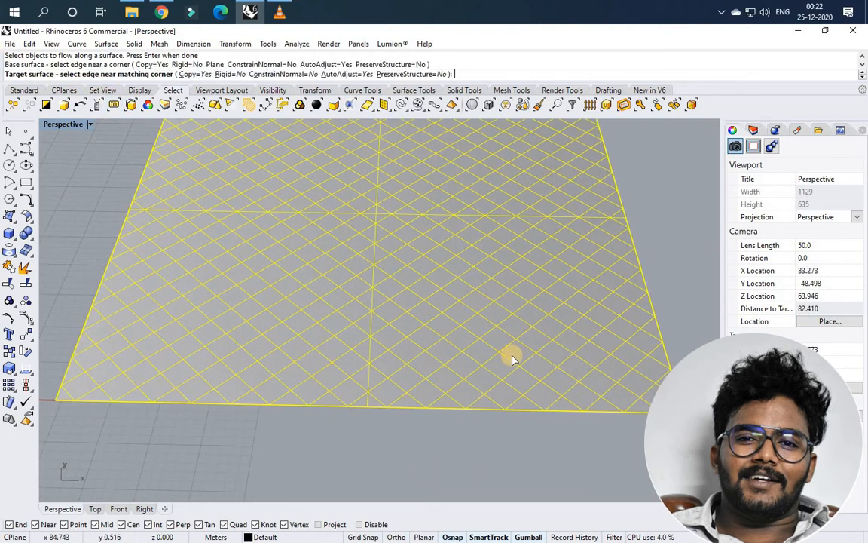
scroll(459, 320, "down", 5)
right_click_drag(412, 317, 418, 312)
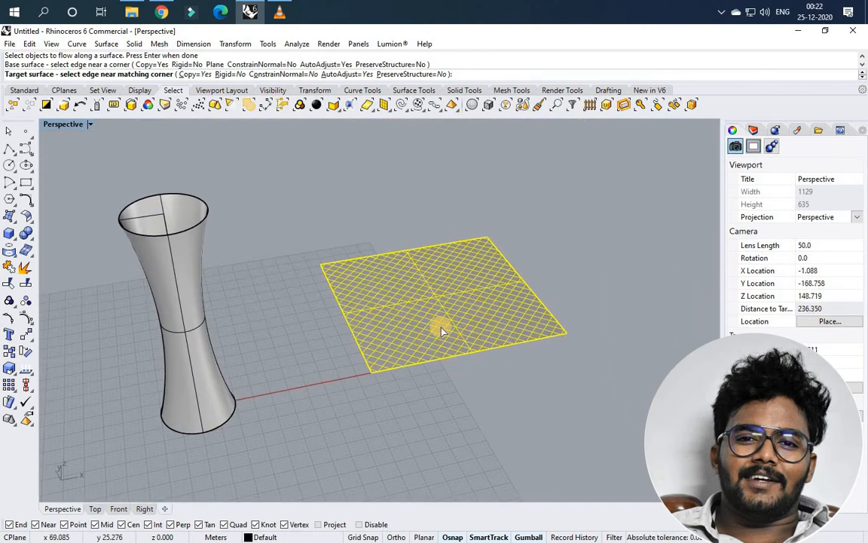
left_click(189, 293)
Step: Examine the diamond pattern on the tower, following one diagonal curve down to its end at the surface seam
right_click_drag(295, 291, 234, 219)
scroll(235, 218, "up", 2)
scroll(299, 252, "down", 2)
right_click_drag(299, 252, 309, 173)
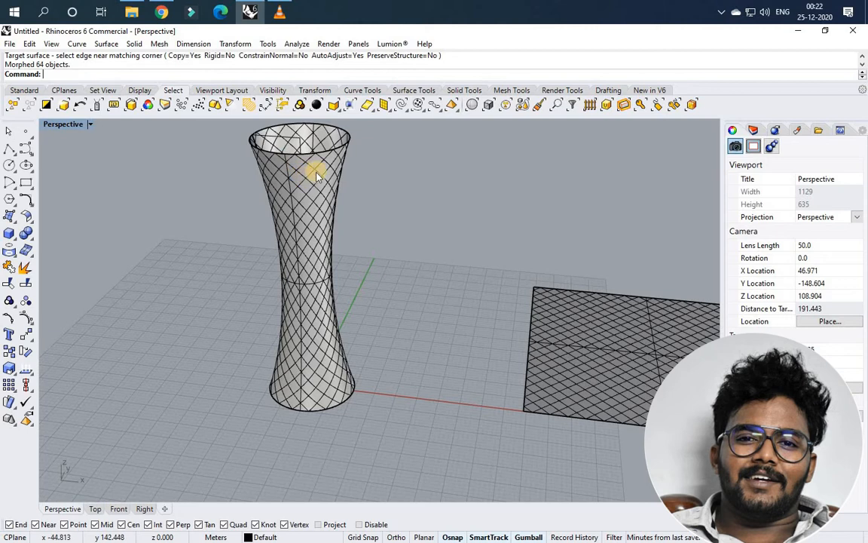
scroll(315, 164, "up", 5)
scroll(306, 217, "down", 5)
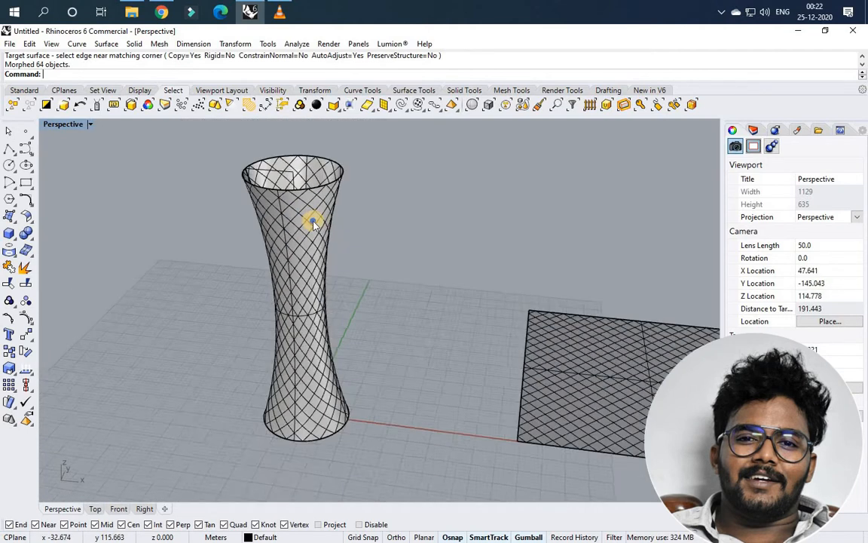
scroll(301, 211, "up", 4)
scroll(303, 214, "up", 2)
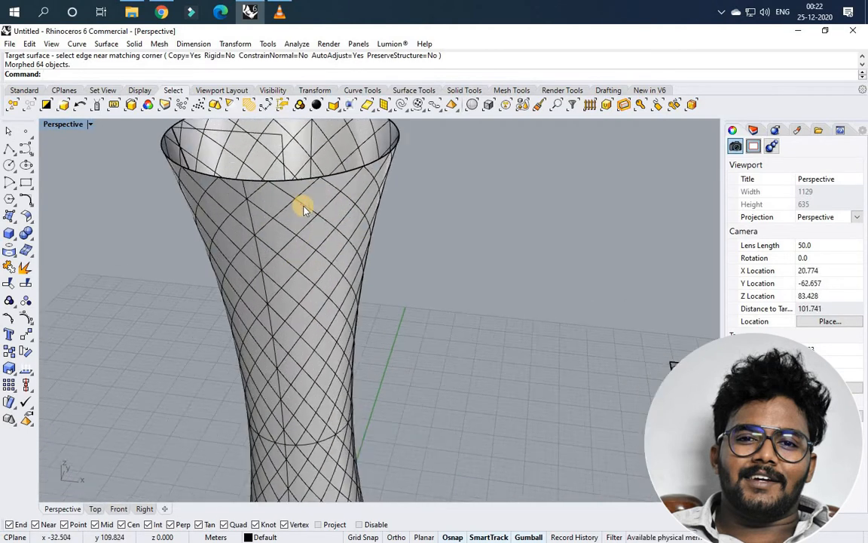
left_click(324, 234)
scroll(324, 235, "down", 6)
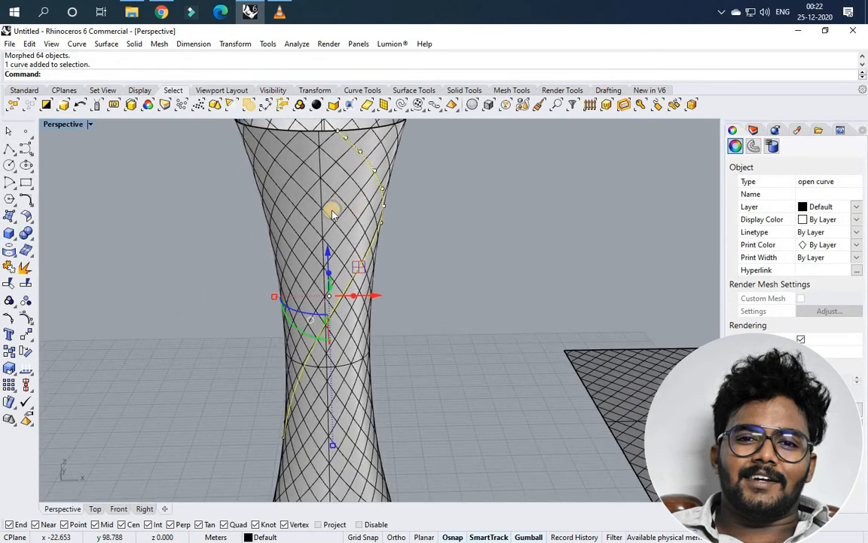
right_click_drag(384, 312, 443, 317)
scroll(388, 332, "up", 6)
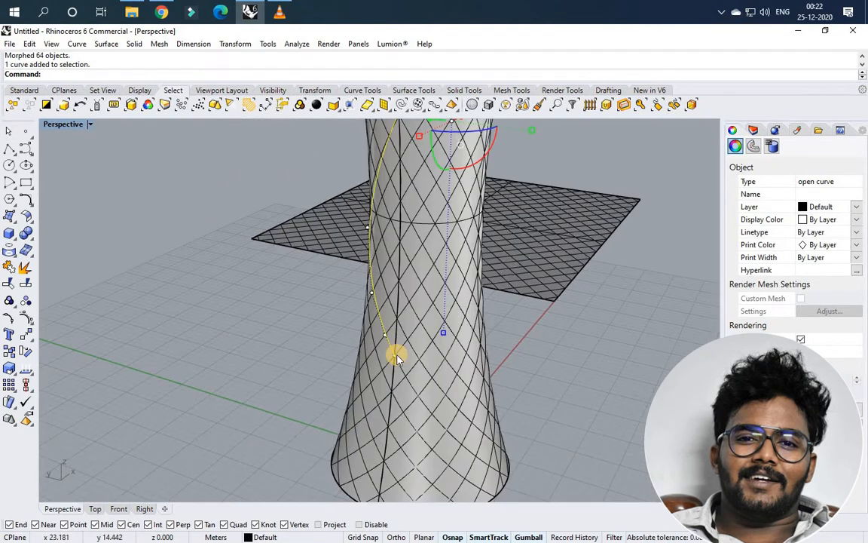
left_click(396, 354)
scroll(397, 351, "up", 3)
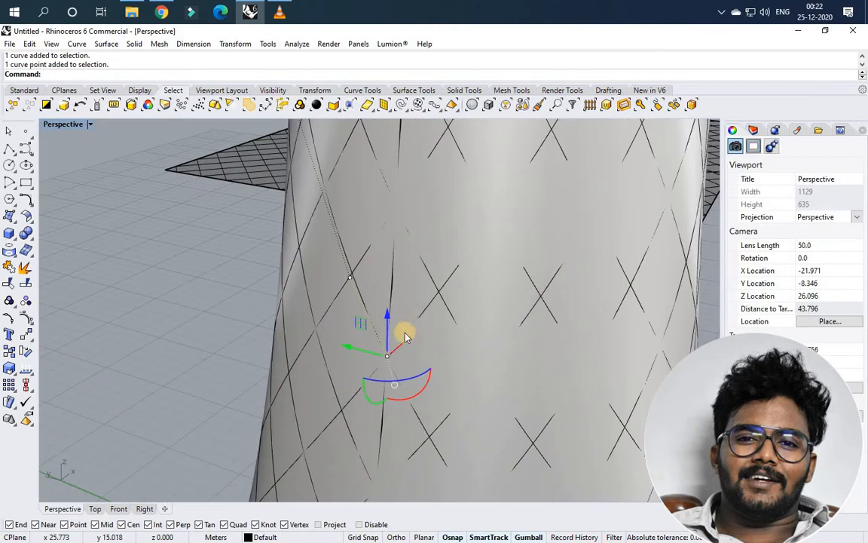
Step: Join the two diagonal curves that meet end to end at the tower's seam, then clear the selection
left_click(405, 337)
scroll(410, 335, "down", 5)
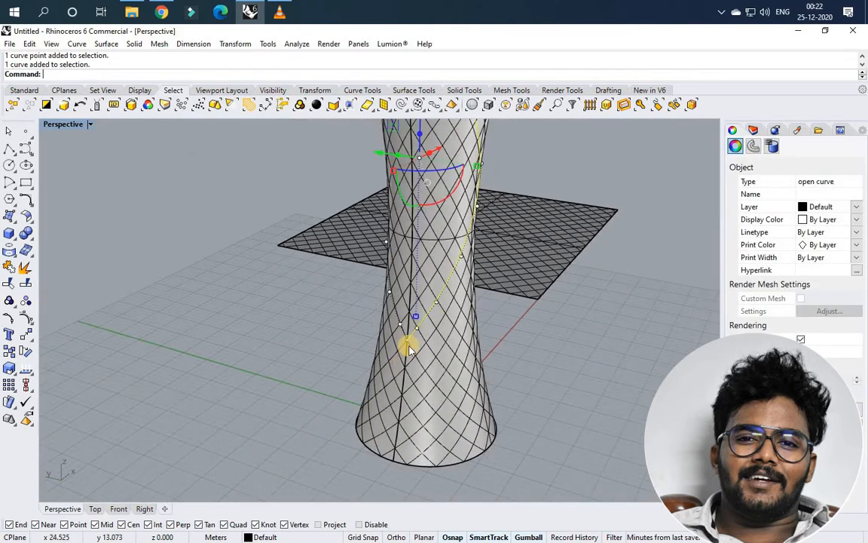
scroll(416, 337, "up", 3)
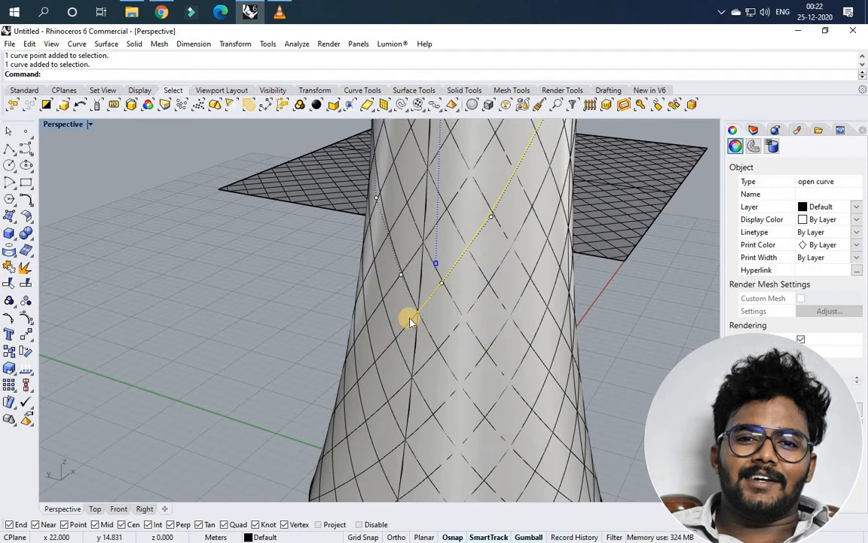
scroll(408, 325, "up", 2)
left_click(444, 309, "shift")
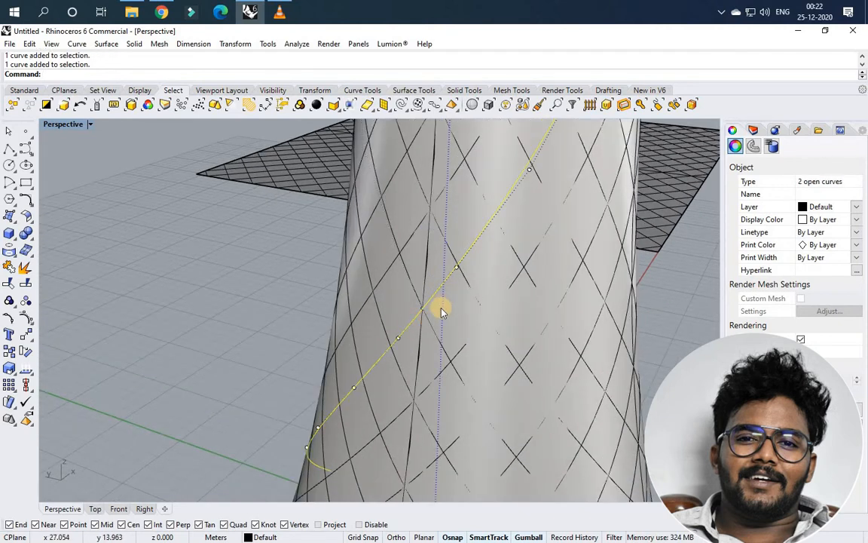
key("ctrl+j")
key("Escape")
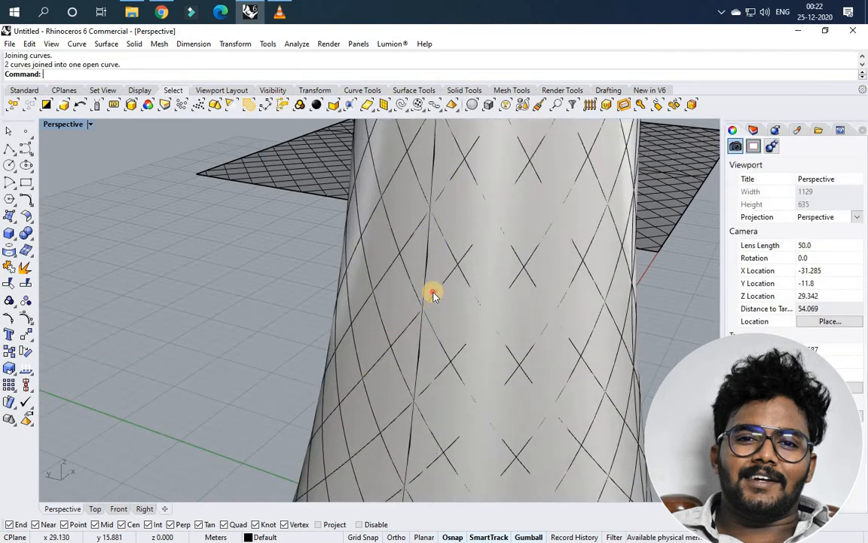
left_click(434, 295)
scroll(440, 324, "down", 3)
right_click_drag(419, 323, 358, 356)
scroll(355, 343, "down", 6)
key("Escape")
Step: Select three neighbouring diagonal curves that spiral in the same direction around the tower's waist
scroll(339, 267, "up", 6)
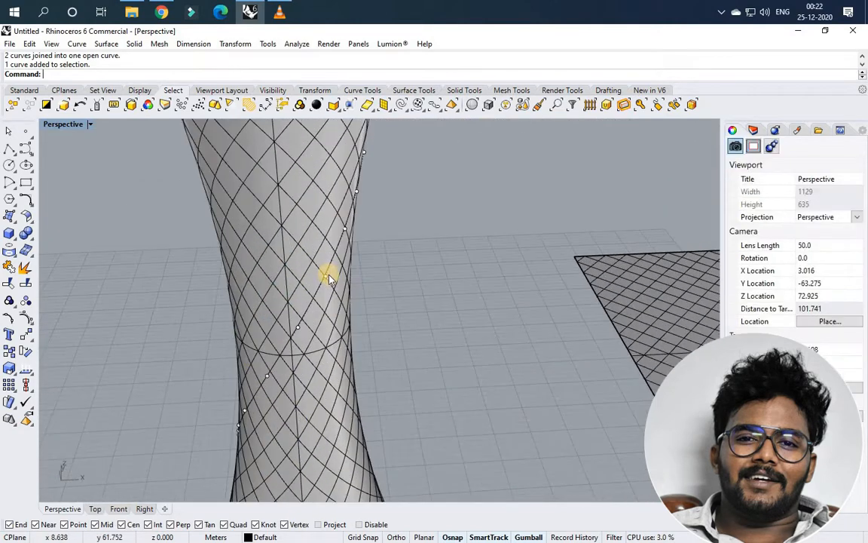
right_click_drag(328, 272, 349, 283)
left_click(349, 283)
left_click(362, 297)
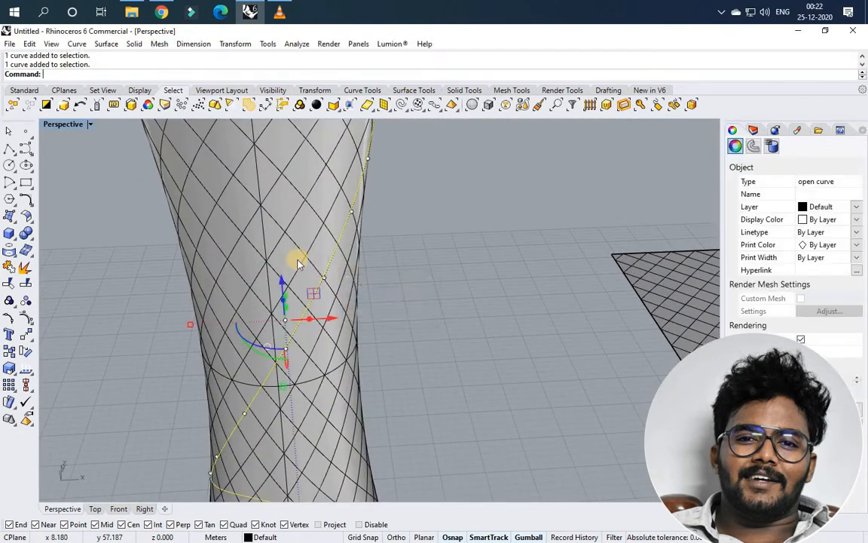
right_click_drag(296, 257, 233, 238)
left_click(254, 238, "shift")
left_click(258, 250, "shift")
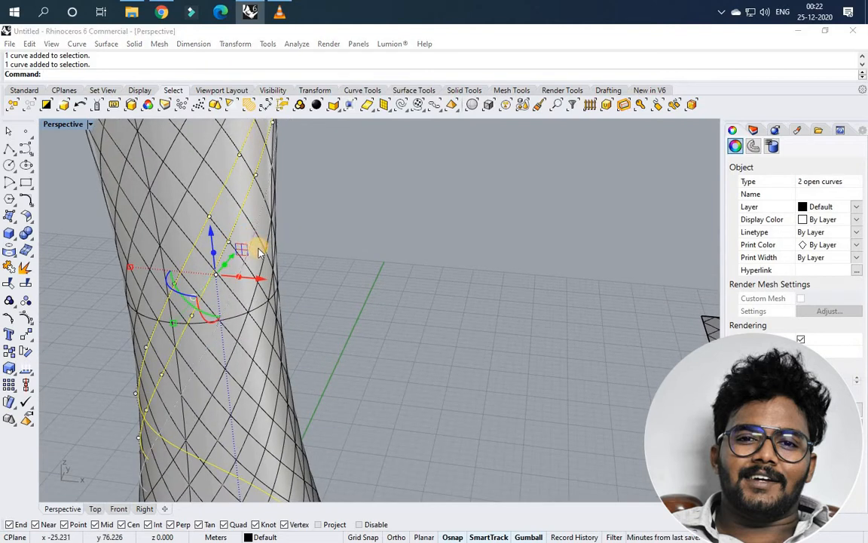
left_click(291, 267)
scroll(296, 260, "down", 4)
right_click_drag(295, 260, 327, 248)
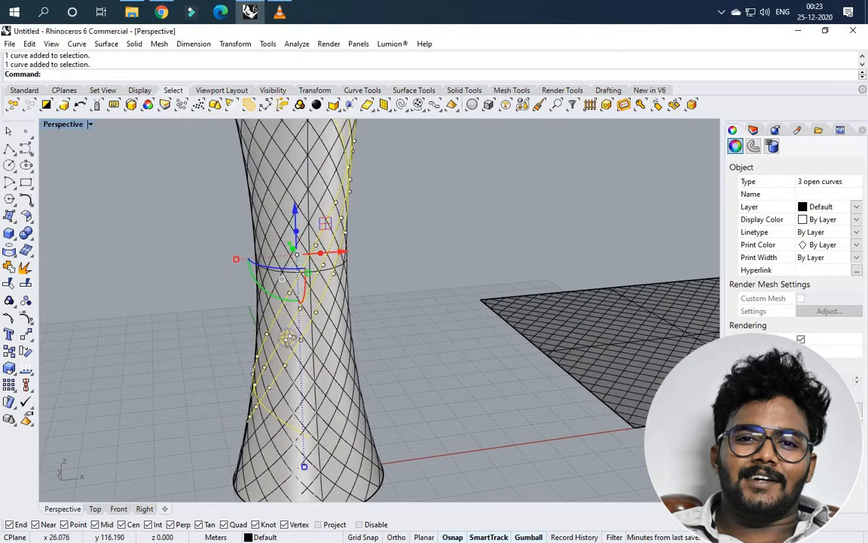
right_click_drag(287, 338, 224, 300)
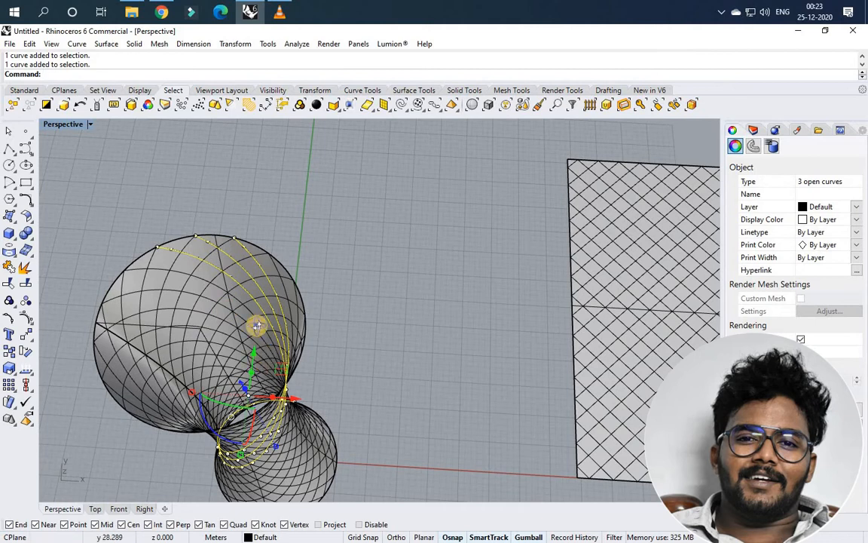
Step: Add four more parallel spiral curves to the selection, continuing around the tower from the three already picked
right_click_drag(257, 325, 243, 300)
left_click(224, 243, "shift")
left_click(241, 252)
left_click(251, 286, "shift")
left_click(251, 287, "shift")
left_click(303, 313)
left_click(243, 300, "shift")
left_click(290, 317)
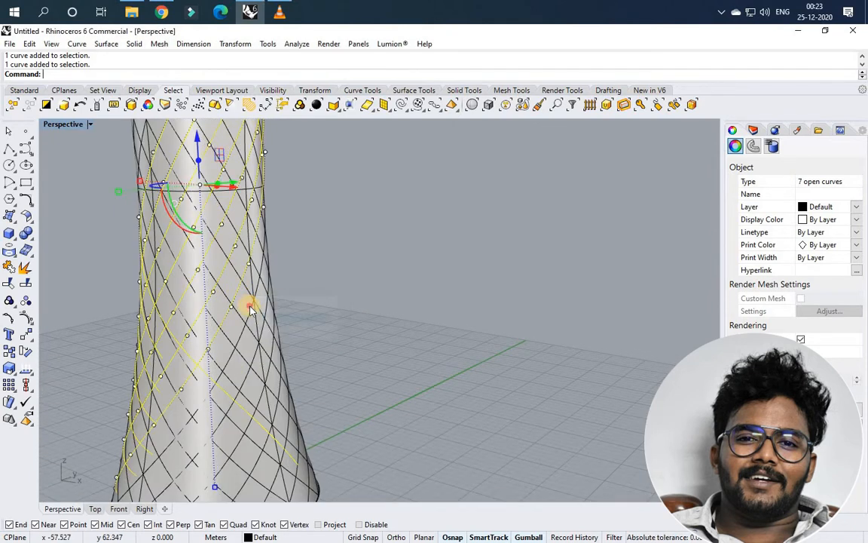
Step: Extend the selection to eleven same-direction spiral curves, picking the next ones along the tower's lower half
left_click(265, 326, "shift")
left_click(272, 336)
scroll(263, 329, "up", 2)
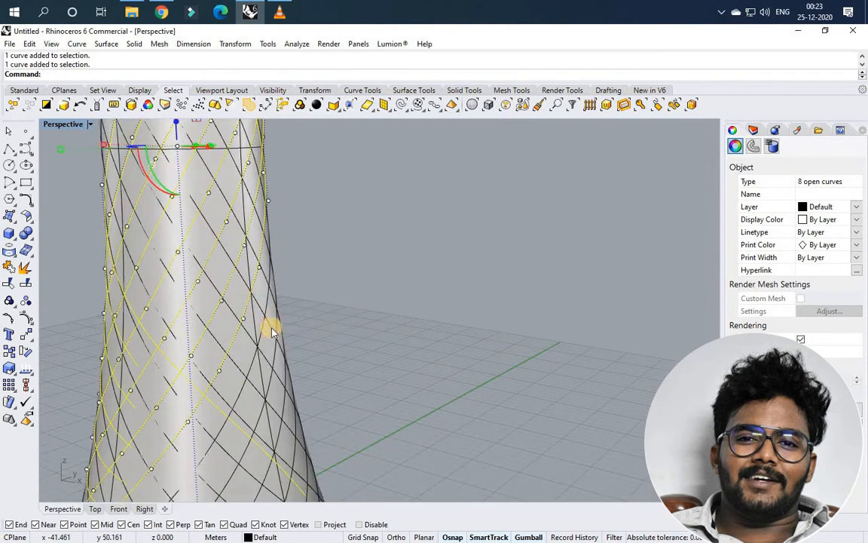
left_click(272, 329, "shift")
scroll(280, 332, "down", 6)
scroll(265, 329, "up", 4)
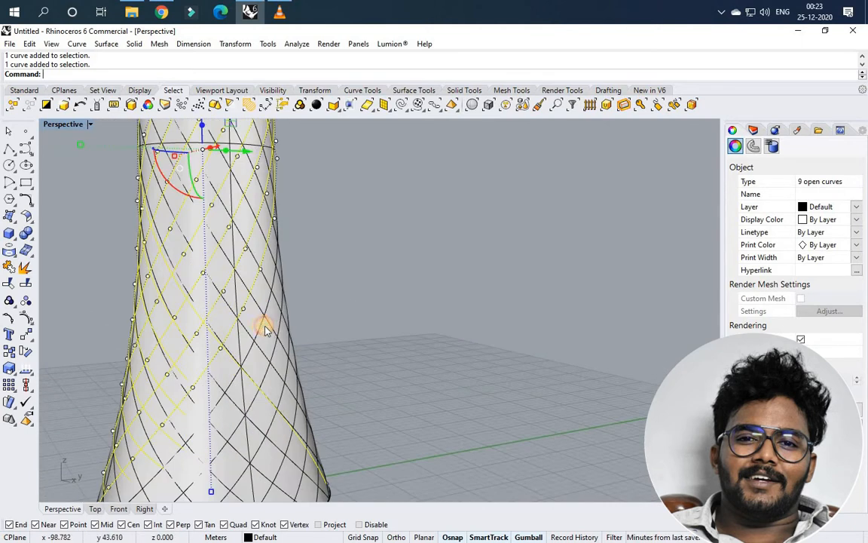
left_click(275, 343, "shift")
left_click(279, 343, "shift")
scroll(292, 353, "down", 3)
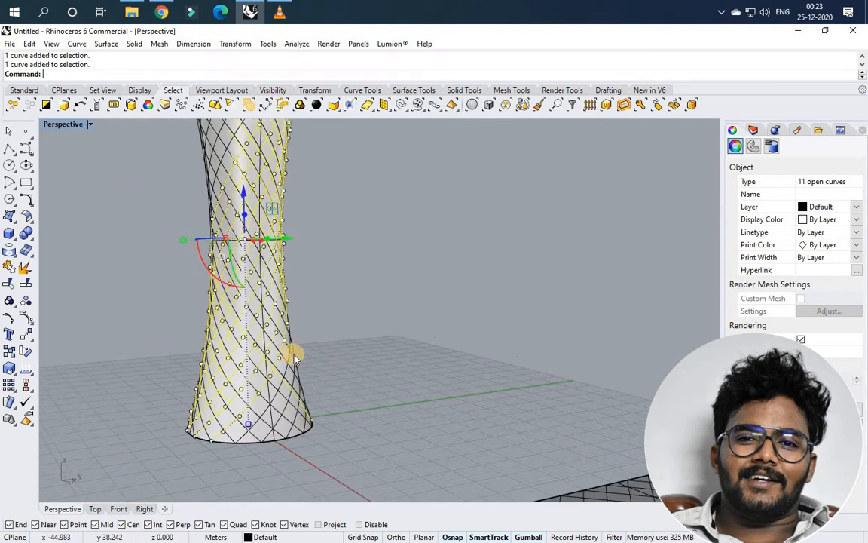
Step: Add three further same-direction spiral curves near the tower's base, picking the curves instead of the underlying surface
scroll(300, 346, "up", 4)
left_click(303, 349, "shift")
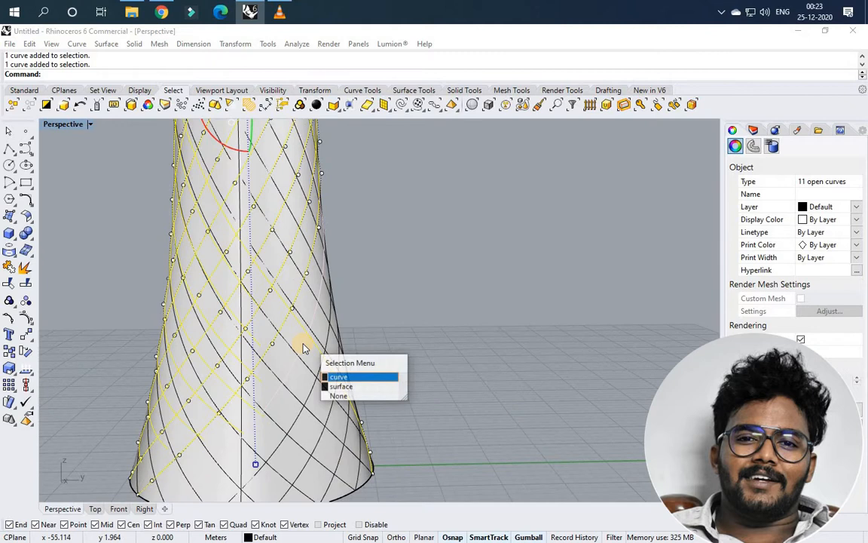
key("Return")
scroll(226, 351, "down", 3)
scroll(224, 358, "up", 3)
scroll(224, 358, "up", 1)
left_click(218, 337, "shift")
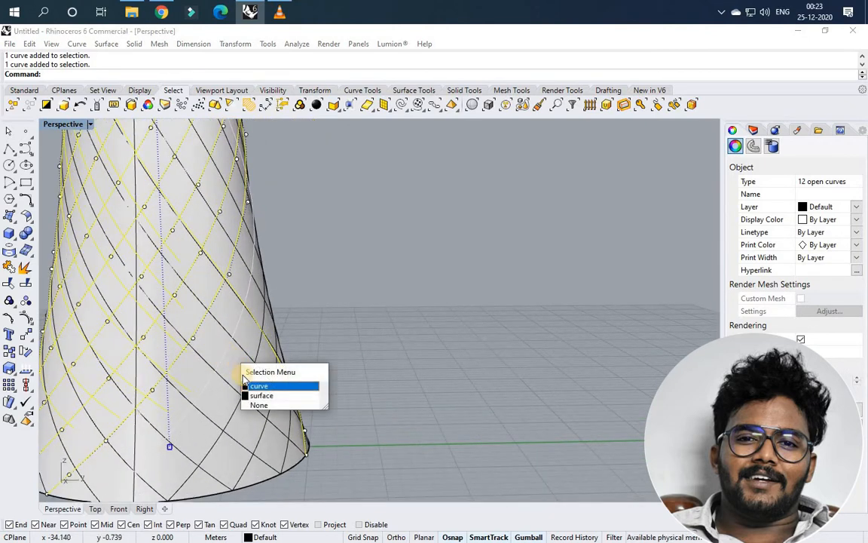
key("Return")
left_click(253, 384, "shift")
scroll(247, 388, "down", 3)
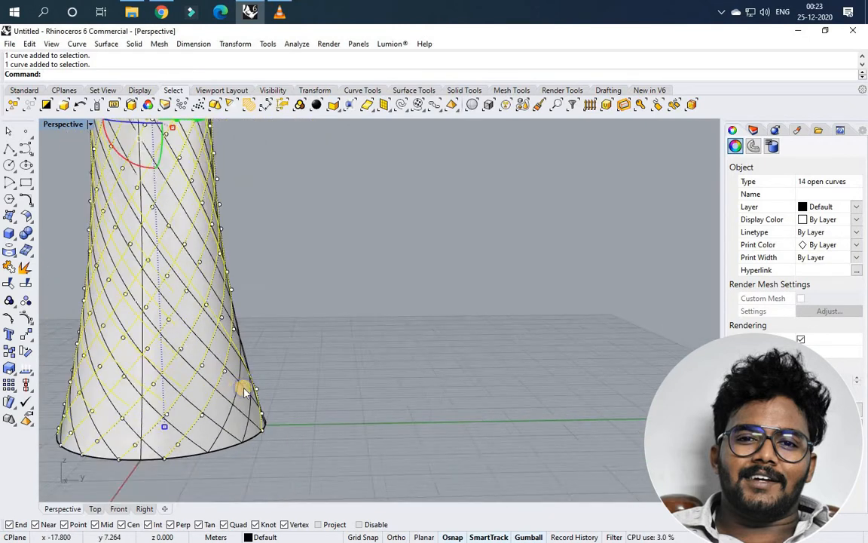
Step: Extend the selection to sixteen same-direction spiral curves, picking the next two at the tower's base
scroll(265, 387, "up", 3)
left_click(278, 393, "shift")
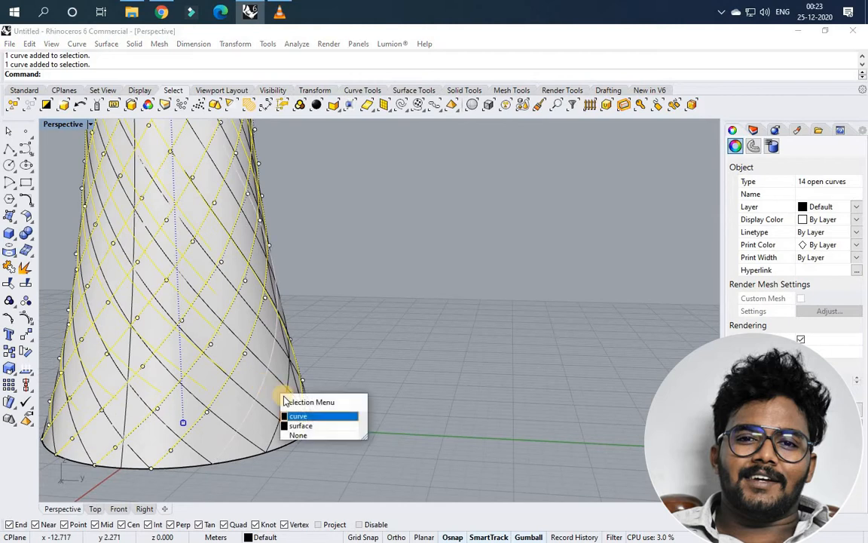
key("Return")
left_click(284, 402, "shift")
key("Return")
scroll(269, 393, "down", 3)
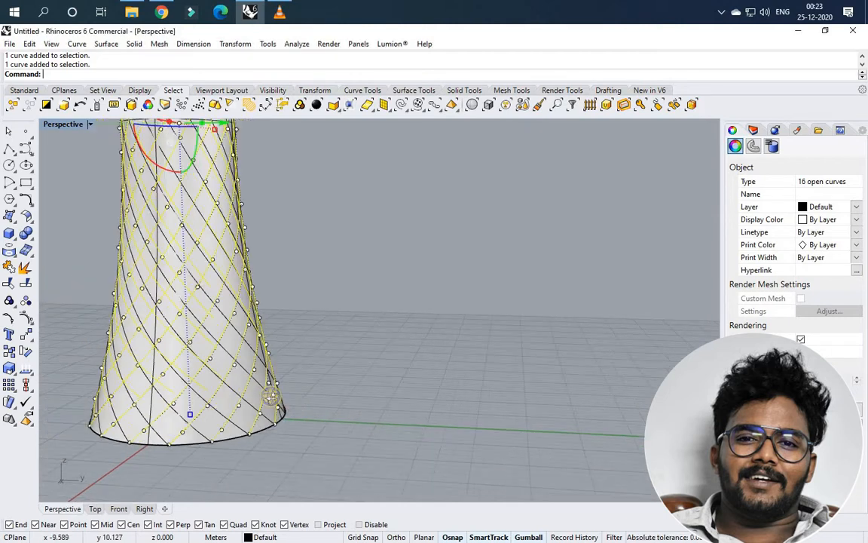
Step: Add three more parallel spiral curves around the tower's base, bringing the selection to nineteen curves
right_click_drag(270, 393, 207, 394)
scroll(428, 391, "up", 5)
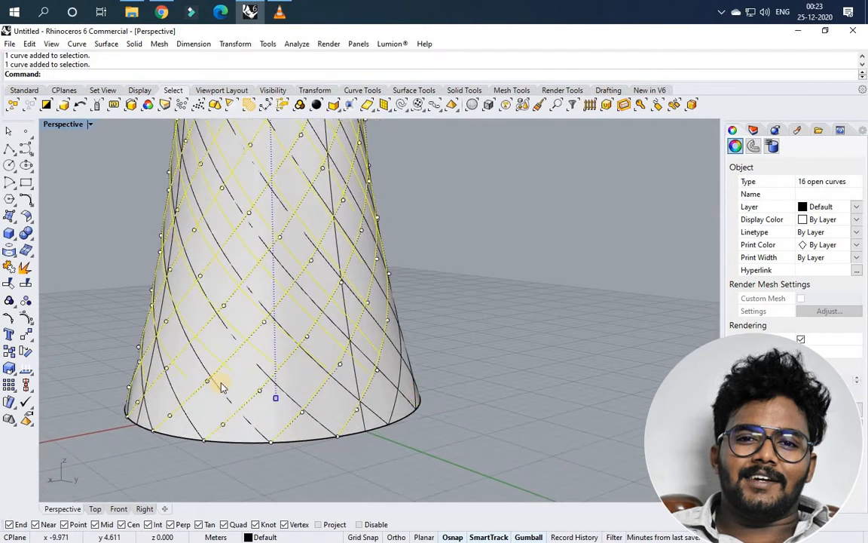
scroll(411, 377, "up", 3)
scroll(411, 368, "down", 4)
right_click_drag(409, 367, 375, 351, "shift")
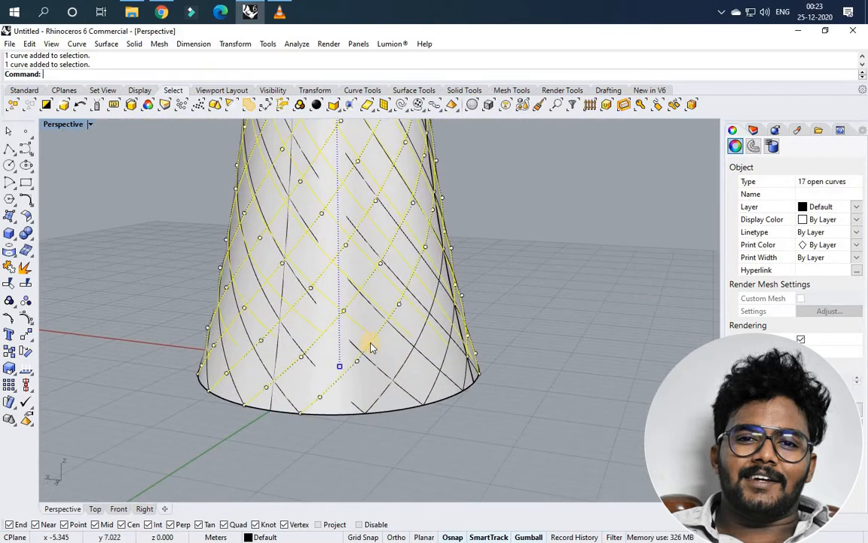
left_click(417, 373, "shift")
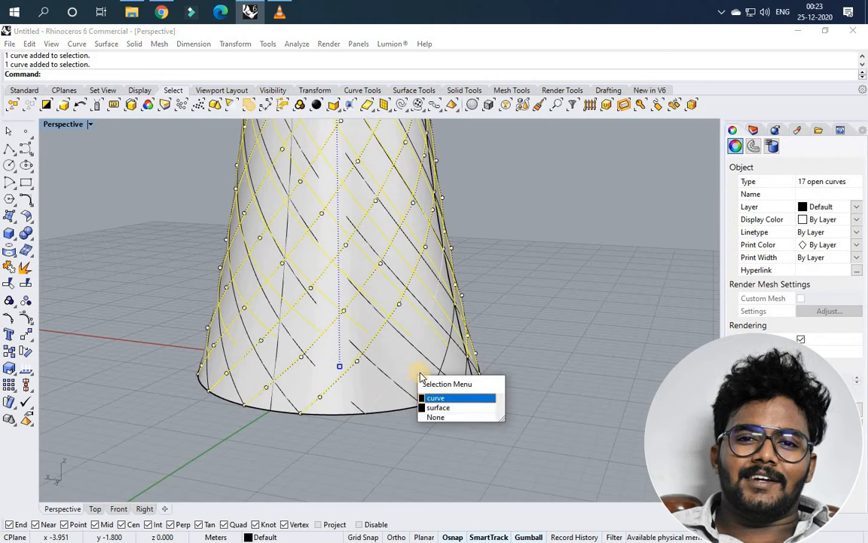
key("Return")
left_click(437, 377, "shift")
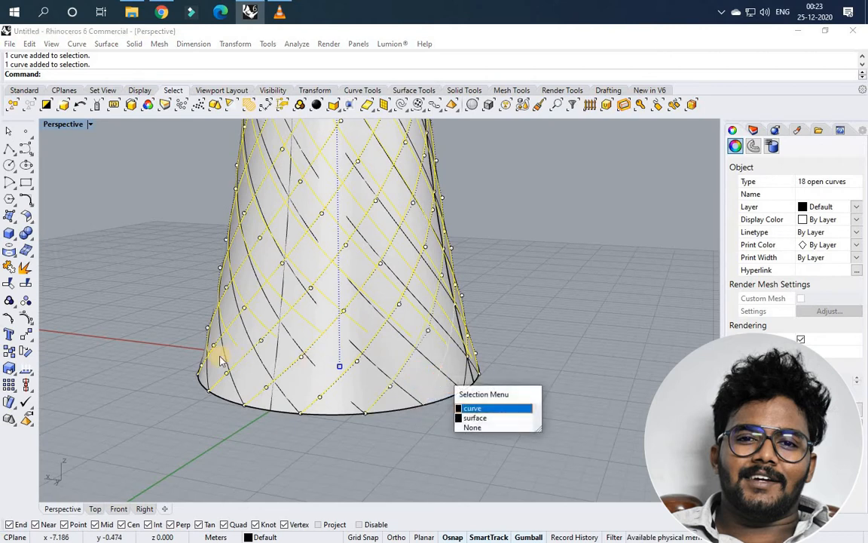
key("Return")
Step: Add the one remaining same-direction spiral curve beside the surface seam at the tower's base to the selection
right_click_drag(218, 359, 226, 379)
scroll(225, 379, "up", 2)
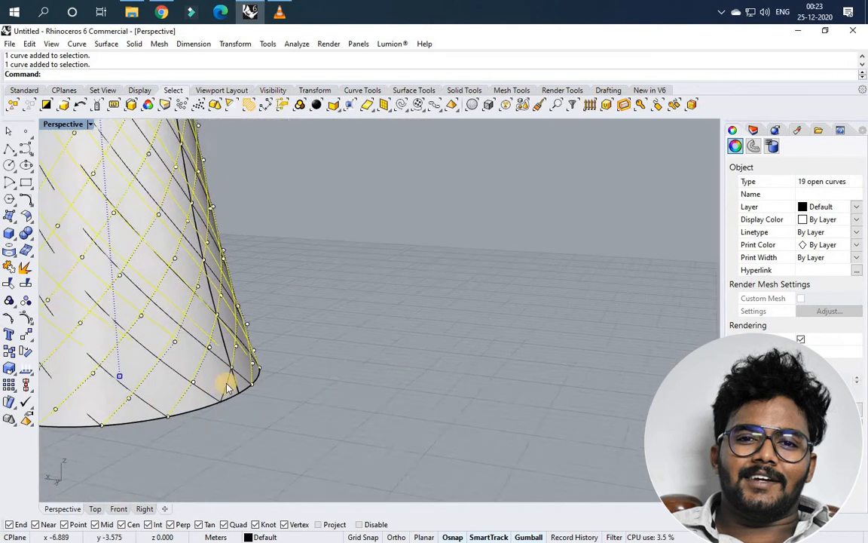
left_click(215, 382, "shift")
key("Return")
scroll(234, 376, "down", 8)
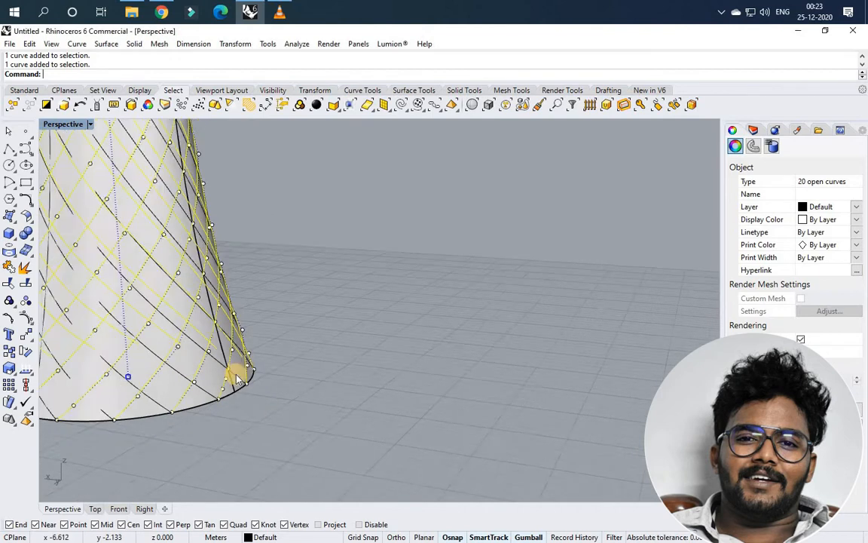
Step: Extend the selection to 24 curves by adding four same-direction spiral curves just below the tower's top rim
right_click_drag(244, 288, 218, 272)
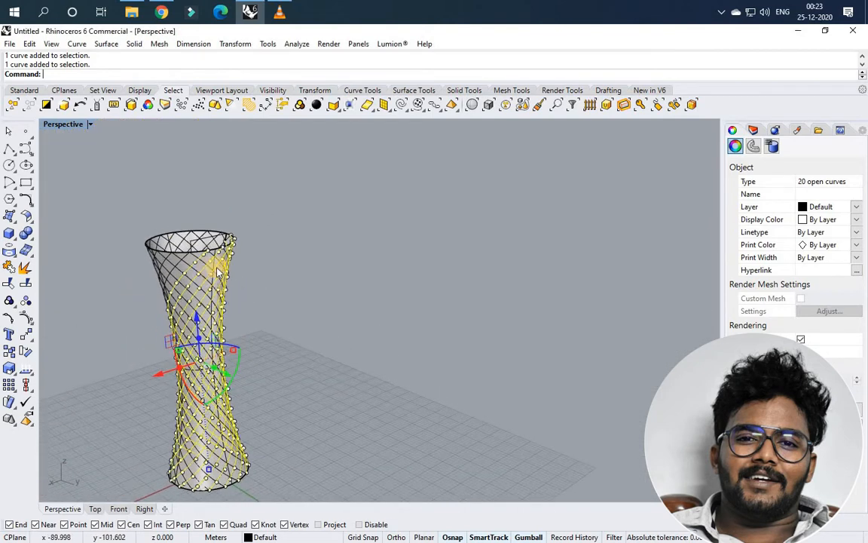
right_click_drag(325, 353, 201, 247)
scroll(217, 280, "up", 6)
left_click(219, 277, "shift")
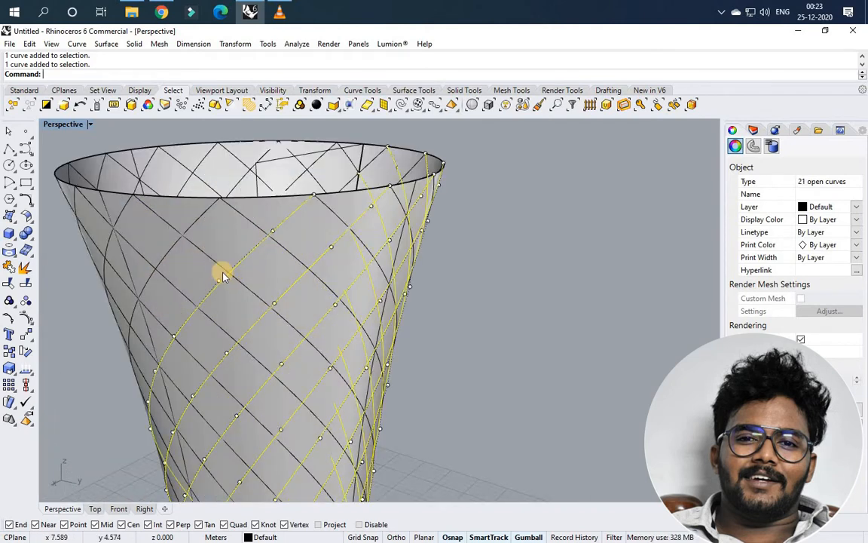
right_click_drag(258, 277, 531, 227)
left_click(596, 212, "shift")
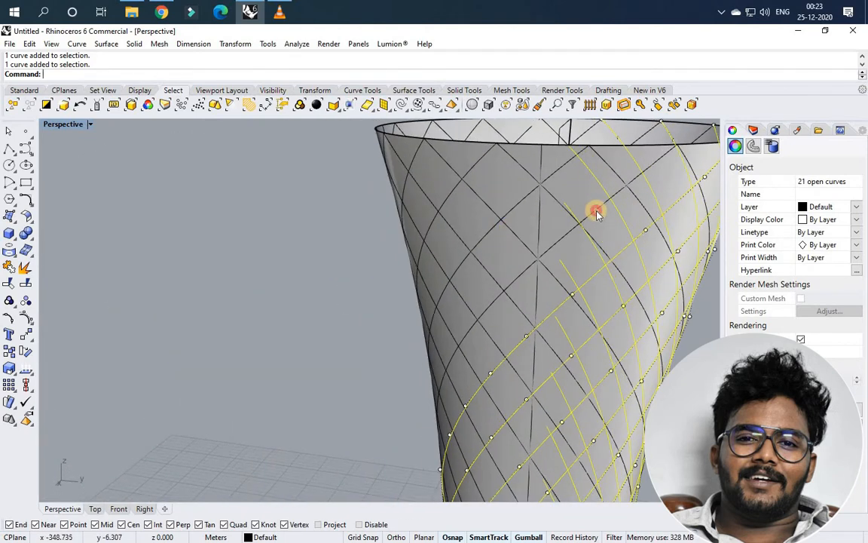
left_click(522, 199, "shift")
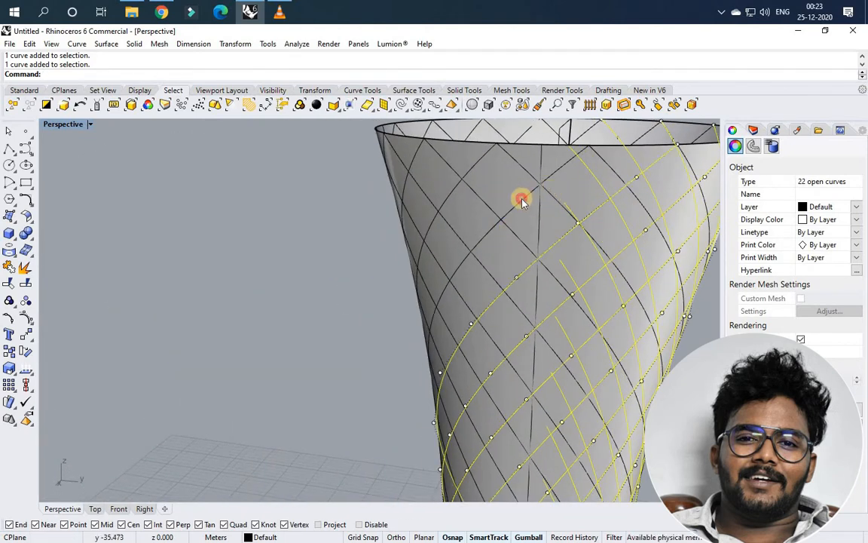
left_click(469, 169)
Step: Continue around the top rim, adding three more same-direction spiral curves for a selection of 27 curves
scroll(469, 177, "down", 5)
right_click_drag(500, 203, 395, 174)
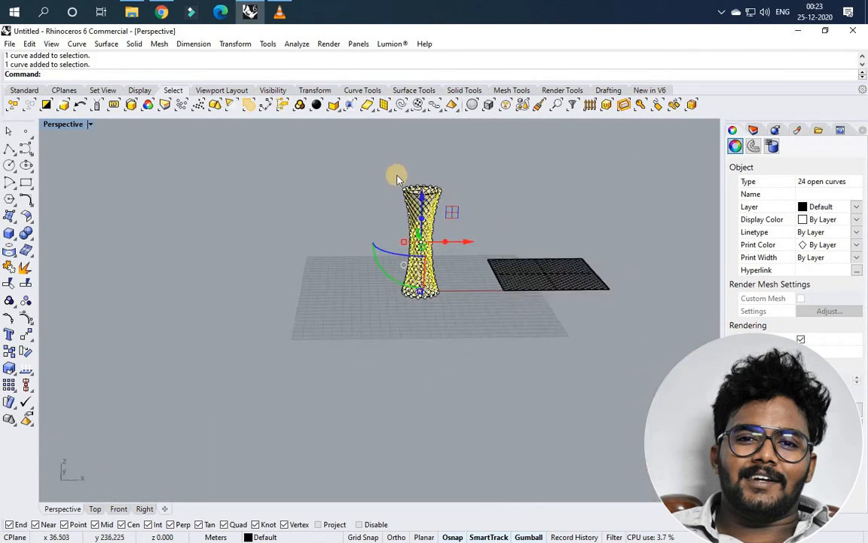
scroll(422, 203, "up", 6)
scroll(452, 234, "up", 2)
left_click(452, 235, "shift")
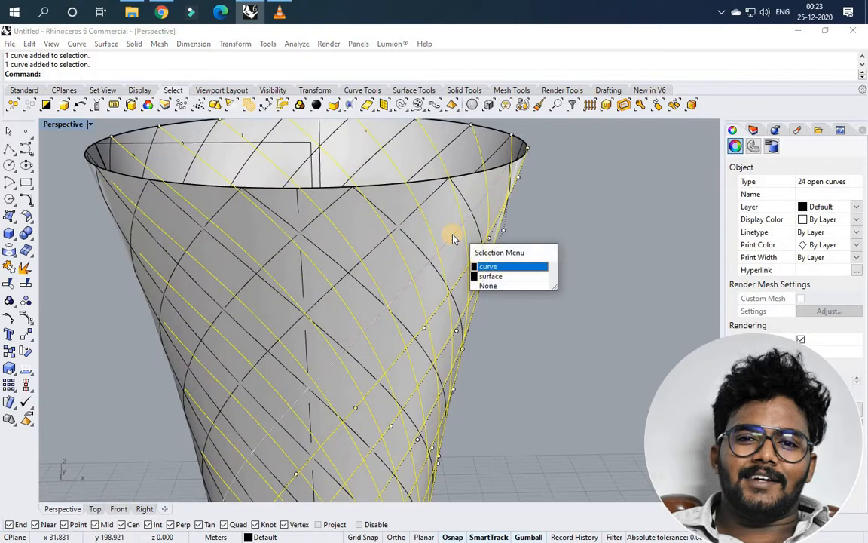
left_click(453, 235)
left_click(341, 207, "shift")
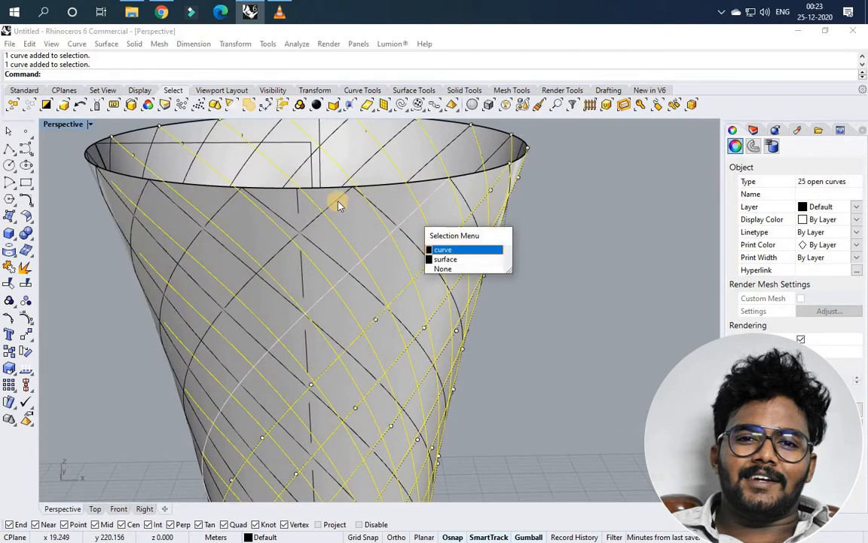
left_click(340, 200)
left_click(344, 196, "shift")
left_click(371, 231)
Step: Add the next two parallel spiral curves on the tower's upper part, reaching 29 selected curves
right_click_drag(371, 231, 301, 241)
left_click(300, 236, "shift")
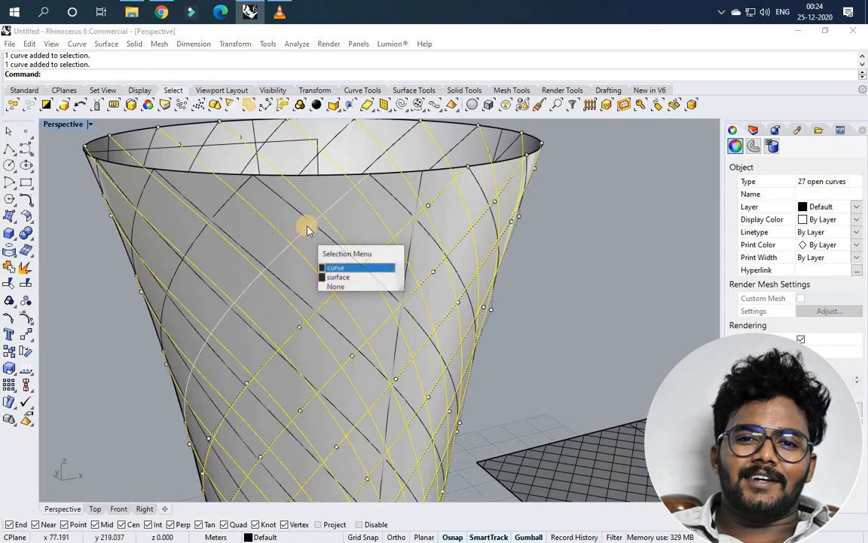
left_click(210, 204)
left_click(291, 207, "shift")
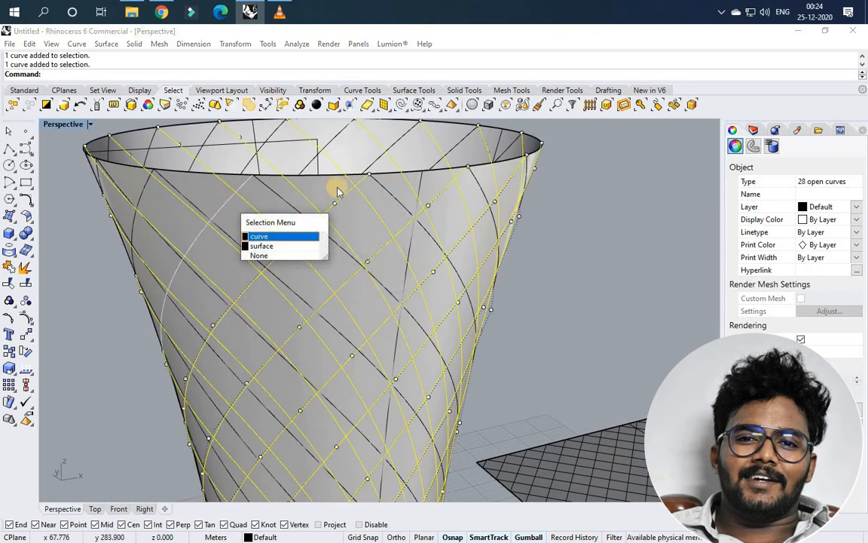
left_click(264, 234)
Step: Complete the selection of 31 same-direction spiral curves with the last two unselected ones near the top rim
mouse_move(300, 218)
right_mouse_down()
mouse_move(265, 180)
mouse_move(297, 236)
right_mouse_up()
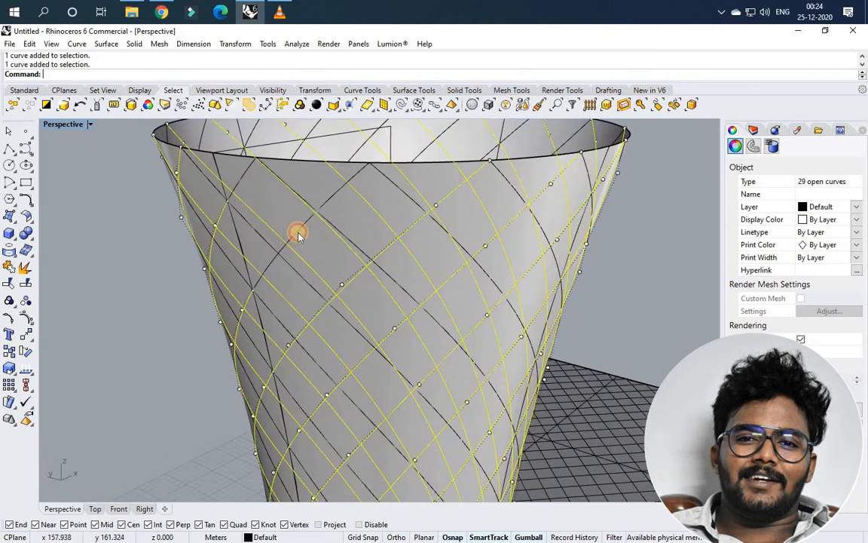
left_click(238, 181, "shift")
left_click(241, 180)
left_click(243, 181, "shift")
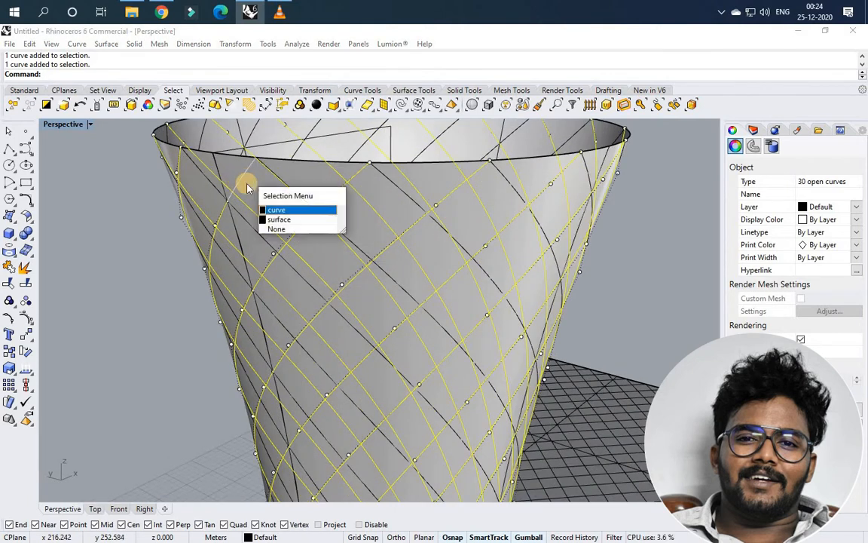
left_click(280, 210)
Step: Join the 31 selected spiral curves into continuous curves
scroll(277, 277, "down", 5)
scroll(256, 304, "down", 5)
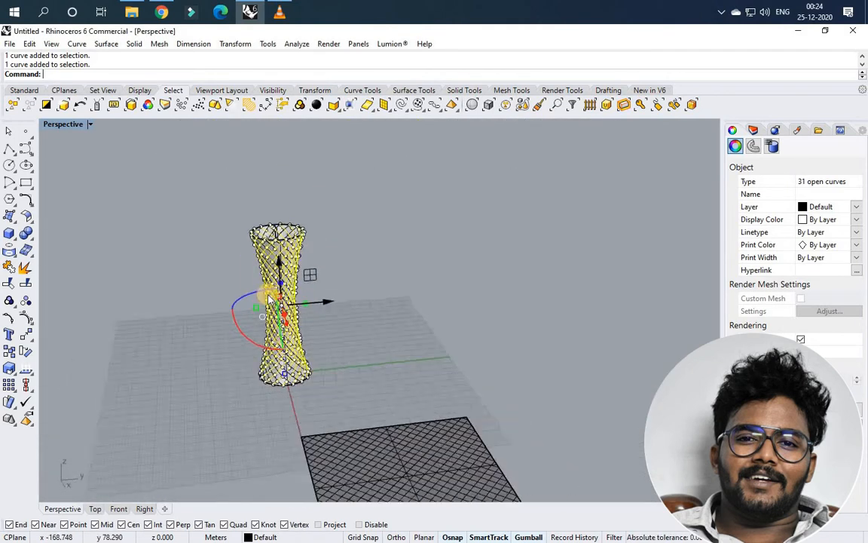
key("ctrl+j")
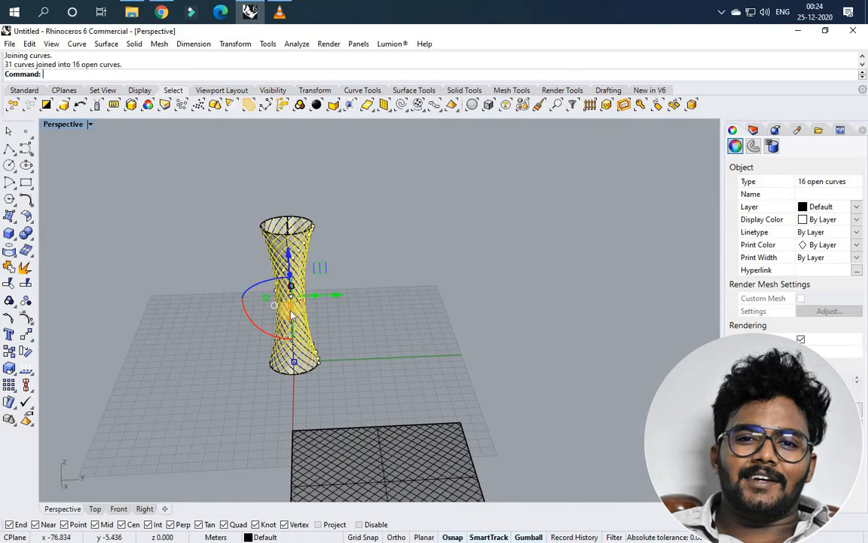
Step: Clear the selection and pick one joined spiral at the tower's waist to check its run over the full height
scroll(301, 317, "up", 8)
right_click_drag(326, 333, 298, 367)
left_click(298, 367)
scroll(298, 367, "down", 8)
scroll(293, 365, "up", 8)
left_click(296, 353)
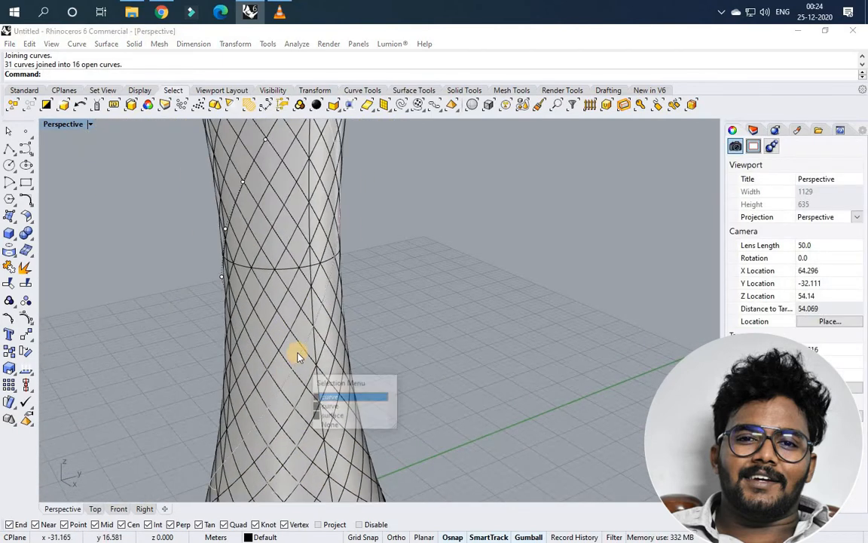
left_click(313, 349)
scroll(293, 349, "down", 7)
right_click_drag(262, 349, 447, 185)
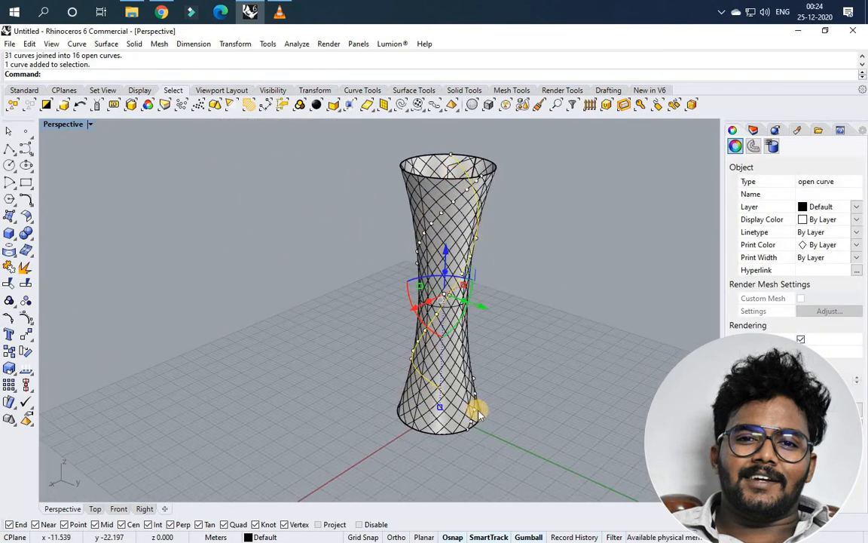
Step: Select another joined spiral on the tower's lower part to check its continuity
scroll(422, 395, "up", 10)
key("Escape")
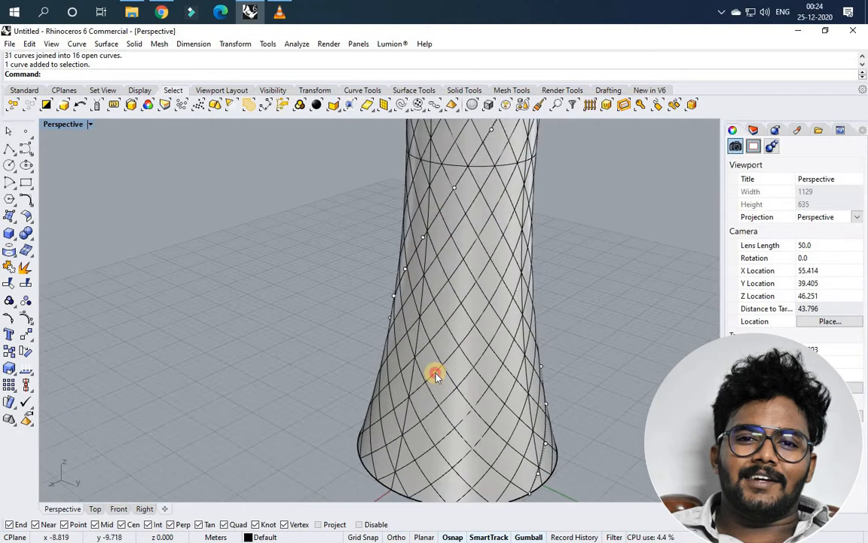
left_click(433, 373)
key("Escape")
scroll(439, 371, "up", 4)
left_click(459, 370)
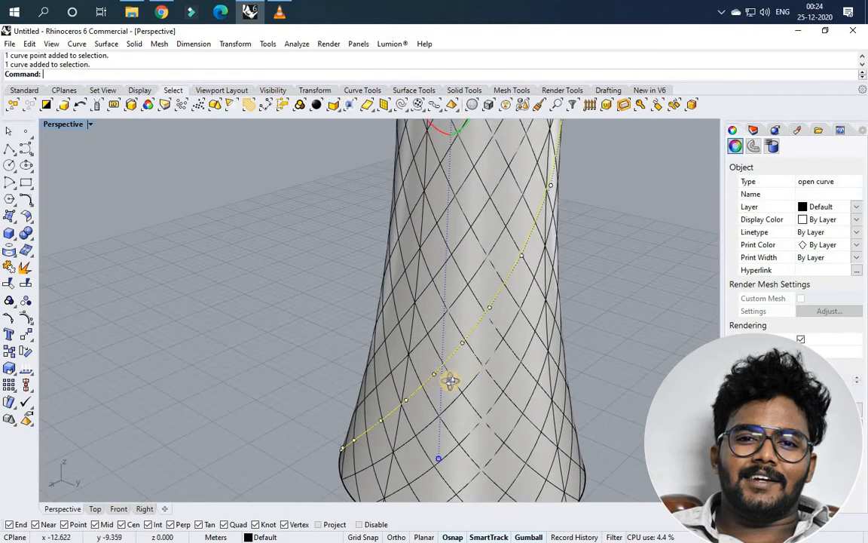
right_click_drag(450, 380, 305, 389)
scroll(304, 389, "down", 2)
scroll(301, 390, "up", 4)
left_click(302, 389)
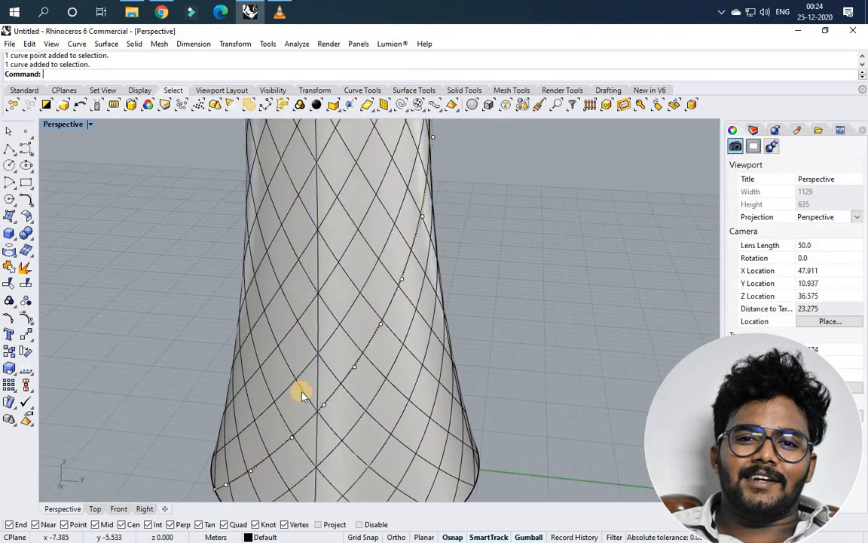
left_click(291, 397)
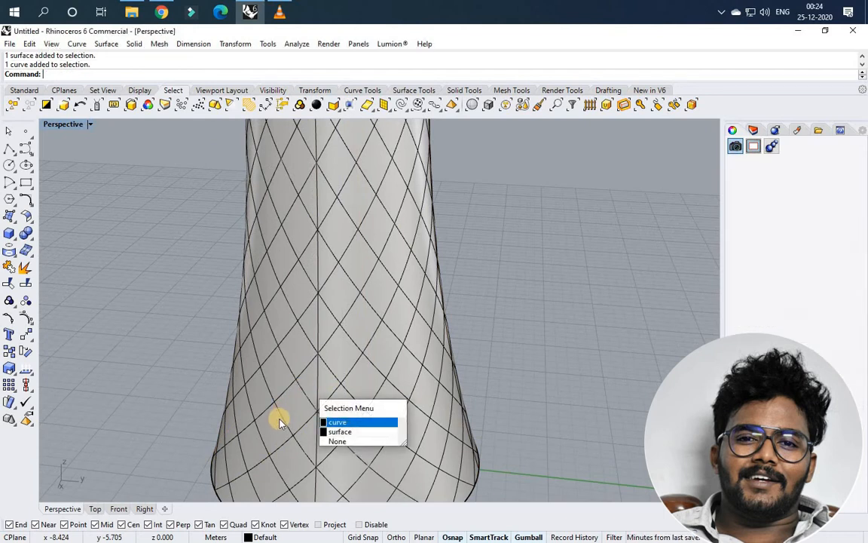
left_click(354, 420)
left_click(322, 405, "shift")
scroll(321, 407, "down", 5)
scroll(302, 416, "up", 5)
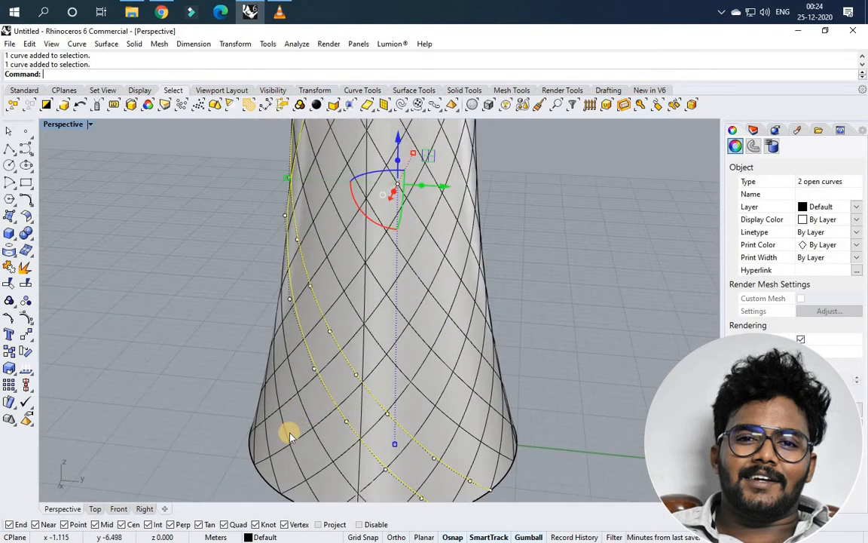
left_click(283, 436, "shift")
left_click(281, 440, "shift")
key("Escape")
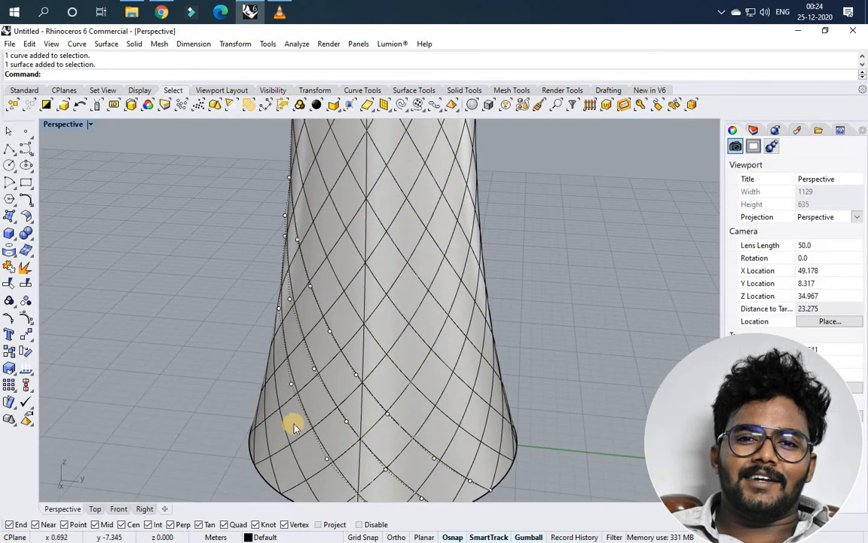
Step: Start selecting the spiral curves that run in the opposite direction, picking neighbouring curves on the tower's lower part
left_click(319, 396)
left_click(326, 390)
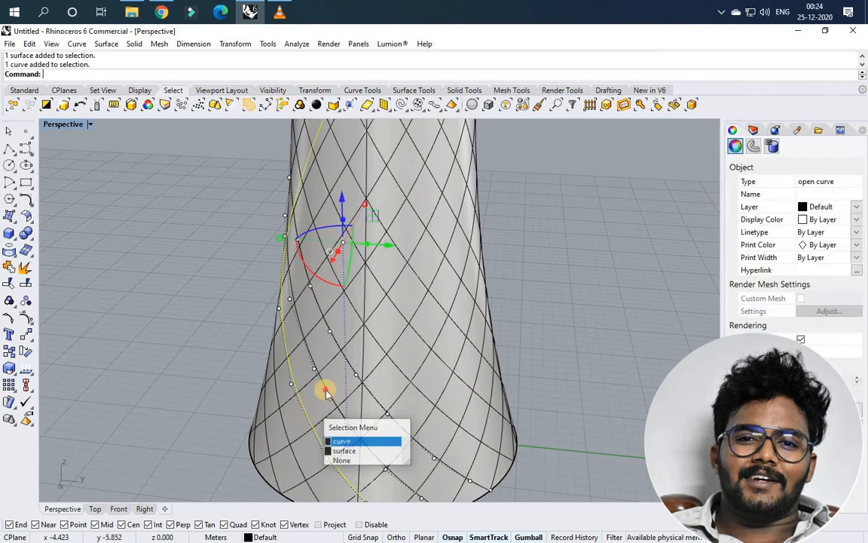
Step: Add the neighbouring parallel diagonal curves around the tower's flared base to the selection
left_click(330, 384, "shift")
left_click(348, 362, "shift")
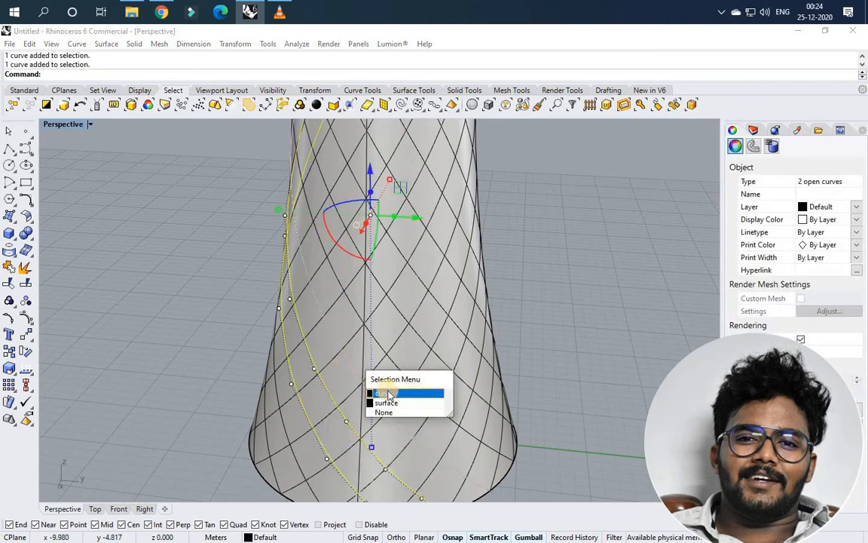
left_click(383, 392)
left_click(285, 403, "shift")
scroll(322, 403, "down", 3)
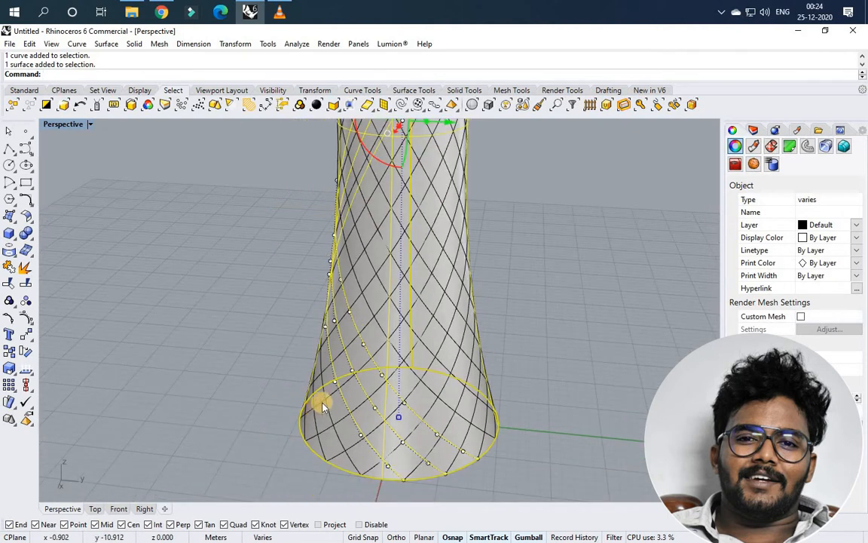
scroll(322, 403, "up", 4)
left_click(329, 416, "shift")
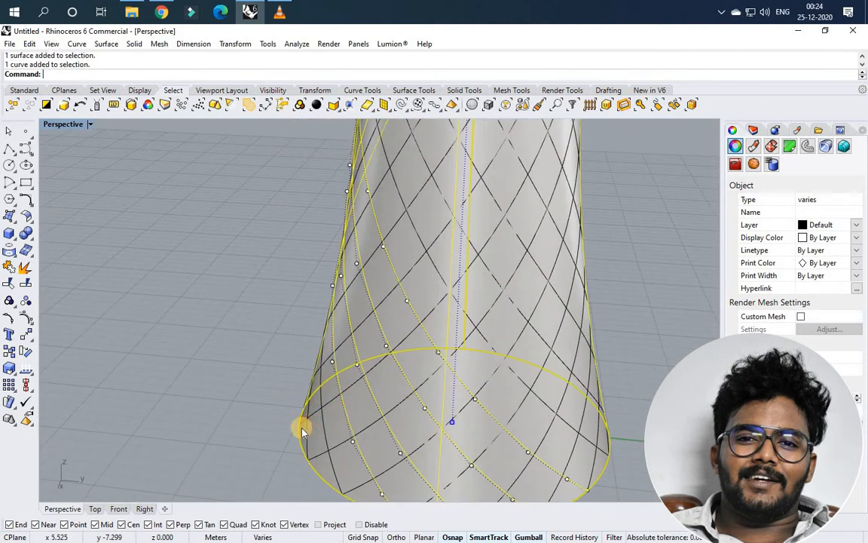
left_click(305, 430, "shift")
scroll(442, 248, "down", 2)
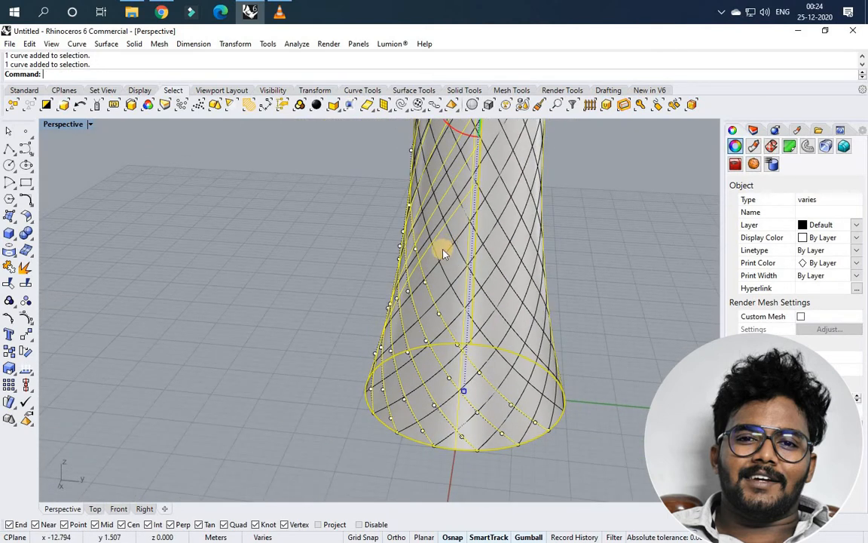
Step: Extend the selection with the parallel diagonals running in the same direction between the lower tower and its narrow waist
scroll(440, 292, "up", 4)
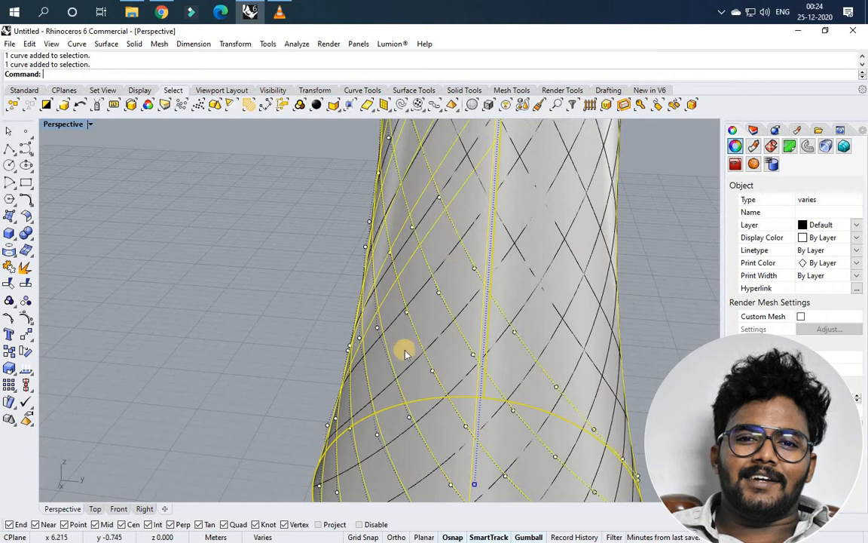
scroll(438, 246, "down", 2)
scroll(448, 269, "up", 2)
left_click(483, 232, "shift")
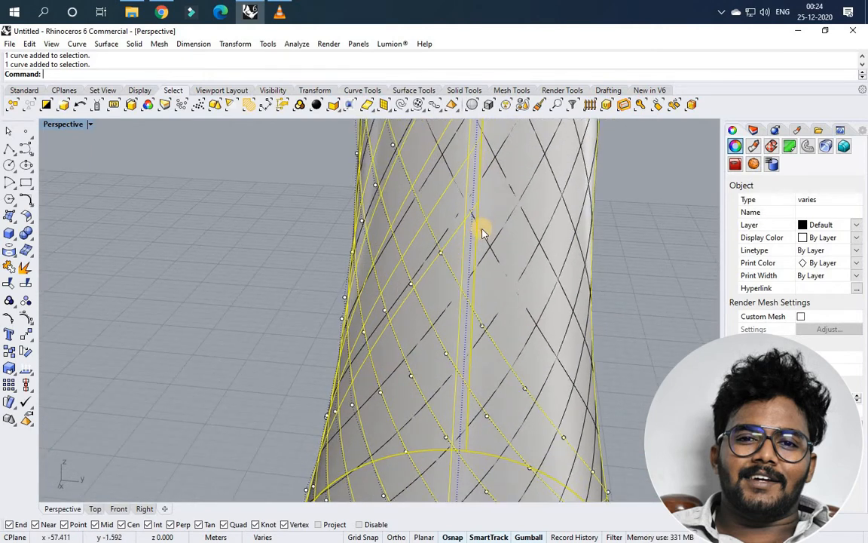
scroll(478, 226, "down", 4)
scroll(455, 155, "up", 2)
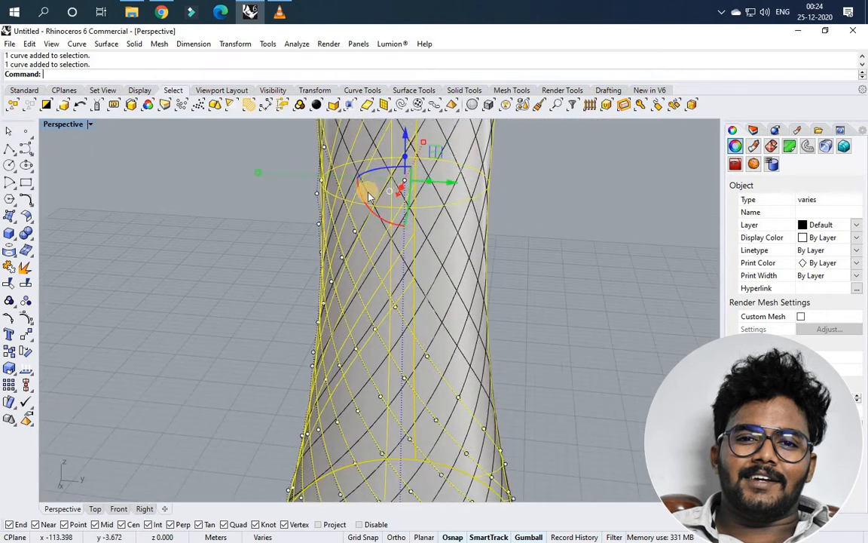
scroll(375, 201, "up", 2)
left_click(411, 269, "shift")
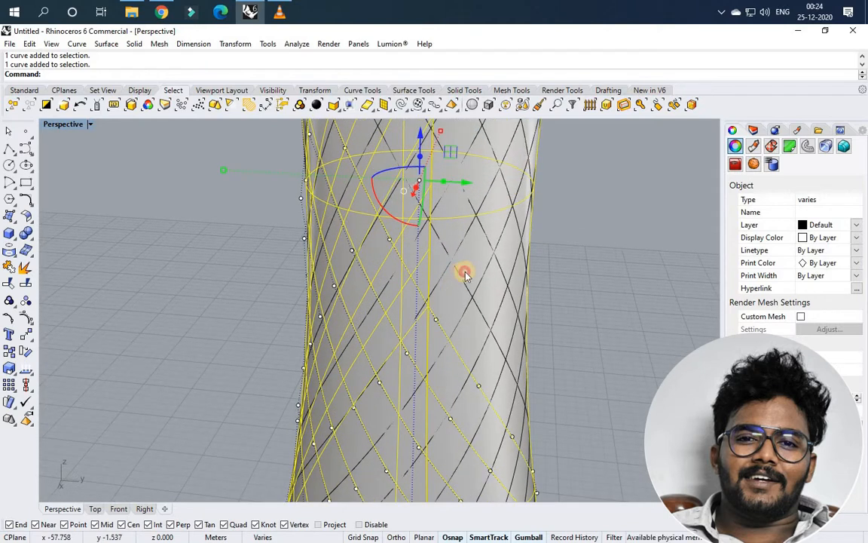
left_click(484, 241, "shift")
left_click(507, 194, "shift")
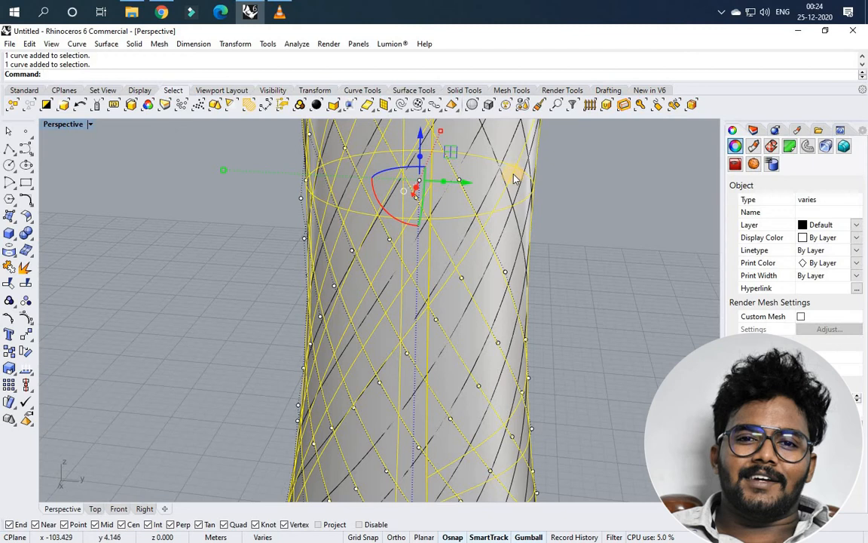
Step: Remove the tower surface from the selection, keeping only diagonal curves, and add the next diagonal at the waist
left_click(514, 178, "ctrl")
left_click(506, 185, "ctrl")
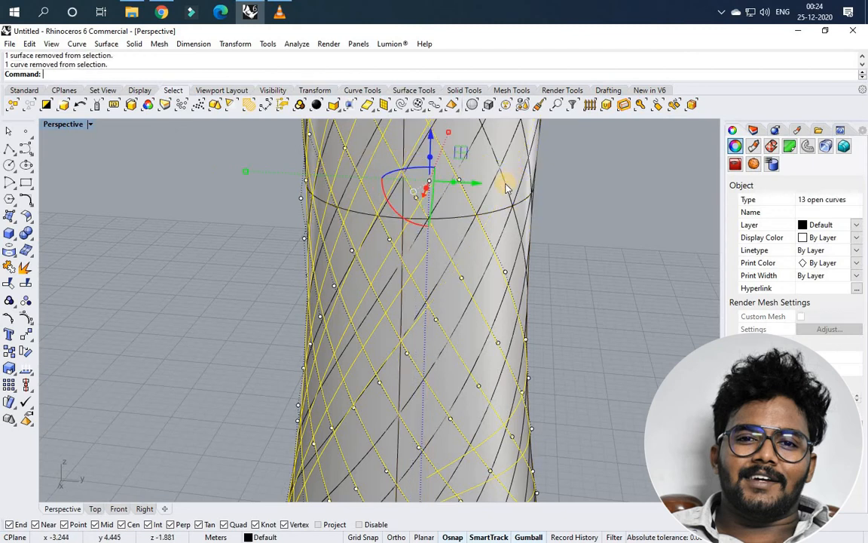
left_click(438, 233, "shift")
left_click(364, 293)
Step: Add the next parallel diagonal just above the tower's waist to the selection
scroll(365, 293, "down", 12)
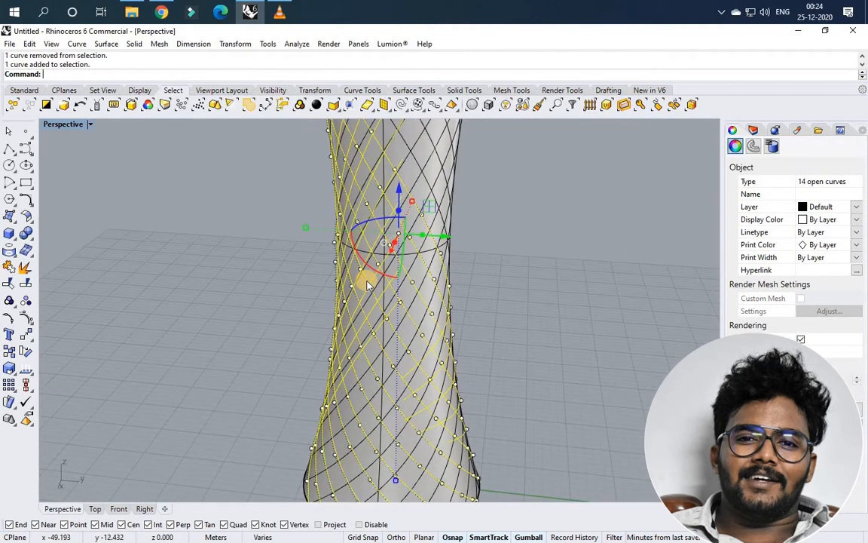
scroll(314, 238, "up", 10)
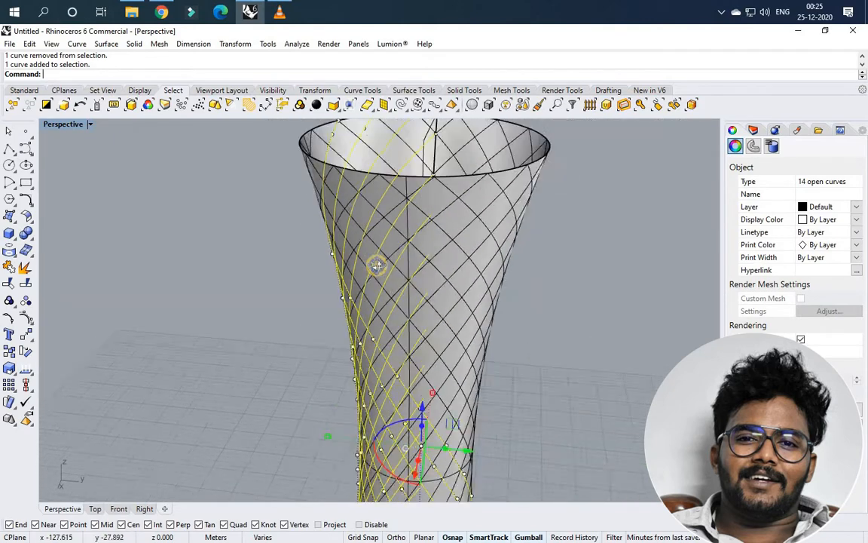
scroll(302, 313, "up", 5)
left_click(350, 310, "shift")
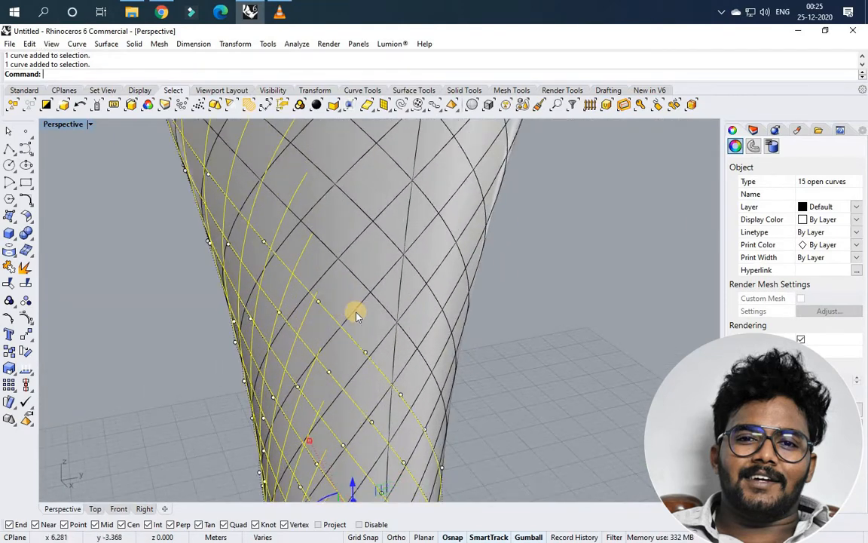
Step: Add three more parallel diagonals on the upper front of the tower to the selection
scroll(311, 305, "down", 3)
scroll(329, 310, "down", 10)
right_click_drag(368, 341, 296, 333, "shift")
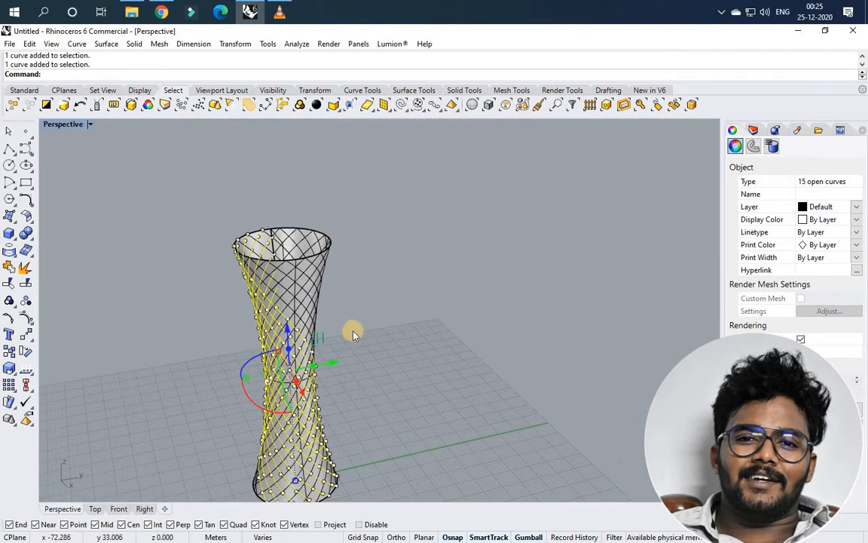
scroll(353, 333, "down", 3)
scroll(297, 395, "up", 5)
scroll(328, 263, "up", 4)
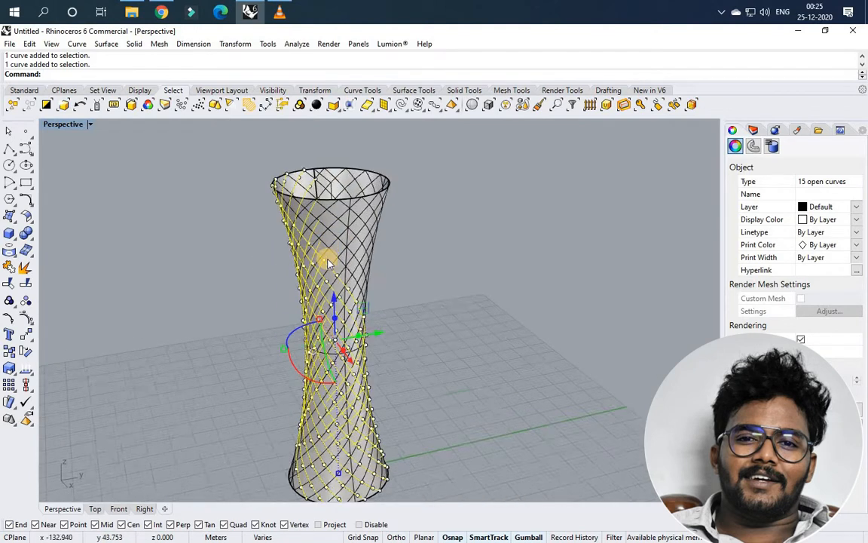
left_click(340, 243, "shift")
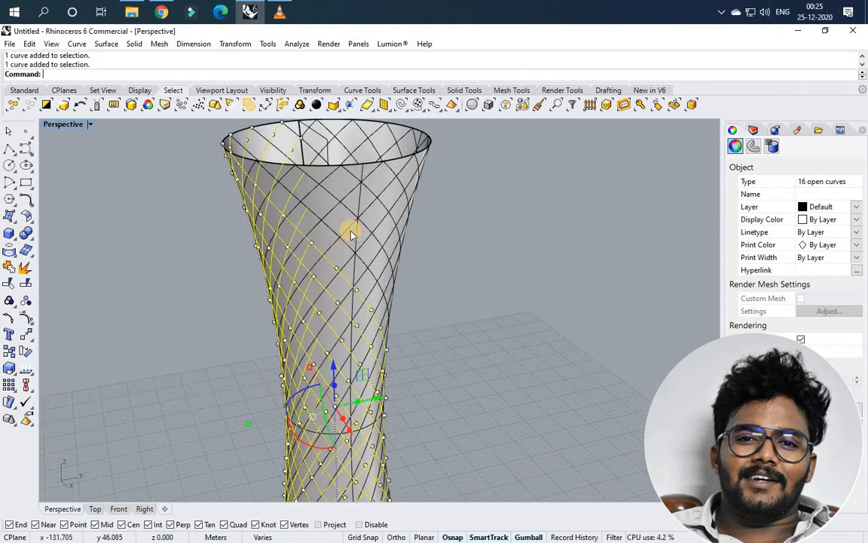
left_click(354, 229, "shift")
key("Return")
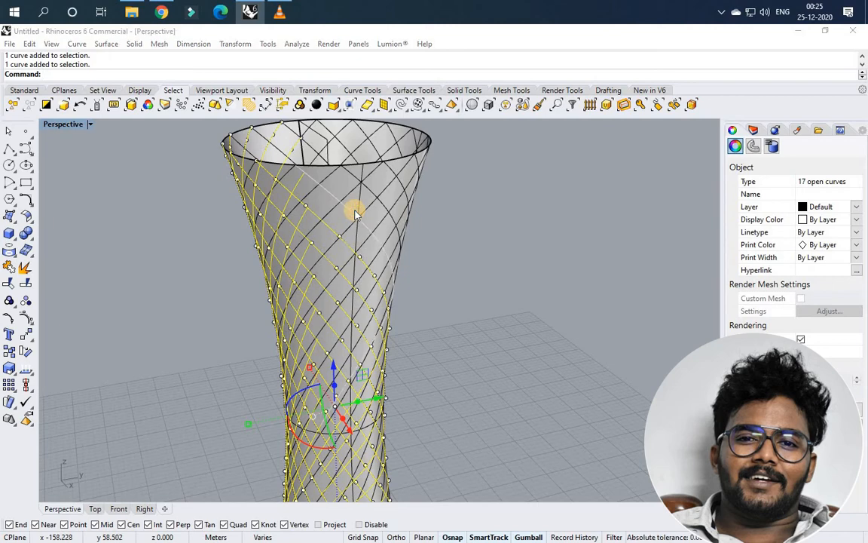
left_click(354, 204, "shift")
key("Return")
Step: Continue the selection around the tower's seam side with the next diagonals just below the top rim
right_click_drag(320, 271, 355, 203)
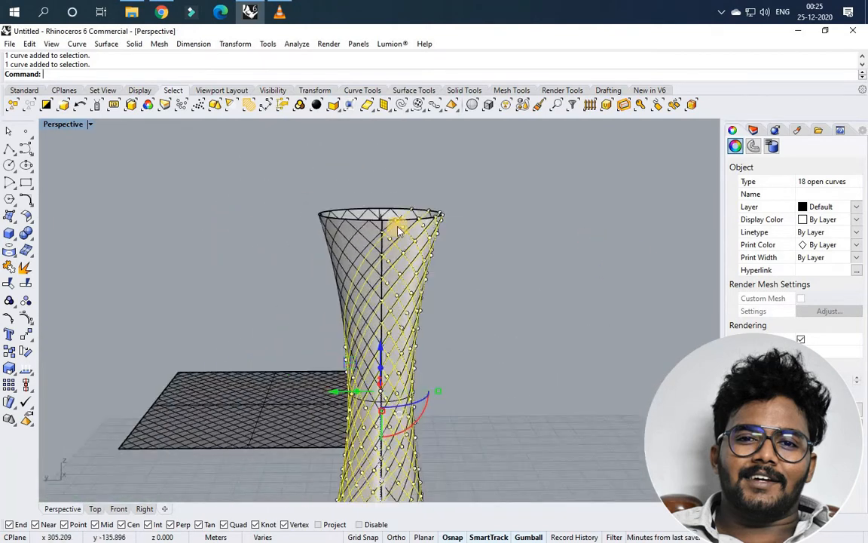
scroll(346, 217, "up", 5)
left_click(311, 236, "shift")
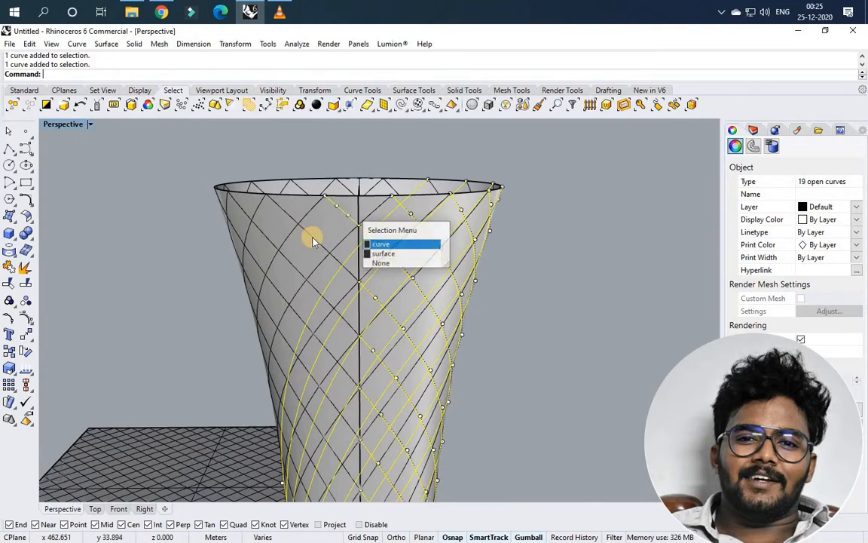
key("Return")
left_click(351, 236, "shift")
key("Return")
Step: Add the next two parallel diagonals beyond the seam on the flared top to the selection
scroll(363, 213, "down", 10)
right_click_drag(362, 215, 392, 214)
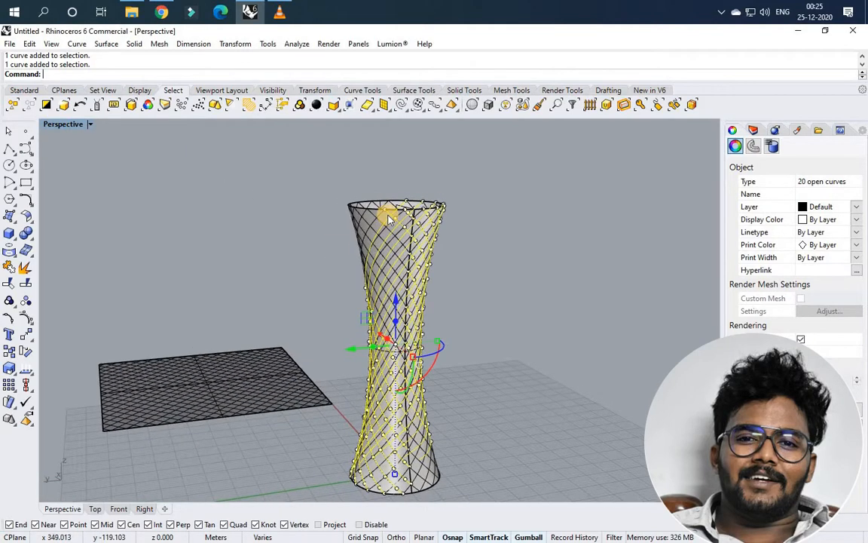
scroll(391, 212, "up", 7)
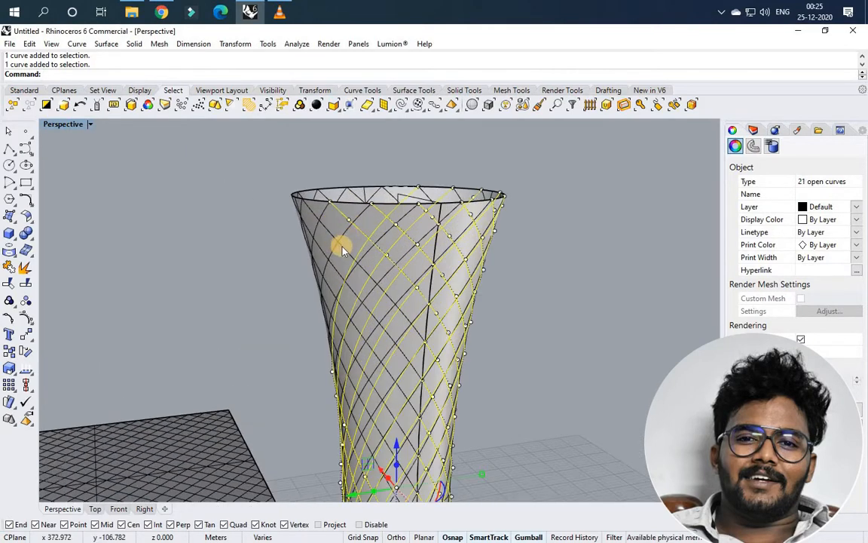
left_click(336, 272, "shift")
left_click(340, 266, "shift")
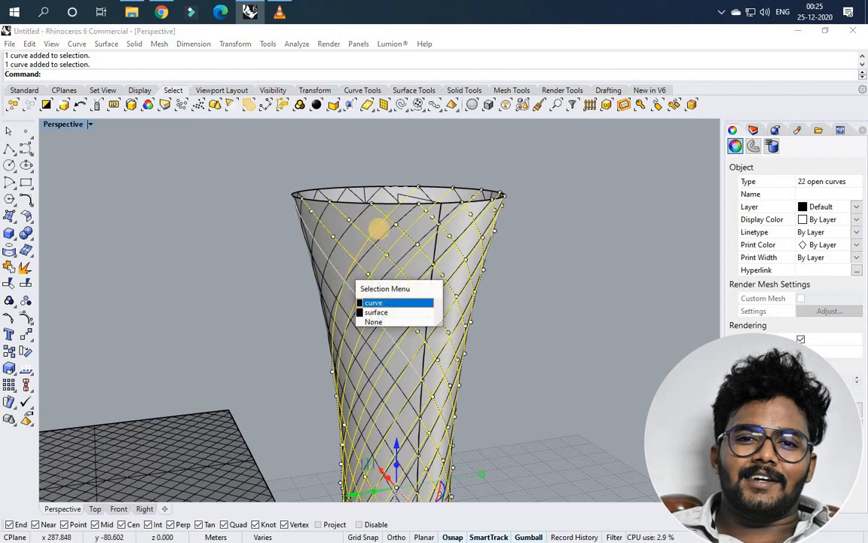
key("Return")
Step: Add the four remaining same-direction diagonals on the far side of the upper tower to the selection
scroll(380, 264, "down", 7)
right_click_drag(380, 264, 413, 253)
scroll(408, 263, "up", 5)
scroll(405, 264, "up", 3)
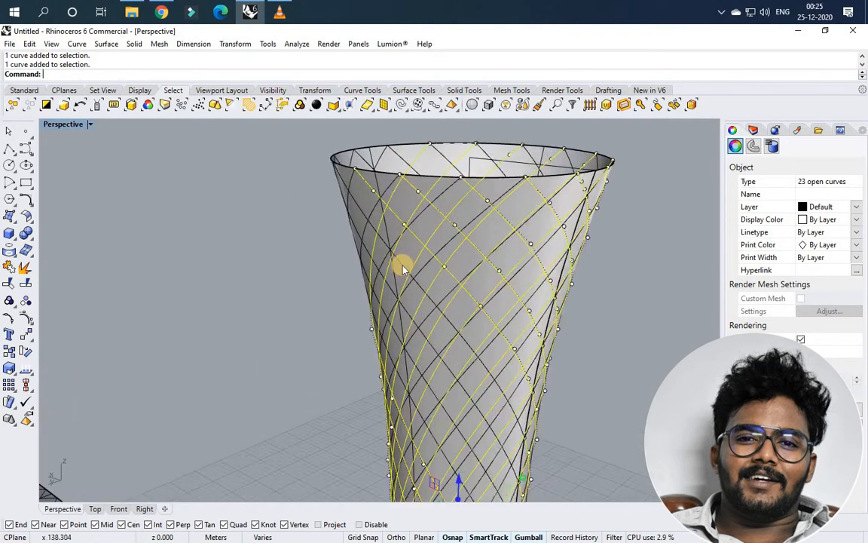
left_click(403, 294, "shift")
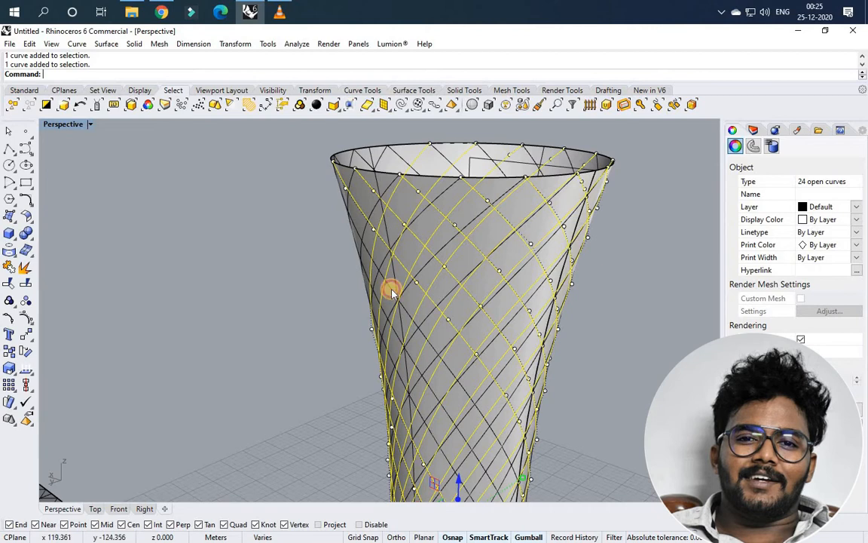
left_click(391, 293, "shift")
key("Return")
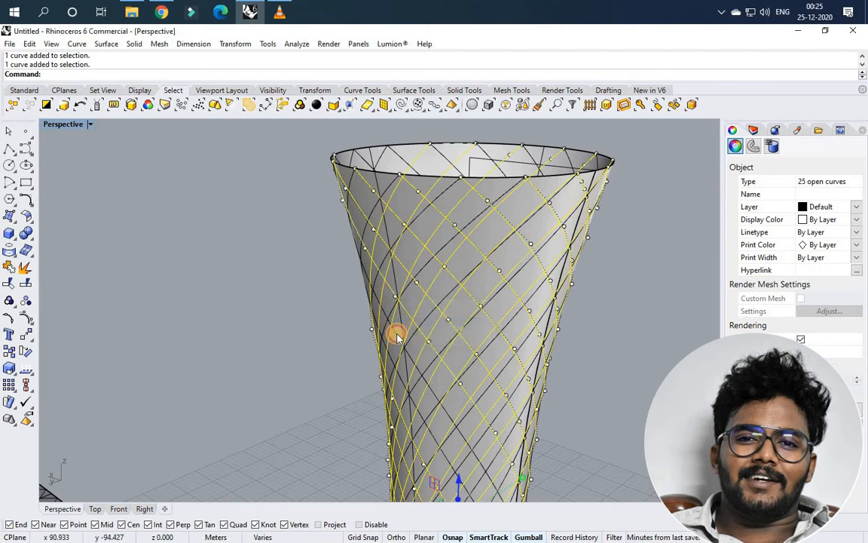
left_click(398, 337, "shift")
key("Return")
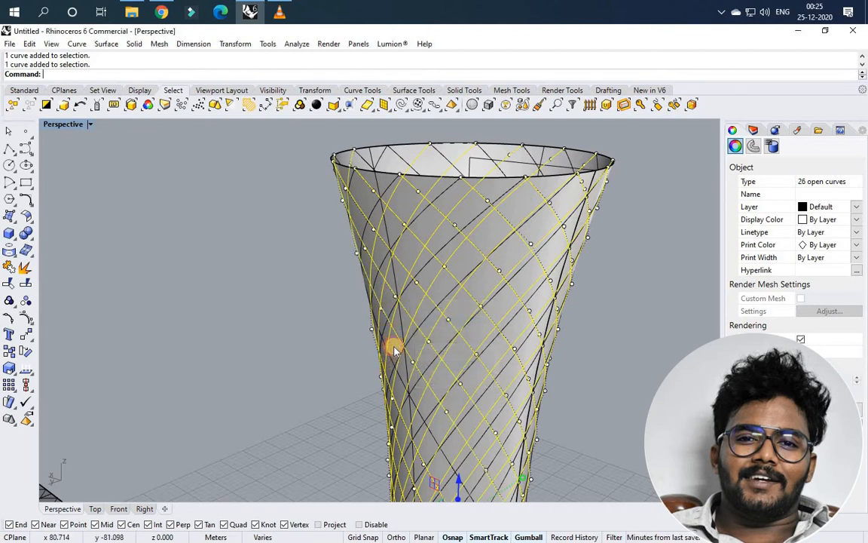
left_click(395, 326, "shift")
Step: Add the next two unselected diagonals on the back of the lower tower to the selection
scroll(398, 300, "down", 10)
right_click_drag(398, 300, 253, 413)
scroll(292, 449, "up", 5)
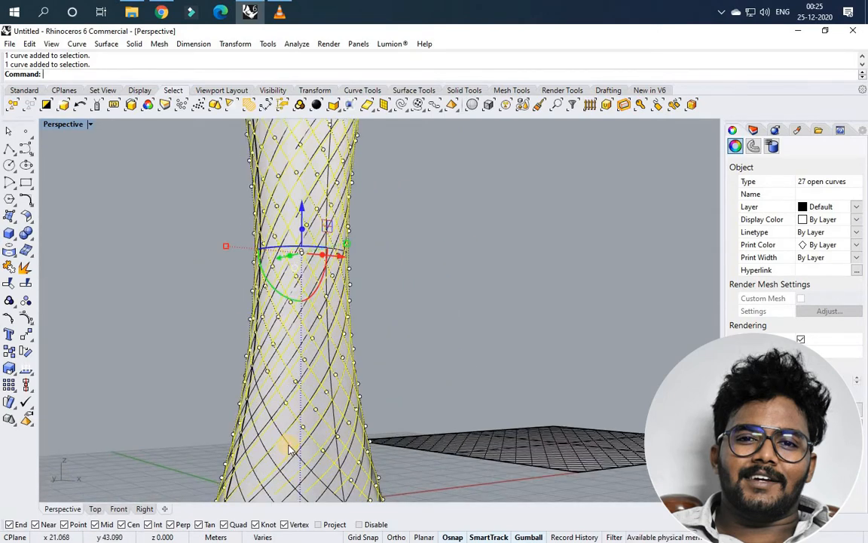
left_click(274, 371, "shift")
key("Return")
scroll(275, 373, "down", 2)
scroll(278, 444, "up", 6)
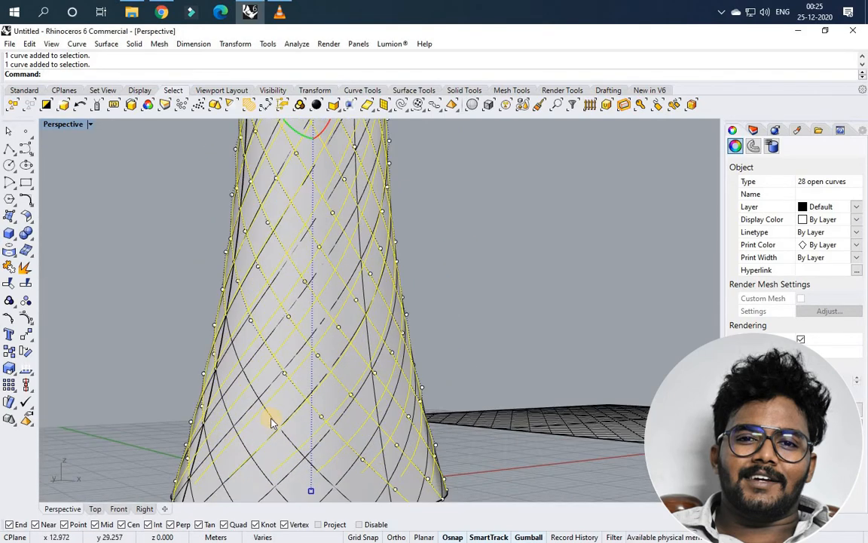
left_click(275, 418, "shift")
key("Return")
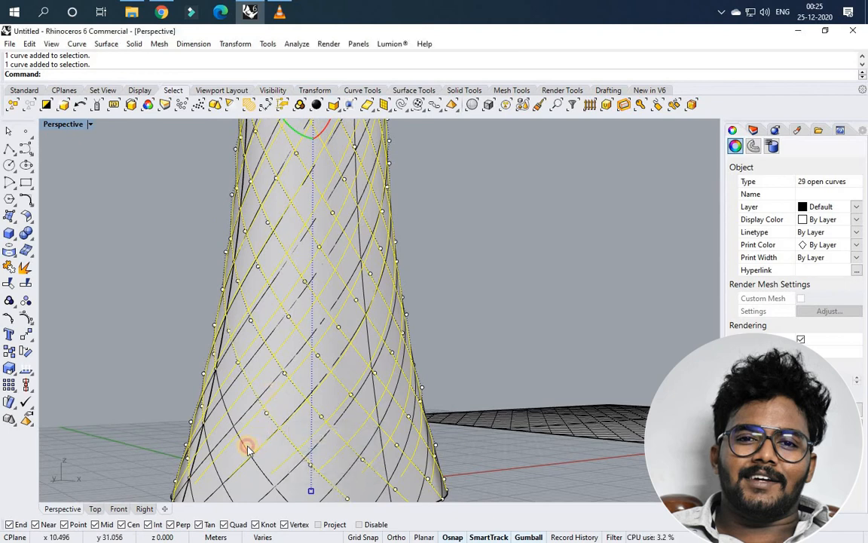
Step: Complete the one-direction selection with the last short diagonals at the back of the tower's base
left_click(248, 445, "shift")
scroll(286, 324, "down", 2)
key("Return")
scroll(276, 411, "up", 3)
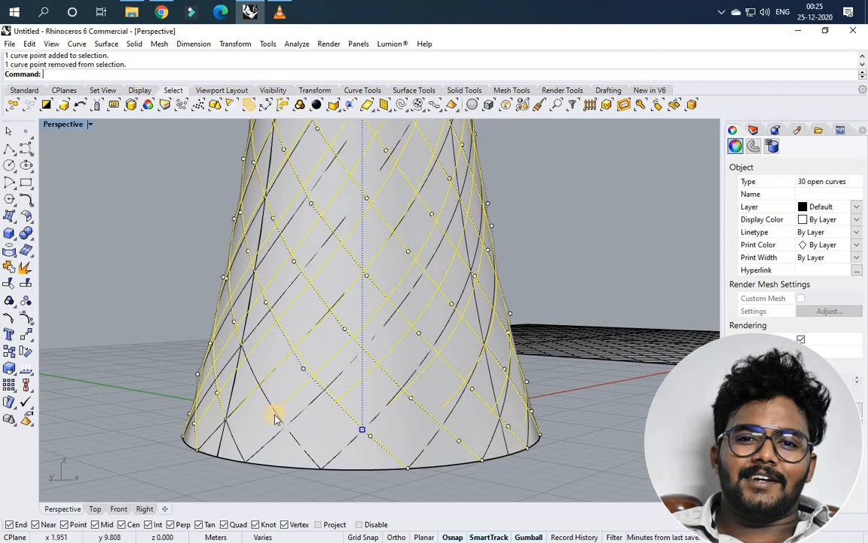
left_click(272, 411, "shift")
left_click(294, 395)
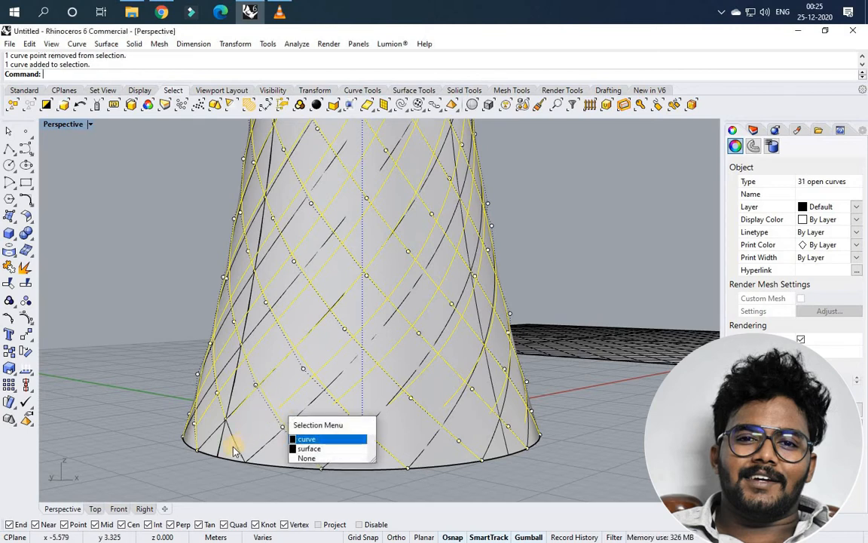
scroll(265, 436, "down", 6)
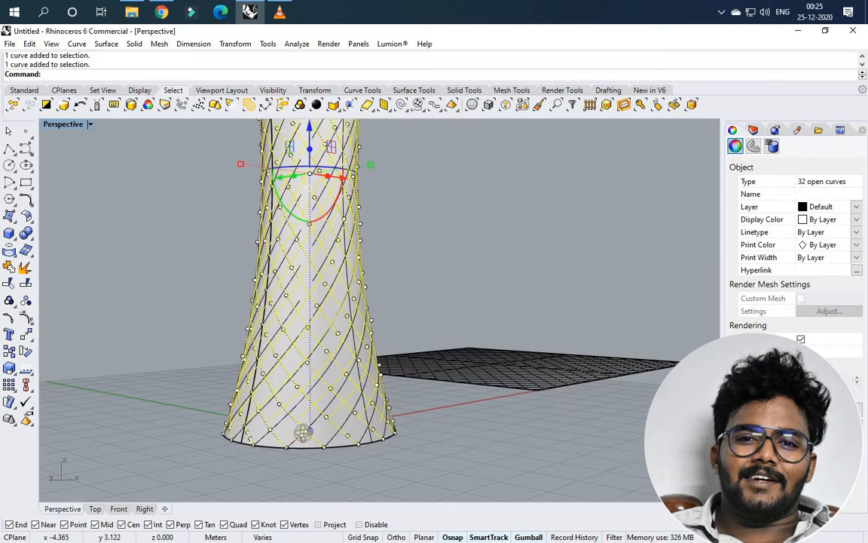
Step: Join the selected diagonal curves into continuous curves across the surface seam and clear the selection
right_click_drag(302, 430, 252, 396)
scroll(252, 396, "down", 8)
scroll(248, 244, "up", 8)
right_click_drag(283, 294, 483, 322)
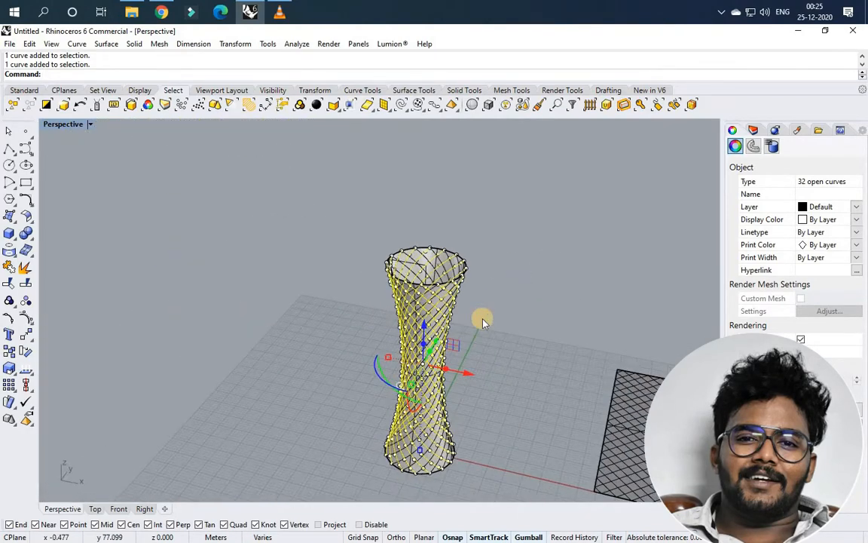
key("ctrl+j")
right_click_drag(373, 304, 404, 439)
scroll(430, 439, "up", 8)
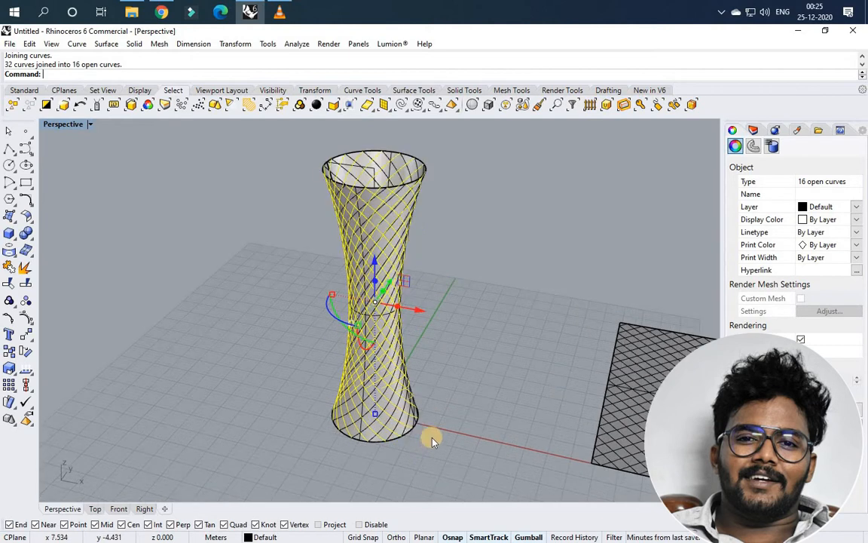
key("Escape")
scroll(428, 438, "down", 6)
scroll(411, 195, "up", 4)
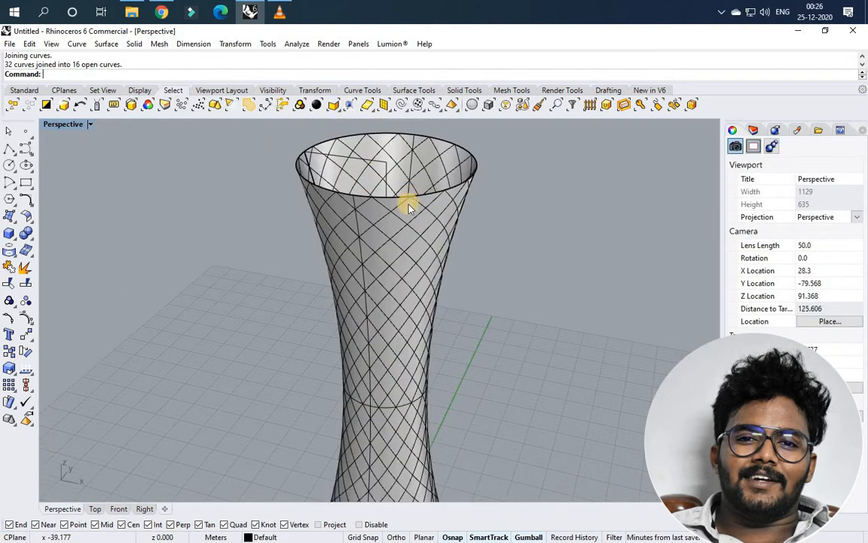
Step: Hide the tower's base surface so only the diagonal curves remain displayed
left_click(407, 210)
middle_click(369, 198)
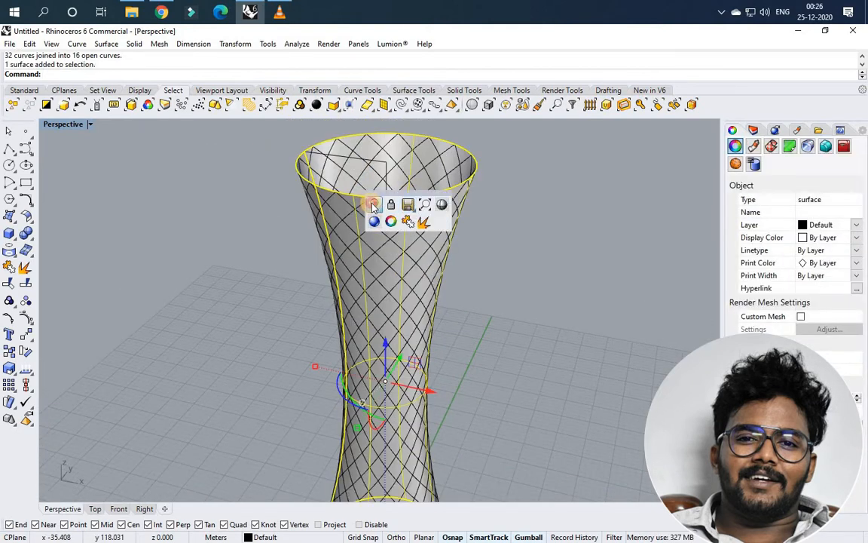
left_click(383, 211)
scroll(381, 211, "down", 8)
scroll(388, 193, "up", 4)
Step: Delete the stray leftover curve running through the diagonal lattice and check the tower's top and base
right_click_drag(407, 262, 396, 297)
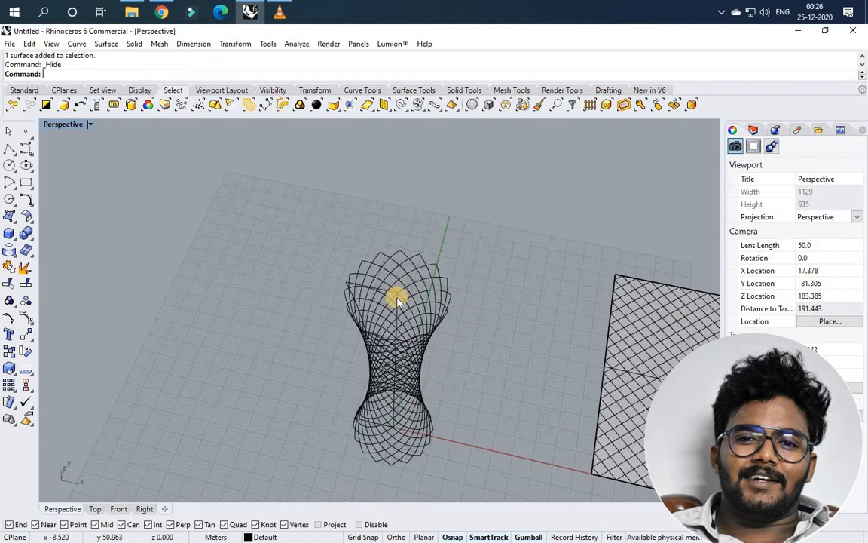
scroll(392, 317, "up", 4)
scroll(391, 318, "up", 2)
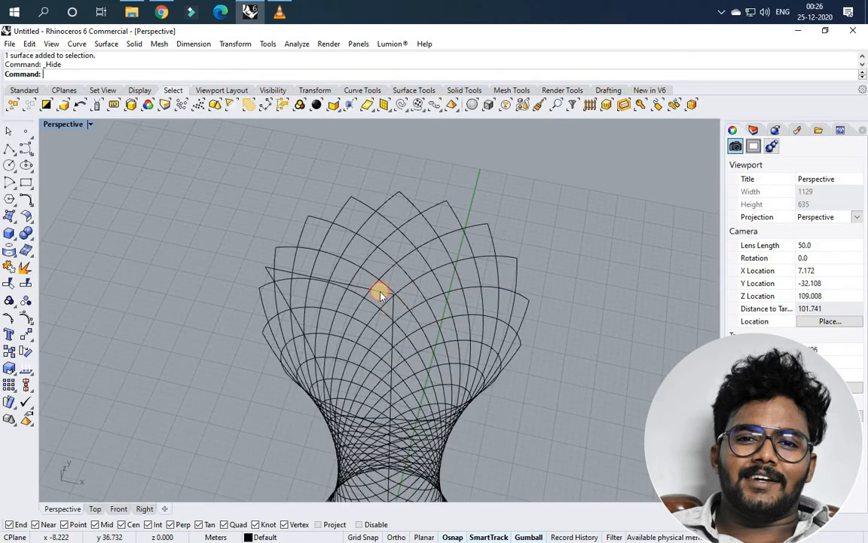
left_click(268, 276)
key("Delete")
scroll(261, 263, "up", 2)
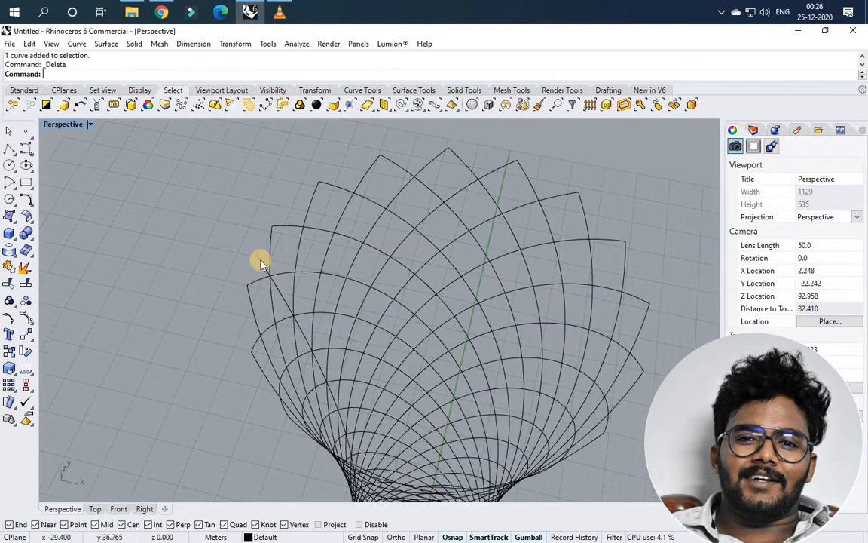
scroll(262, 263, "down", 6)
scroll(317, 380, "up", 10)
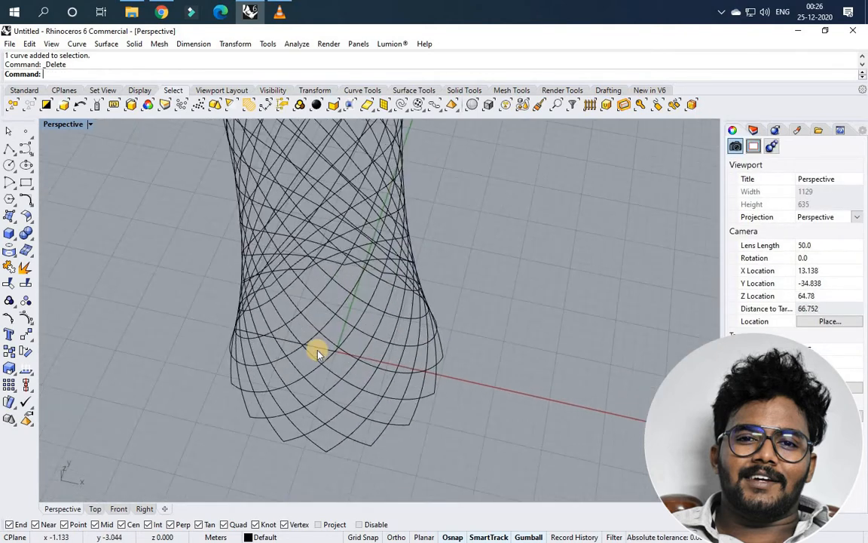
scroll(343, 341, "up", 3)
scroll(418, 334, "down", 16)
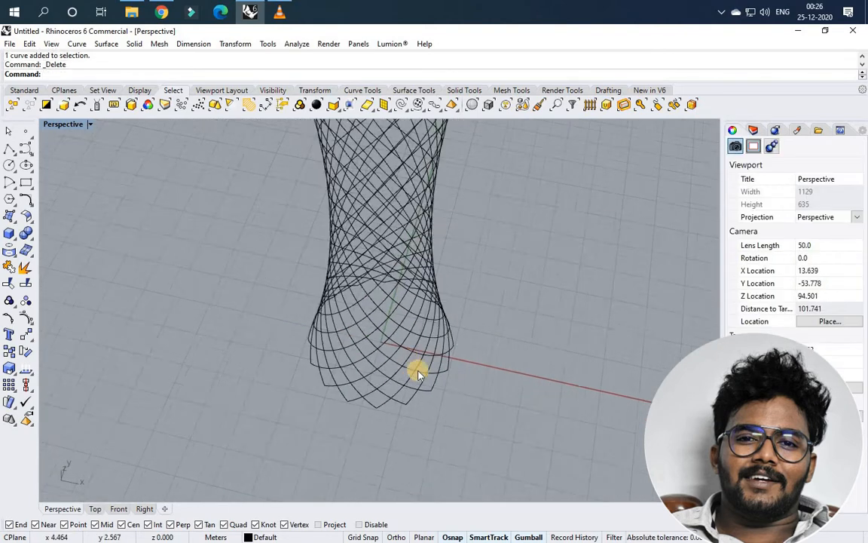
right_click_drag(409, 310, 335, 159)
scroll(347, 162, "up", 3)
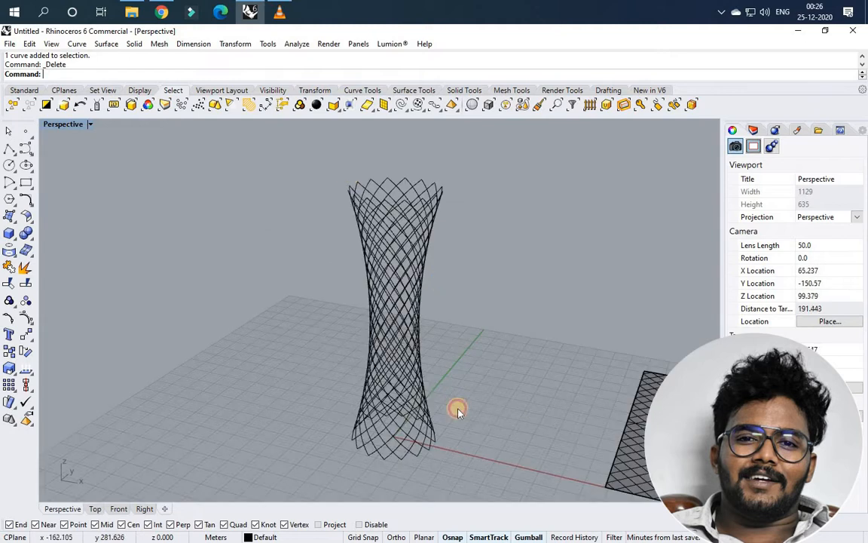
left_click_drag(329, 155, 472, 492)
type("Pipe")
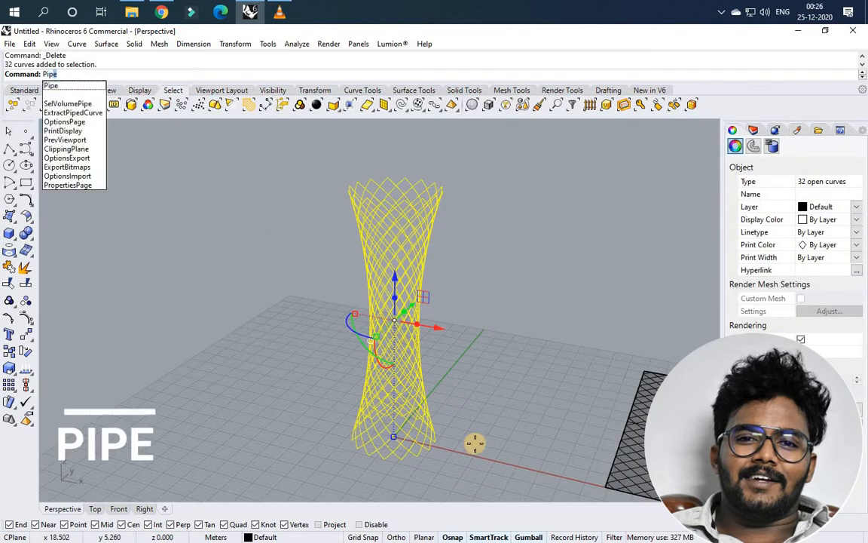
key("Return")
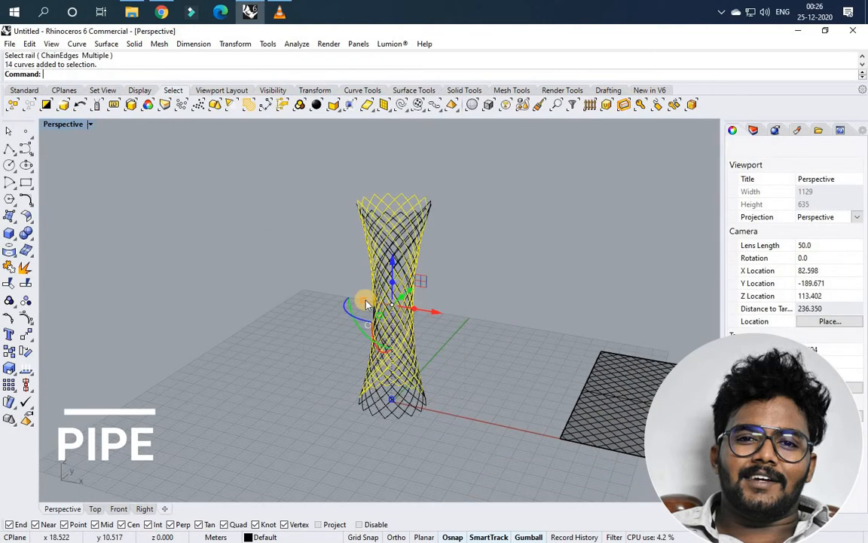
key("Escape")
Step: Pipe all 32 diagonal curves of the tower with a radius of 0.2 and clear the selection
left_click_drag(471, 442, 407, 249)
key("Return")
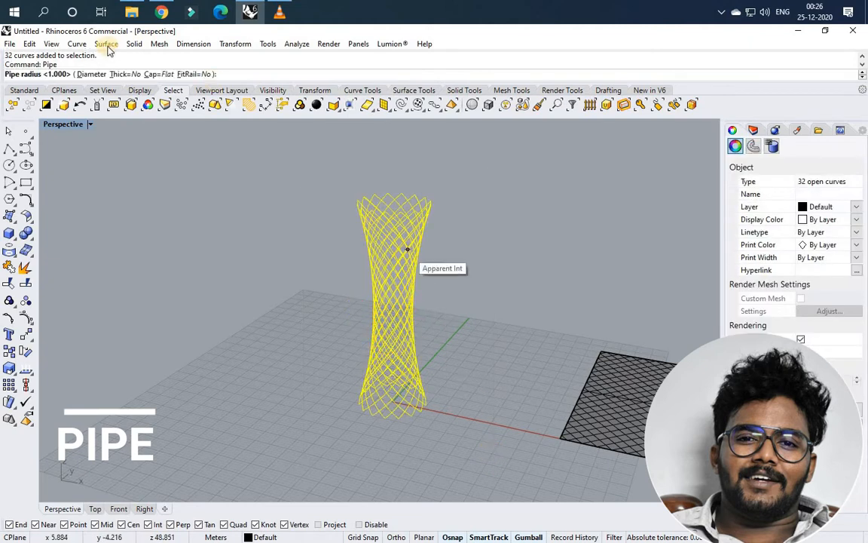
type("0.2")
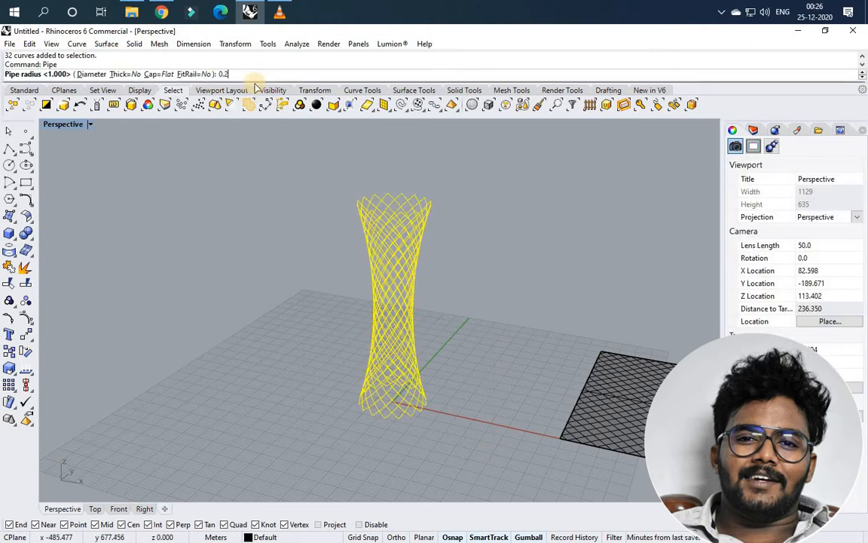
key("Return")
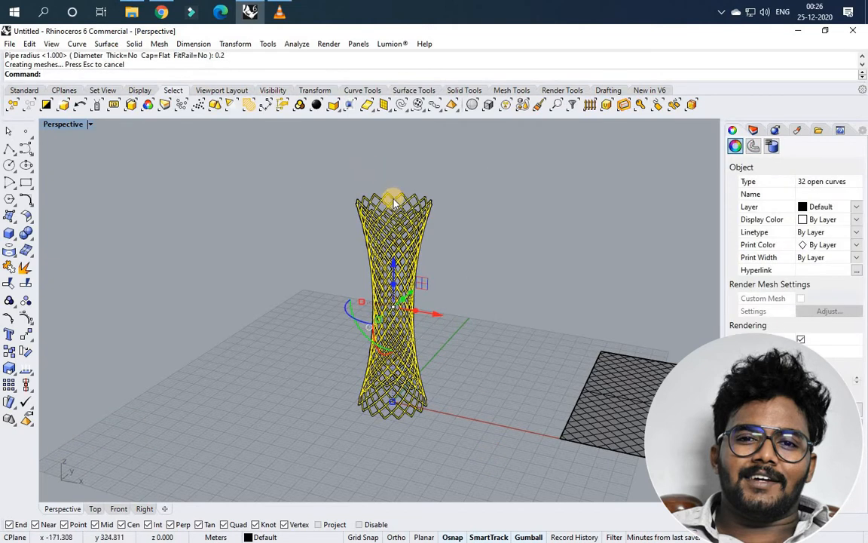
scroll(394, 202, "up", 12)
left_click(370, 262)
scroll(310, 217, "up", 4)
scroll(312, 205, "down", 10)
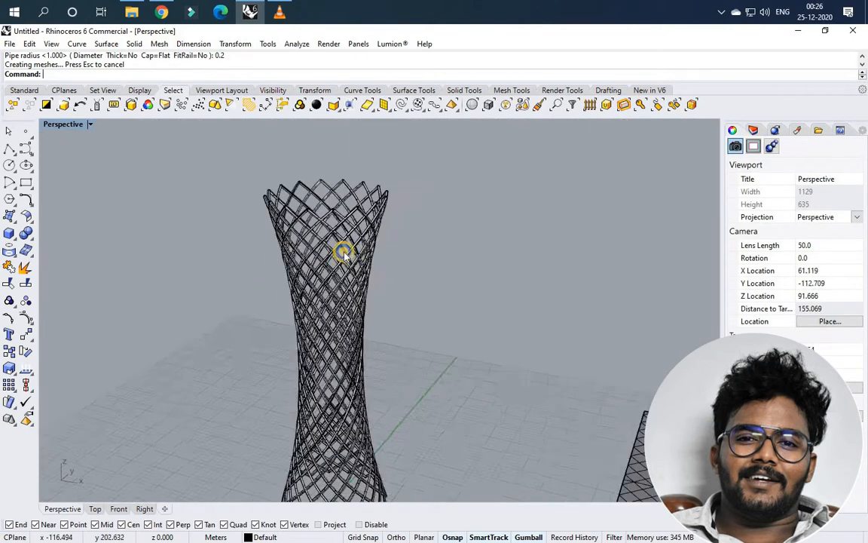
Step: Show the hidden tower surface again together with the piped lattice
right_click_drag(345, 255, 291, 246)
middle_click(316, 254)
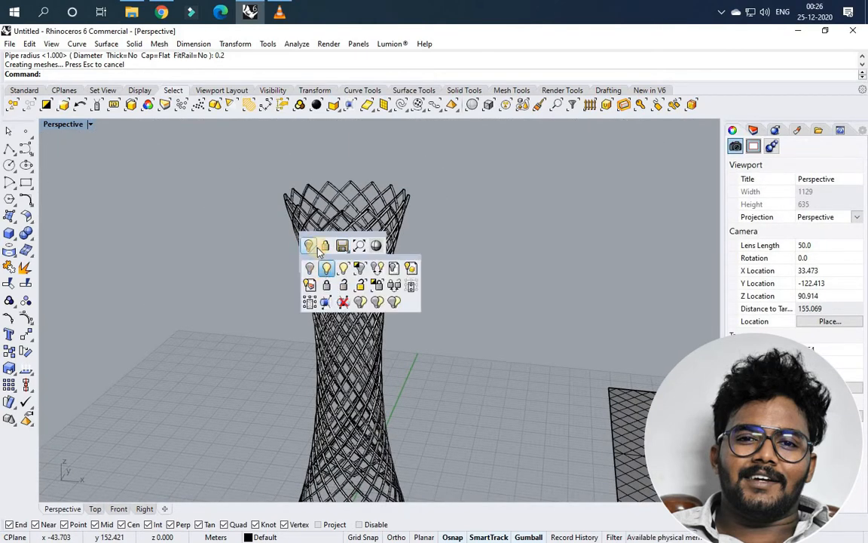
left_click(313, 270)
Step: Offset the tower surface inward as a solid with OffsetSrf at distance 0.23, deleting the input surface
scroll(324, 264, "down", 3)
scroll(351, 263, "up", 5)
right_click_drag(350, 264, 313, 301)
scroll(313, 302, "up", 5)
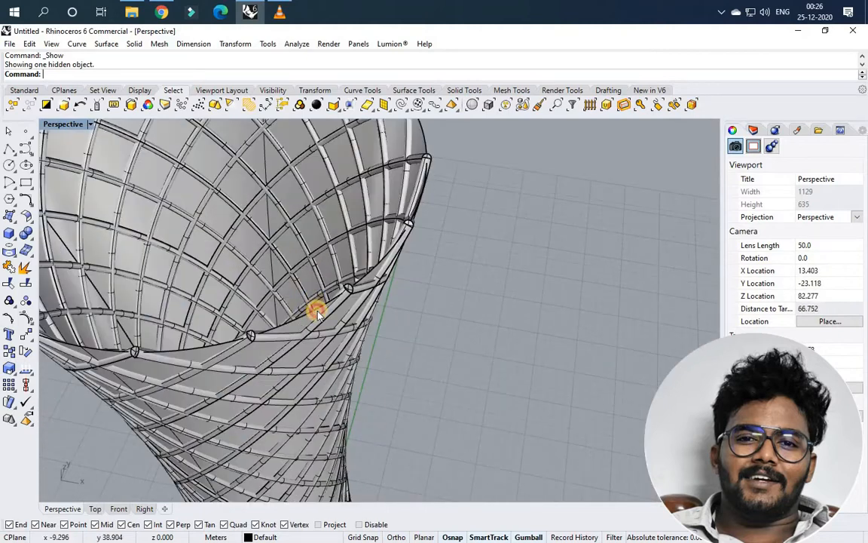
left_click(317, 315)
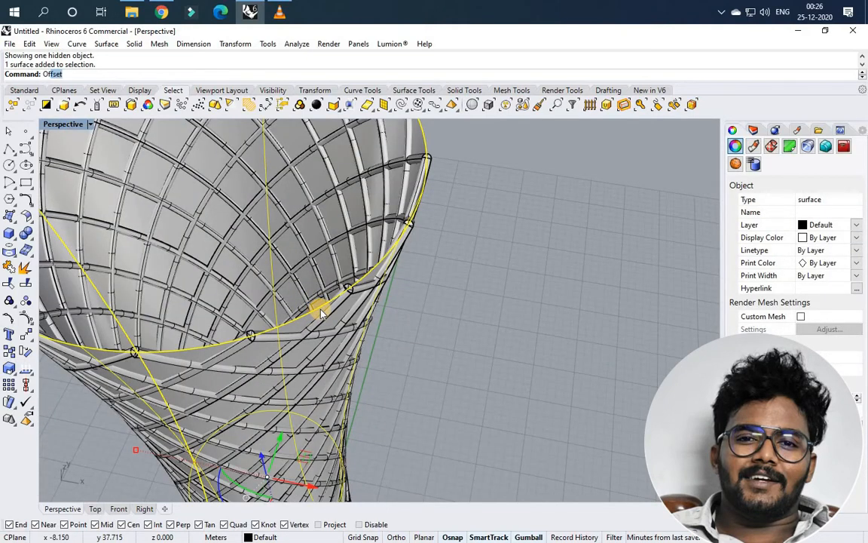
type("set")
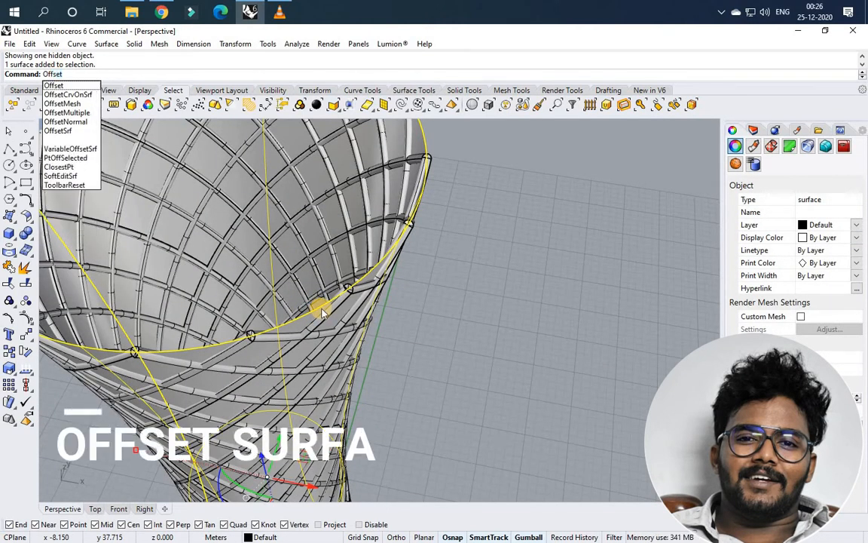
type("Srf")
key("Return")
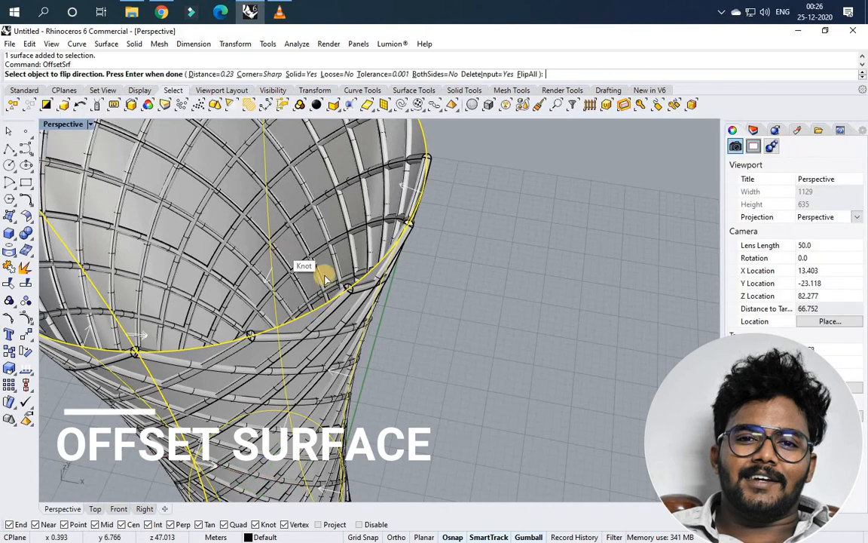
scroll(279, 155, "down", 3)
scroll(340, 194, "up", 5)
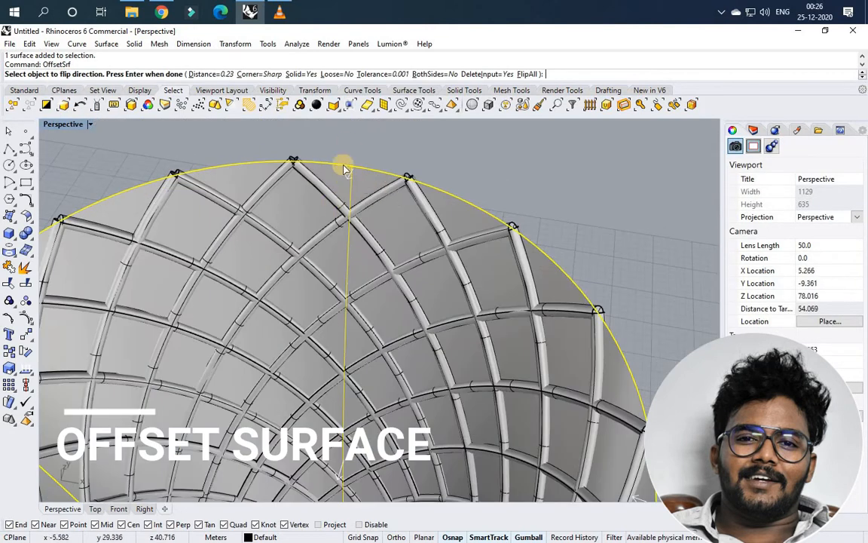
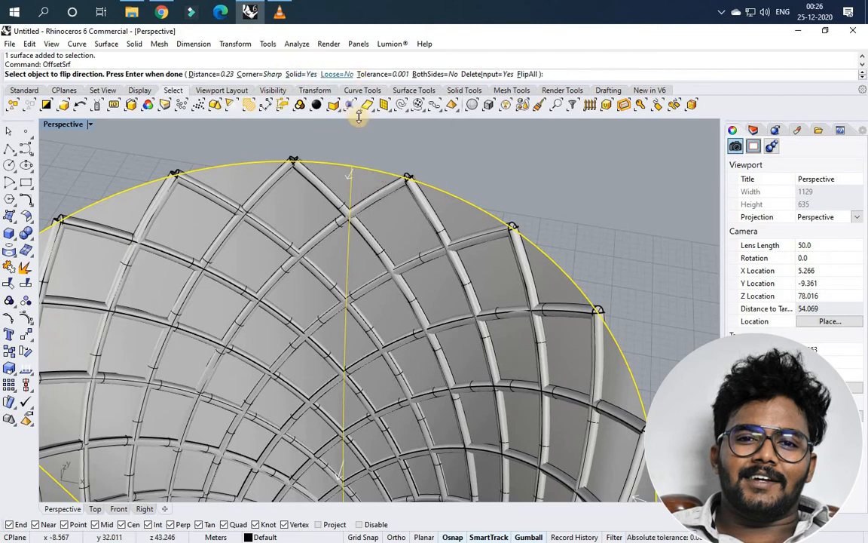
key("Return")
Step: Place a copy of the solid tower shell beside the piped tower in the negative X direction and deselect it
scroll(371, 215, "down", 5)
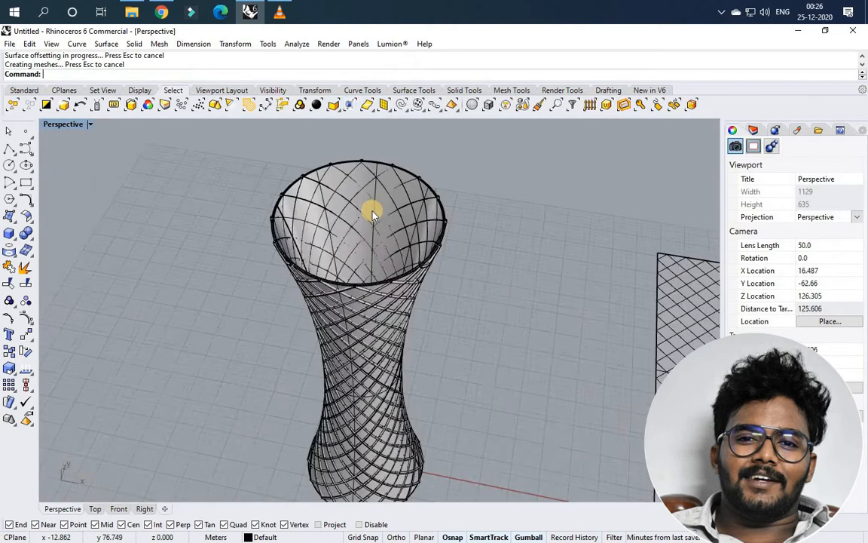
scroll(372, 214, "up", 5)
right_click_drag(437, 180, 479, 134)
scroll(457, 211, "down", 3)
scroll(482, 234, "down", 4)
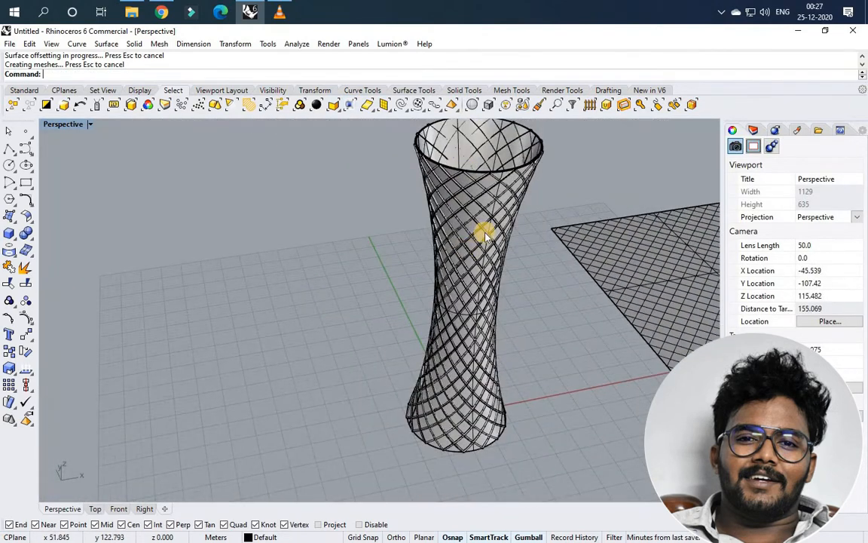
right_click_drag(485, 235, 479, 188)
scroll(465, 189, "up", 6)
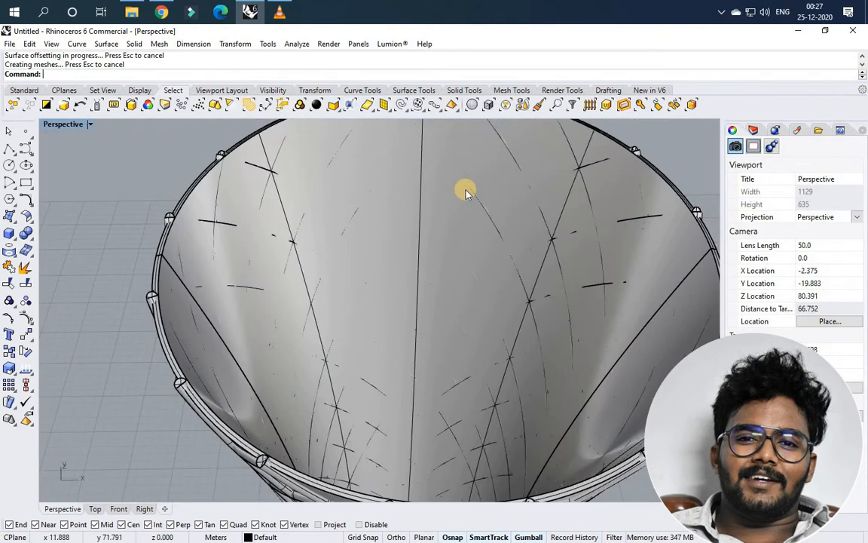
left_click(465, 192)
scroll(520, 301, "down", 6)
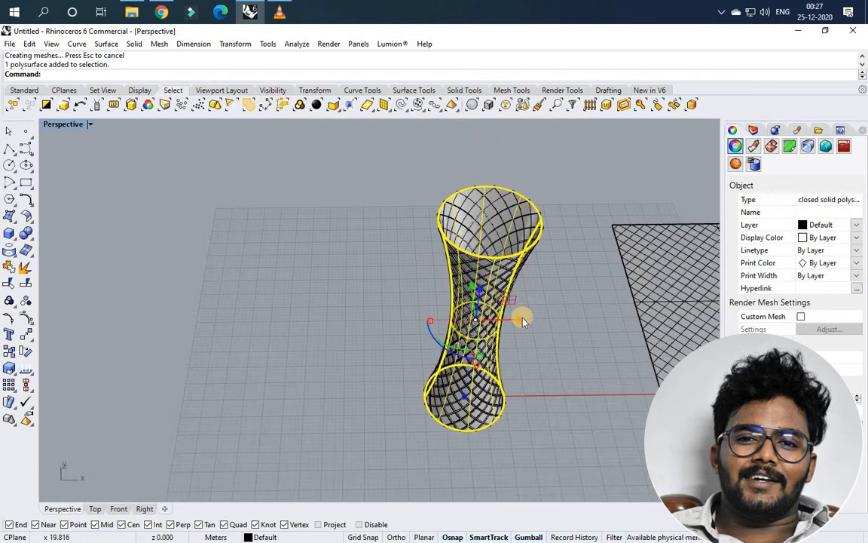
left_click_drag(525, 322, 354, 297)
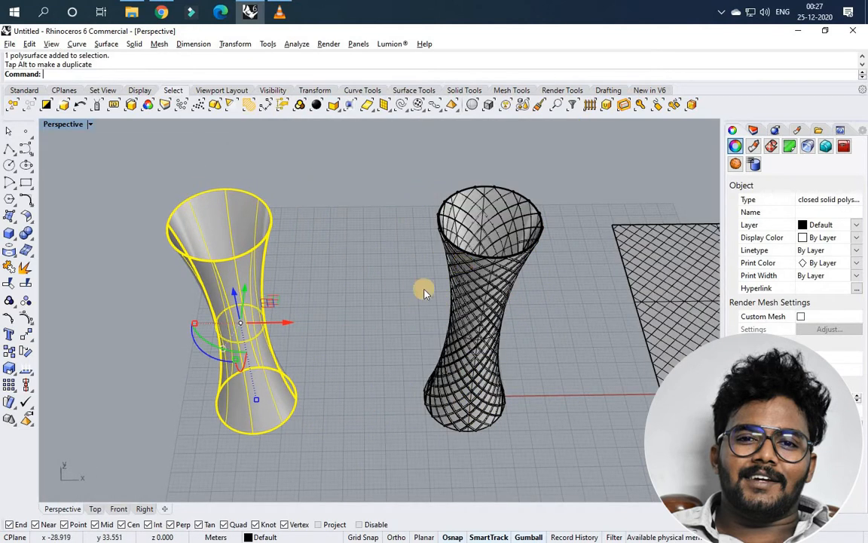
left_click(424, 290)
Step: Explode the copied solid tower shell into separate surfaces
scroll(424, 290, "down", 6)
scroll(376, 290, "up", 6)
left_click(362, 247)
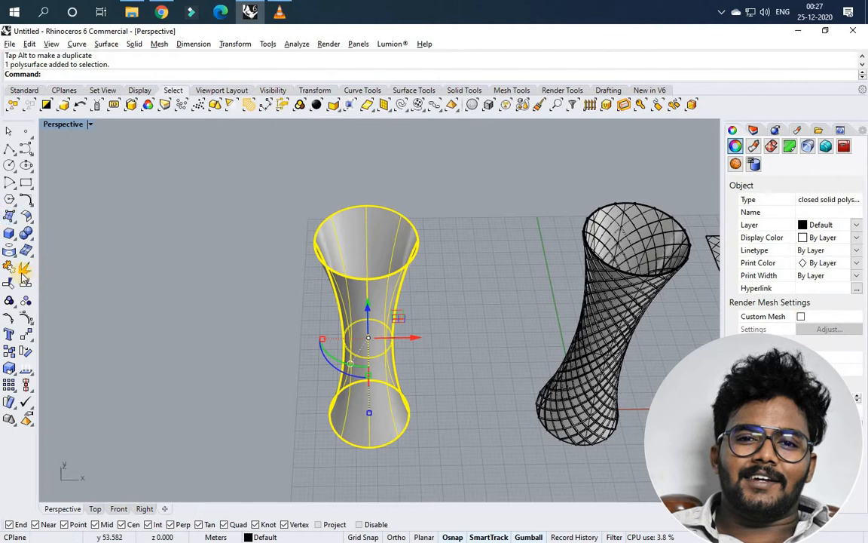
Step: Select the two inner surface halves of the exploded shell and join them
left_click(369, 239)
scroll(369, 242, "up", 2)
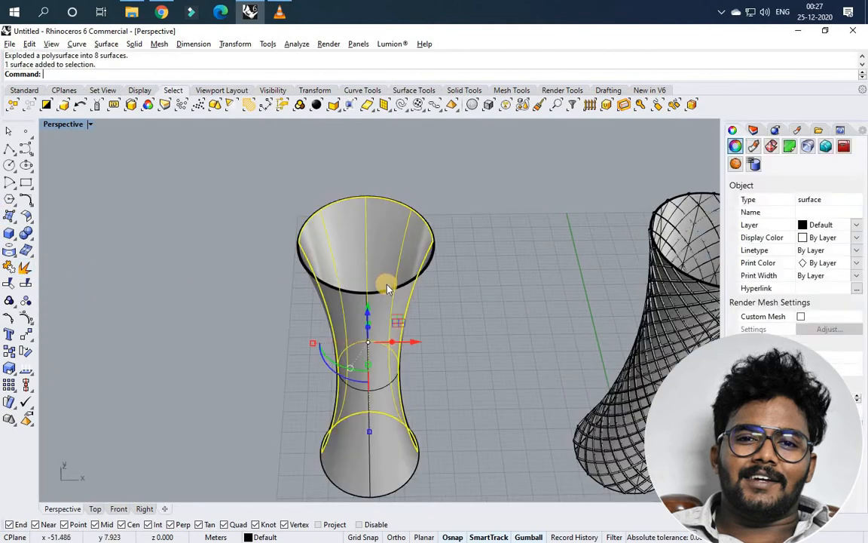
right_click_drag(440, 290, 508, 288)
scroll(508, 289, "up", 4)
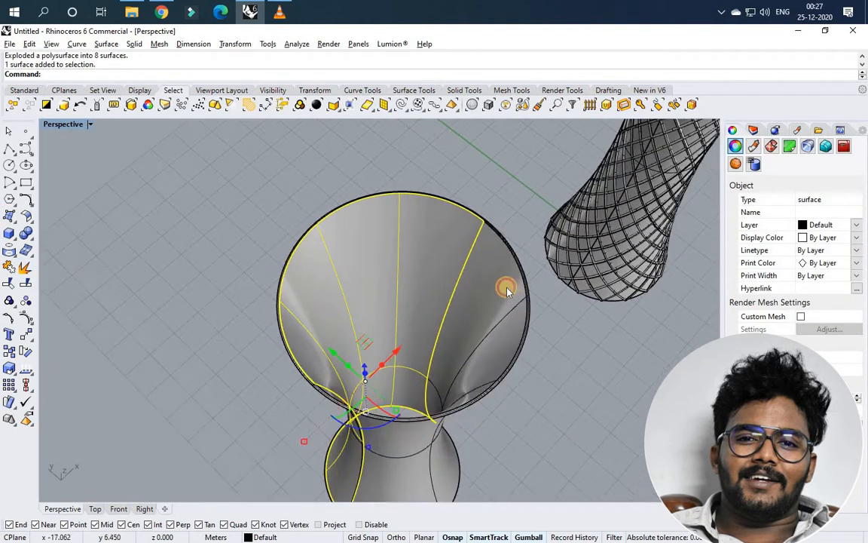
left_click(508, 288, "shift")
key("ctrl+j")
Step: Move the joined inner skin farther out from the exploded shell and delete the six surfaces left behind
scroll(430, 319, "down", 8)
right_click_drag(483, 347, 400, 302)
left_click_drag(433, 340, 306, 323, "alt")
left_click(461, 395)
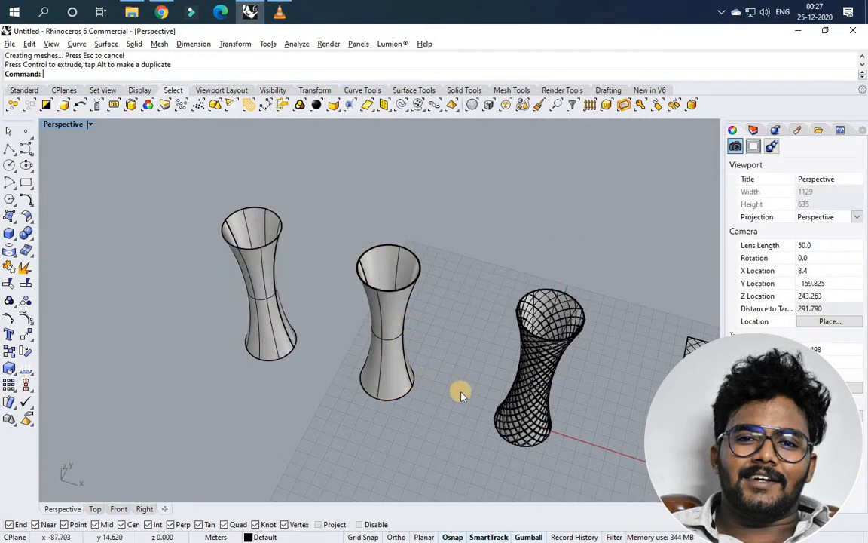
left_click(341, 238)
key("Delete")
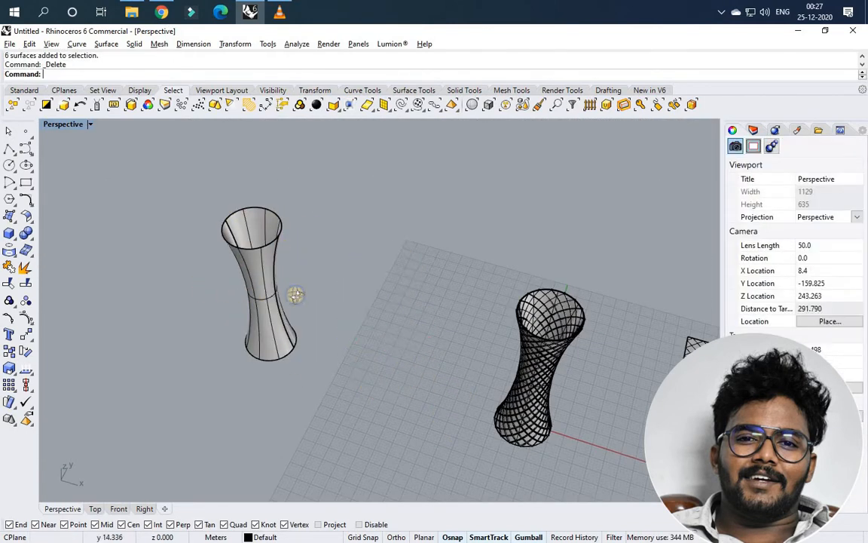
Step: Contour the joined tower skin vertically from its base to its top rim with 3 m between contours, and clear the selection
right_click_drag(294, 295, 289, 304)
scroll(427, 301, "up", 5)
scroll(337, 320, "down", 5)
scroll(301, 336, "up", 4)
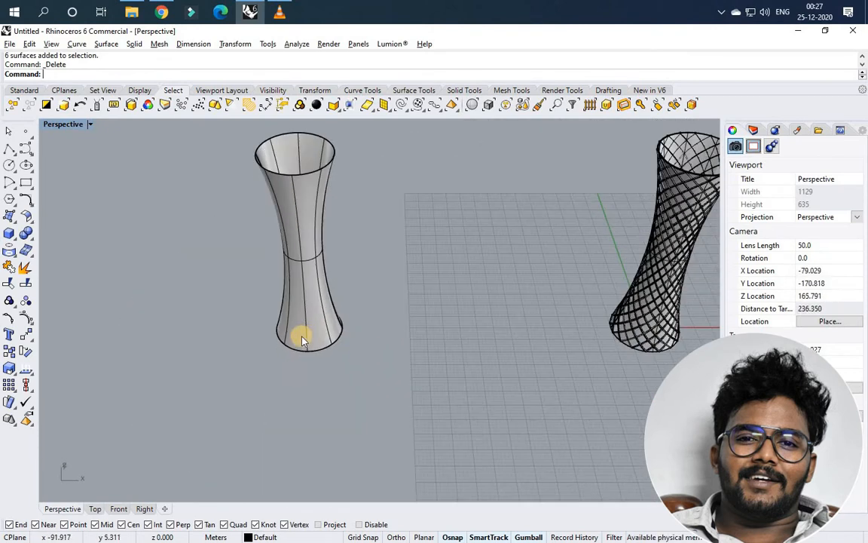
left_click(303, 336)
type("S")
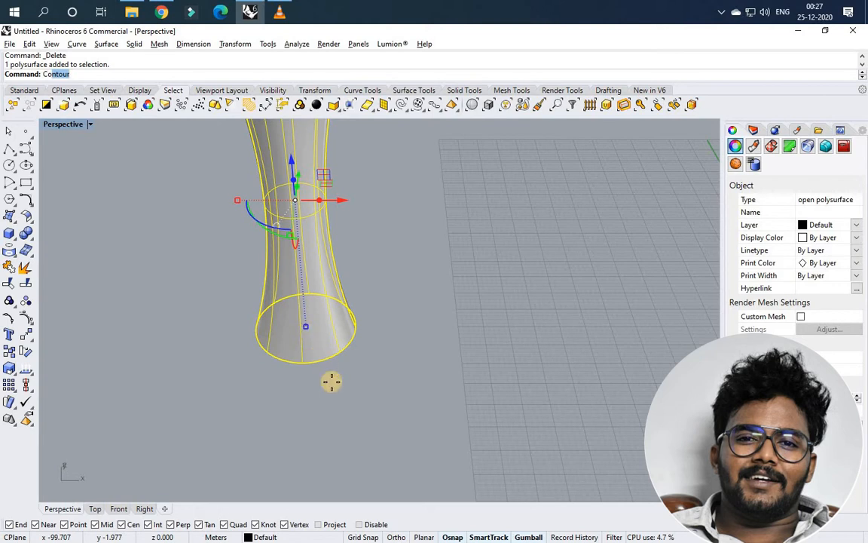
key("Return")
scroll(327, 337, "down", 5)
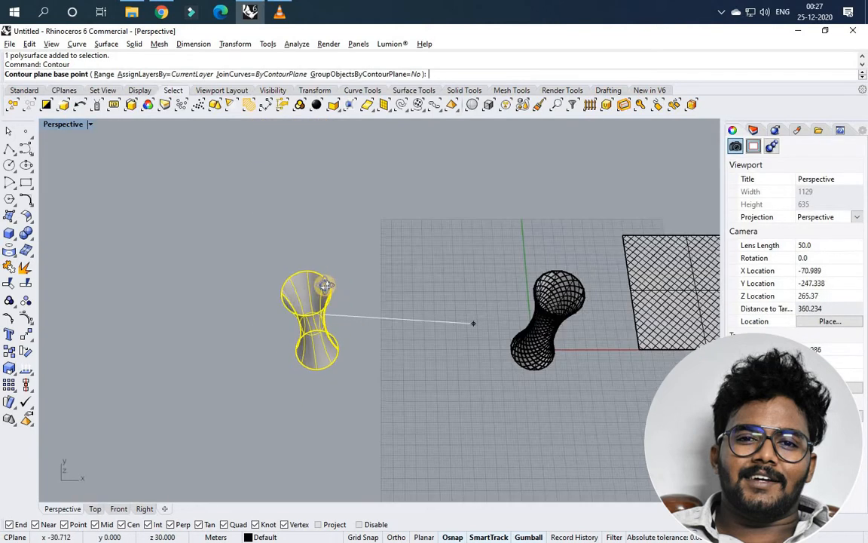
left_click(313, 364)
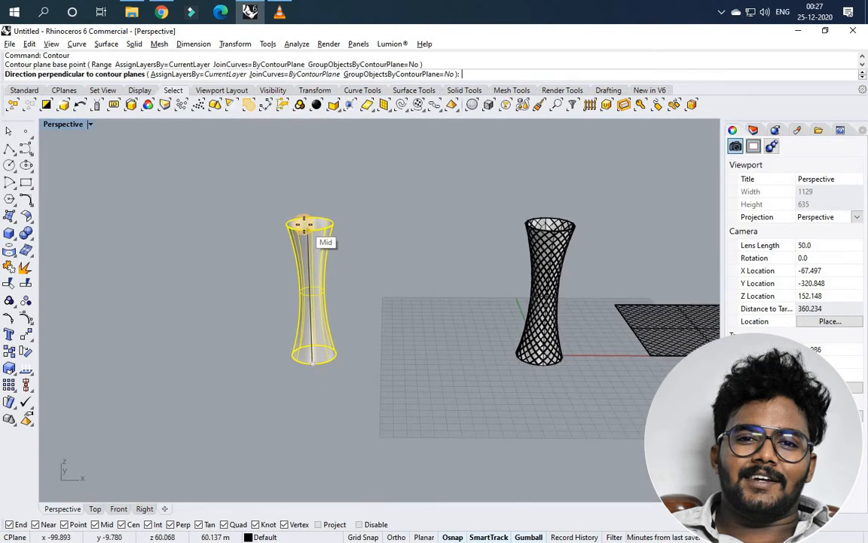
left_click(304, 221)
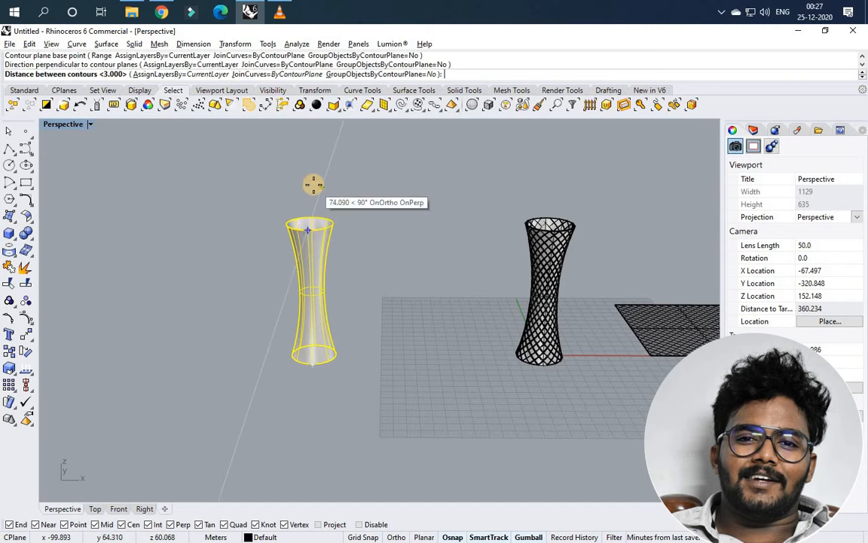
key("Return")
right_click_drag(320, 196, 324, 260)
key("Escape")
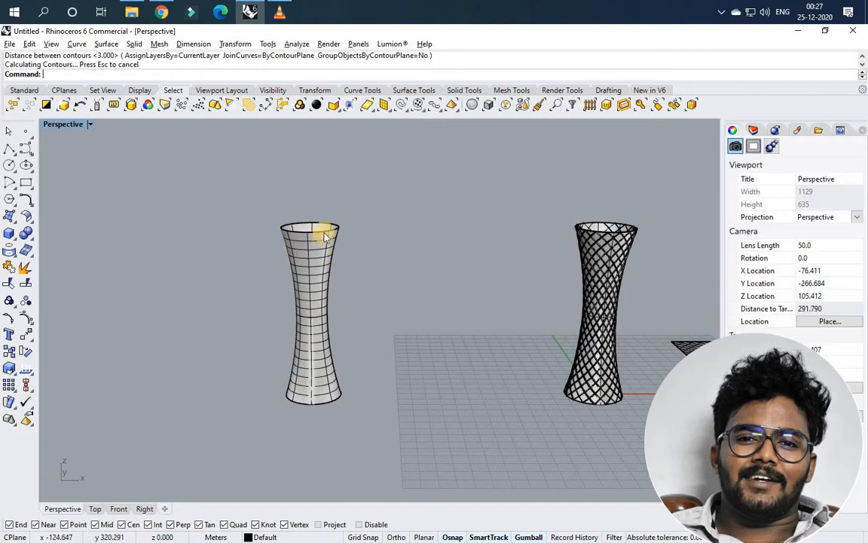
Step: Hide the tower skin together with its top contour selection so the stacked contour curves remain exposed
scroll(320, 230, "up", 3)
left_click(323, 230)
scroll(324, 237, "up", 2)
left_click(295, 238)
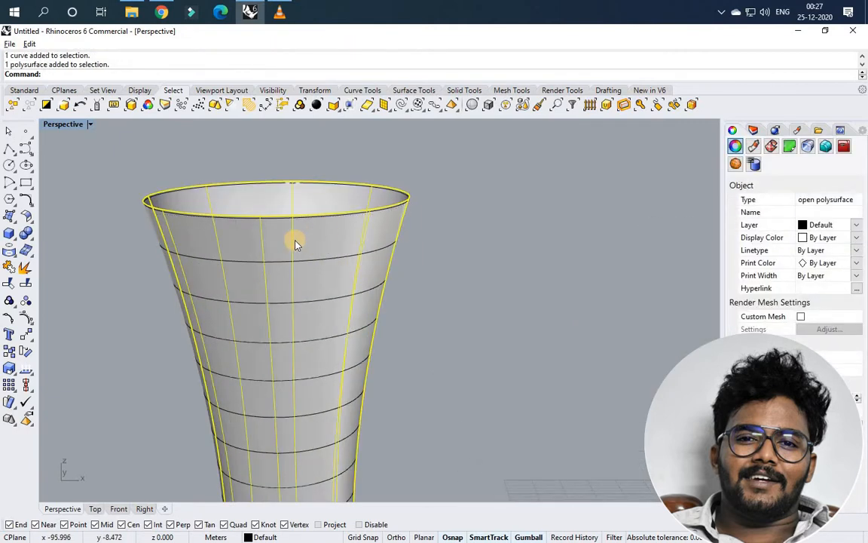
middle_click(288, 226)
left_click(295, 232)
scroll(302, 256, "down", 5)
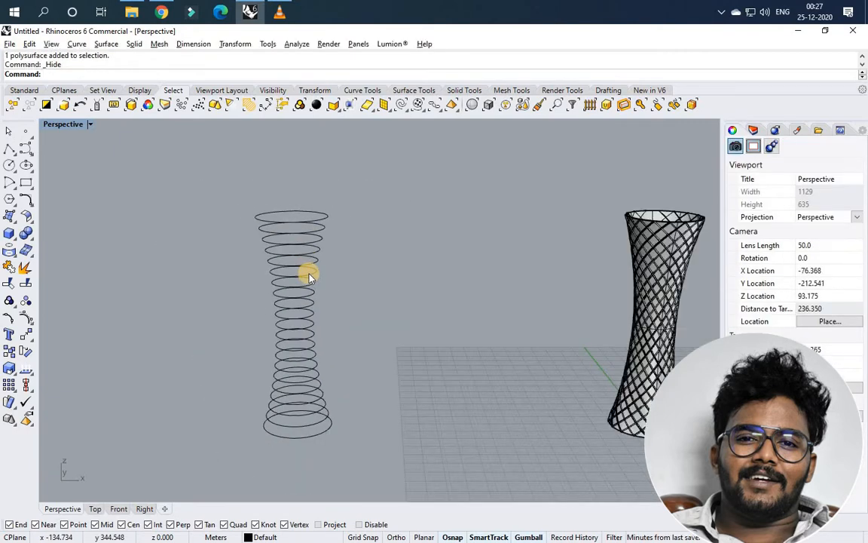
Step: Extrude the lowest contour curve 0.23 m downward as a solid floor slab
scroll(307, 375, "up", 3)
left_click(310, 374)
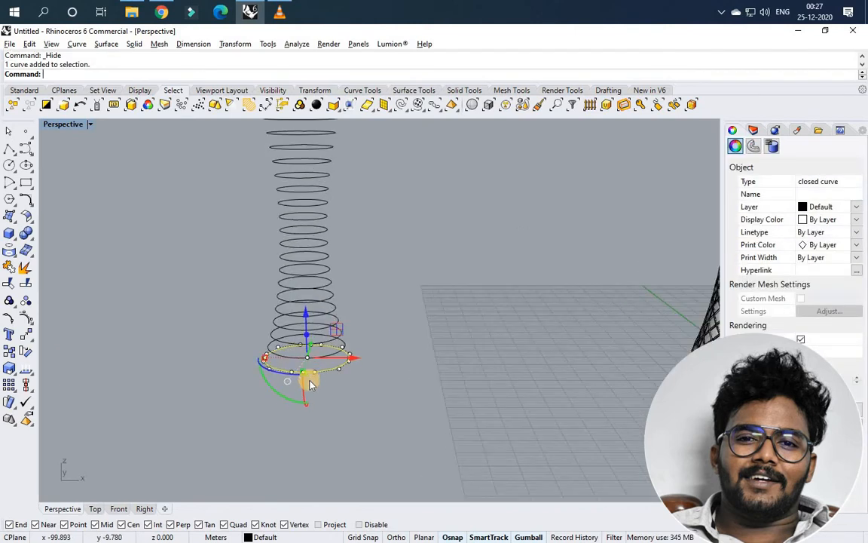
type("ExtrudeCrv")
key("Return")
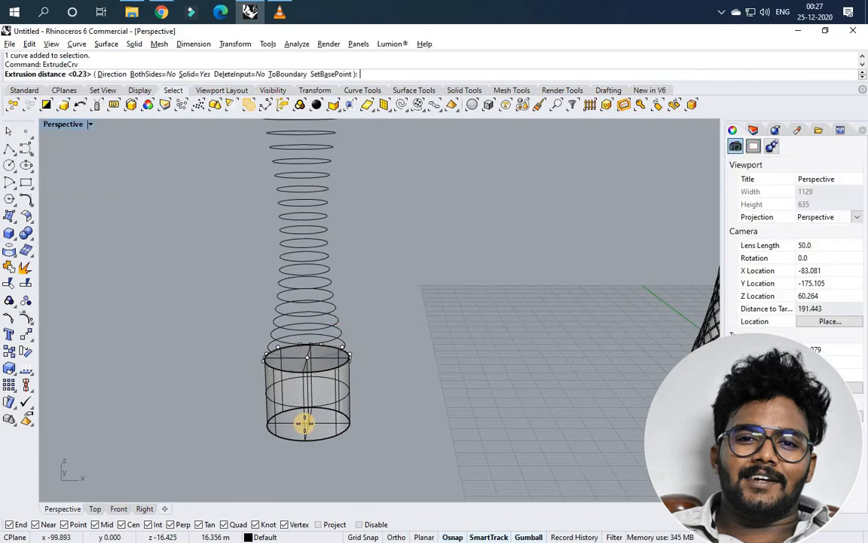
type("0.2")
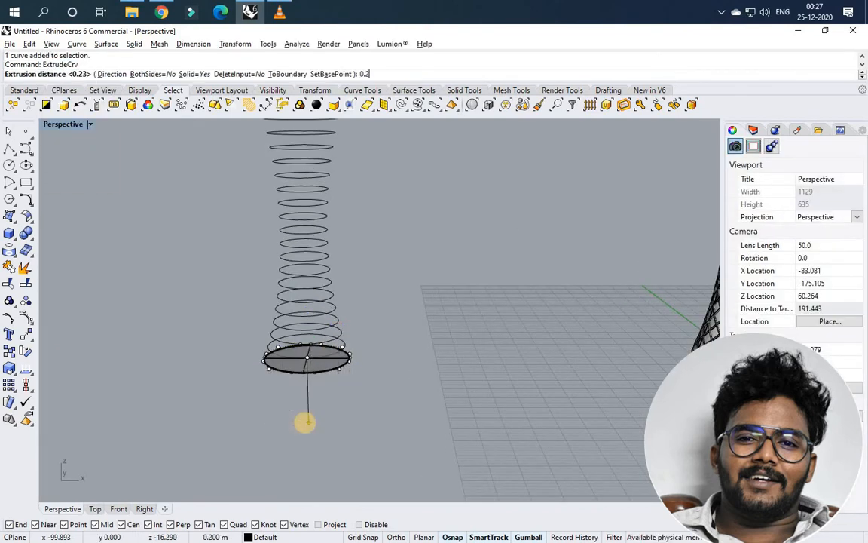
type("3")
key("Return")
scroll(357, 346, "up", 3)
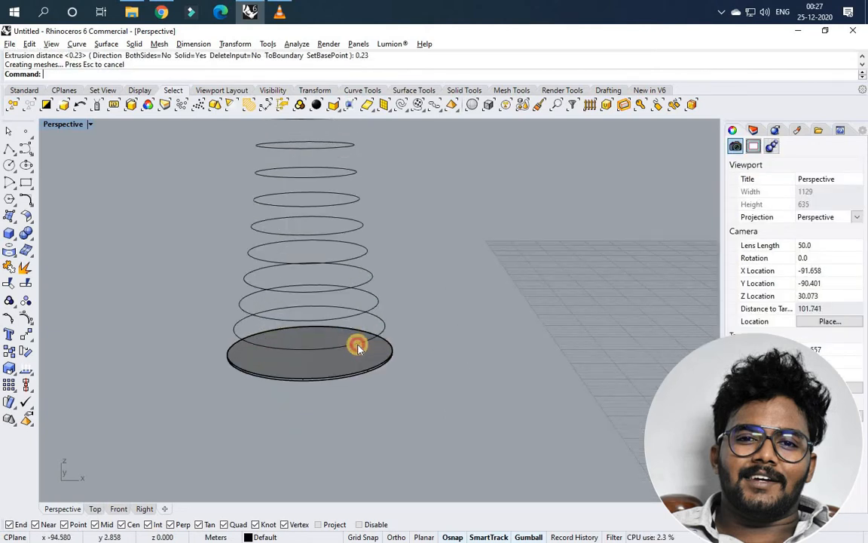
Step: Extrude the second contour curve from the base as a solid slab 0.23 m thick
left_click(357, 345)
key("Return")
type("0")
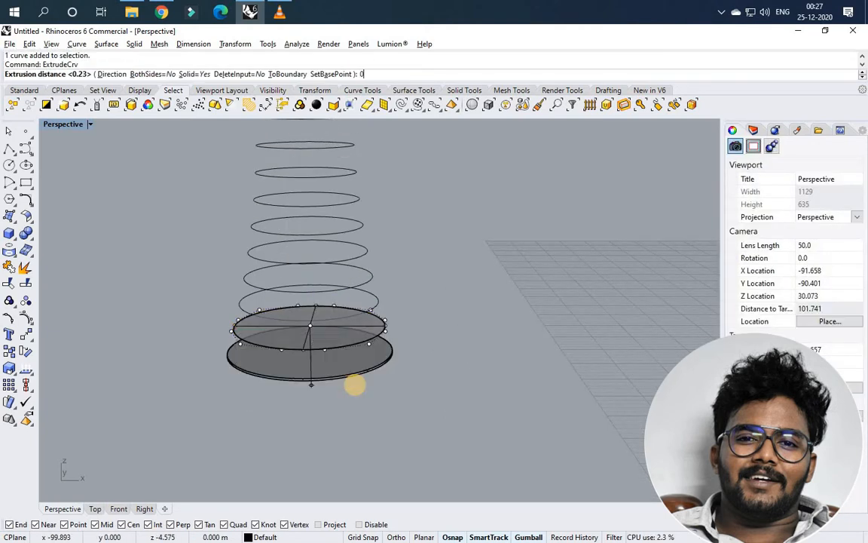
type(".23")
key("Return")
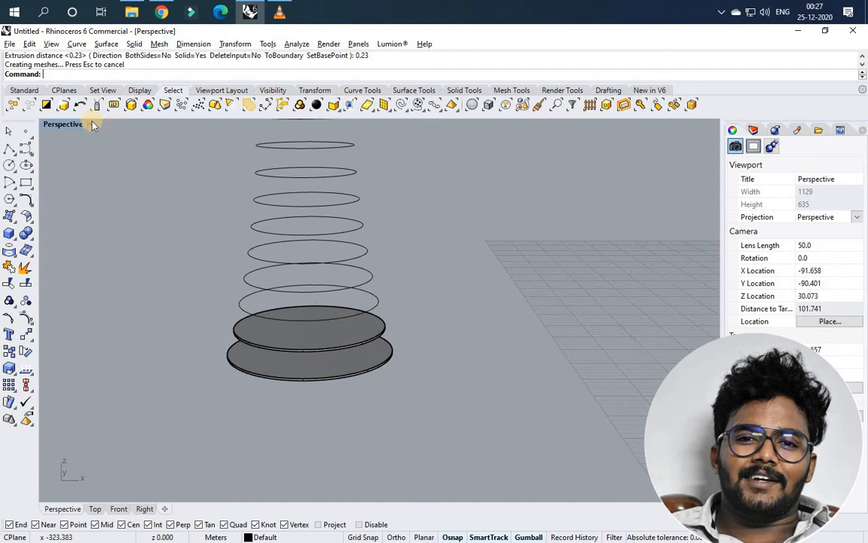
Step: Show the hidden tower skin again around the contours and the two floor slabs
left_click(90, 123)
left_click(162, 169)
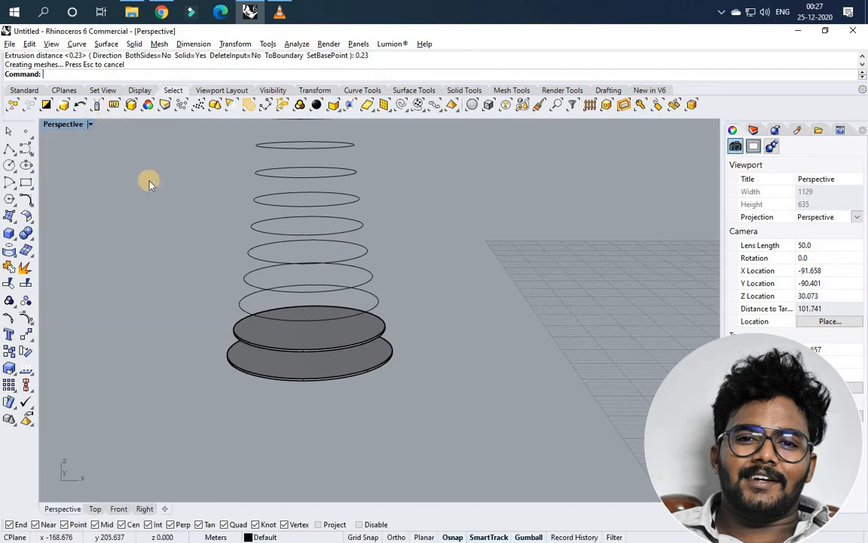
middle_click(168, 174)
left_click(142, 172)
left_click(150, 190)
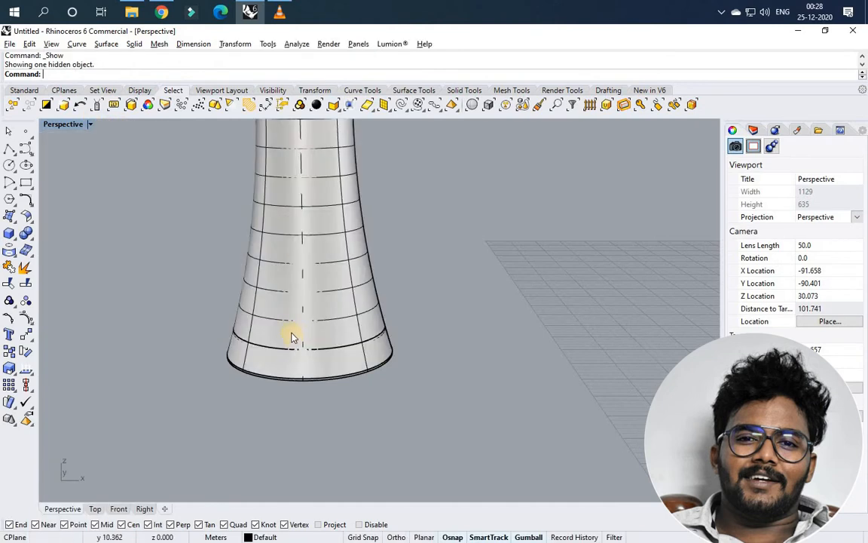
Step: Create a Glass material and assign it to the tower skin
scroll(291, 337, "up", 4)
scroll(304, 295, "down", 8)
right_click_drag(254, 314, 286, 291)
scroll(257, 263, "up", 6)
right_click_drag(257, 262, 298, 242)
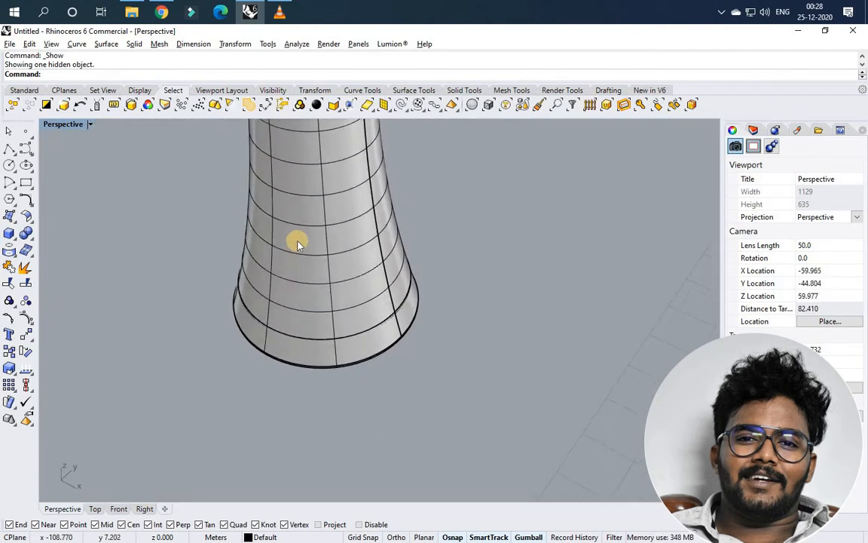
left_click(298, 243)
middle_click(296, 241)
key("Escape")
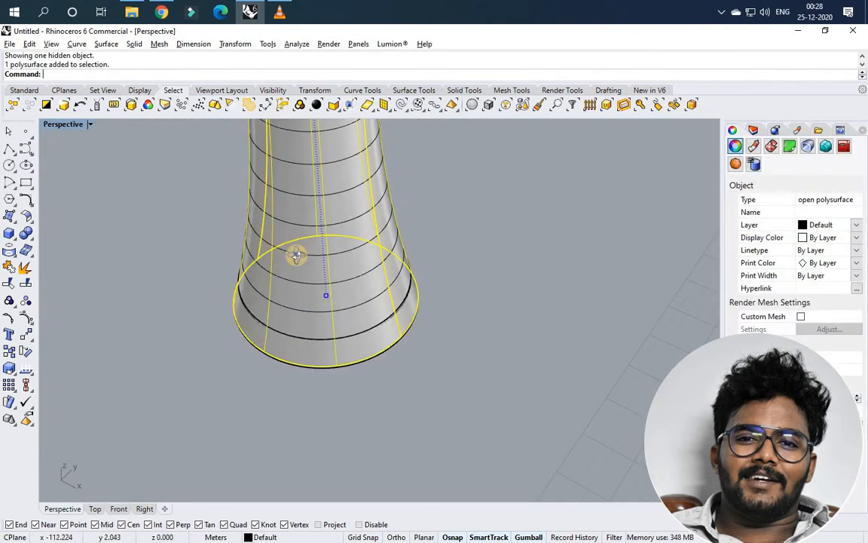
scroll(294, 235, "up", 3)
right_click_drag(294, 235, 667, 169)
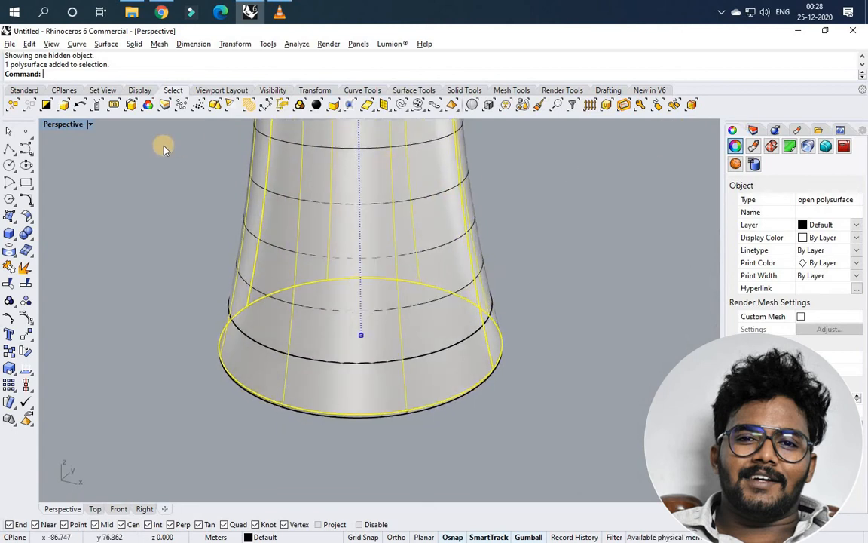
left_click(754, 130)
left_click(494, 219)
left_click(351, 243)
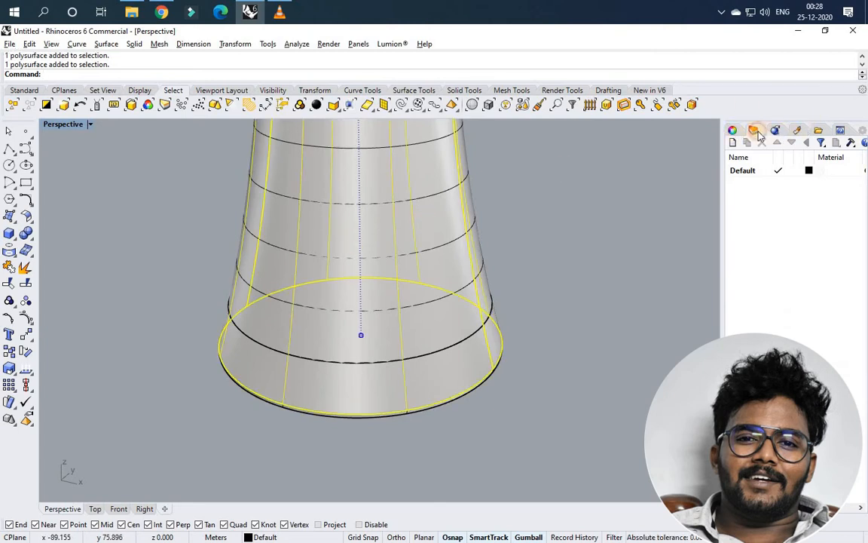
left_click(796, 131)
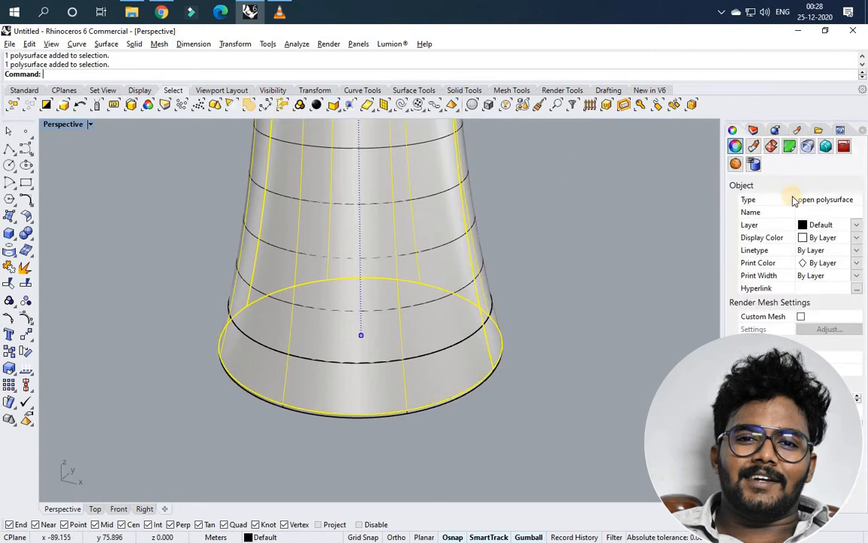
left_click(776, 130)
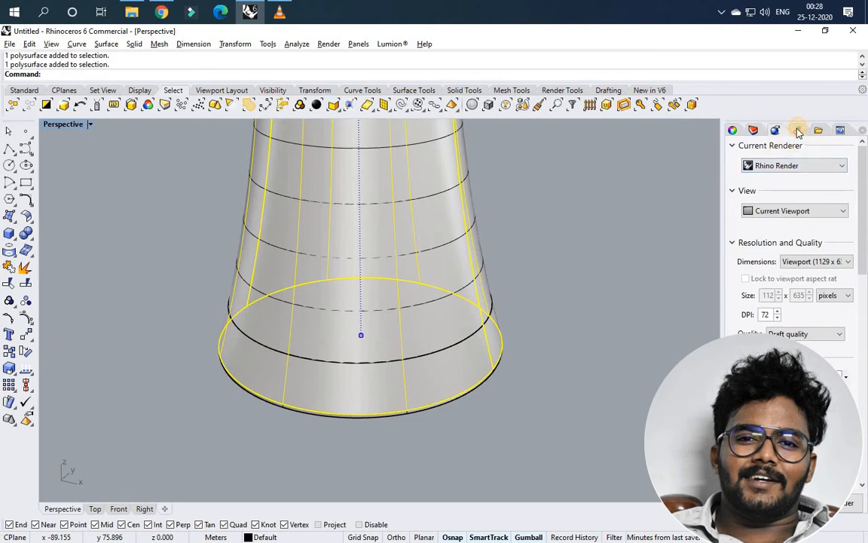
left_click(798, 132)
left_click(733, 167)
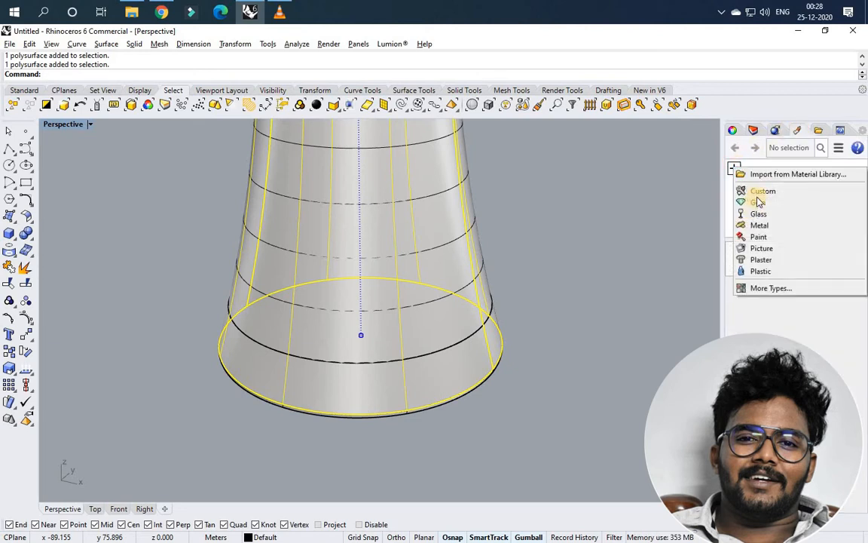
left_click(756, 201)
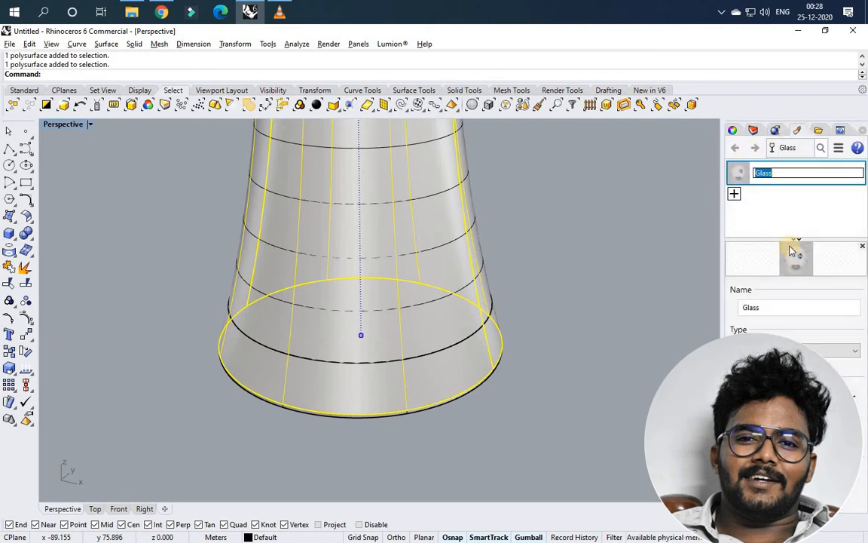
left_click_drag(740, 173, 463, 285)
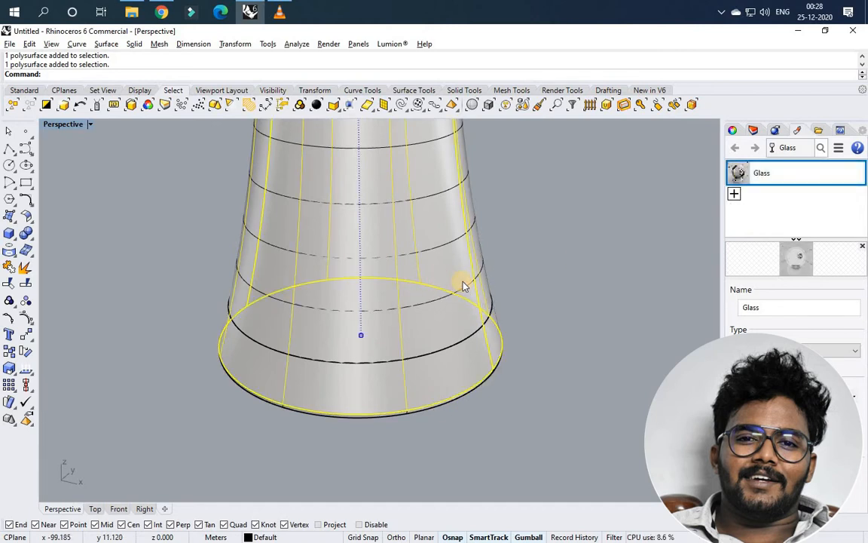
Step: Examine the glass skin and slabs up close in Rendered display mode, then return the viewport to Shaded
left_click(88, 124)
left_click(75, 181)
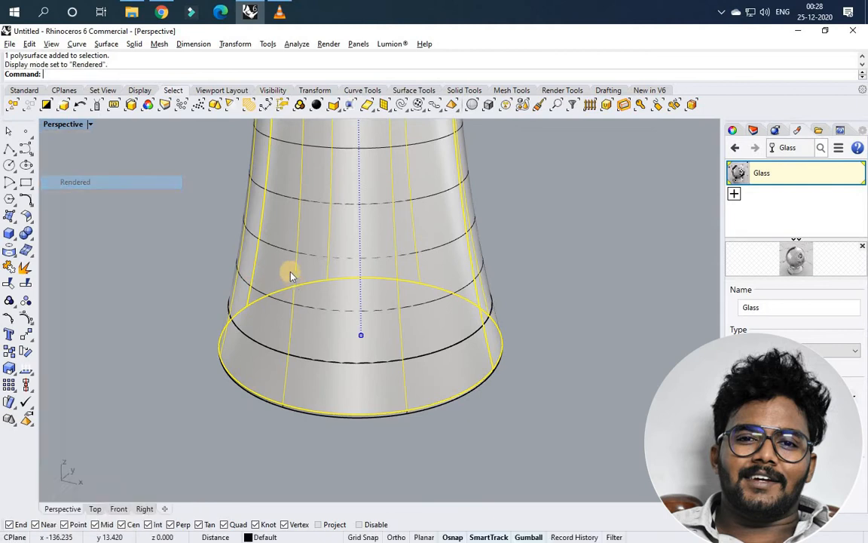
scroll(218, 300, "up", 8)
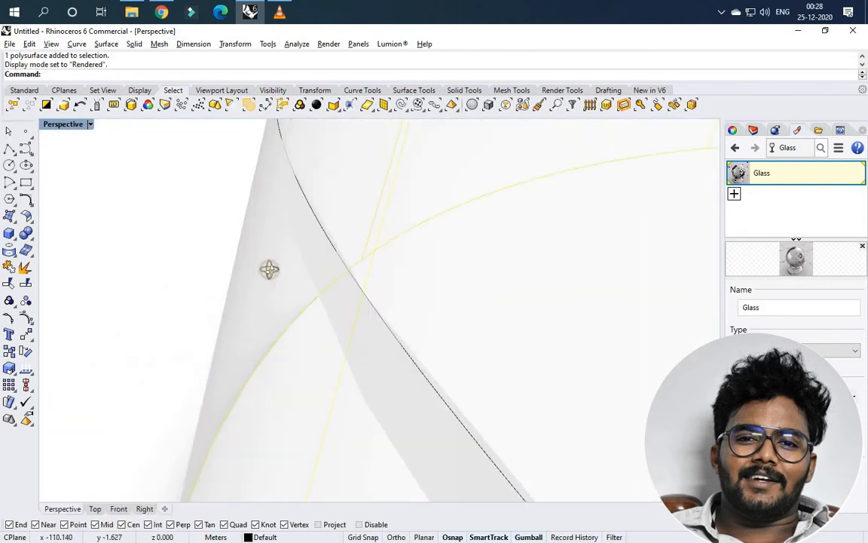
right_click_drag(269, 269, 285, 218)
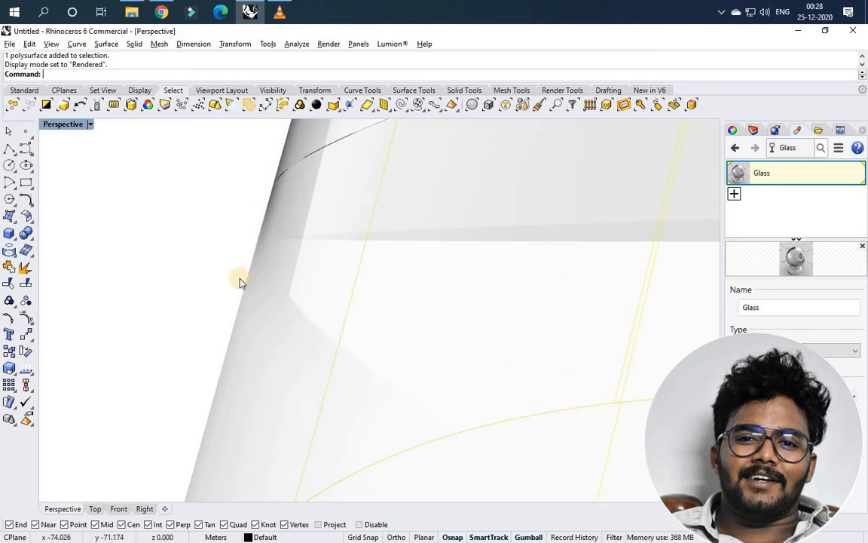
scroll(292, 293, "down", 10)
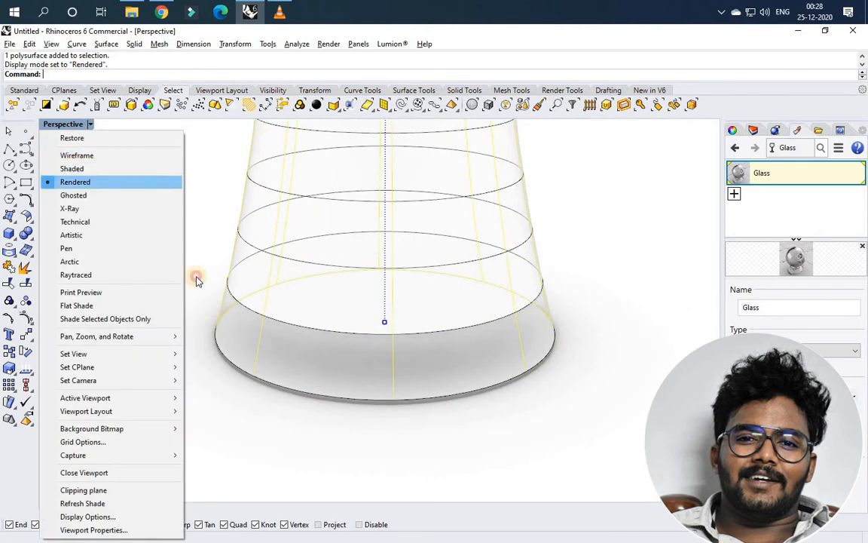
left_click(74, 169)
Step: Hide the glass tower skin from the viewport
scroll(373, 367, "down", 7)
scroll(403, 370, "up", 5)
left_click(404, 371)
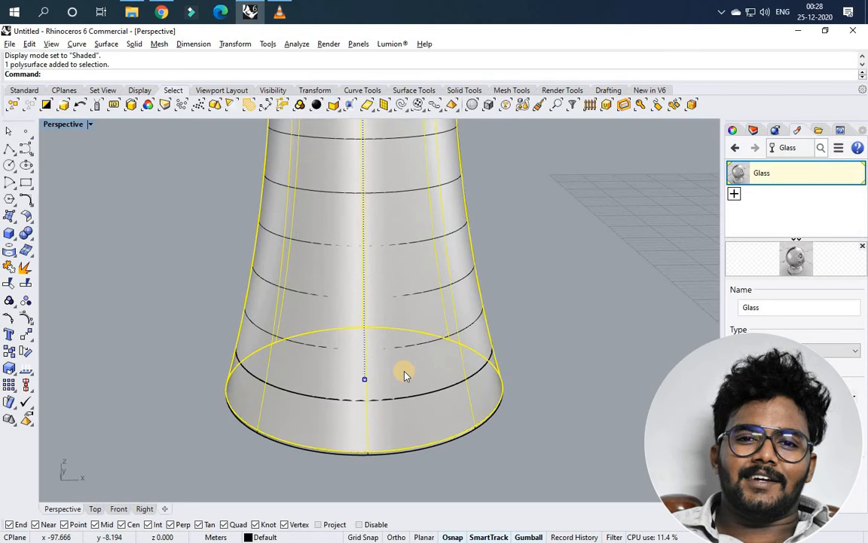
middle_click(353, 349)
left_click(363, 365)
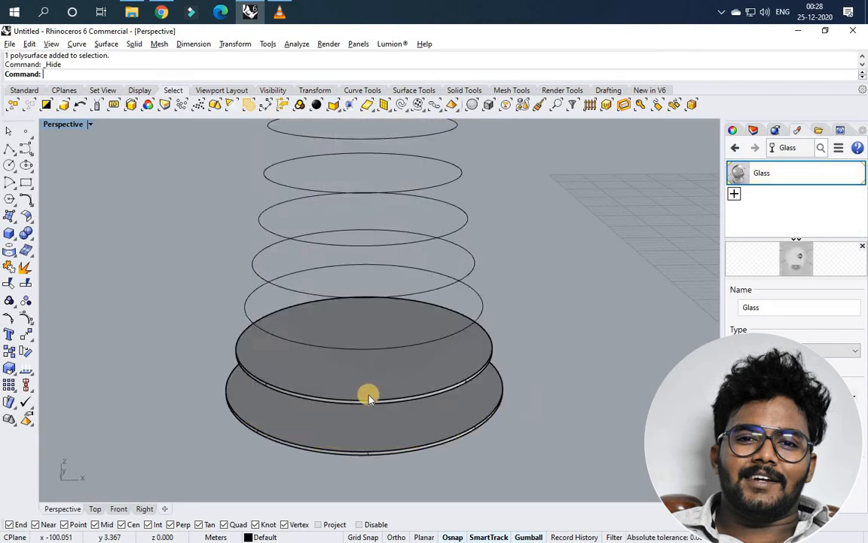
Step: Delete the two extruded floor slabs at the base of the contours
left_click(379, 393)
middle_click(380, 391)
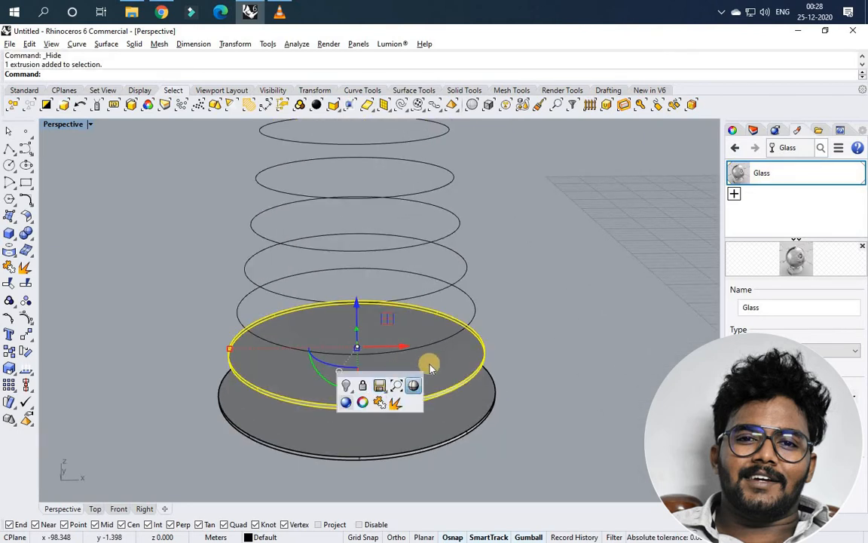
left_click(442, 422, "shift")
key("Delete")
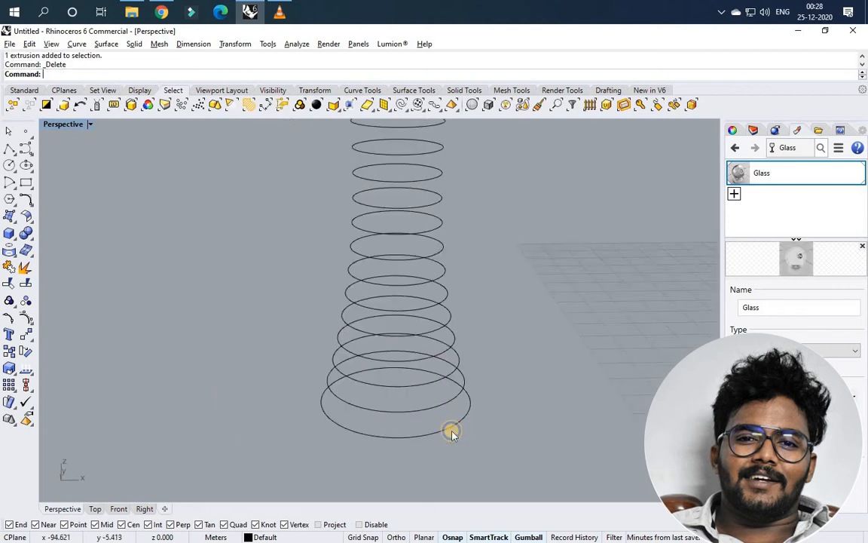
Step: Offset the lowest floor contour outward by 1 m
left_click(451, 430)
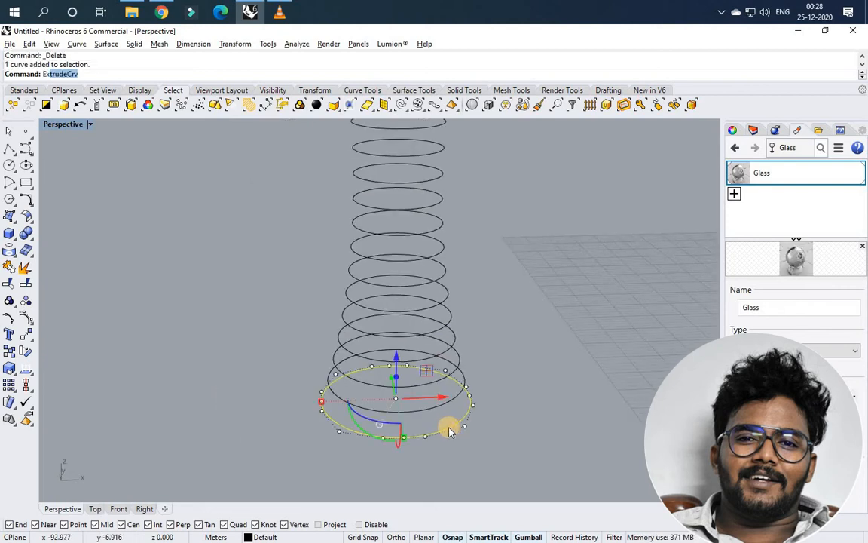
key("BackSpace")
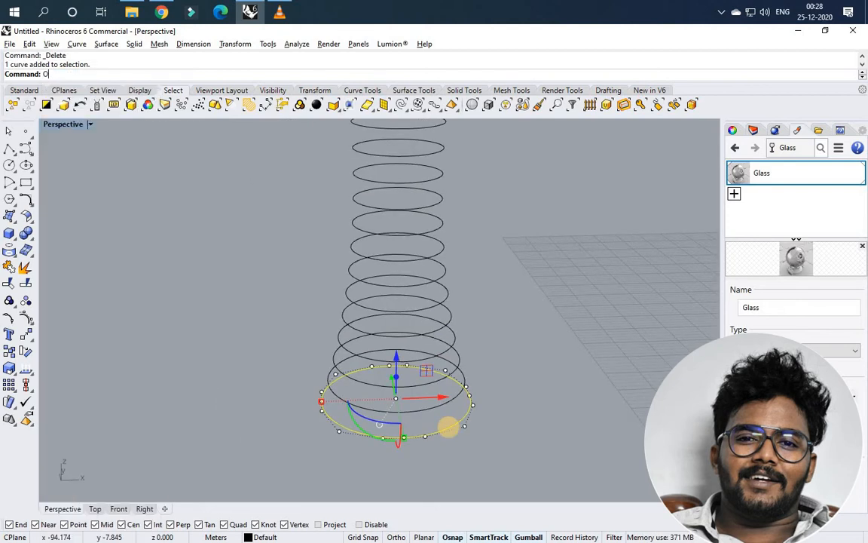
key("Return")
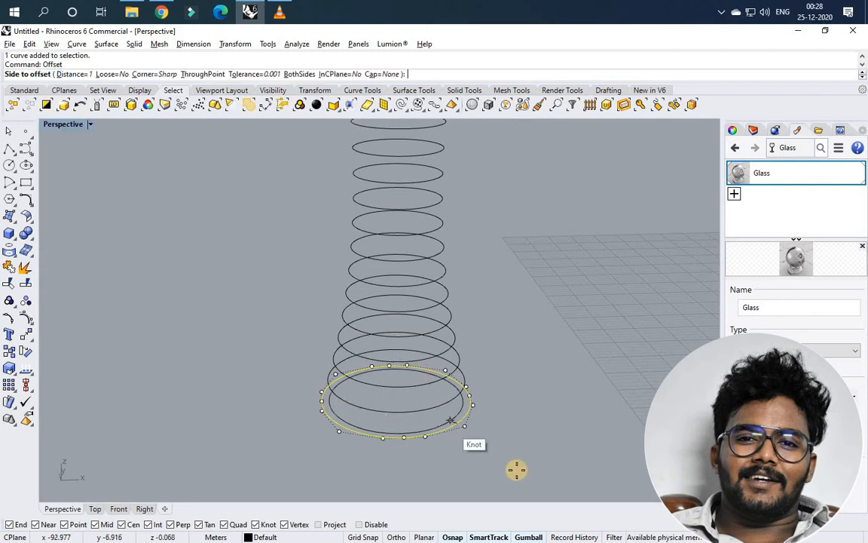
left_click(576, 483)
scroll(449, 362, "up", 3)
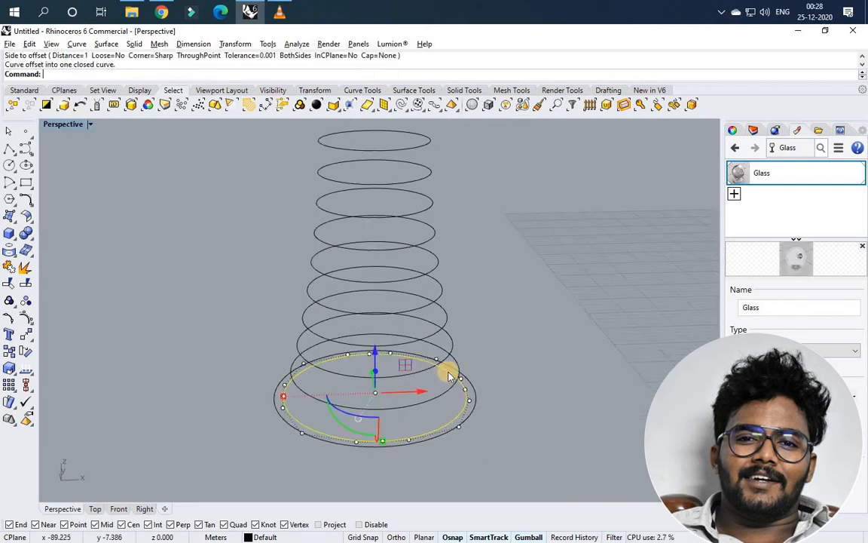
Step: Offset the second and third contours from the base outward by 1 m
left_click(452, 352)
key("Return")
left_click(448, 330)
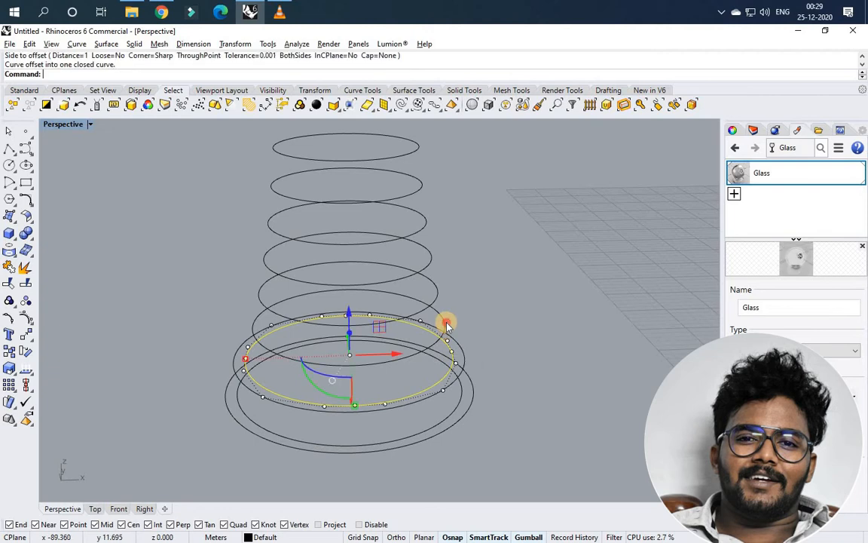
left_click(445, 325)
key("Return")
left_click(494, 319)
scroll(443, 301, "down", 5)
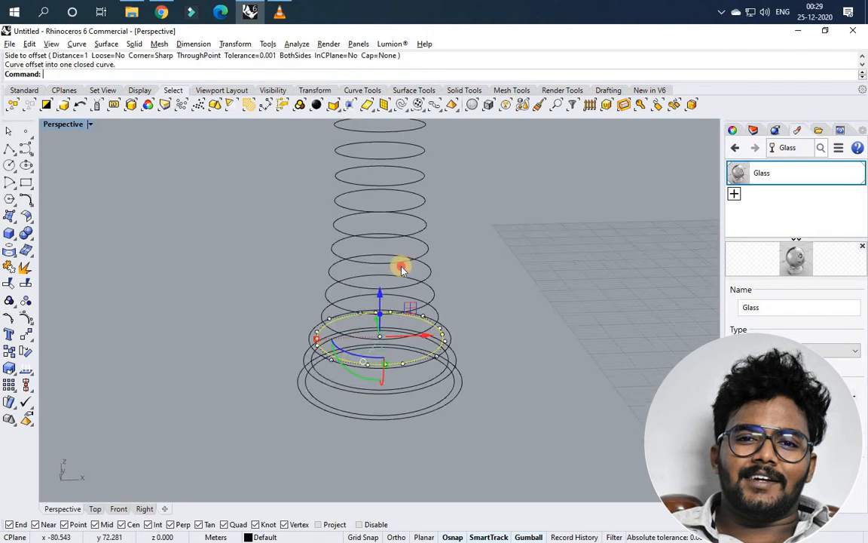
Step: Offset the fourth, fifth and sixth contours from the base outward by 1 m
key("Return")
left_click(430, 308)
scroll(434, 335, "up", 2)
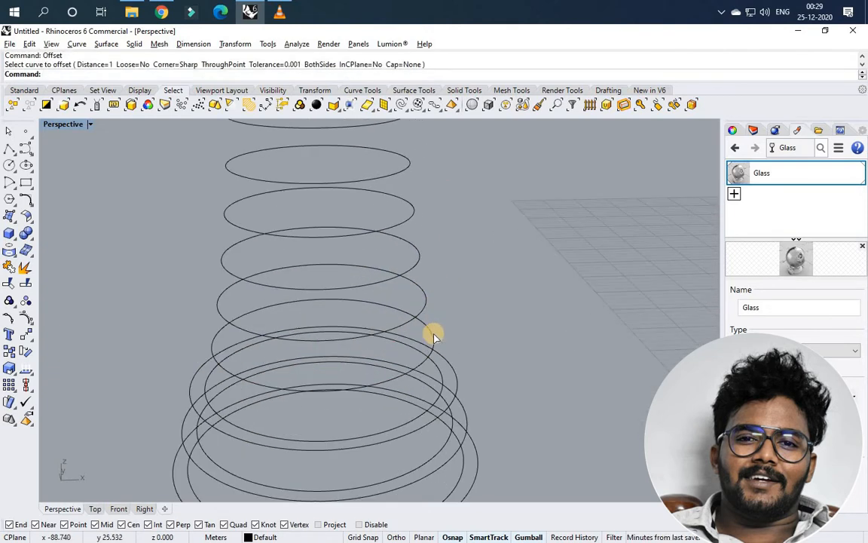
left_click(471, 326)
key("Return")
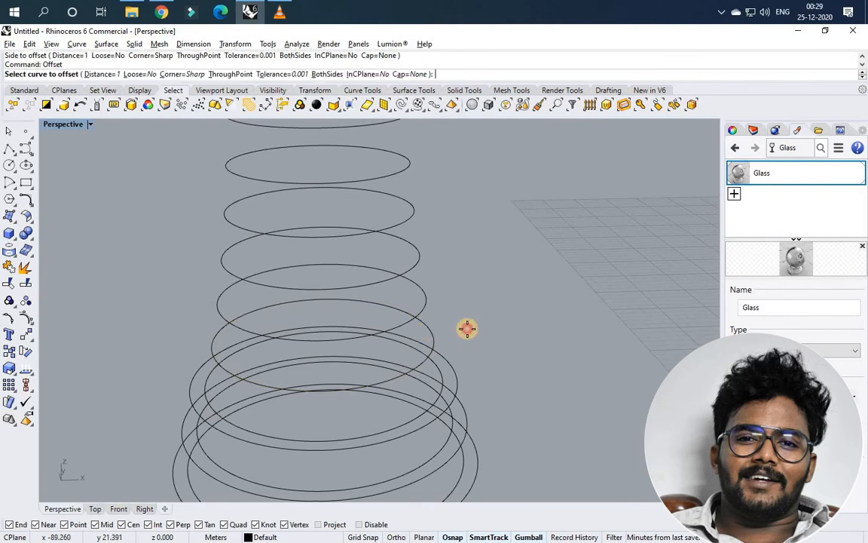
left_click(428, 291)
left_click(426, 294)
left_click(426, 295)
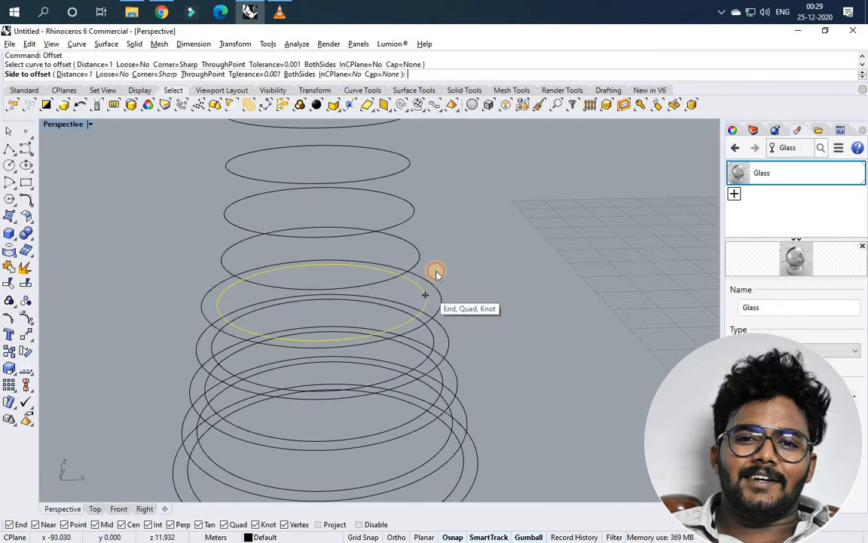
left_click(436, 274)
right_click(480, 272)
left_click(419, 261)
left_click(473, 330)
Step: Offset the seventh, eighth and ninth contours from the base outward by 1 m
scroll(431, 254, "down", 2)
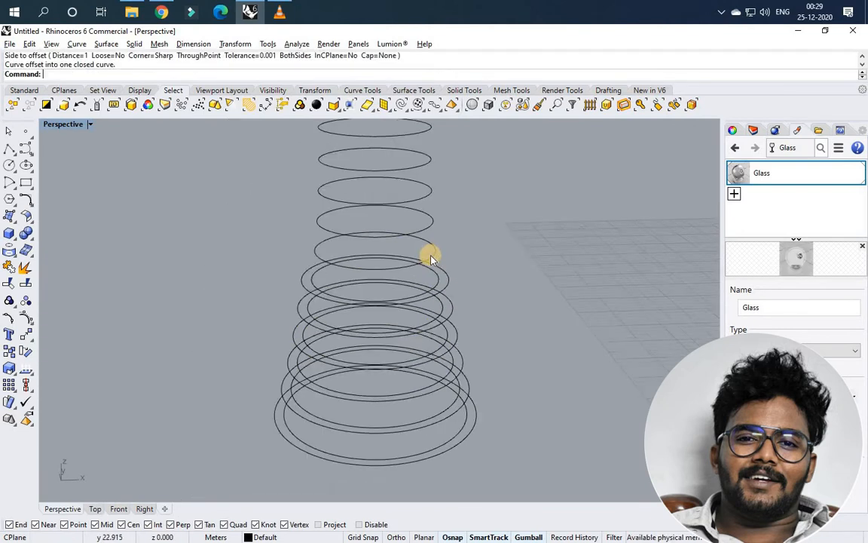
left_click(479, 274)
right_click(480, 273)
left_click(453, 245)
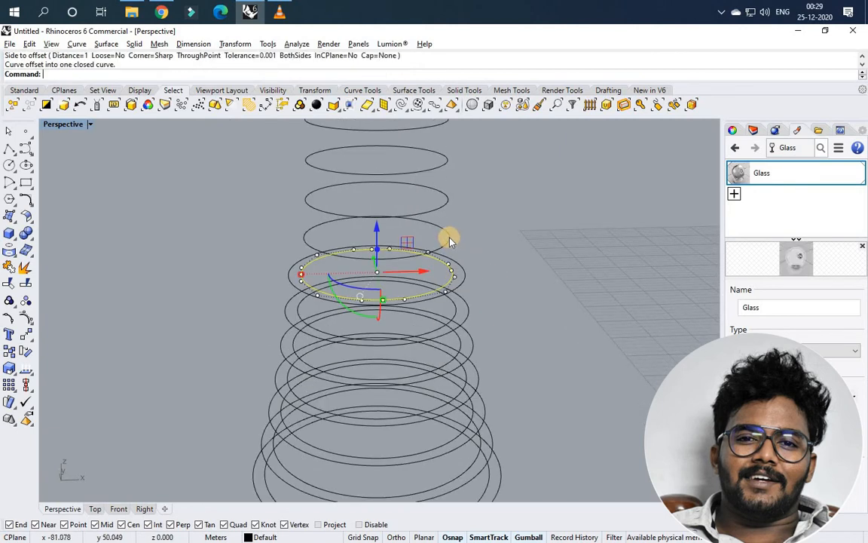
left_click(450, 238)
right_click(477, 239)
left_click(445, 230)
scroll(426, 249, "down", 5)
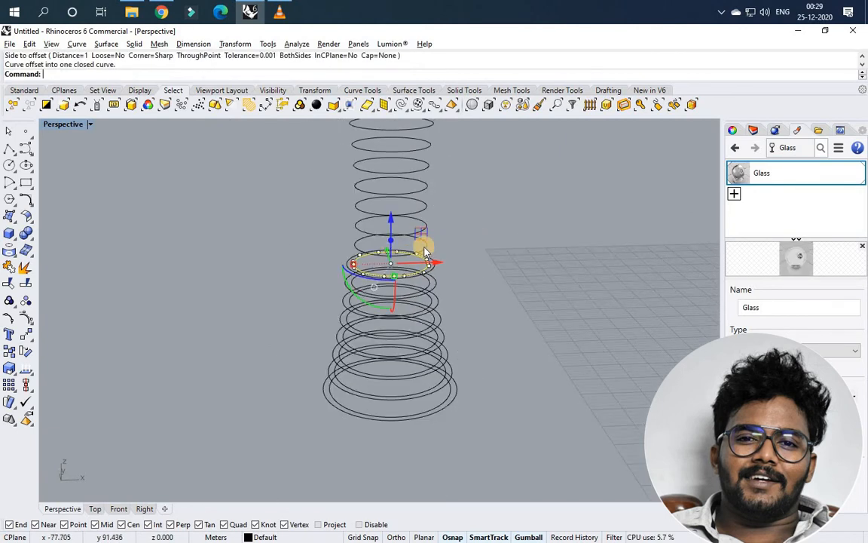
scroll(429, 249, "up", 3)
left_click(421, 254)
right_click(457, 259)
left_click(423, 231)
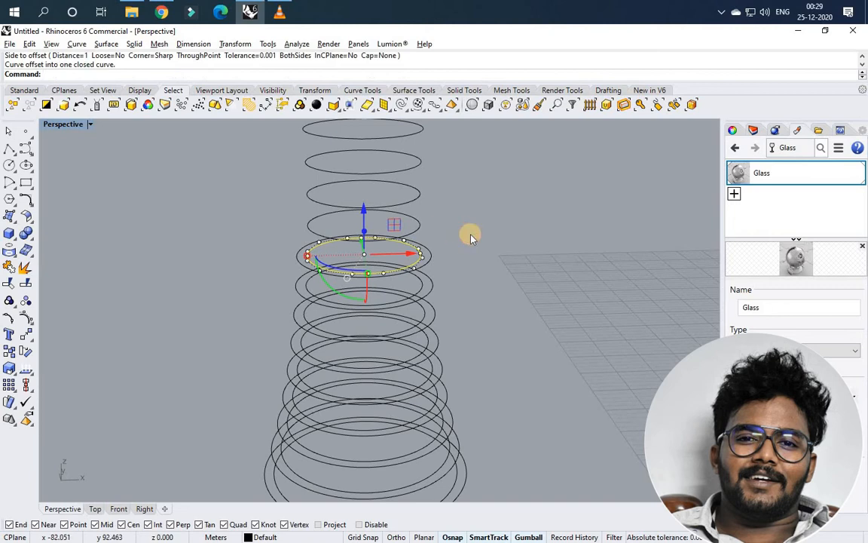
Step: Offset the tenth and eleventh contours from the base outward by 1 m
left_click(420, 226)
right_click(481, 244)
scroll(481, 244, "down", 2)
left_click(437, 240)
scroll(430, 260, "down", 3)
scroll(436, 241, "up", 5)
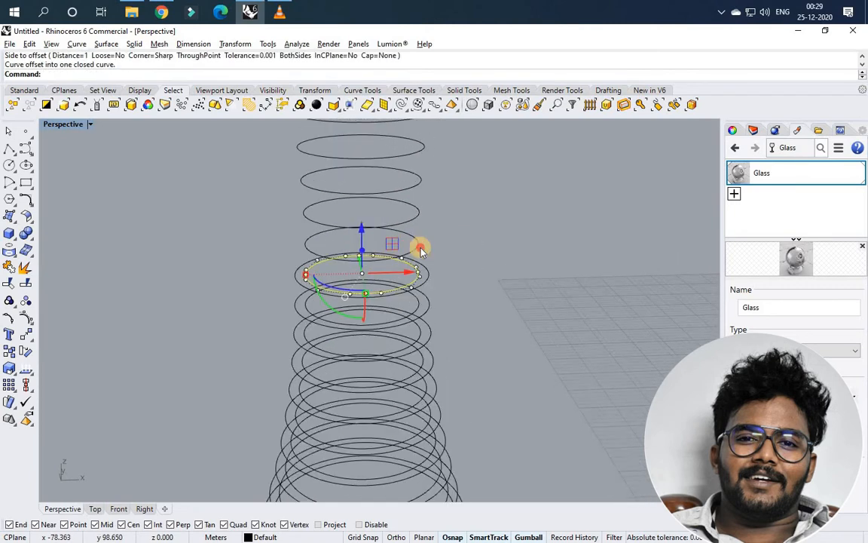
left_click(419, 246)
right_click(475, 252)
left_click(448, 253)
scroll(455, 257, "down", 2)
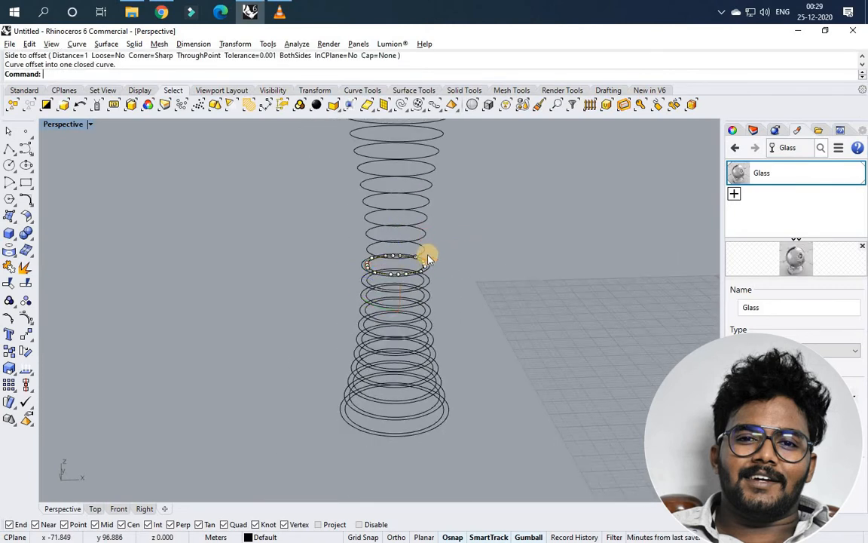
Step: Offset the twelfth and thirteenth contours, around the tower's narrow waist, outward by 1 m
key("Escape")
scroll(434, 256, "up", 3)
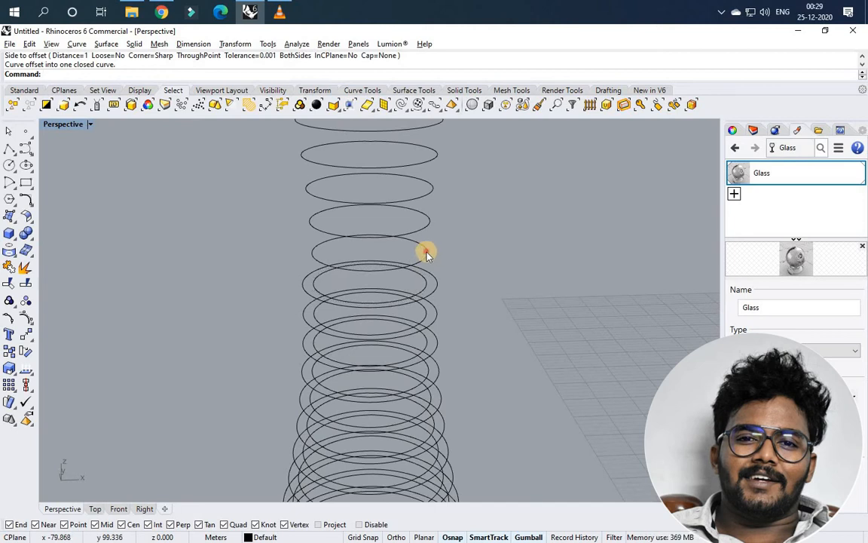
left_click(430, 252)
right_click(450, 256)
left_click(460, 265)
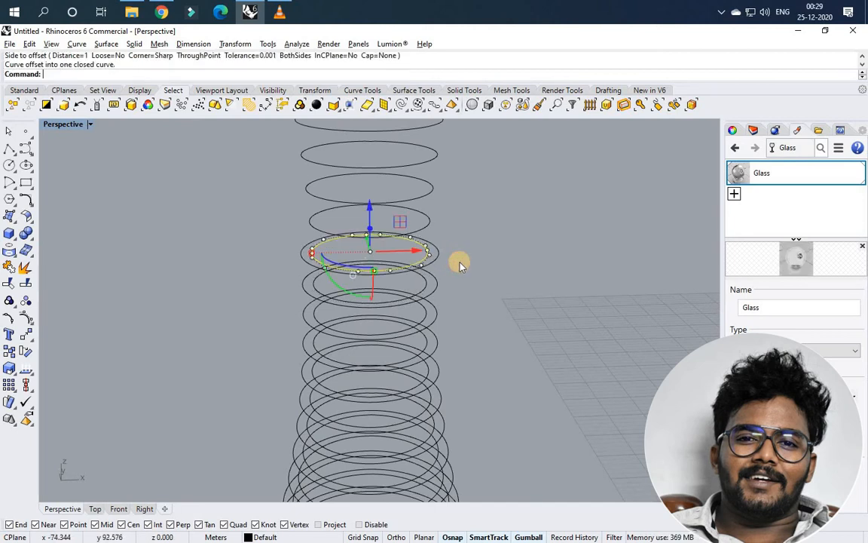
scroll(349, 315, "down", 3)
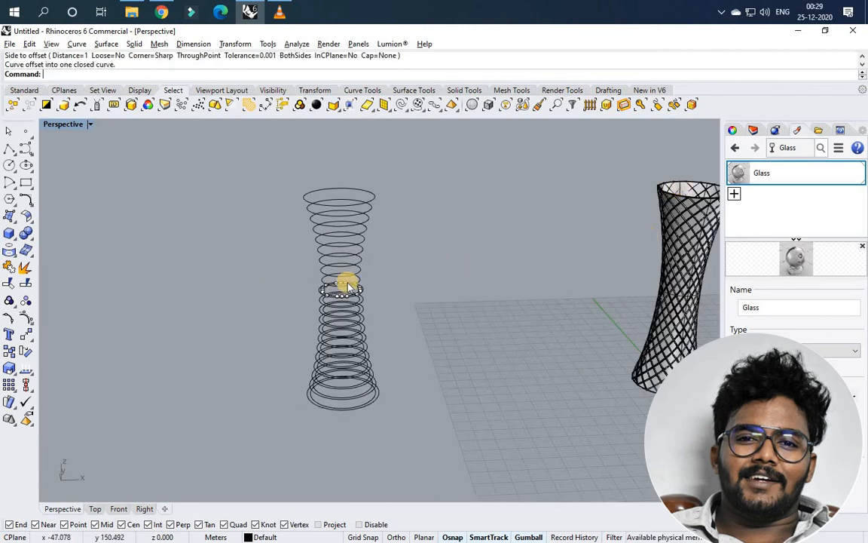
scroll(438, 287, "up", 3)
left_click(443, 288)
right_click(257, 368)
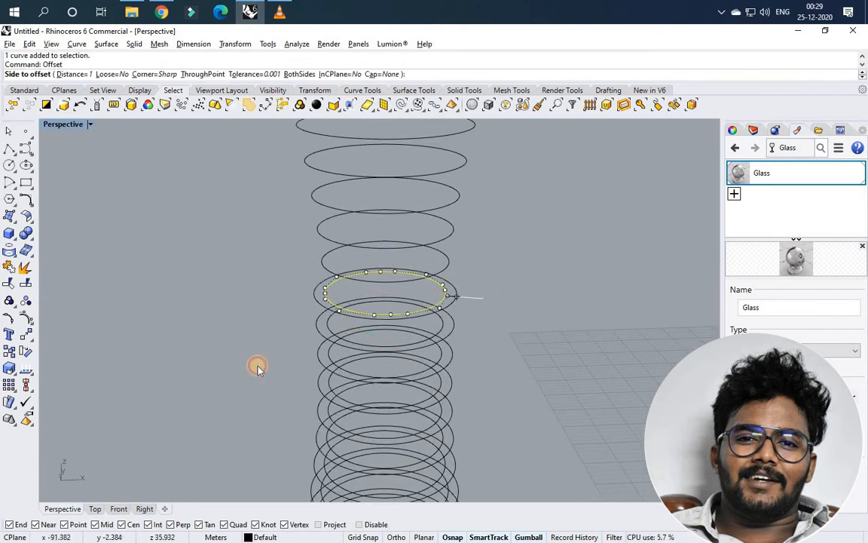
left_click(257, 366)
Step: Offset the four contours just above the waist, fourteenth to seventeenth from the base, outward by 1 m
scroll(257, 366, "down", 4)
scroll(374, 303, "up", 4)
left_click(394, 307)
right_click(418, 308)
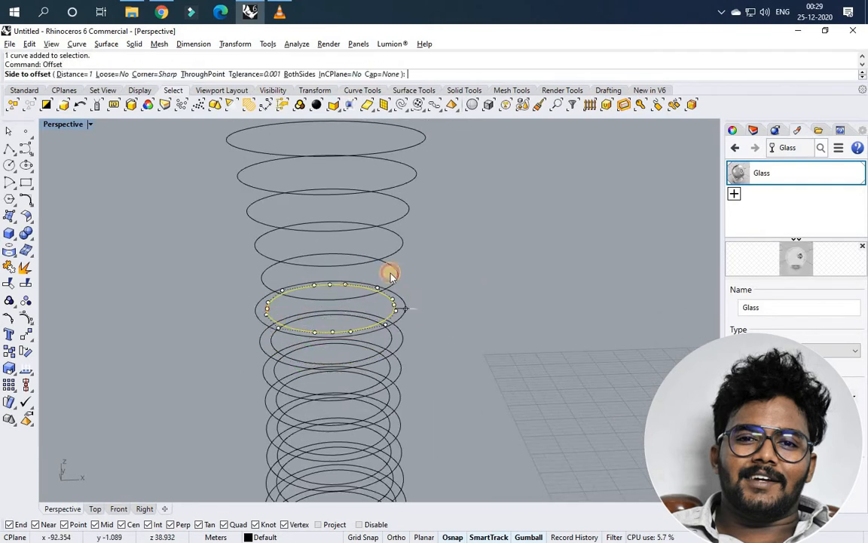
left_click(390, 275)
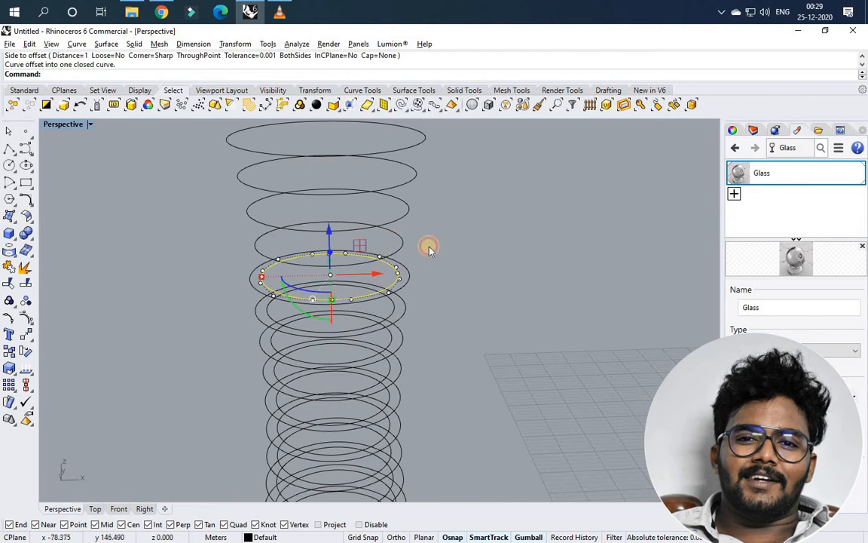
left_click(402, 245)
right_click(437, 250)
left_click(437, 249)
left_click(409, 211)
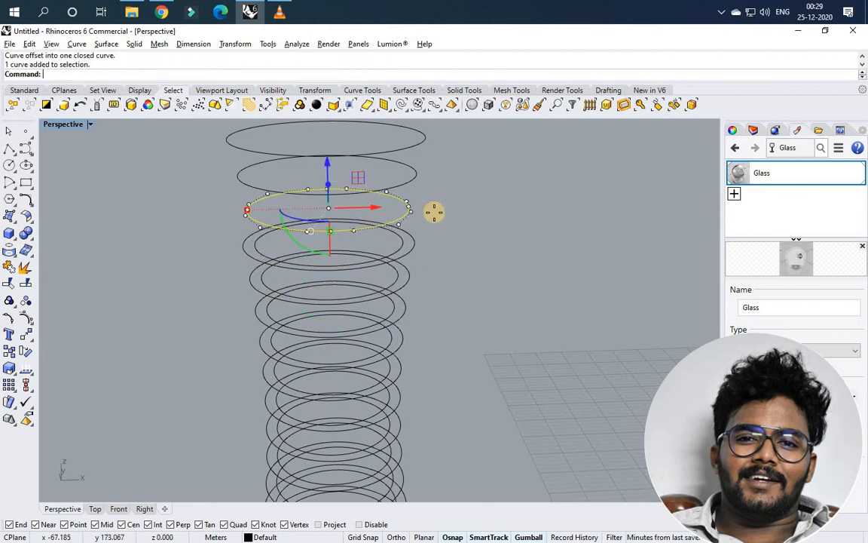
right_click(434, 211)
left_click(434, 211)
Step: Offset the four remaining contours at the top of the tower outward by 1 m
scroll(128, 262, "down", 9)
scroll(234, 177, "up", 6)
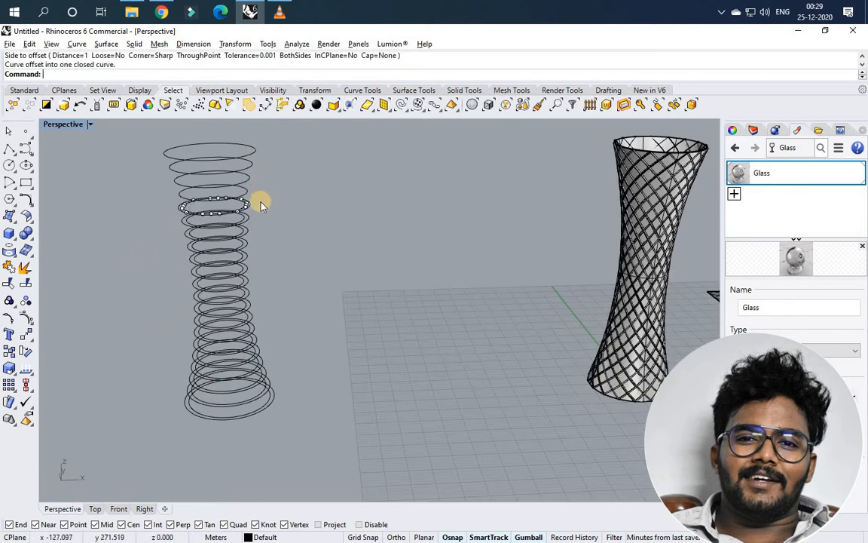
left_click(248, 228)
right_click(263, 207)
left_click(271, 207)
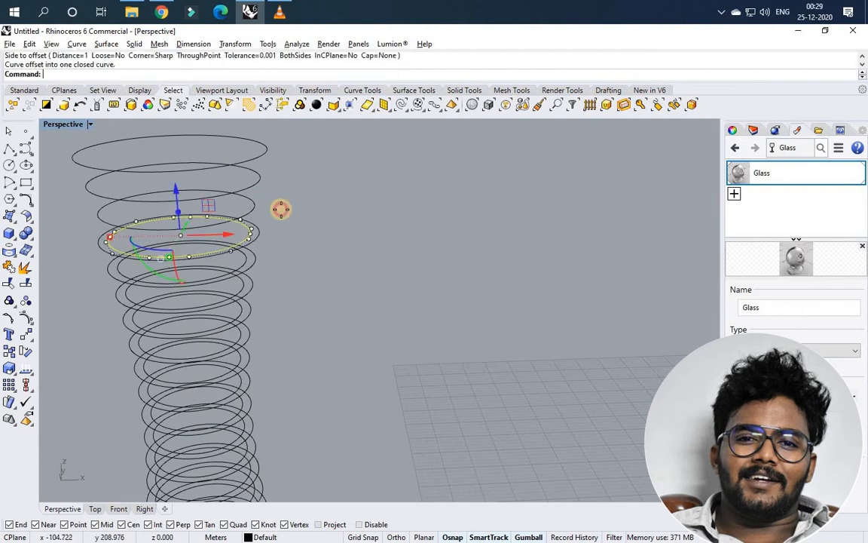
left_click(264, 182)
right_click(269, 178)
left_click(267, 153)
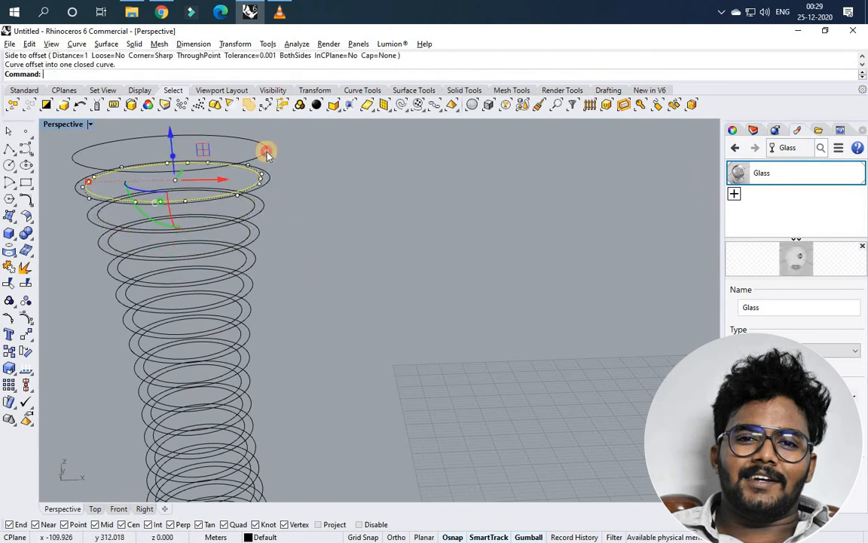
left_click(267, 150)
right_click(303, 165)
left_click(312, 260)
scroll(309, 290, "down", 5)
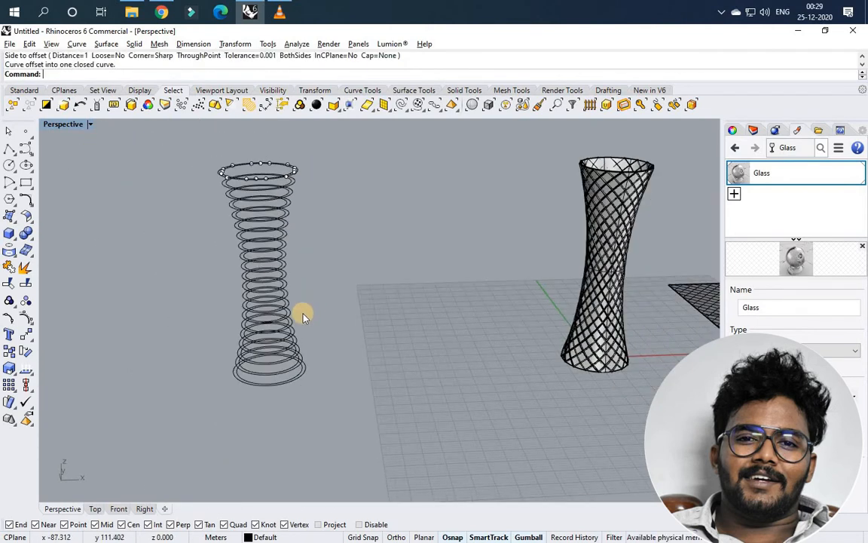
Step: Extrude the lowest outer offset curve 0.23 m into a solid floor slab
scroll(301, 392, "up", 5)
left_click(335, 358)
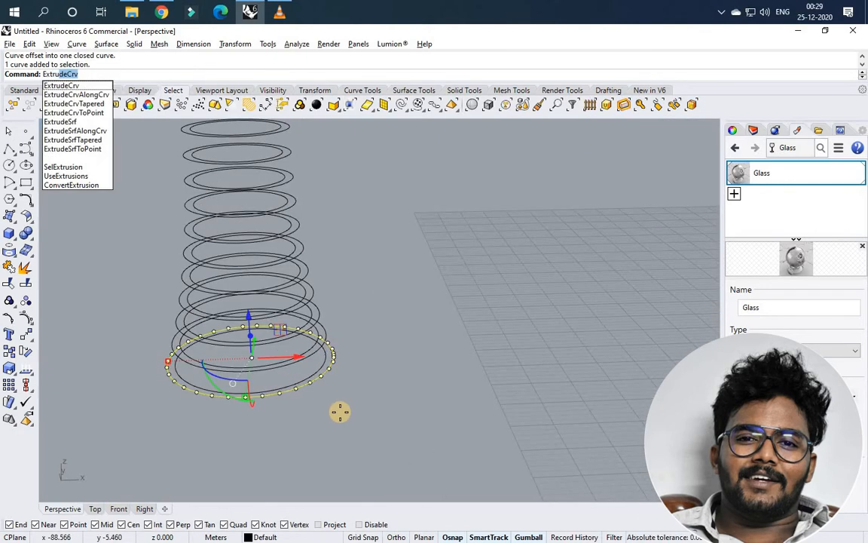
key("Return")
type("0.23")
key("Return")
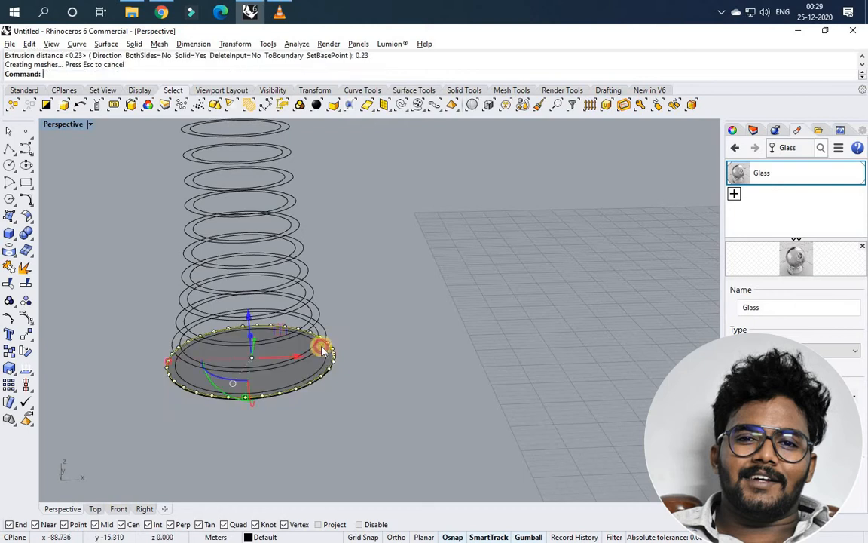
Step: Extrude the second, third and fourth outer offset curves from the base 0.23 m into solid floor slabs
scroll(328, 339, "up", 2)
left_click(335, 362)
key("Return")
key("Return")
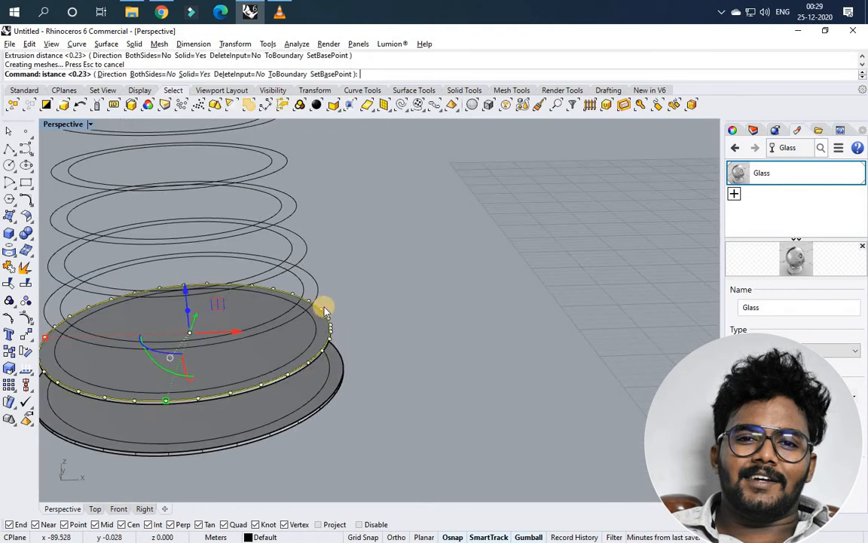
left_click(303, 251)
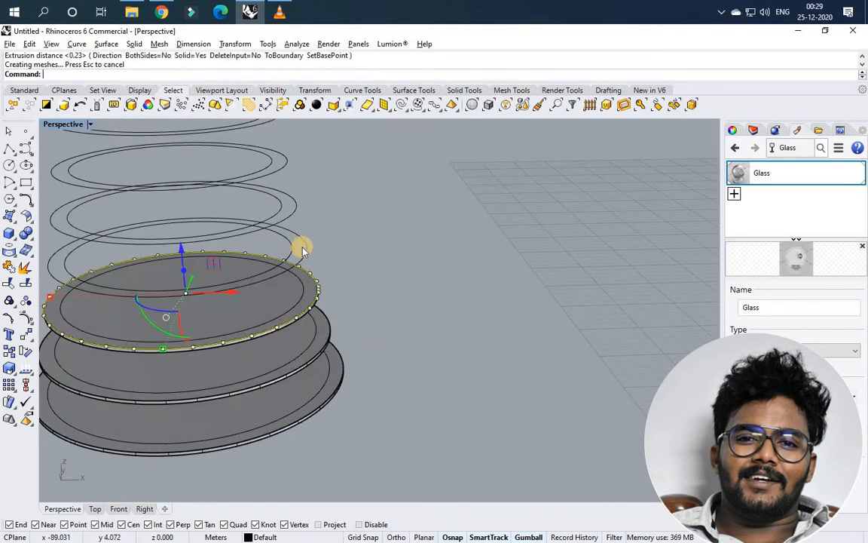
left_click(305, 248)
key("Return")
key("Return")
left_click(320, 285)
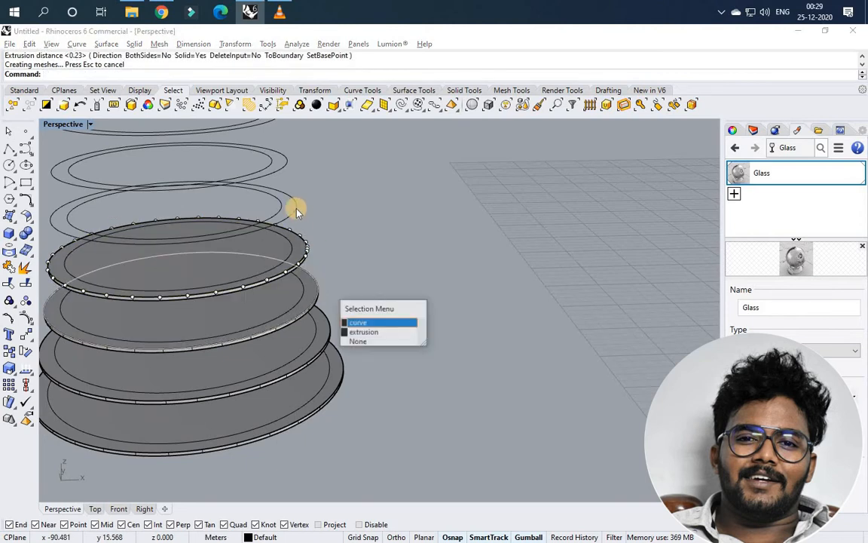
Step: Extrude the fifth and sixth outer offset curves from the base 0.23 m into solid floor slabs
left_click(300, 211)
left_click(296, 208)
key("Return")
key("Return")
scroll(309, 278, "down", 2)
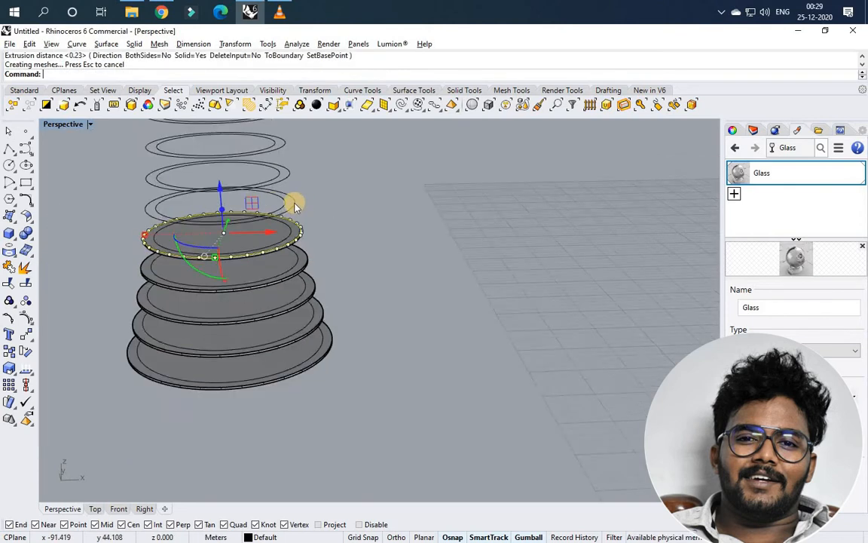
scroll(298, 203, "up", 2)
left_click(307, 240)
key("Return")
key("Return")
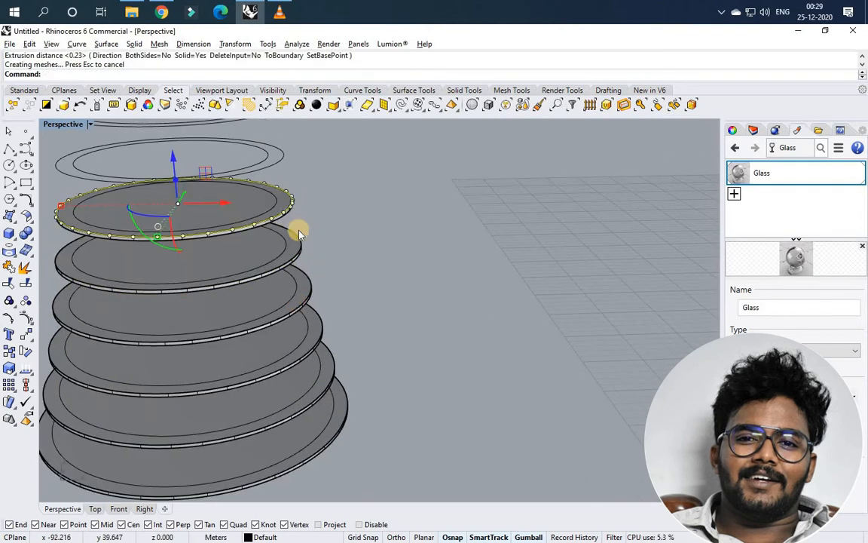
Step: Extrude the seventh and eighth outer offset curves from the base 0.23 m into solid floor slabs
key("Escape")
scroll(294, 239, "down", 3)
scroll(292, 243, "up", 3)
left_click(301, 255)
key("Return")
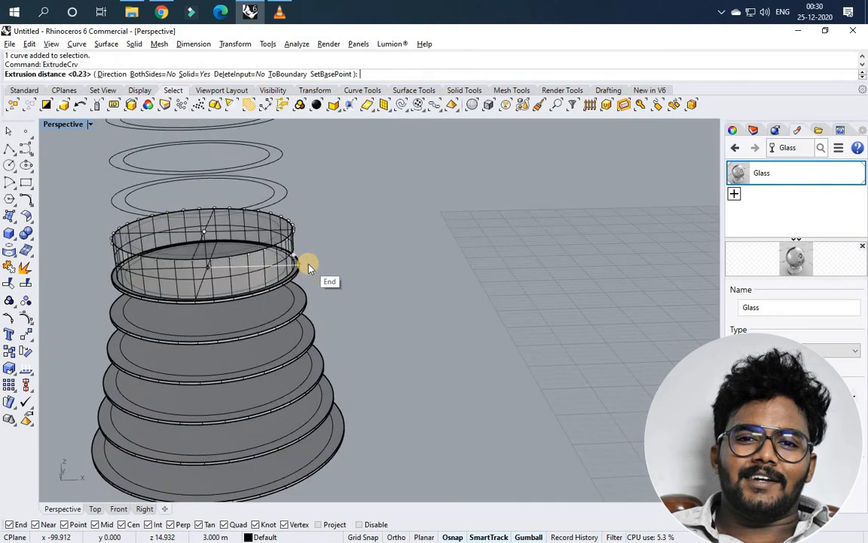
key("Return")
key("Escape")
scroll(307, 292, "down", 3)
scroll(296, 246, "up", 3)
left_click(307, 245)
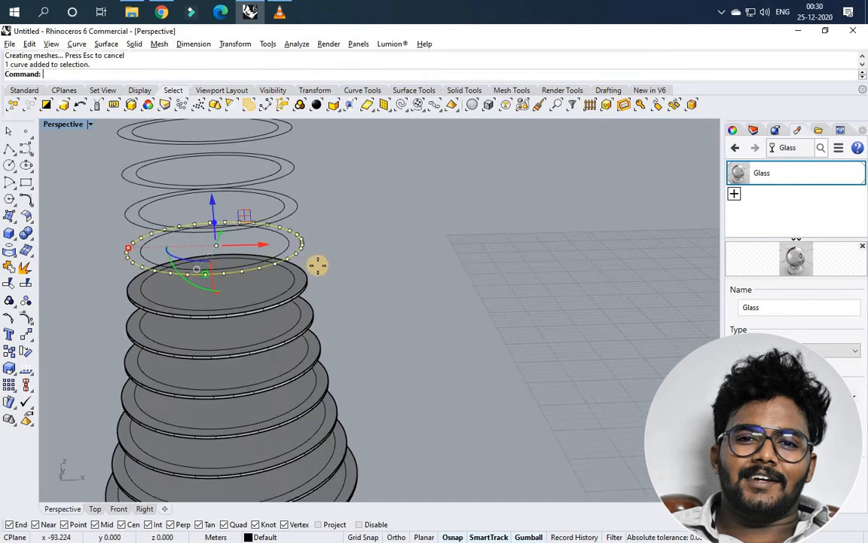
key("Return")
key("Return")
Step: Extrude the ninth and tenth outer offset curves from the base 0.23 m into solid floor slabs
scroll(305, 228, "down", 3)
key("Escape")
left_click(317, 250)
key("Return")
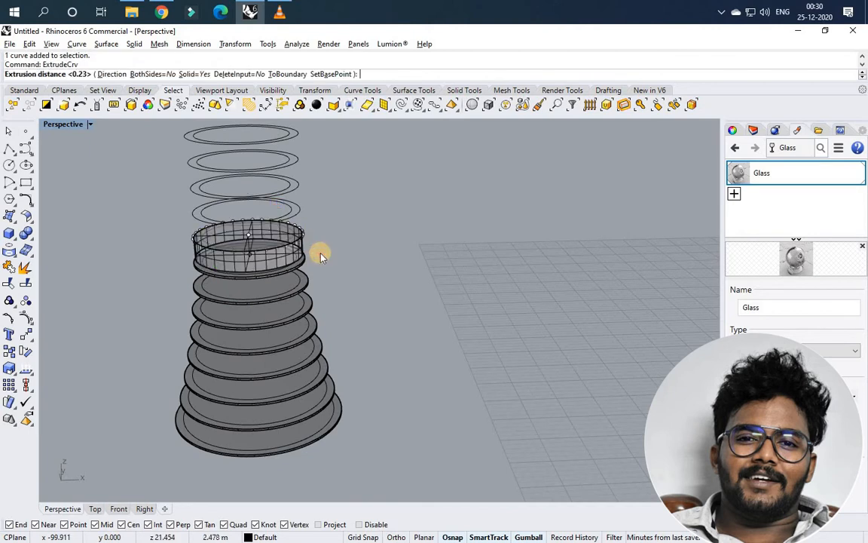
key("Return")
key("Escape")
scroll(309, 236, "up", 3)
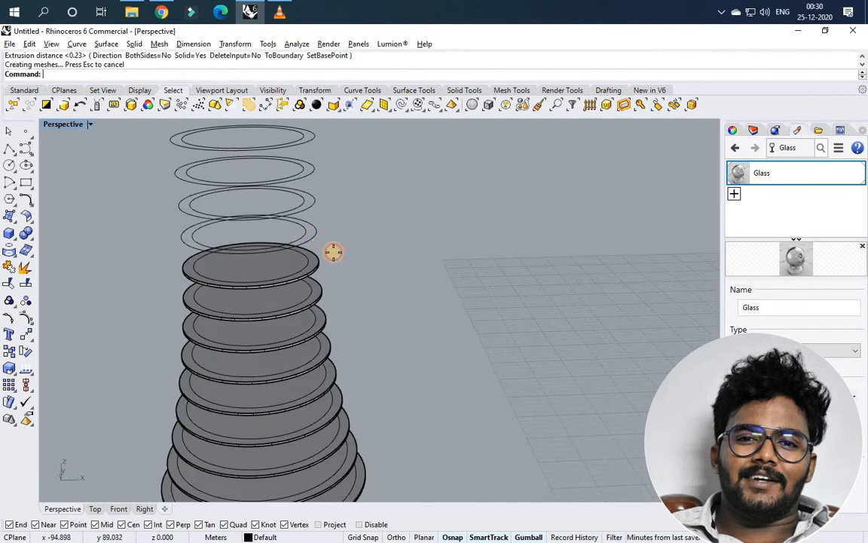
Step: Extrude the eleventh, twelfth and thirteenth outer offset curves from the base 0.23 m into solid floor slabs
left_click(334, 252)
key("Return")
key("Return")
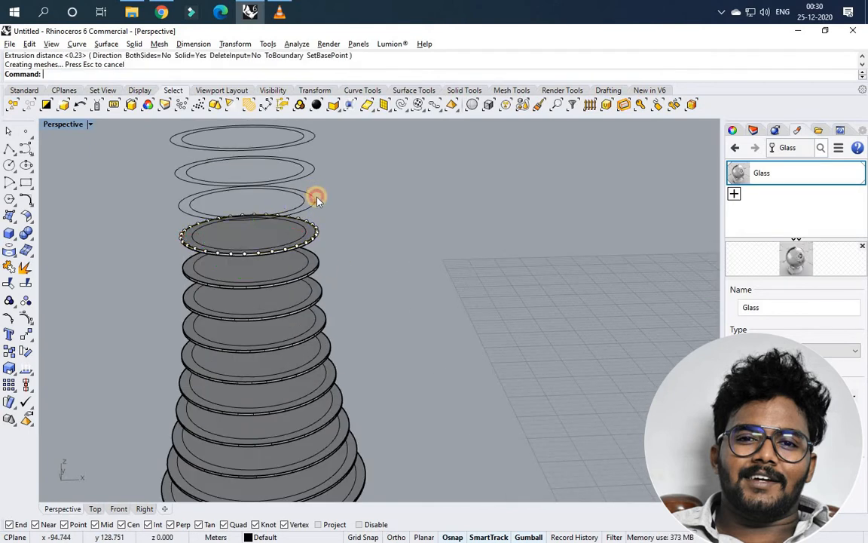
left_click(317, 197)
key("Return")
key("Return")
scroll(323, 231, "down", 3)
scroll(320, 205, "up", 3)
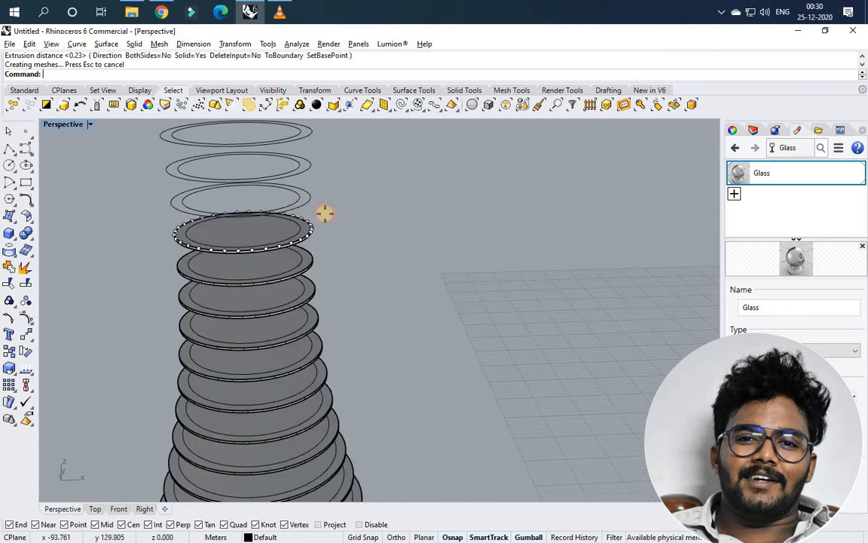
left_click(309, 199)
key("Return")
key("Return")
scroll(319, 201, "down", 3)
scroll(310, 233, "up", 3)
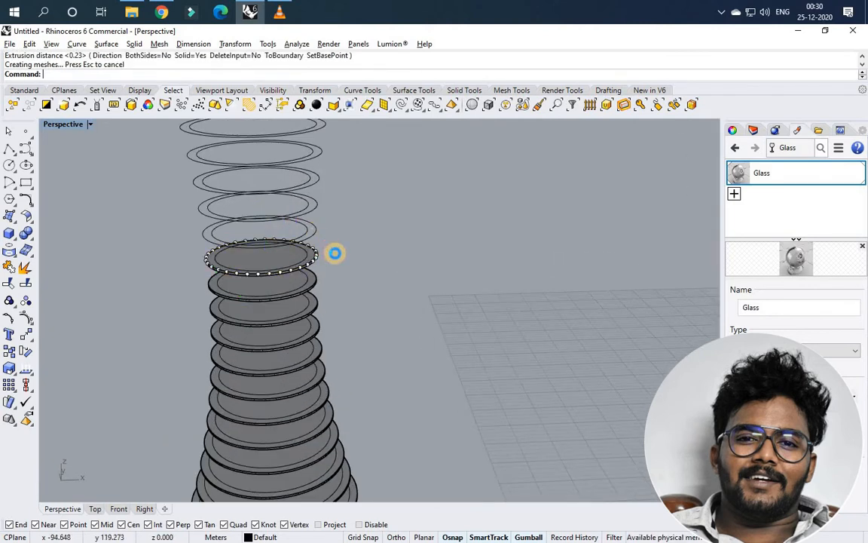
Step: Extrude the fourteenth and fifteenth outer offset curves from the base 0.23 m into solid floor slabs
left_click(326, 235)
key("Return")
scroll(323, 233, "down", 3)
scroll(340, 262, "up", 3)
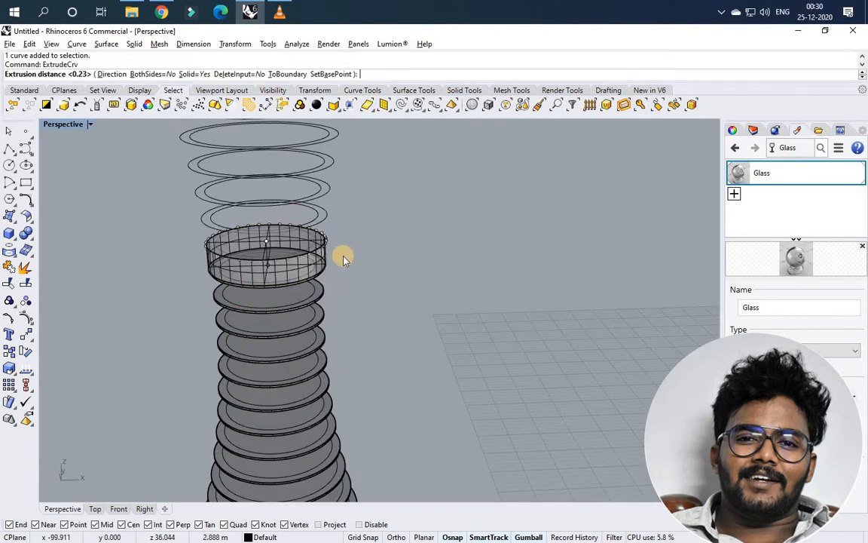
key("Return")
left_click(331, 214)
key("Return")
key("Return")
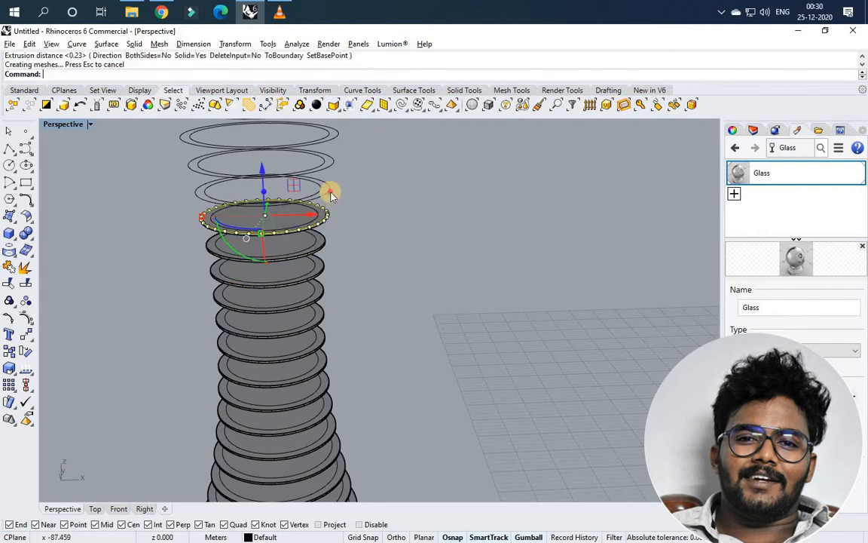
Step: Extrude the sixteenth, seventeenth and eighteenth outer offset curves from the base 0.23 m into solid floor slabs
left_click(329, 190)
key("Return")
key("Return")
left_click(337, 160)
key("Return")
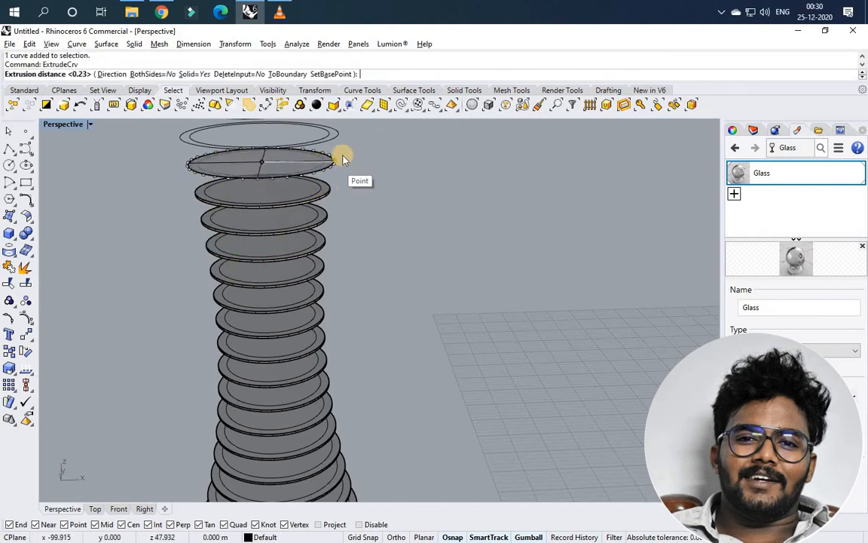
key("Return")
left_click(336, 139)
key("Return")
scroll(356, 202, "down", 2)
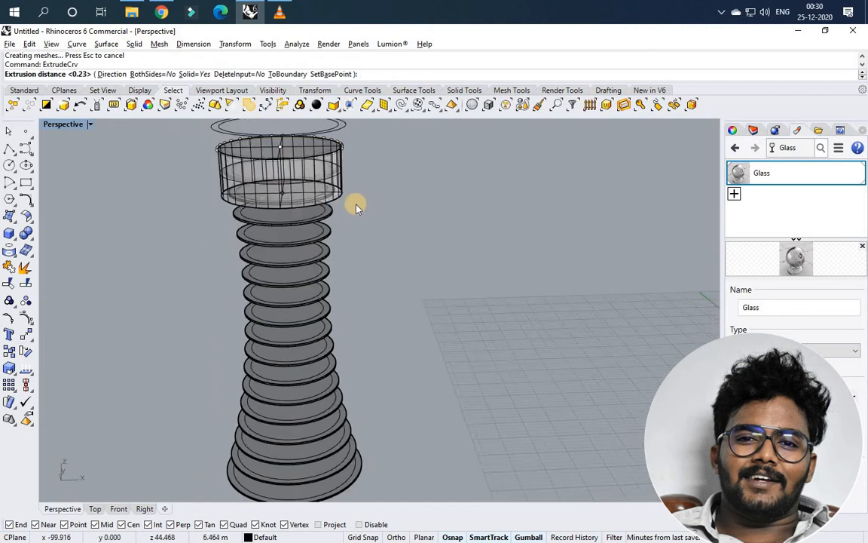
key("Return")
scroll(339, 181, "down", 2)
scroll(345, 184, "up", 4)
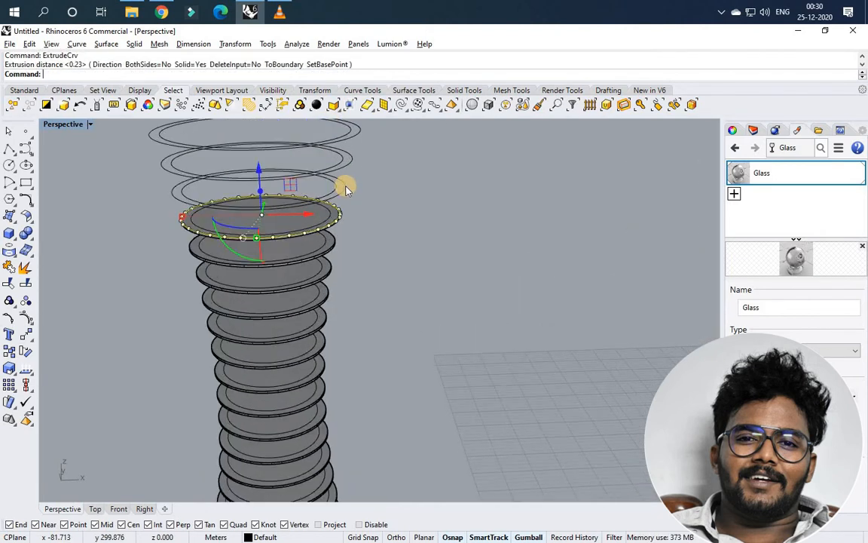
Step: Extrude the three remaining outer offset curves at the top of the tower 0.23 m into solid floor slabs
left_click(345, 183)
key("Return")
key("Return")
left_click(348, 156)
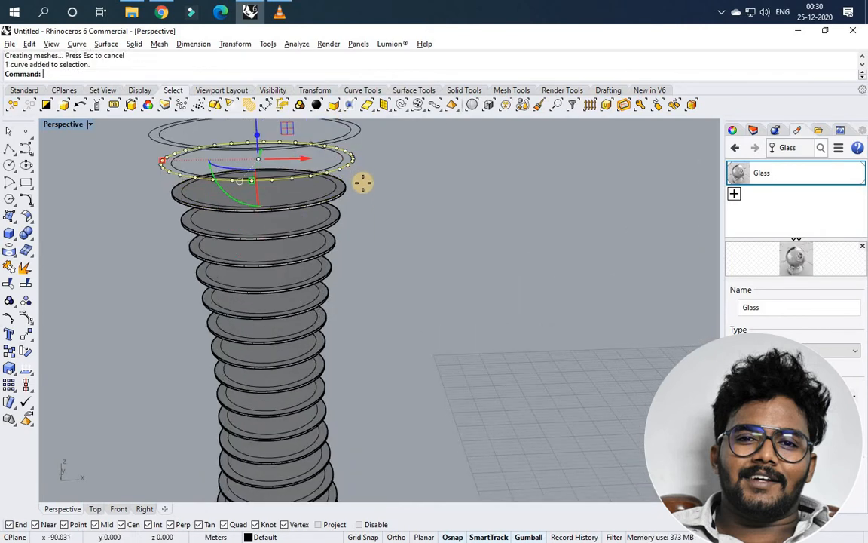
key("Return")
key("Return")
left_click(362, 138)
key("Return")
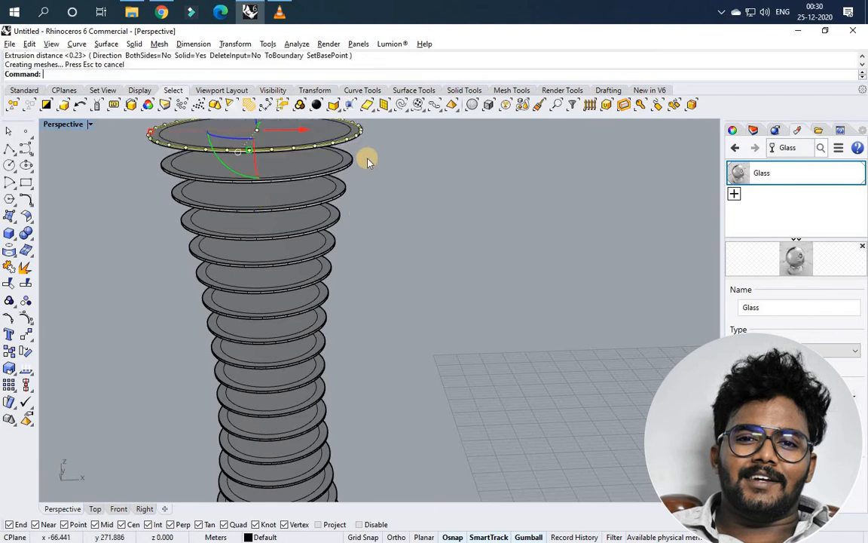
key("Return")
scroll(362, 164, "down", 2)
scroll(332, 217, "down", 2)
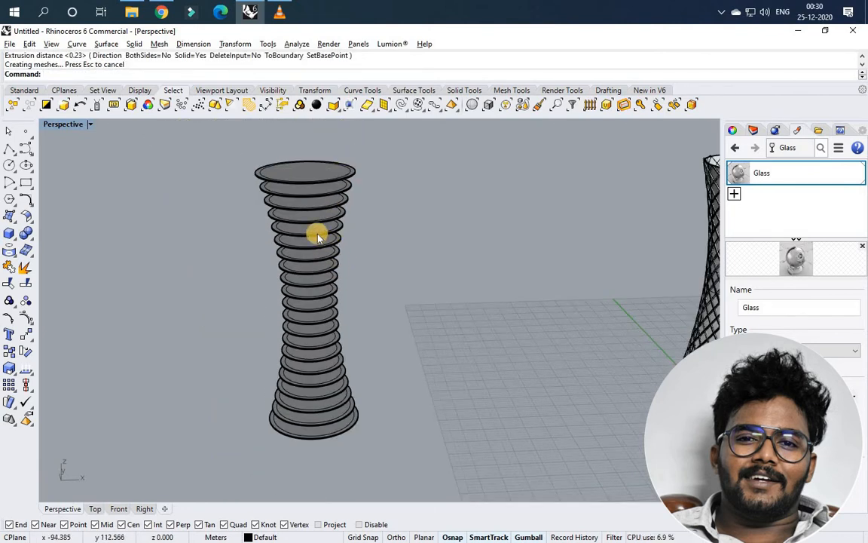
Step: Show the hidden inner skin and offset its surface 0.23 m outward into a solid wall, deleting the input
middle_click(91, 181)
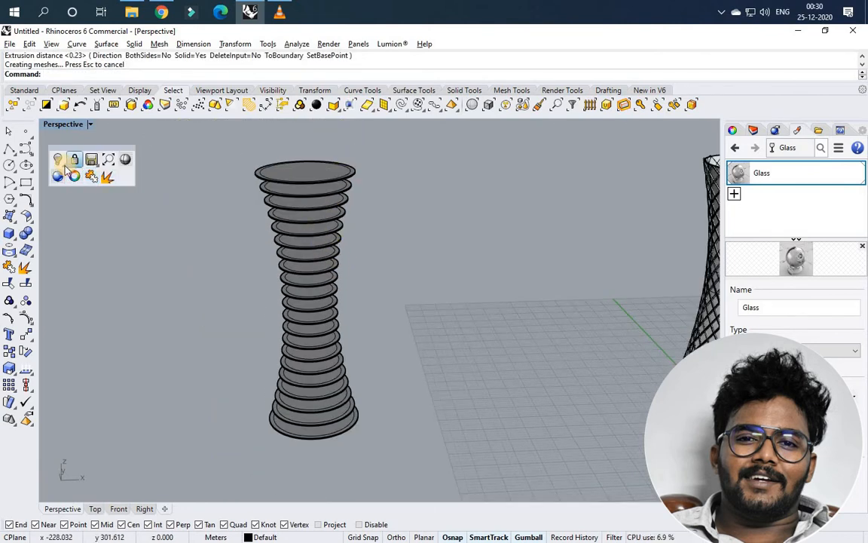
left_click(78, 183)
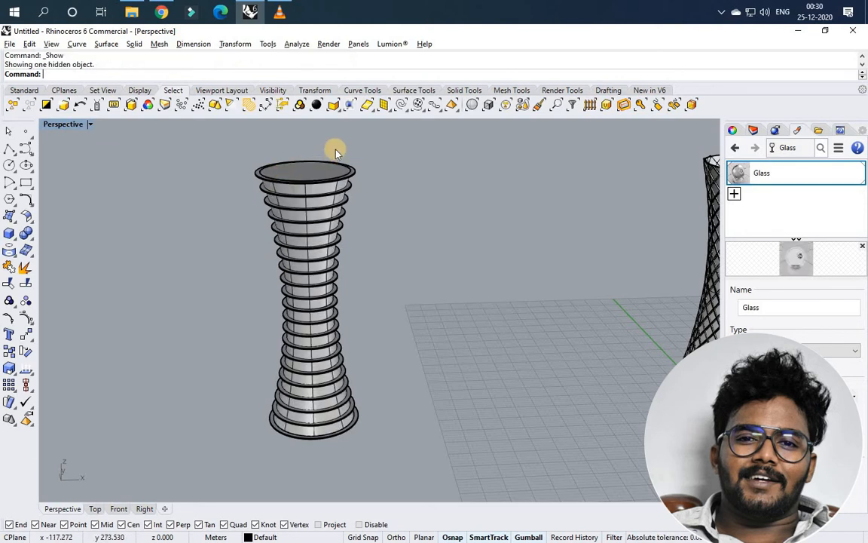
scroll(336, 149, "up", 6)
scroll(339, 243, "up", 2)
left_click(325, 254)
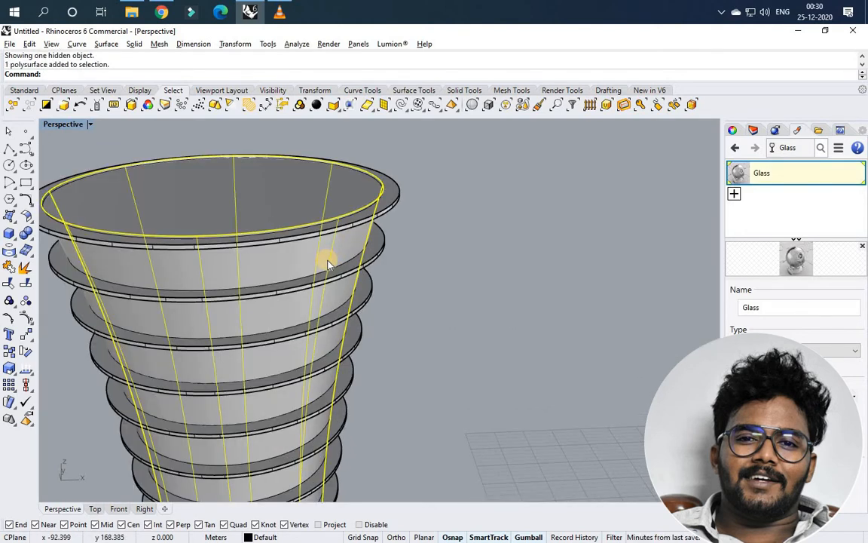
type("Offset")
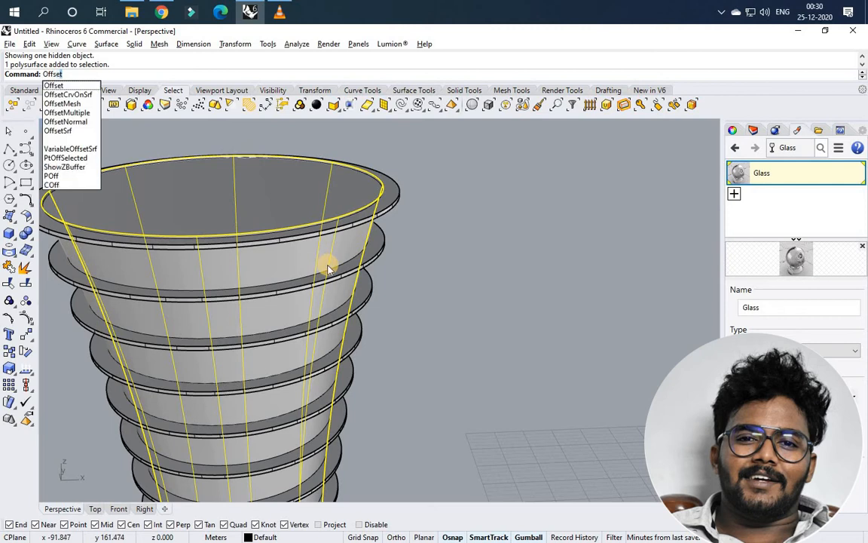
key("Return")
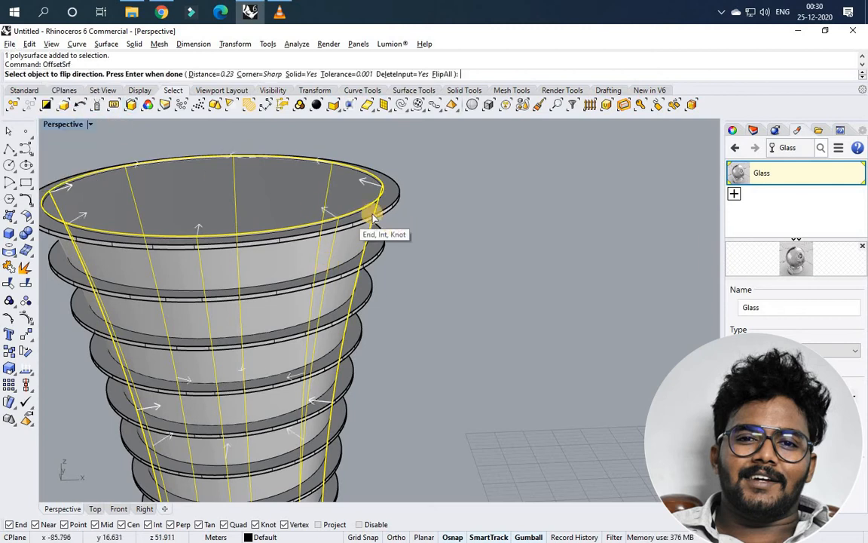
left_click(441, 73)
right_click(426, 196)
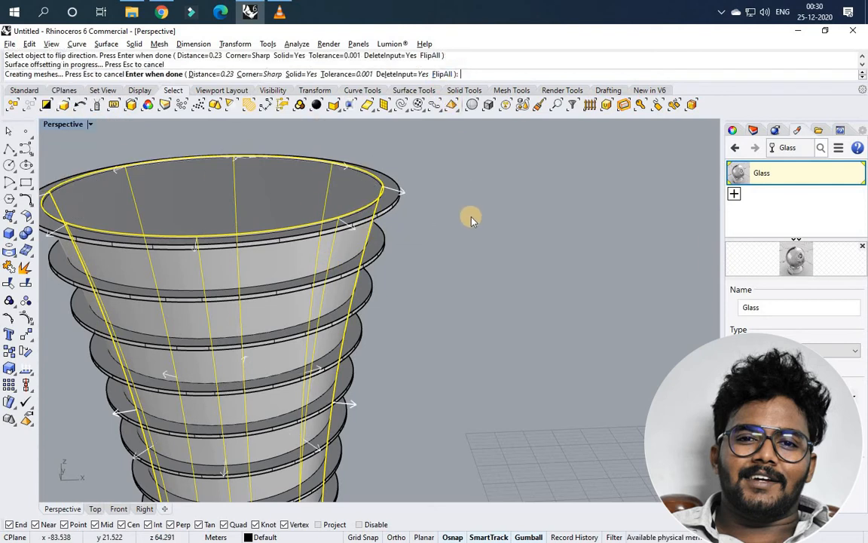
Step: Undo the last deletion
scroll(332, 195, "down", 3)
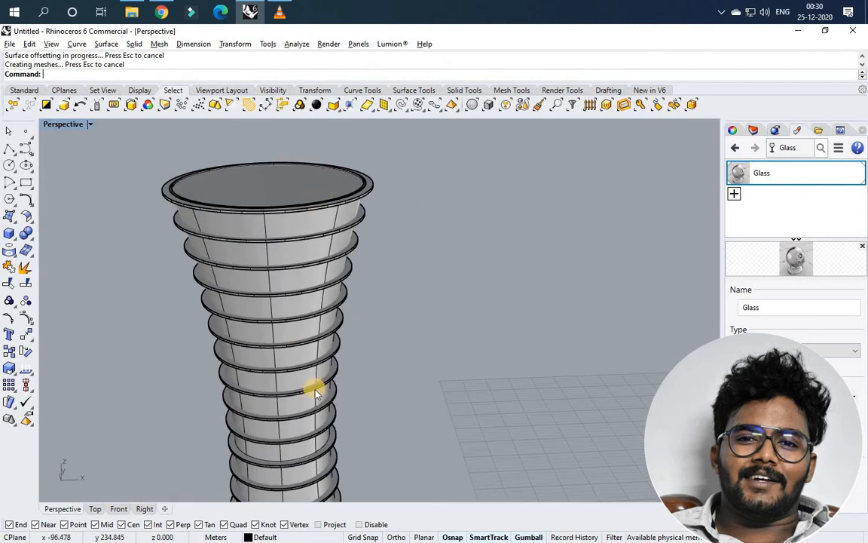
scroll(315, 389, "down", 6)
scroll(305, 465, "up", 7)
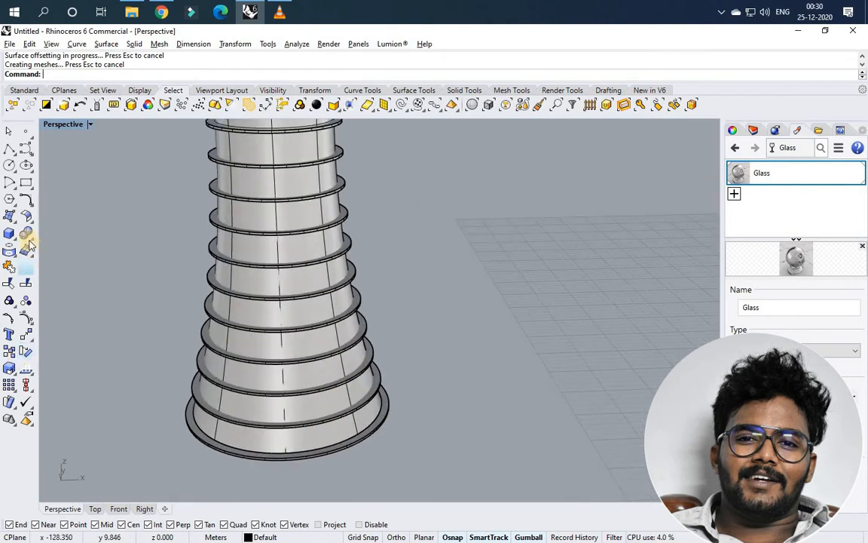
key("ctrl+z")
scroll(460, 322, "up", 3)
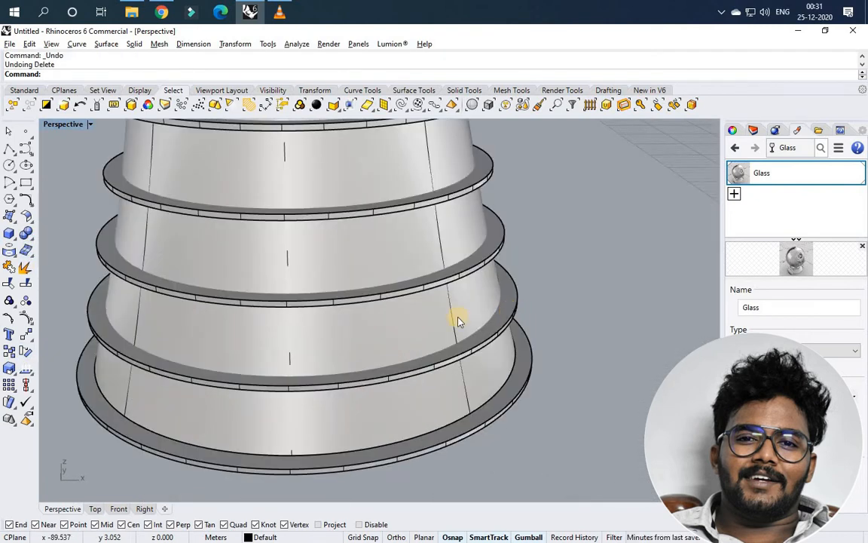
Step: Boolean split the second floor slab from the base with the solid inner skin and delete the slab's outer ring
left_click(29, 236)
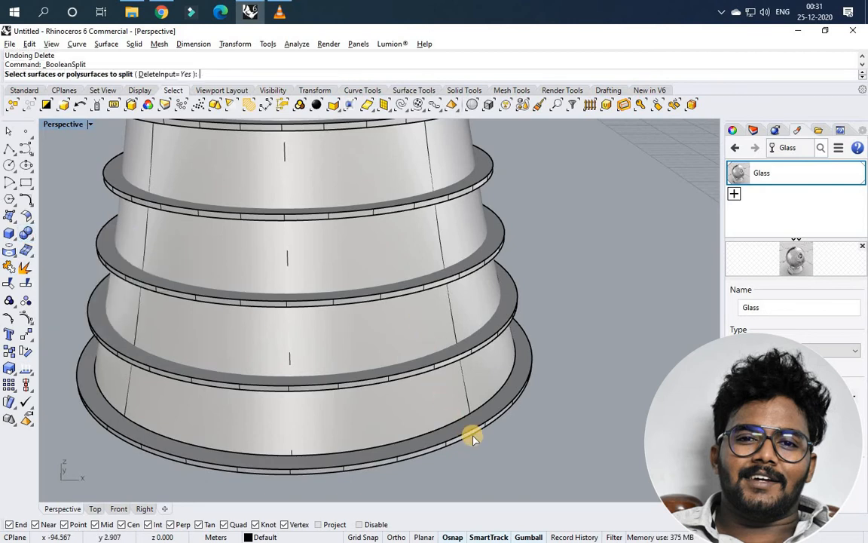
scroll(490, 407, "down", 3)
scroll(452, 368, "up", 5)
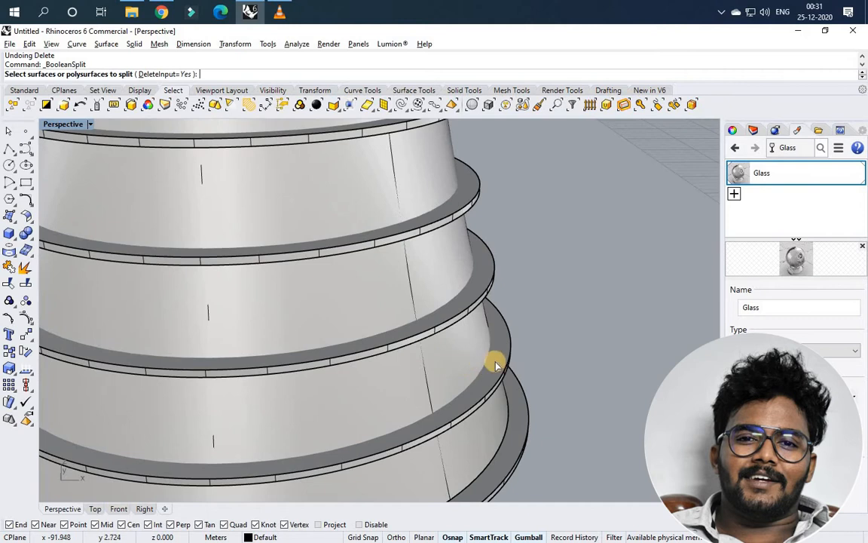
left_click(468, 361)
key("Return")
left_click(494, 359)
key("Return")
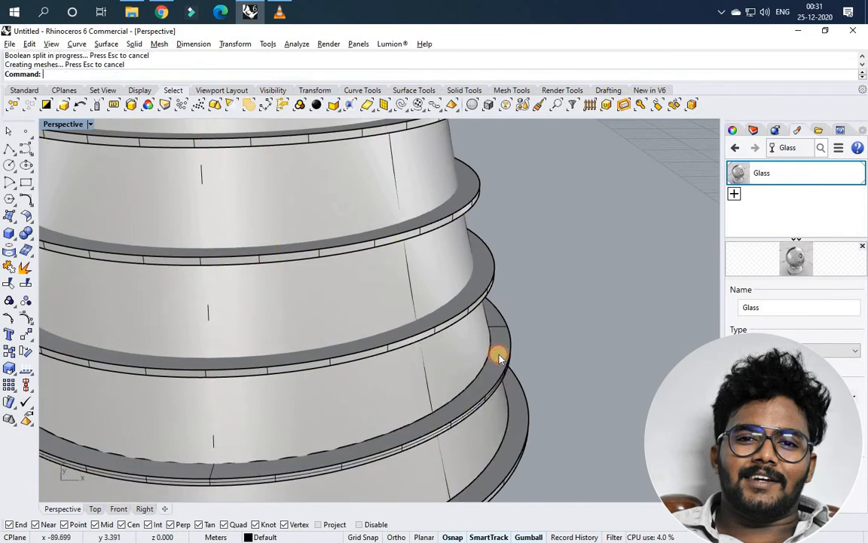
key("Delete")
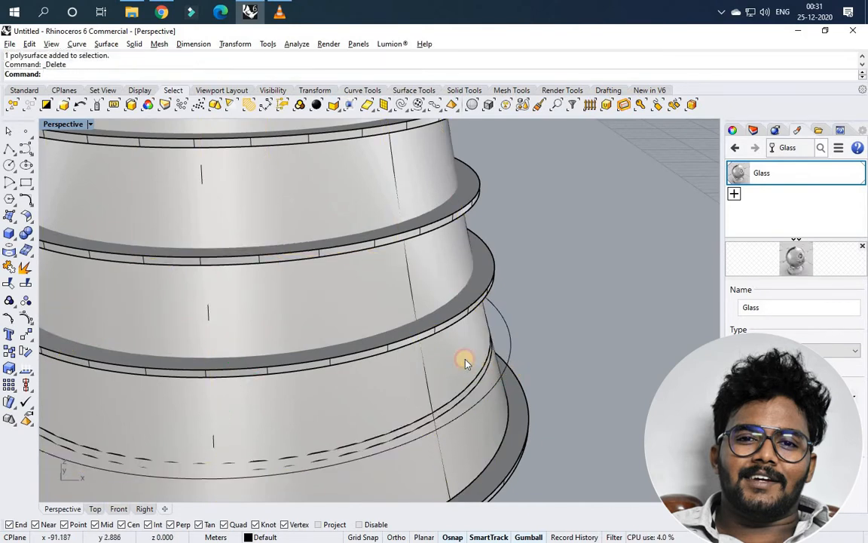
Step: Hide the inner skin and delete the thin ring surrounding the split slab's inner disc
left_click(465, 363)
middle_click(434, 357)
left_click(433, 352)
left_click(483, 380)
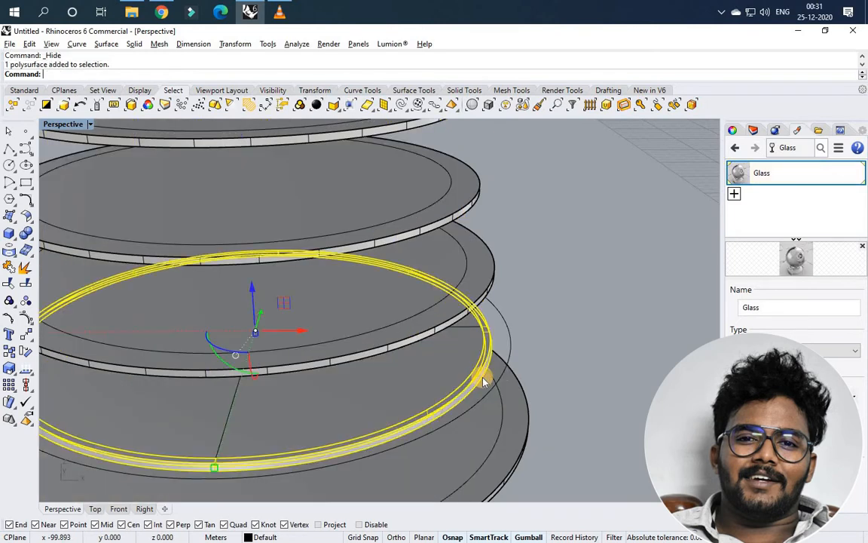
key("Delete")
Step: Show the hidden inner skin around the remaining inner disc of the second floor slab
middle_click(419, 360)
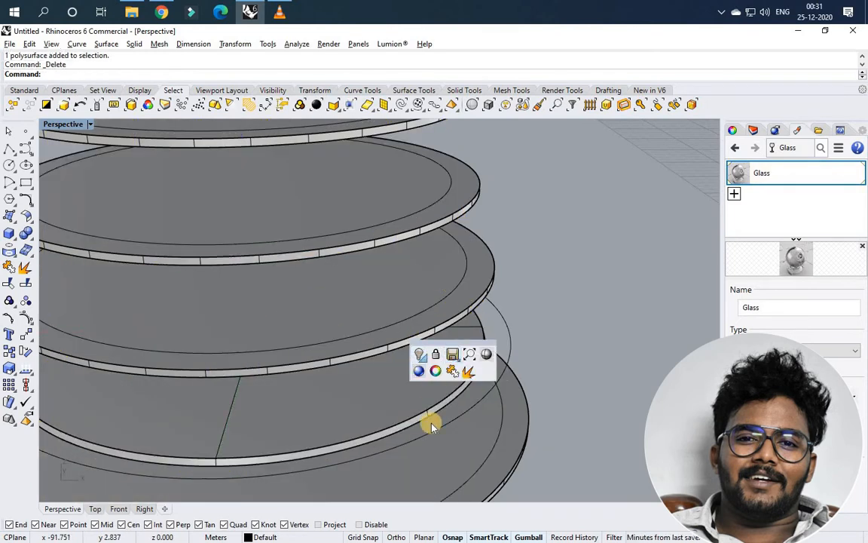
right_click_drag(471, 427, 173, 361)
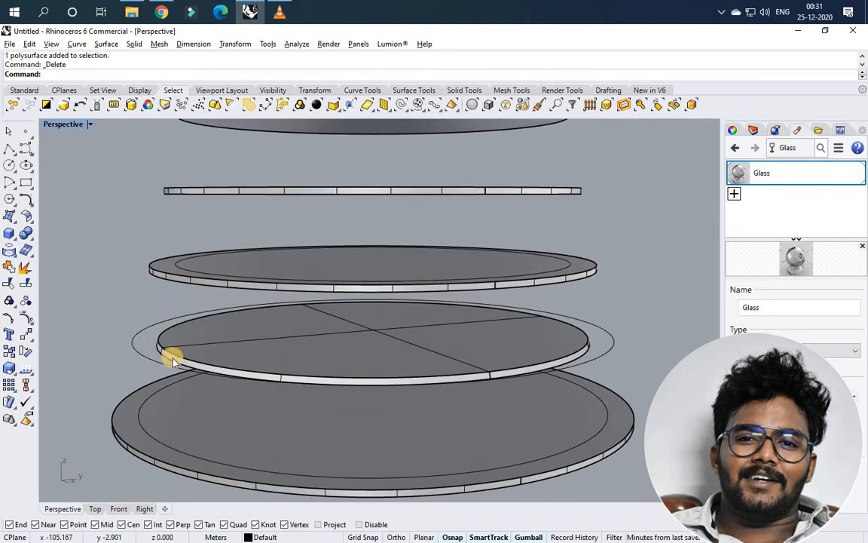
scroll(174, 355, "up", 10)
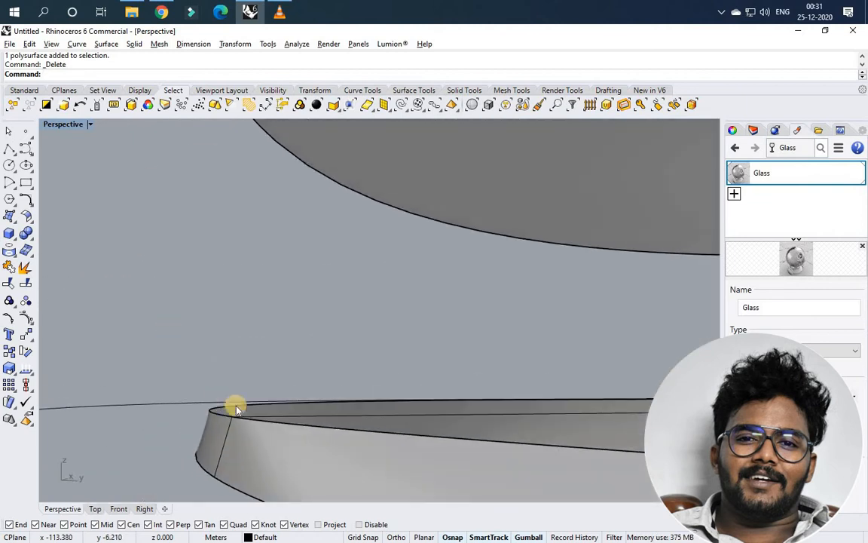
scroll(261, 377, "down", 10)
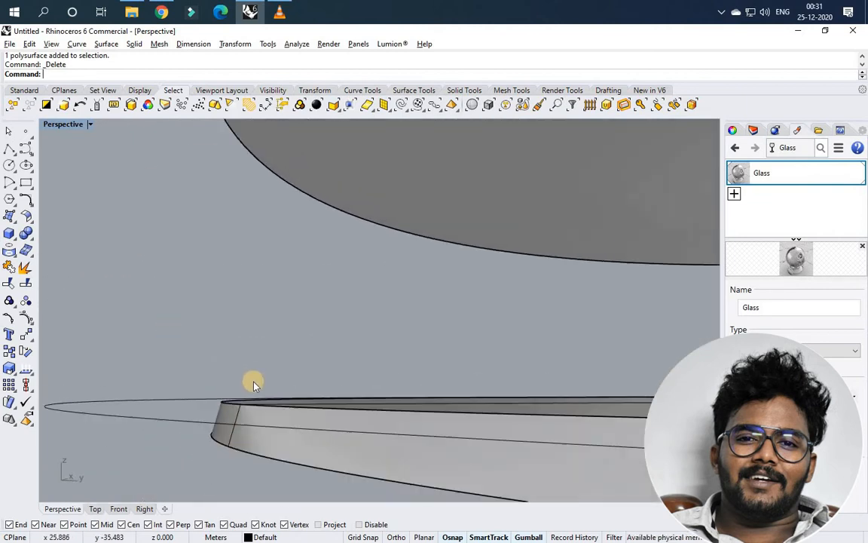
scroll(287, 412, "up", 3)
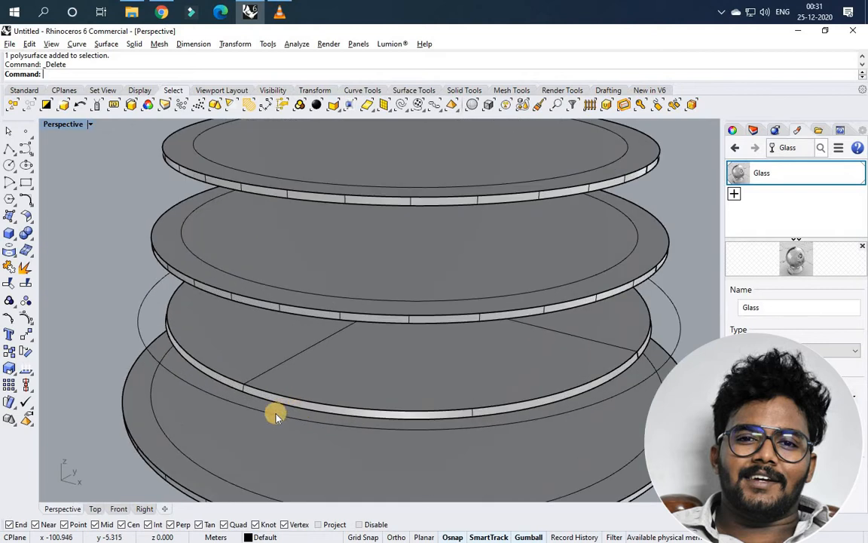
middle_click(275, 412)
mouse_move(285, 427)
left_click(332, 422)
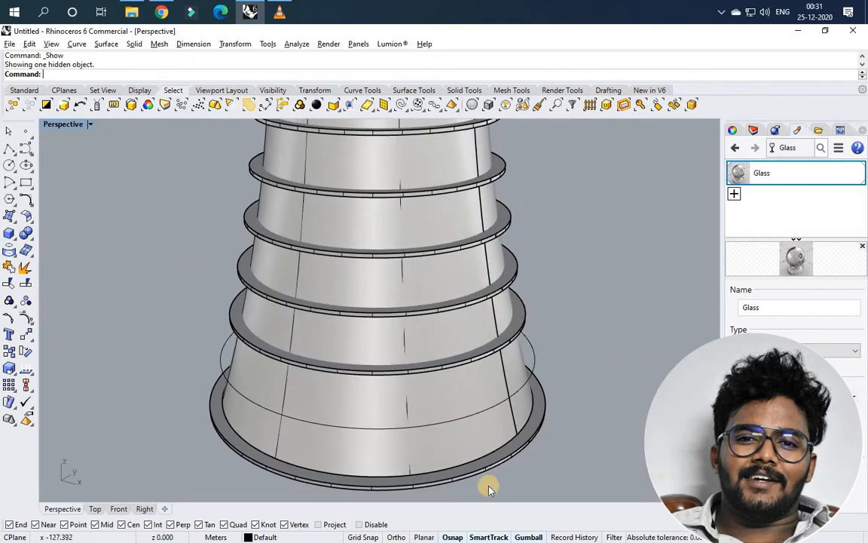
Step: Boolean split the third and fourth floor slabs from the base with the solid inner skin
left_click(30, 240)
left_click(92, 239)
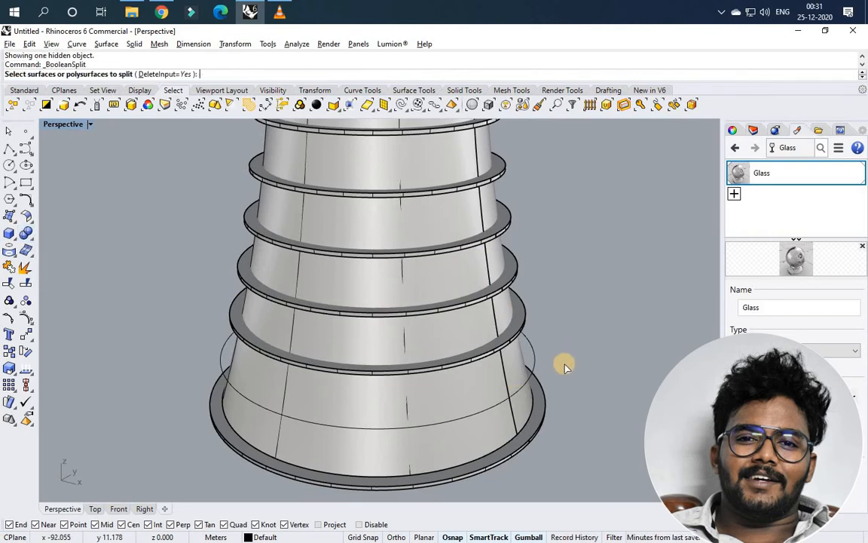
left_click(520, 307)
key("Return")
left_click(508, 279)
key("Return")
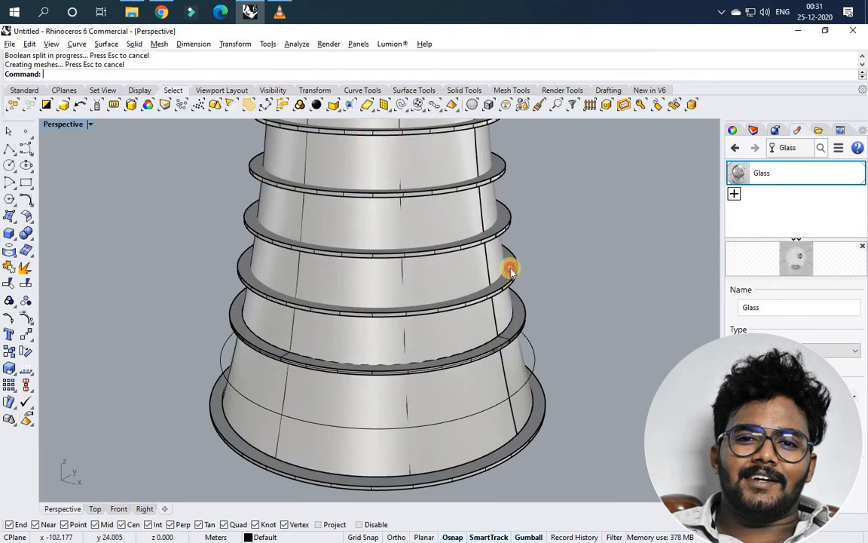
left_click(501, 253)
key("Return")
left_click(503, 222)
key("Return")
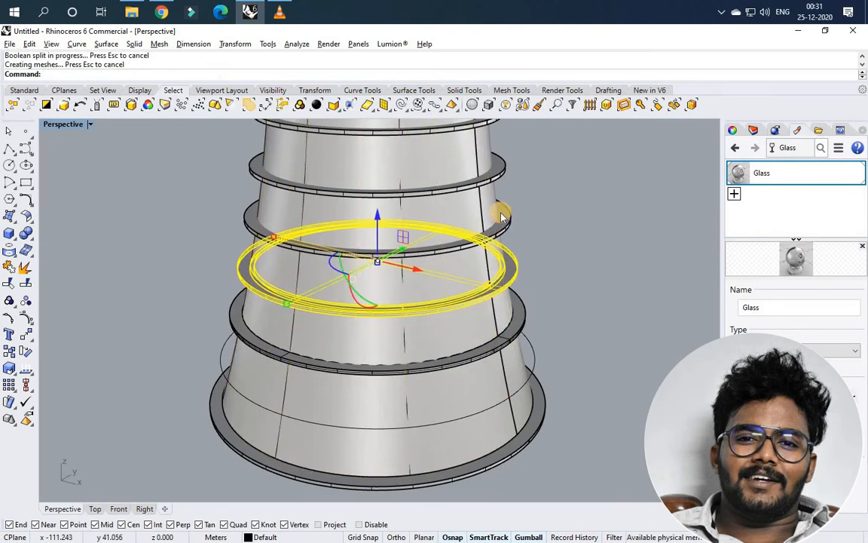
Step: Boolean split the fifth and sixth floor slabs from the base with the solid inner skin
left_click(501, 217)
key("Return")
left_click(483, 205)
key("Return")
scroll(468, 254, "down", 3)
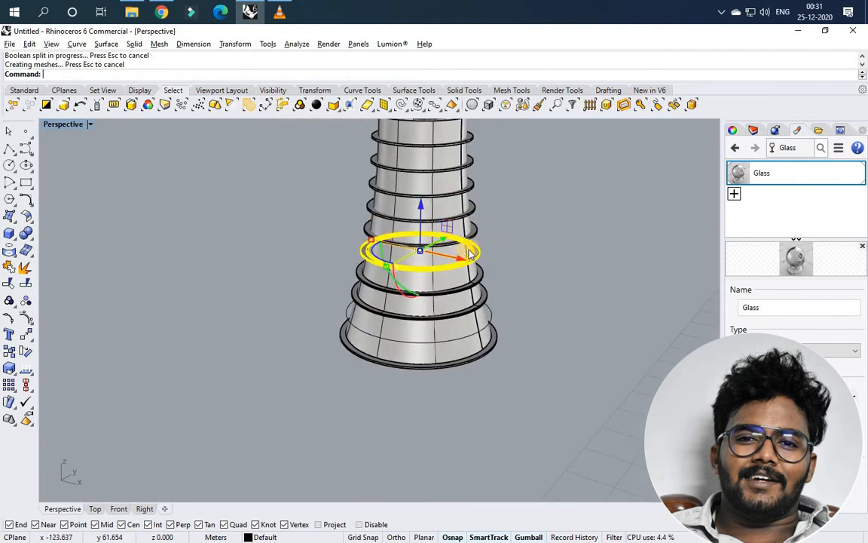
scroll(468, 254, "up", 3)
key("Return")
left_click(461, 214)
key("Return")
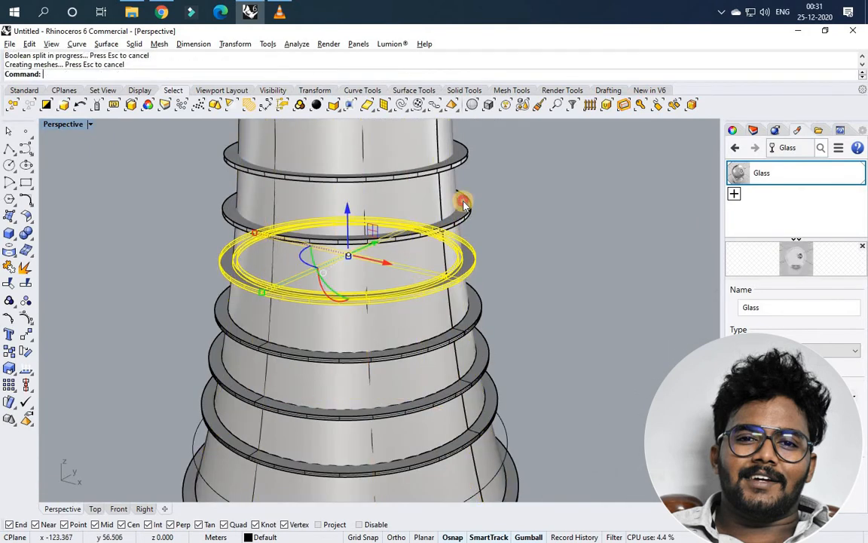
Step: Boolean split the seventh and eighth floor slabs from the base with the solid inner skin
key("Return")
left_click(445, 218)
key("Return")
scroll(446, 246, "down", 3)
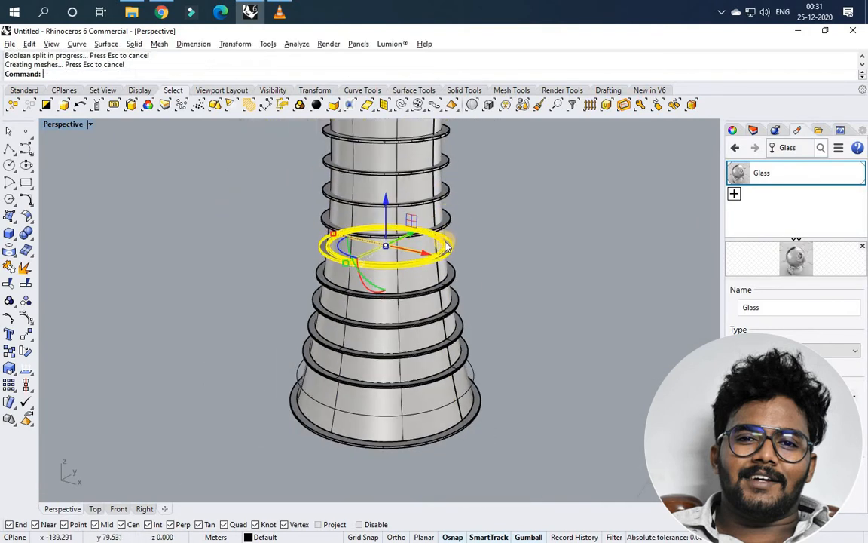
scroll(446, 245, "up", 3)
left_click(446, 246)
key("Return")
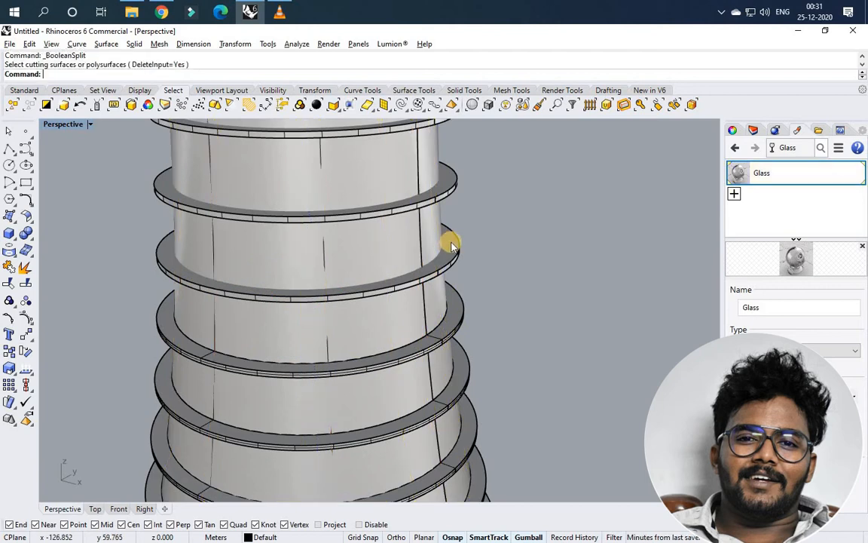
left_click(451, 246)
key("Return")
left_click(436, 248)
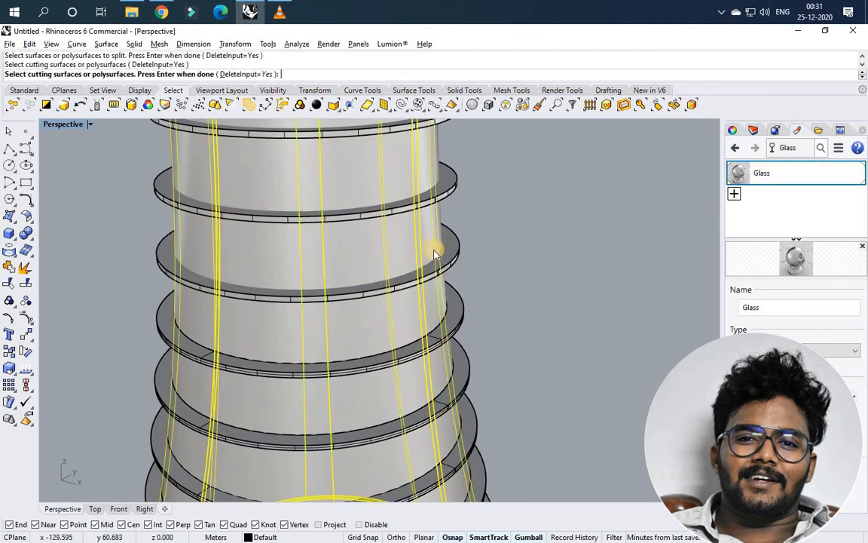
key("Return")
Step: Boolean split the two lowest unsplit slabs at the tower's narrow waist with the solid inner skin
scroll(439, 252, "down", 7)
scroll(440, 259, "up", 5)
left_click(434, 254)
key("Return")
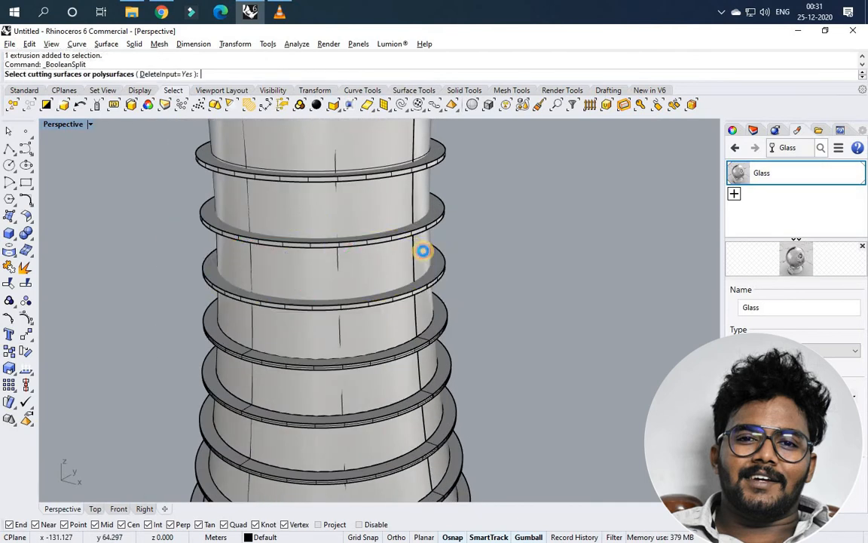
left_click(434, 226)
key("Return")
left_click(435, 211)
key("Return")
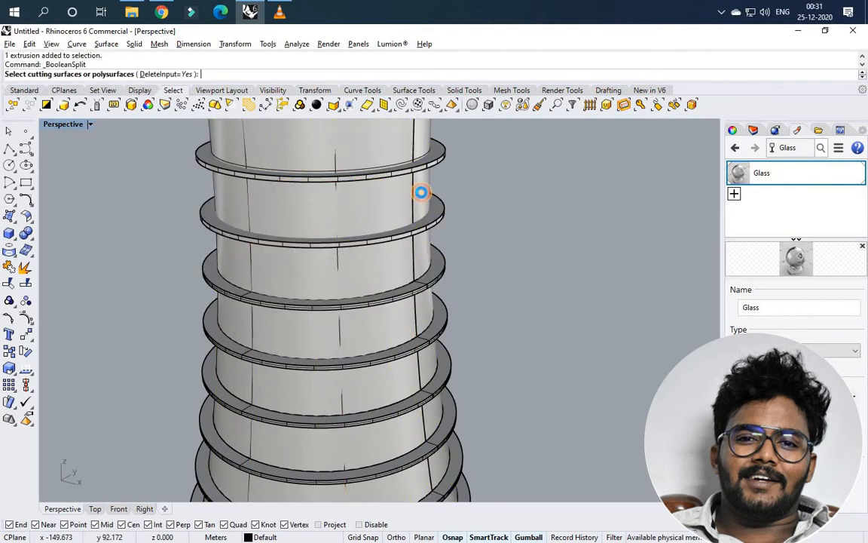
Step: Boolean split the eleventh and tenth floor slabs from the top with the solid inner skin
left_click(436, 150)
key("Return")
left_click(438, 153)
key("Return")
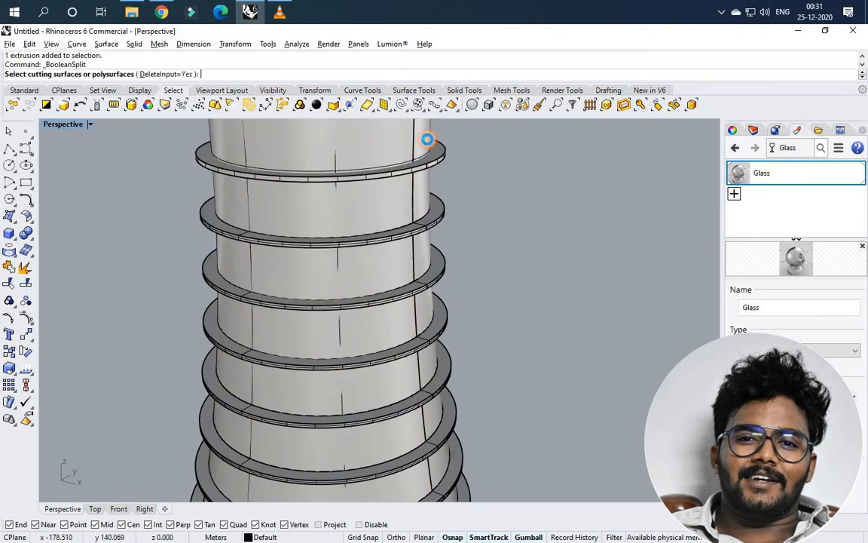
left_click(428, 140)
key("Return")
scroll(431, 264, "down", 9)
scroll(431, 262, "up", 6)
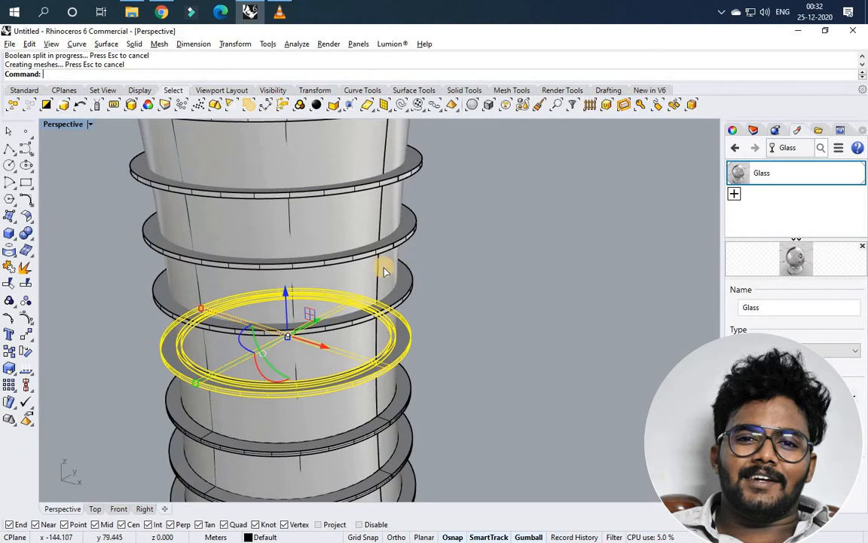
left_click(385, 268)
key("Return")
Step: Boolean split the ninth and eighth floor slabs from the top with the solid inner skin
left_click(405, 221)
key("Return")
left_click(386, 214)
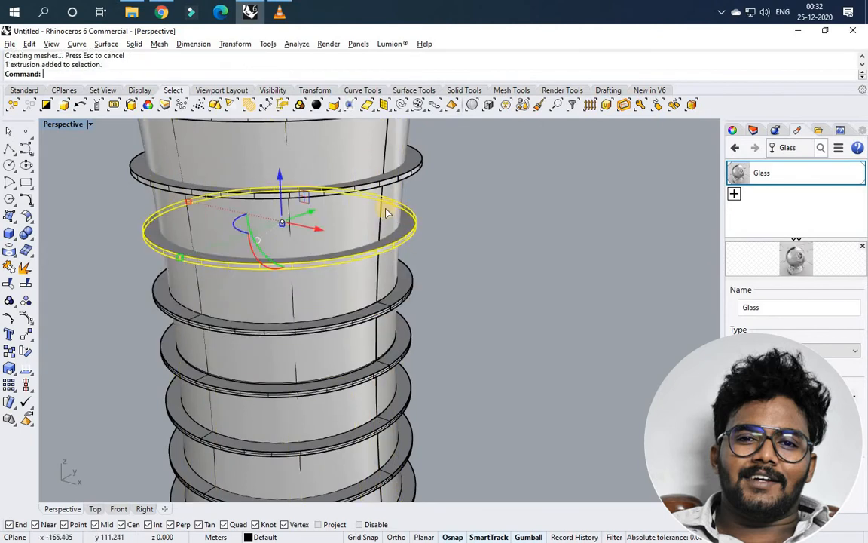
key("Return")
left_click(367, 273)
key("Return")
scroll(391, 220, "down", 7)
scroll(383, 220, "up", 9)
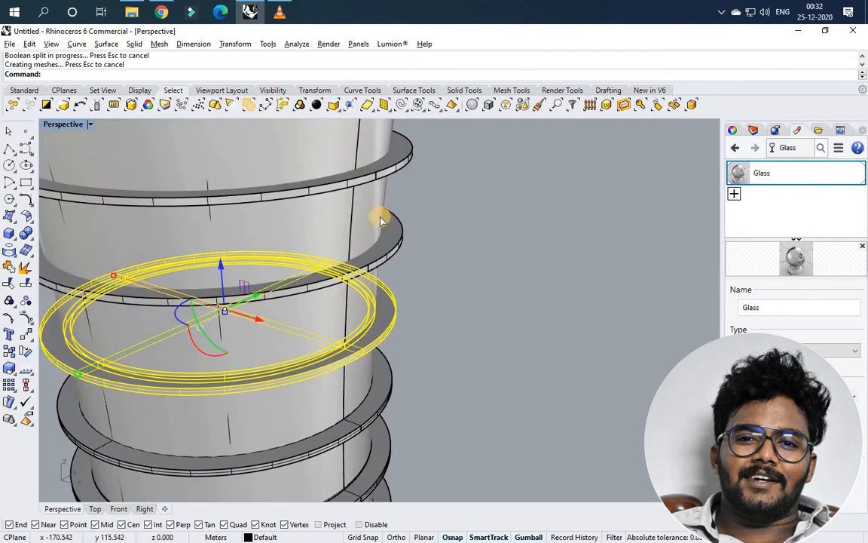
key("Return")
left_click(349, 319)
key("Return")
Step: Boolean split the seventh and sixth floor slabs from the top with the solid inner skin
scroll(364, 248, "down", 6)
scroll(373, 260, "up", 6)
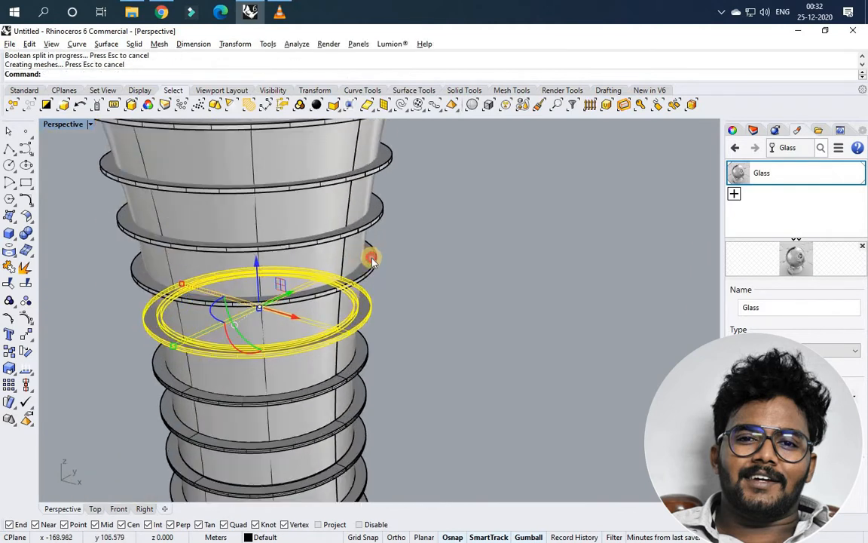
left_click(360, 251)
key("Return")
left_click(364, 218)
key("Return")
left_click(366, 211)
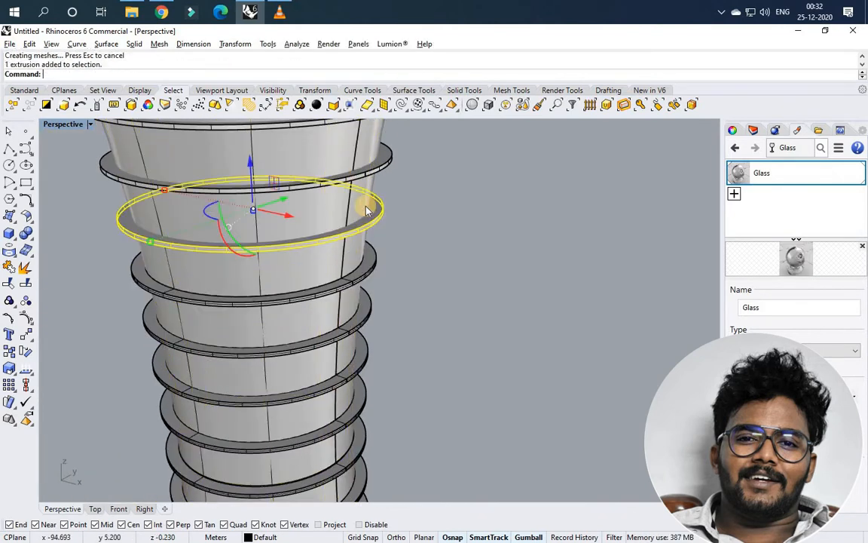
key("Return")
left_click(353, 197)
key("Return")
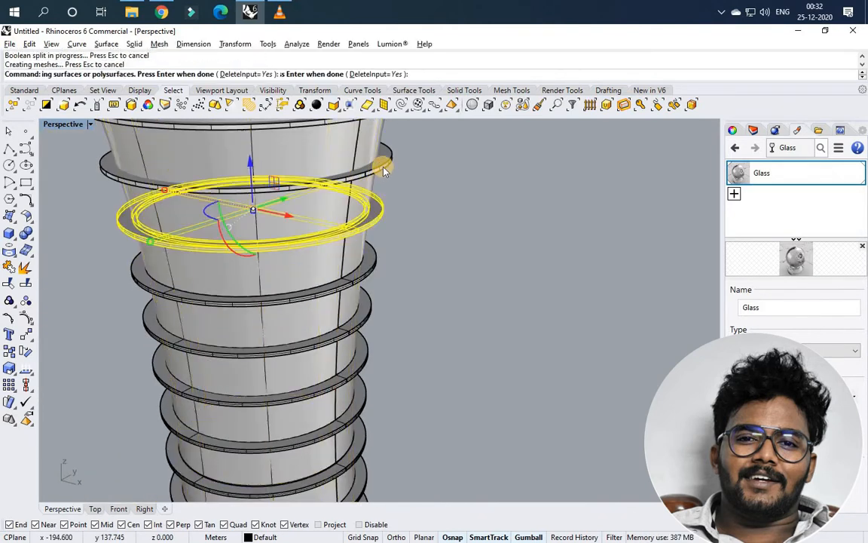
Step: Boolean split the fifth and fourth floor slabs from the top with the solid inner skin
left_click(381, 162)
key("Return")
left_click(356, 174)
key("Return")
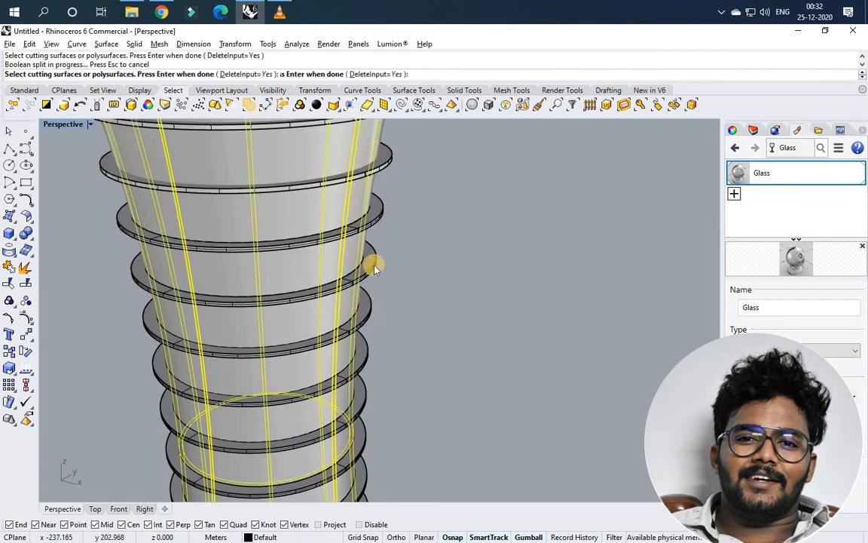
scroll(385, 225, "down", 5)
scroll(361, 257, "up", 4)
left_click(366, 255)
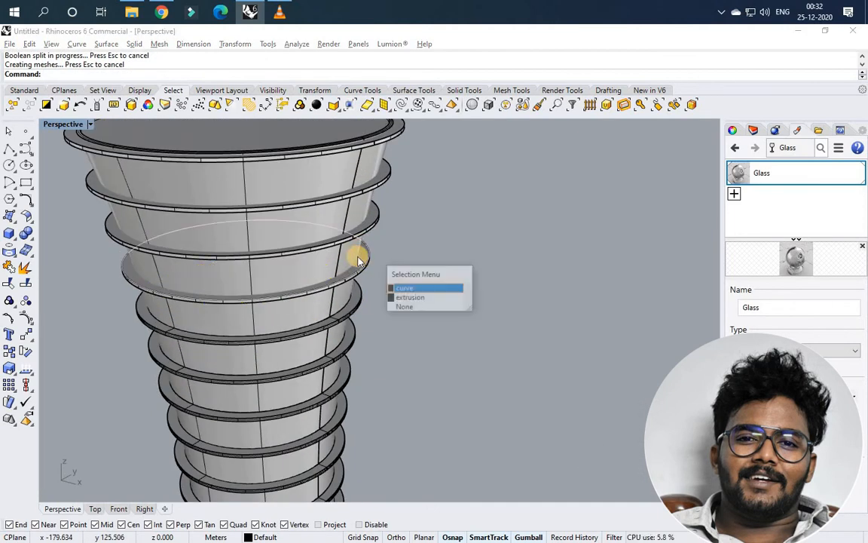
left_click(417, 287)
scroll(364, 252, "up", 4)
left_click(362, 260)
key("Return")
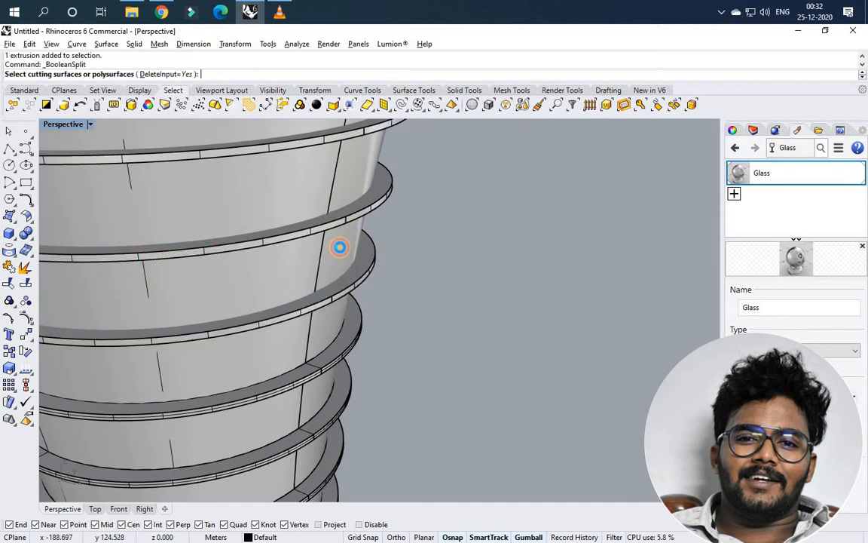
left_click(339, 250)
key("Return")
Step: Boolean split the third and second floor slabs from the top with the solid inner skin
left_click(381, 181)
key("Return")
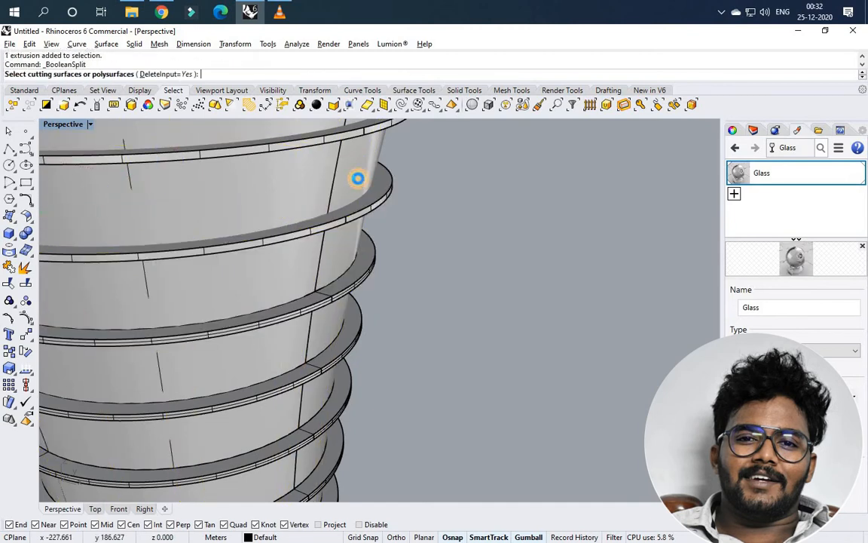
left_click(378, 240)
key("Return")
scroll(377, 207, "down", 3)
scroll(379, 215, "up", 3)
left_click(350, 215)
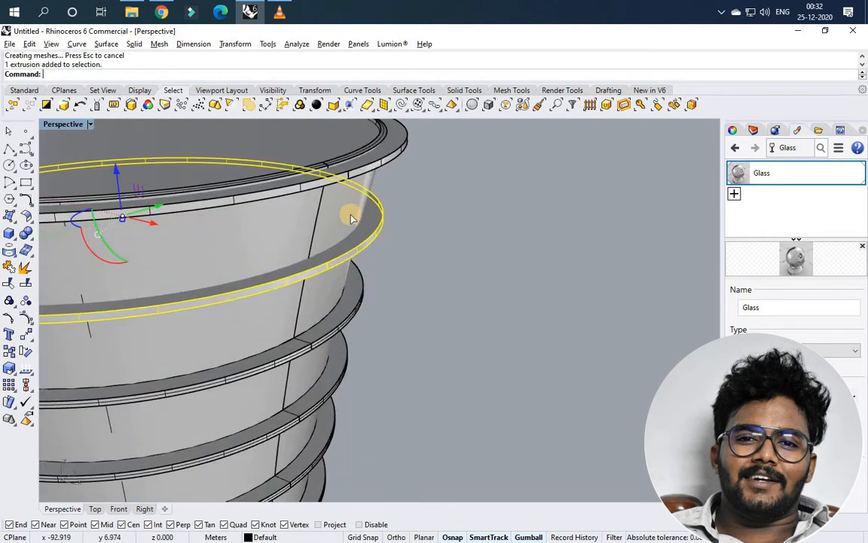
key("Return")
left_click(387, 137)
key("Return")
Step: Boolean split the topmost slab with the solid inner skin
left_click(345, 142)
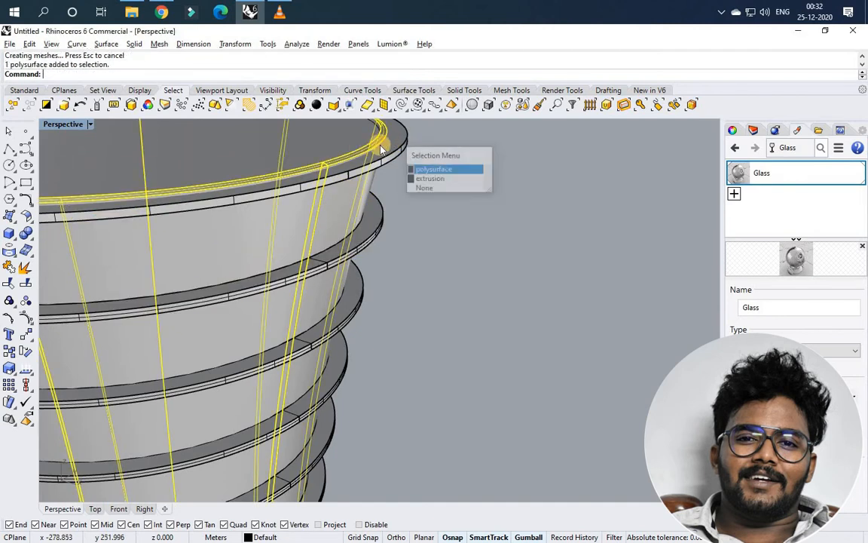
key("Escape")
left_click(352, 140)
key("Return")
left_click(369, 149)
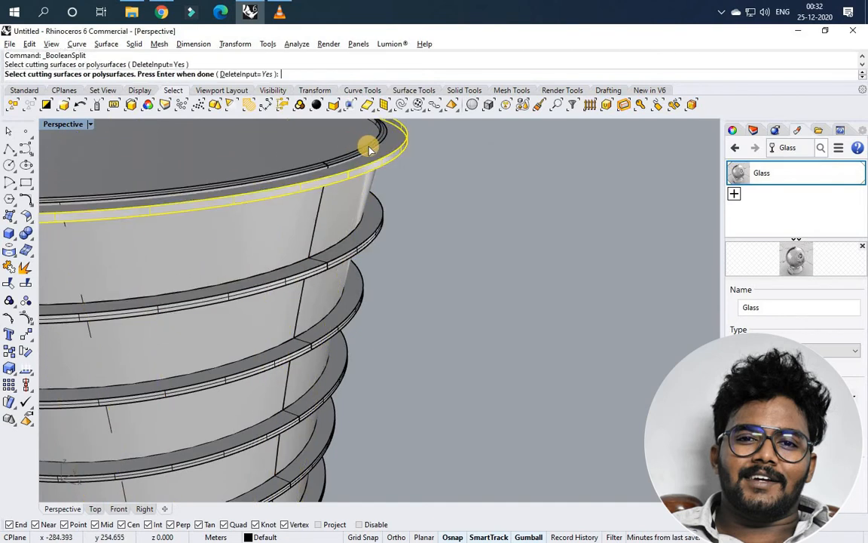
scroll(407, 205, "down", 5)
scroll(418, 202, "up", 5)
left_click(419, 208)
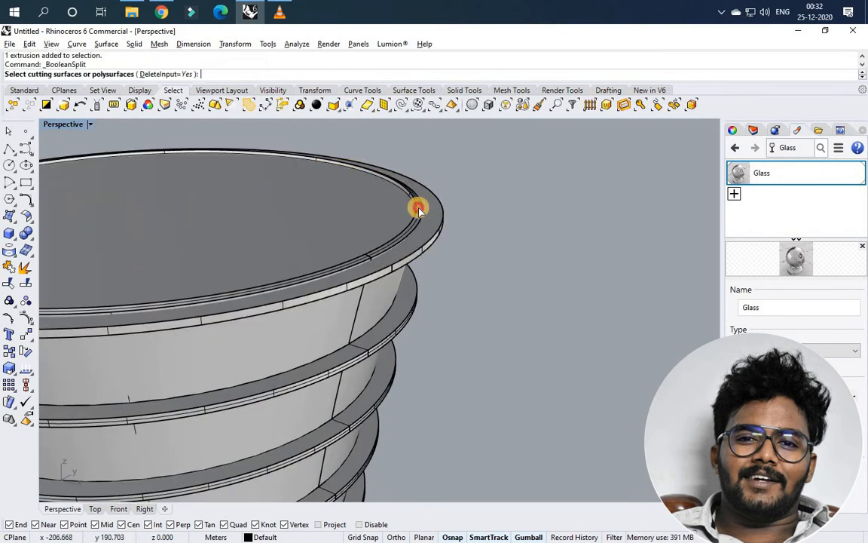
key("Return")
Step: Hide the solid inner skin to expose the split floor slabs
left_click(433, 217)
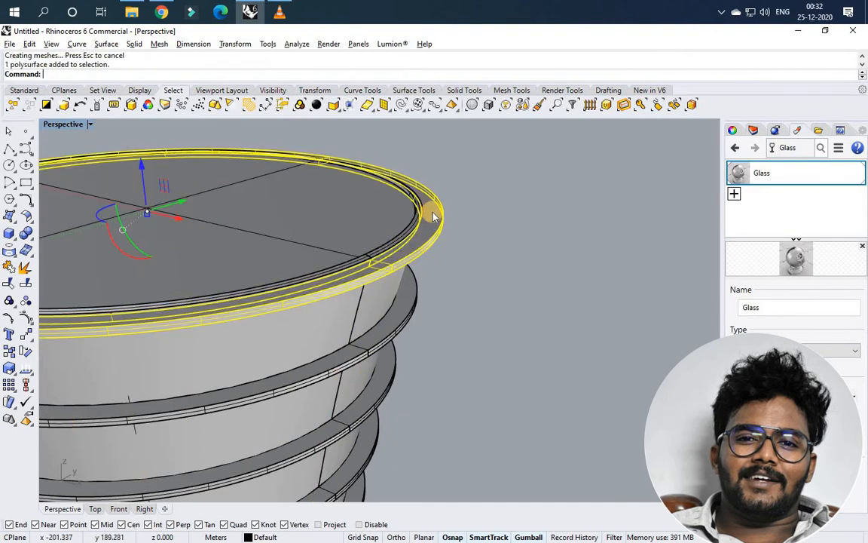
scroll(433, 219, "down", 2)
scroll(452, 220, "down", 3)
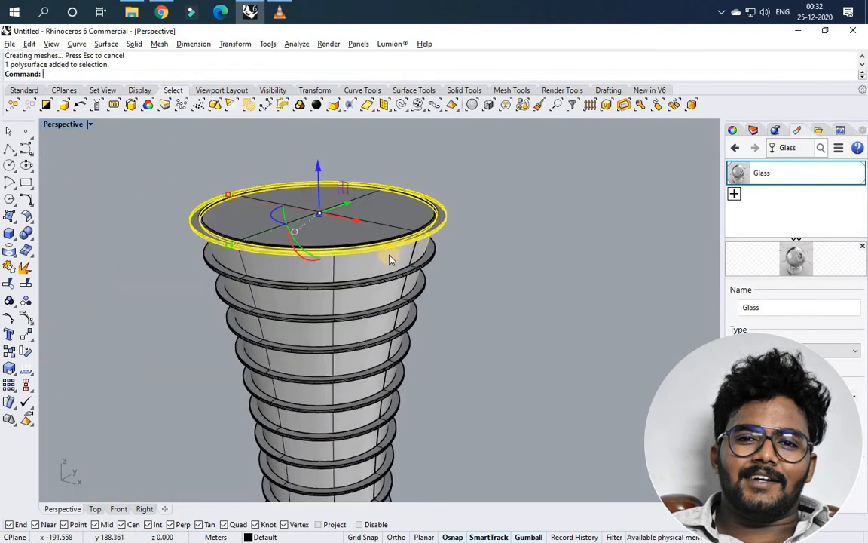
left_click(390, 267)
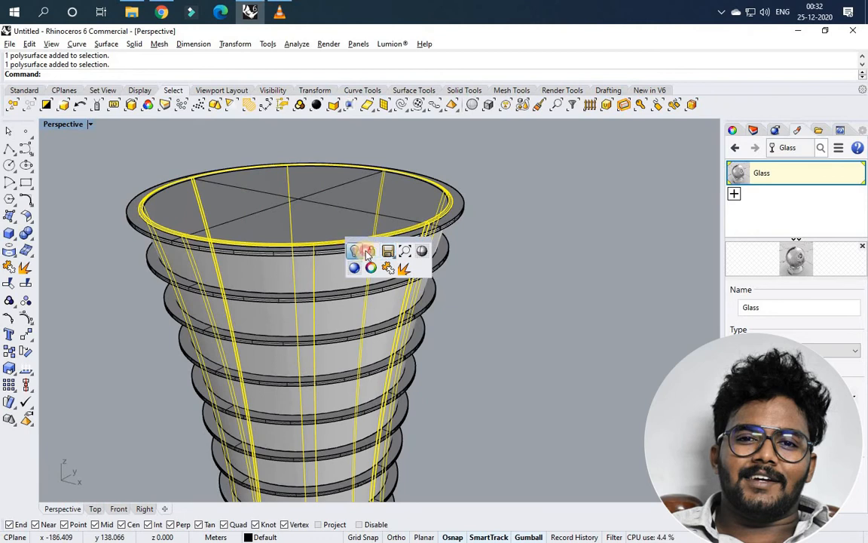
left_click(366, 252)
Step: Delete the split-off outer rings around the topmost slab's inner disc and start clearing the slab below it
left_click(461, 212)
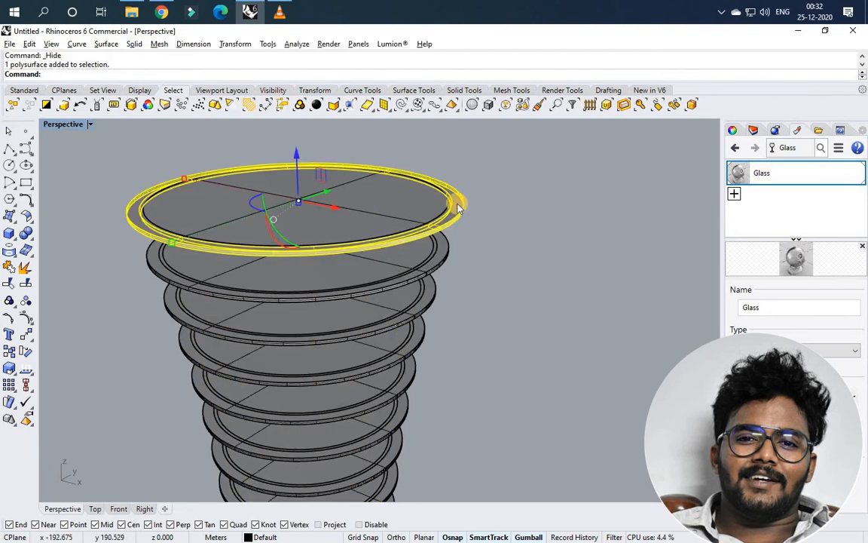
key("Delete")
left_click(450, 255)
key("Delete")
left_click(444, 256)
key("Delete")
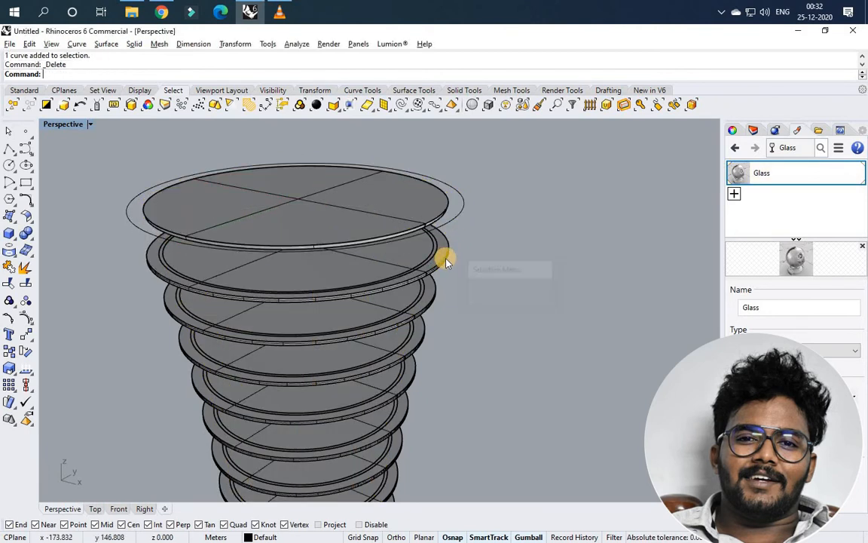
Step: Delete the split-off ring around the second slab from the top and the leftover circle around the topmost slab
scroll(446, 257, "up", 5)
left_click(432, 249)
key("Delete")
left_click(491, 166)
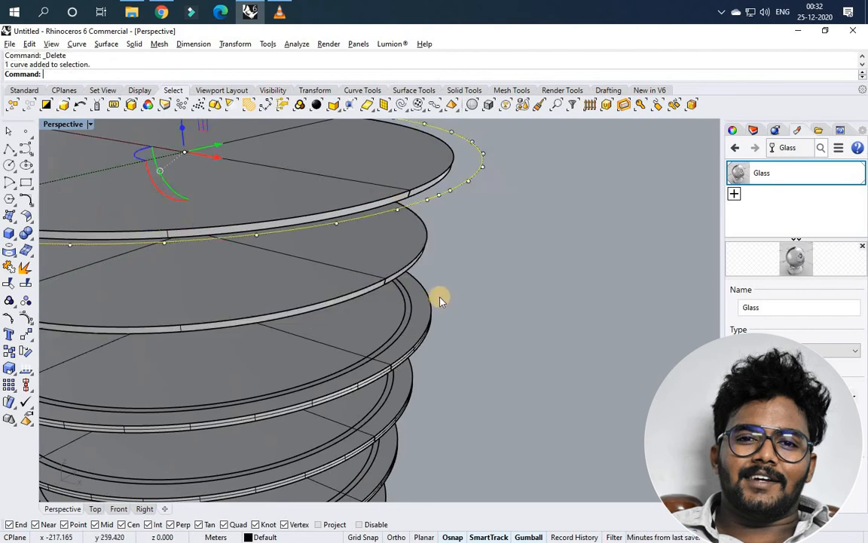
key("Delete")
Step: Delete the outer and thin split-off rings directly below the two cleared top slabs, keeping the inner discs
scroll(418, 347, "up", 3)
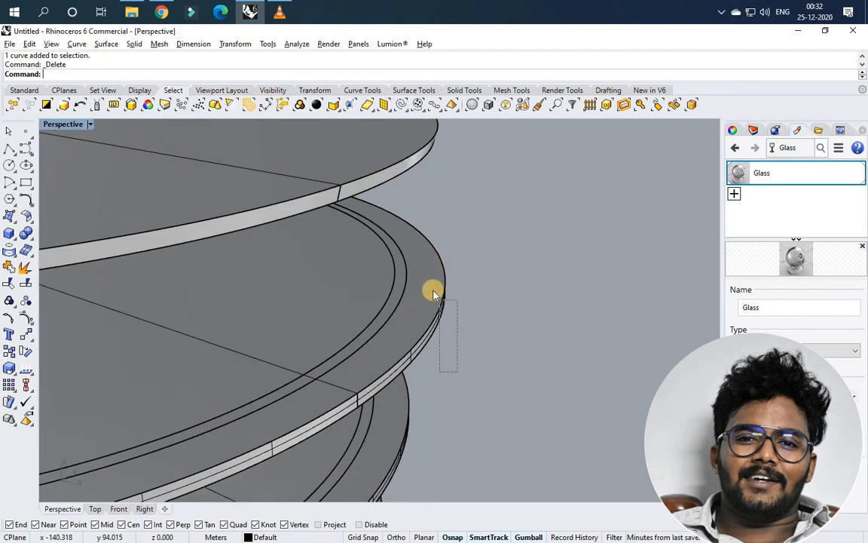
left_click(407, 262)
key("Delete")
scroll(416, 263, "down", 5)
scroll(416, 279, "up", 5)
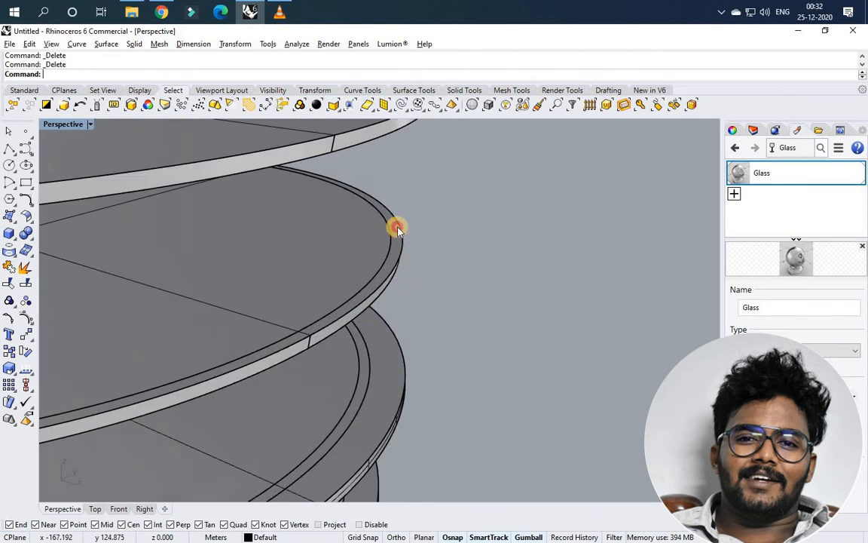
left_click(396, 227)
key("Delete")
Step: Delete the split-off rings and leftover circles around several more slabs down the upper tower, keeping their inner discs
scroll(434, 376, "down", 5)
scroll(445, 422, "up", 4)
left_click_drag(370, 266, 374, 254)
key("Delete")
scroll(373, 324, "down", 4)
scroll(372, 343, "up", 3)
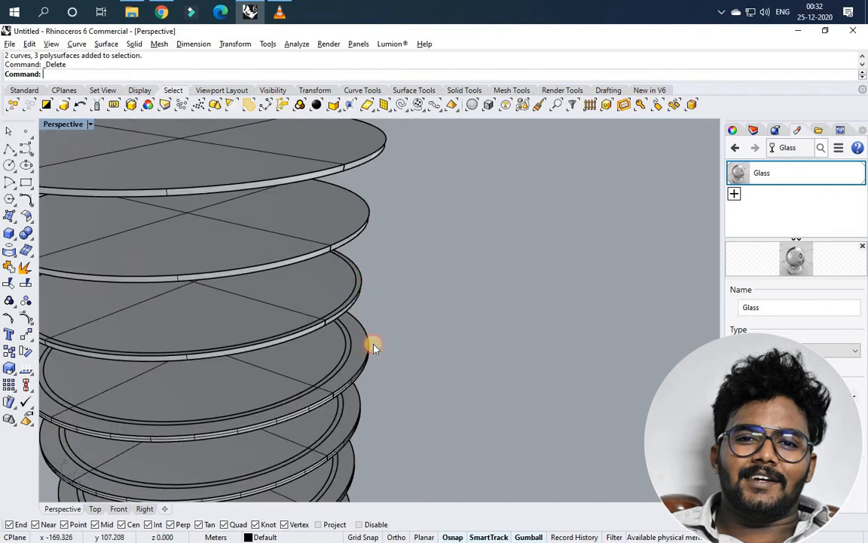
left_click(369, 362)
key("Delete")
scroll(334, 330, "up", 4)
key("Delete")
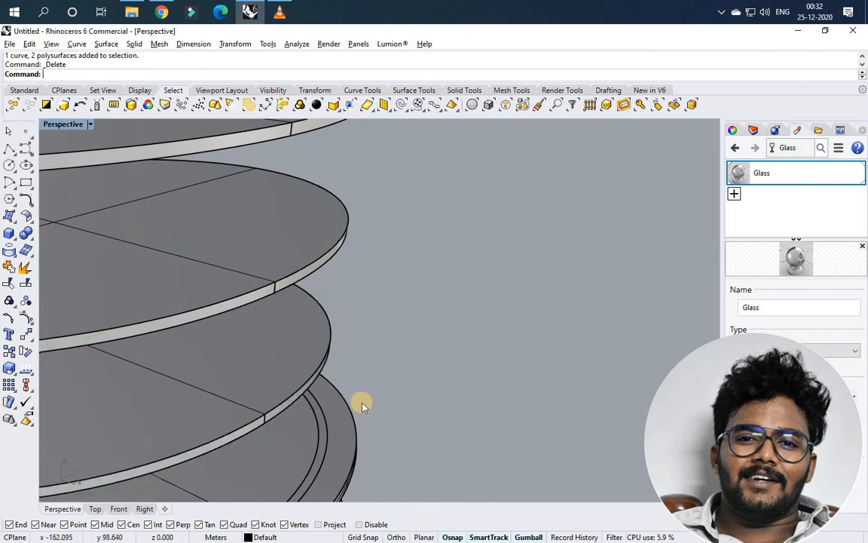
Step: Delete the split-off outer and thin rings around the next two slabs below the cleared ones
scroll(363, 405, "down", 3)
left_click_drag(396, 434, 348, 320)
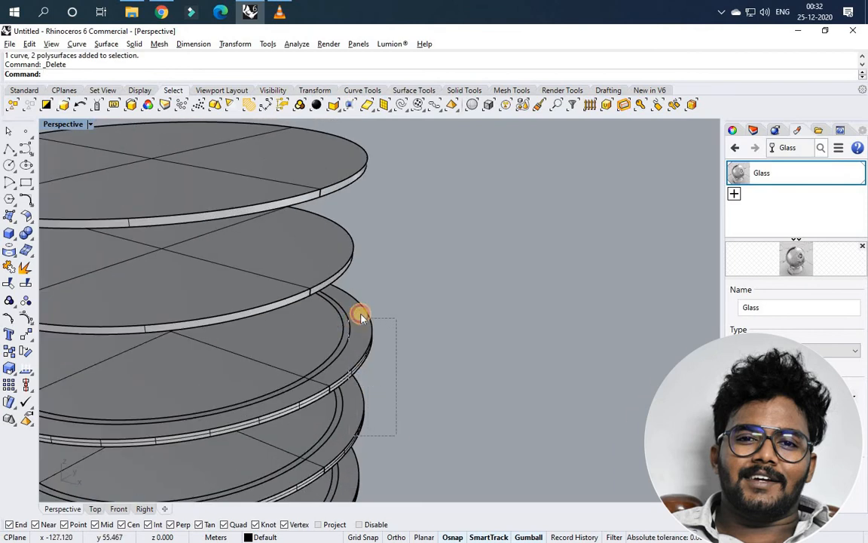
key("Delete")
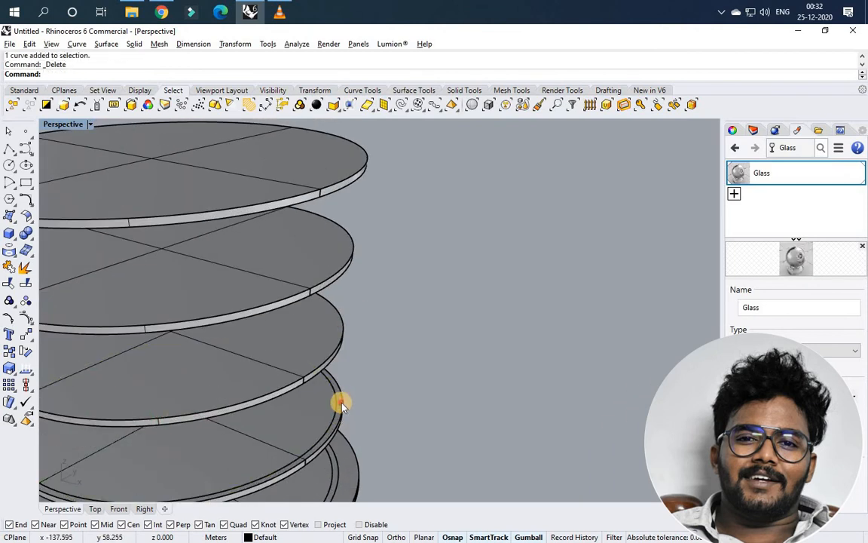
left_click(341, 403)
key("Delete")
Step: Delete the wide outer rings and thin inner rings around the following pair of slabs, keeping their inner discs
scroll(380, 455, "down", 3)
scroll(338, 354, "up", 3)
scroll(380, 461, "up", 3)
left_click_drag(381, 465, 339, 352)
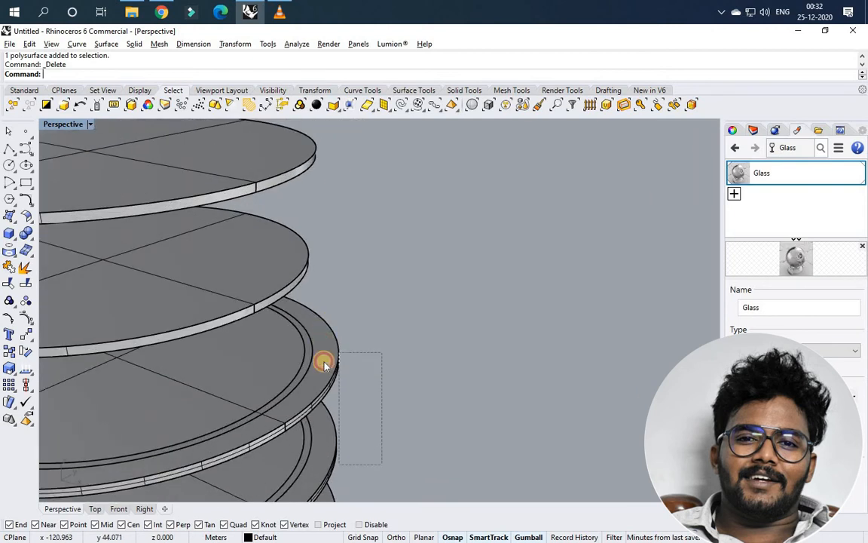
key("Delete")
left_click(308, 359)
left_click(340, 390)
key("Delete")
left_click(311, 375)
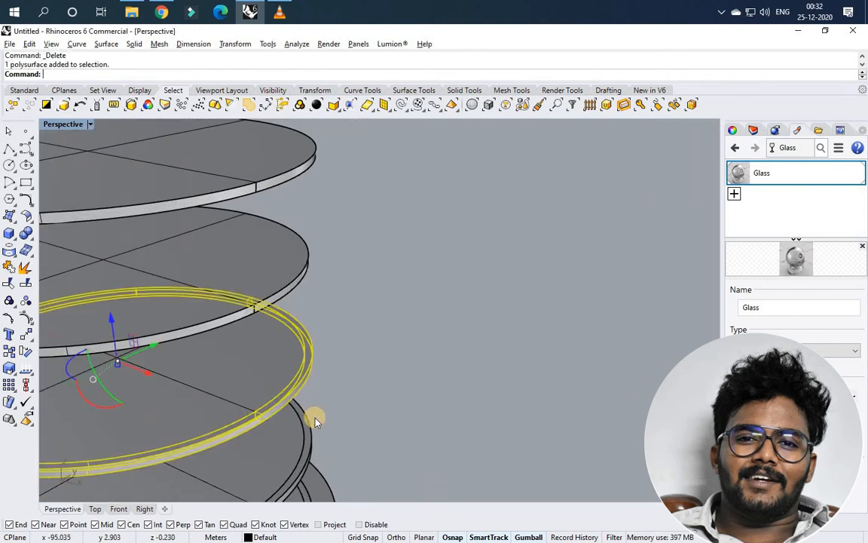
key("Delete")
Step: Clear the split-off rings around the next slabs further down the narrow middle of the tower
scroll(343, 415, "down", 3)
scroll(332, 399, "up", 2)
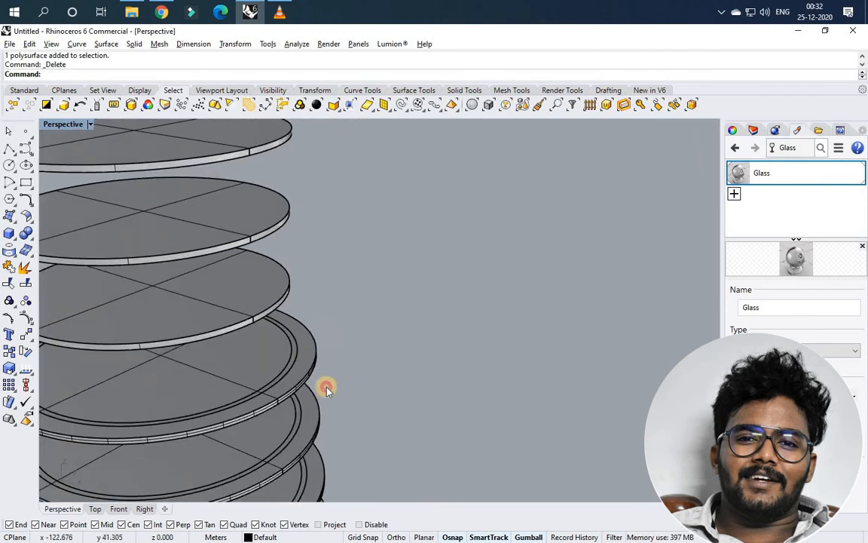
left_click_drag(309, 334, 304, 333)
key("Delete")
left_click(300, 356)
key("Delete")
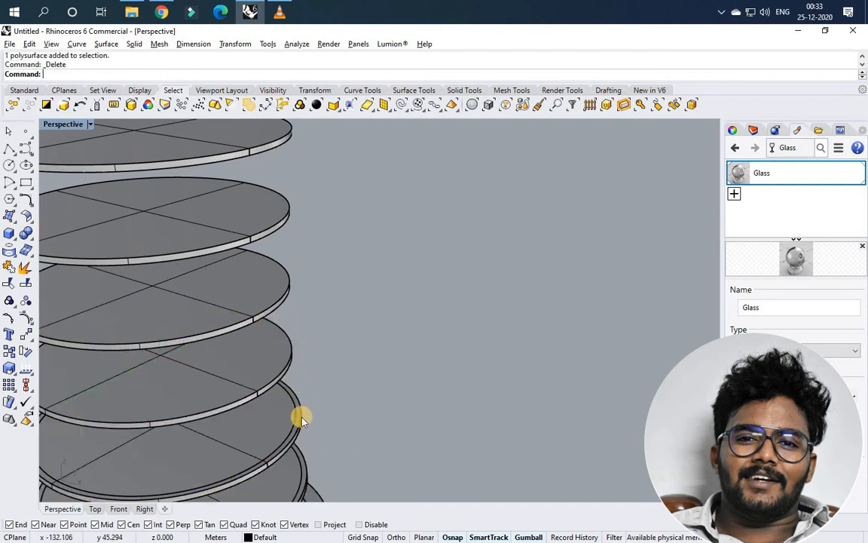
scroll(306, 422, "down", 3)
scroll(303, 423, "up", 3)
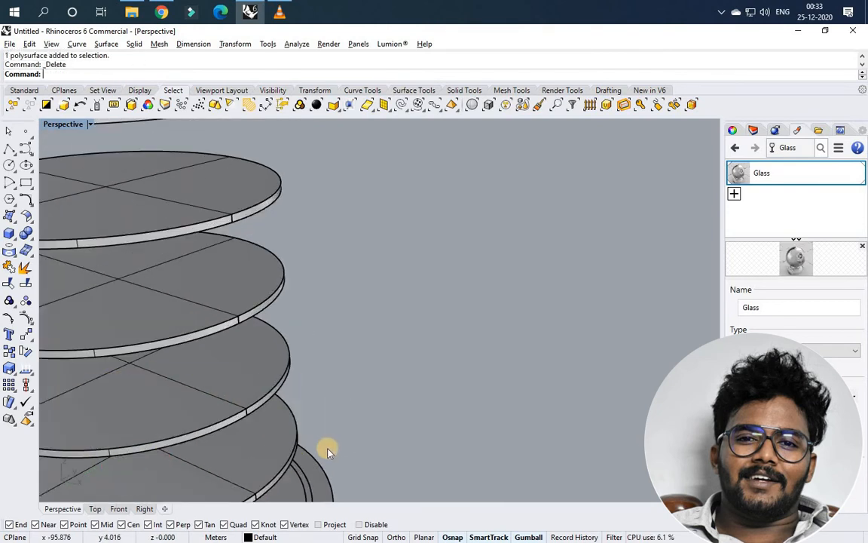
Step: Delete the outer ring, the thin ring and the leftover circle around the next slab at the tower's waist
left_click_drag(374, 467, 318, 366)
key("Delete")
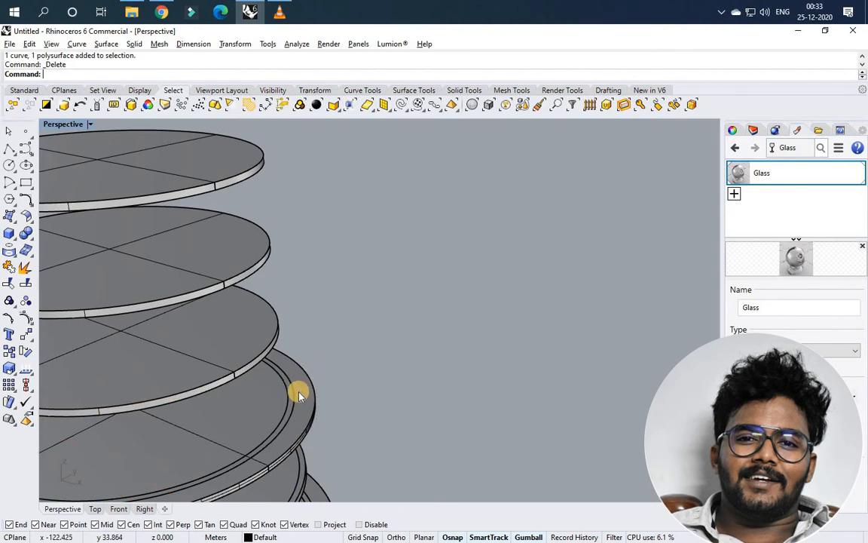
left_click(291, 393)
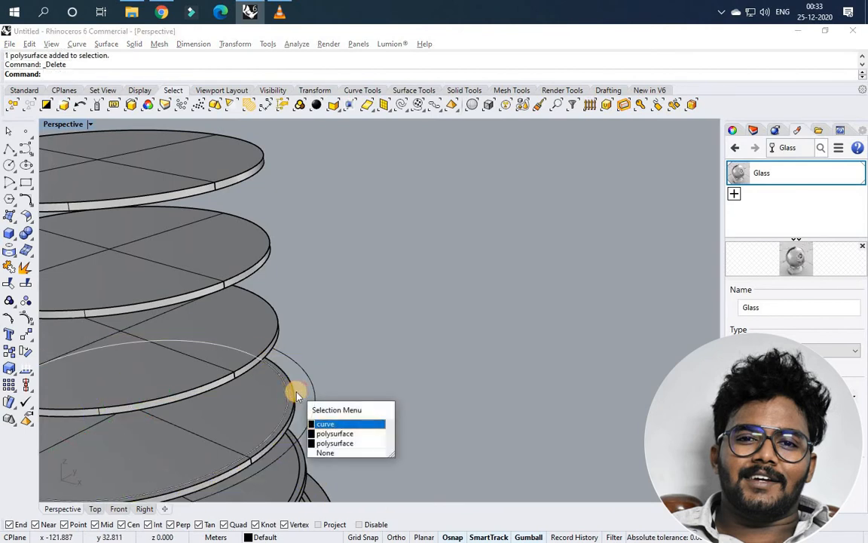
left_click(337, 432)
left_click(312, 353)
left_click(315, 417)
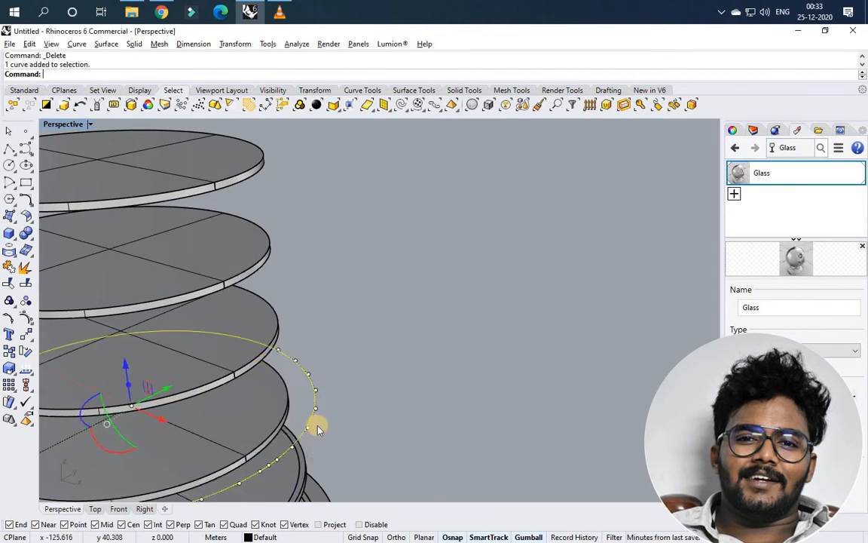
key("Delete")
Step: Delete the split-off rings around the slabs where the tower begins to widen toward its base
scroll(318, 427, "down", 4)
left_click(319, 363)
key("Delete")
scroll(330, 413, "down", 3)
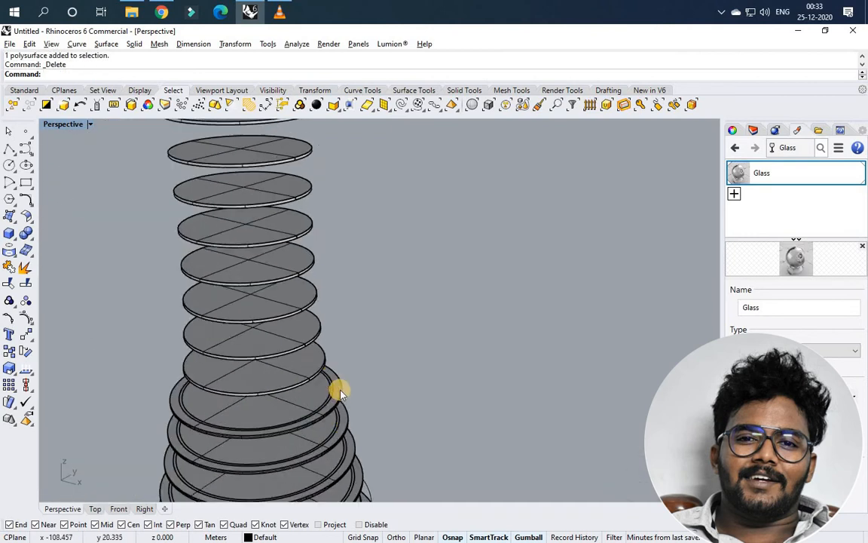
scroll(339, 387, "up", 3)
scroll(337, 385, "up", 4)
left_click(360, 421)
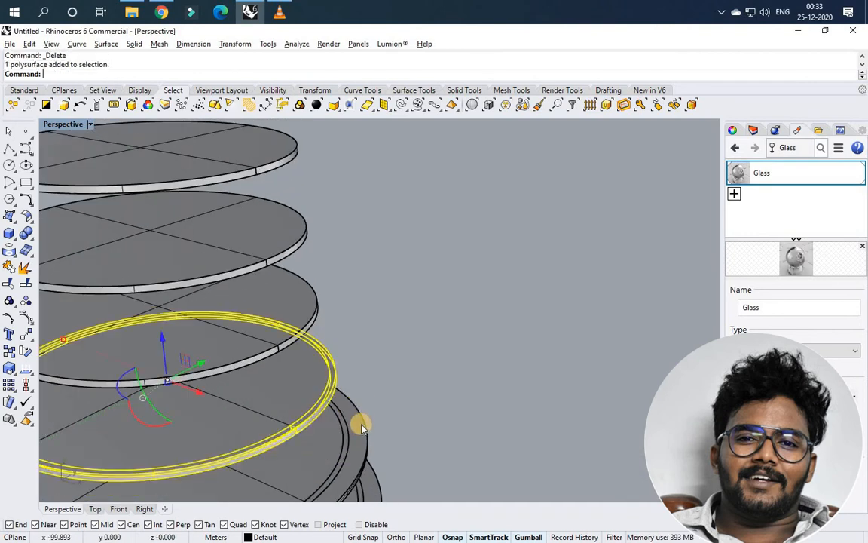
key("Delete")
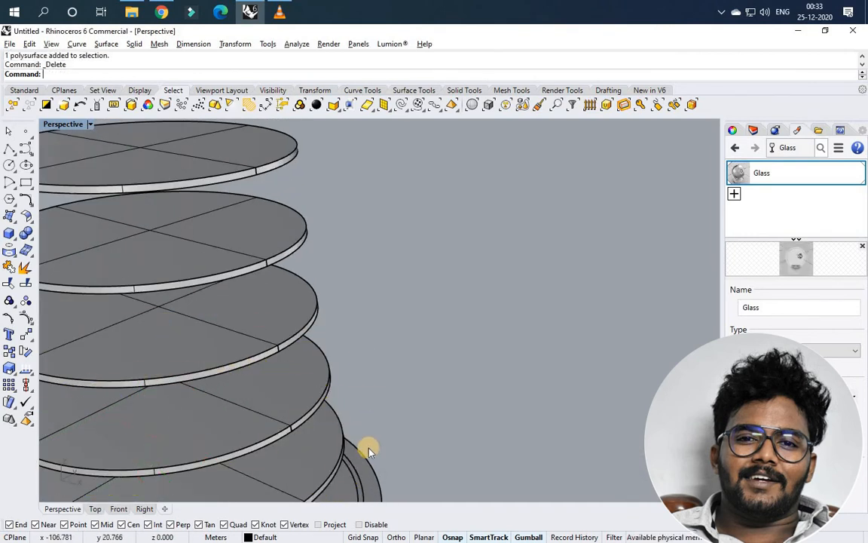
Step: Delete the rings and leftover circle around the next slabs in the flaring lower part of the tower
scroll(362, 454, "down", 1)
left_click(357, 453)
left_click(361, 439)
key("Delete")
left_click(355, 439)
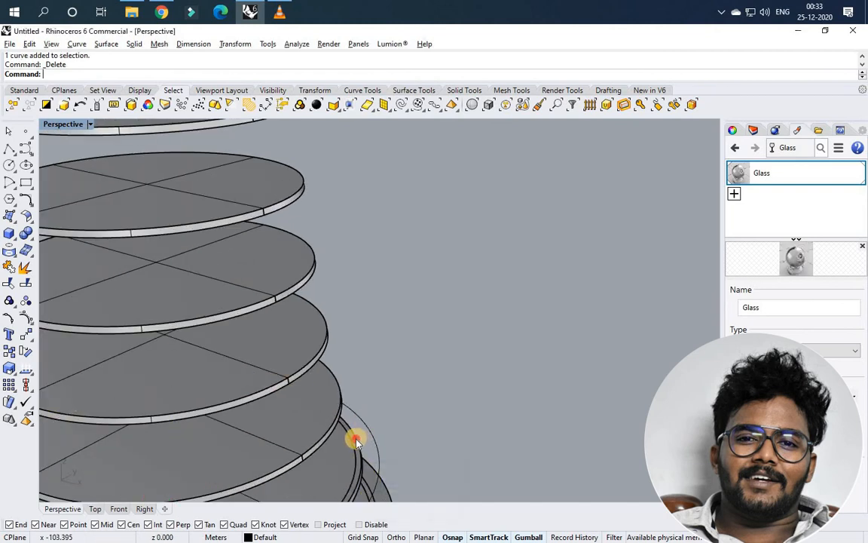
left_click(370, 438)
key("Delete")
key("Delete")
Step: Delete the remaining split-off ring pieces and leftover circles around the lowest slabs above the base slab
scroll(370, 355, "down", 6)
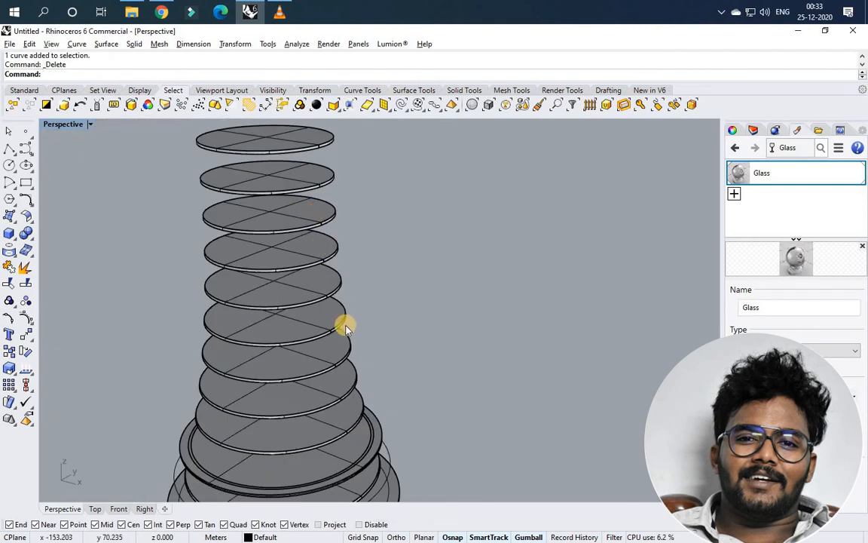
scroll(347, 325, "down", 4)
right_click_drag(370, 394, 329, 260, "shift")
scroll(329, 260, "up", 7)
left_click(318, 263)
left_click(318, 263)
scroll(318, 258, "up", 2)
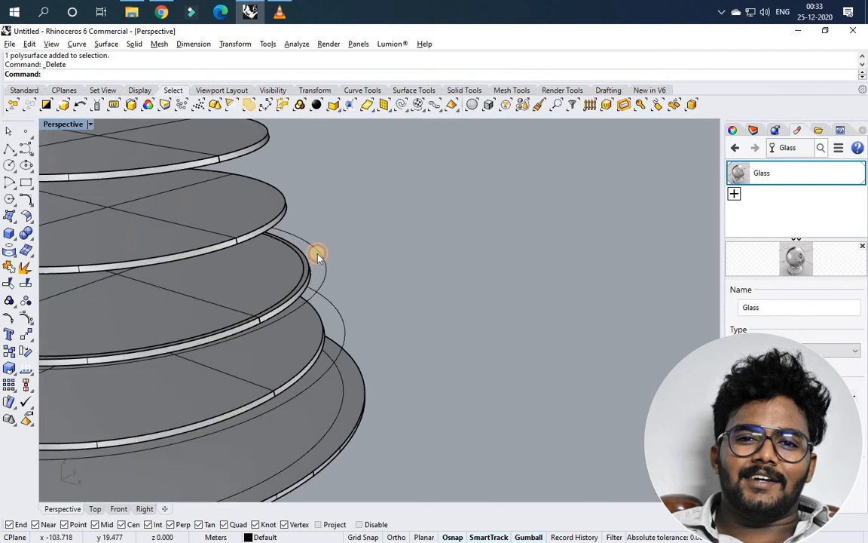
left_click_drag(314, 257, 308, 260)
key("Delete")
left_click_drag(356, 327, 328, 297)
key("Delete")
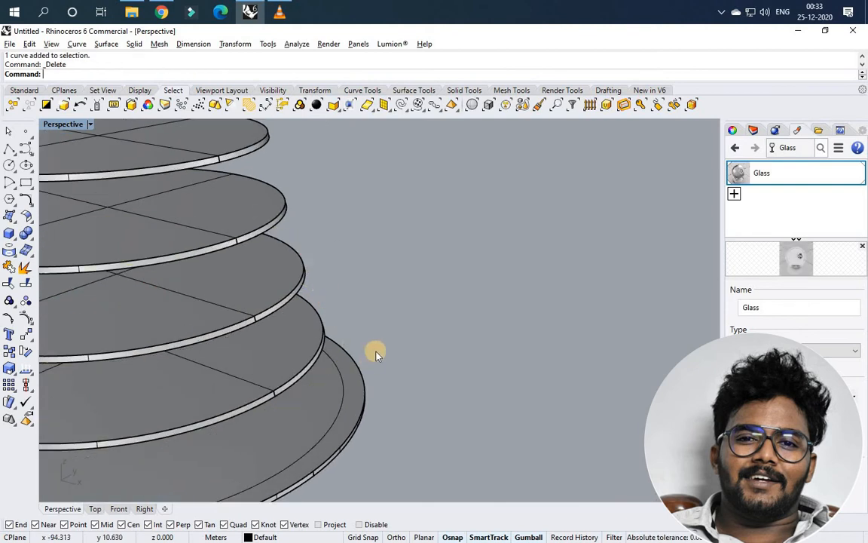
Step: Show the hidden inner skin to check the trimmed slabs and base against it, and hide it again
scroll(451, 367, "down", 10)
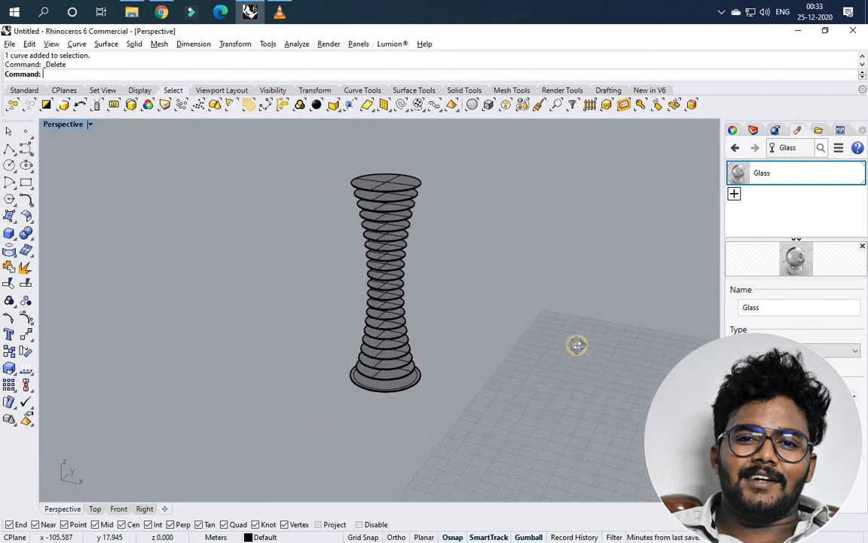
right_click_drag(652, 343, 401, 377)
scroll(401, 378, "up", 5)
middle_click(459, 322)
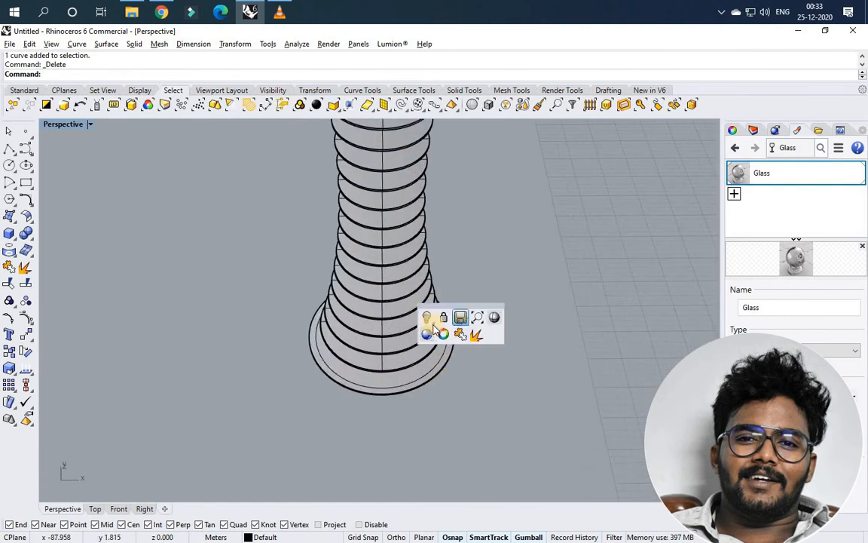
left_click(430, 322)
left_click(444, 339)
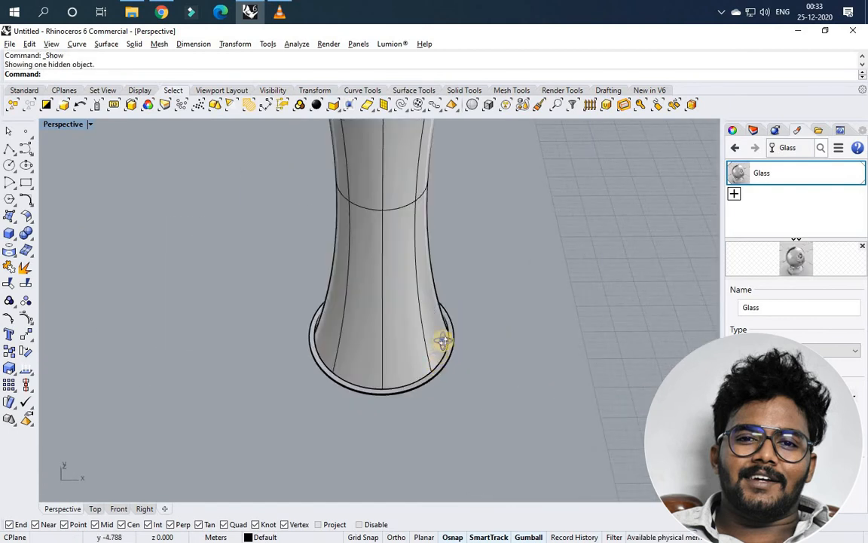
scroll(444, 341, "down", 6)
right_click_drag(444, 341, 413, 220)
scroll(413, 220, "up", 5)
left_click(410, 221)
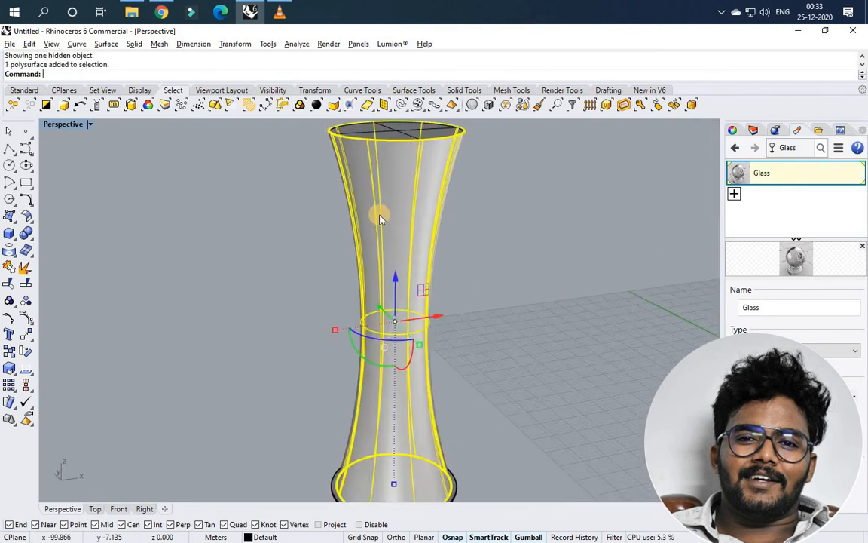
middle_click(381, 218)
left_click(379, 234)
scroll(453, 189, "down", 3)
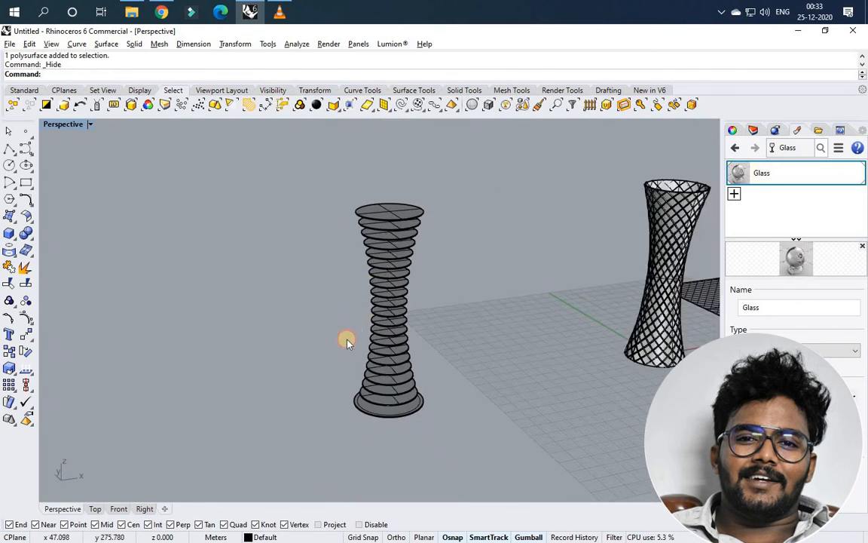
left_click_drag(343, 397, 355, 370)
scroll(373, 404, "up", 7)
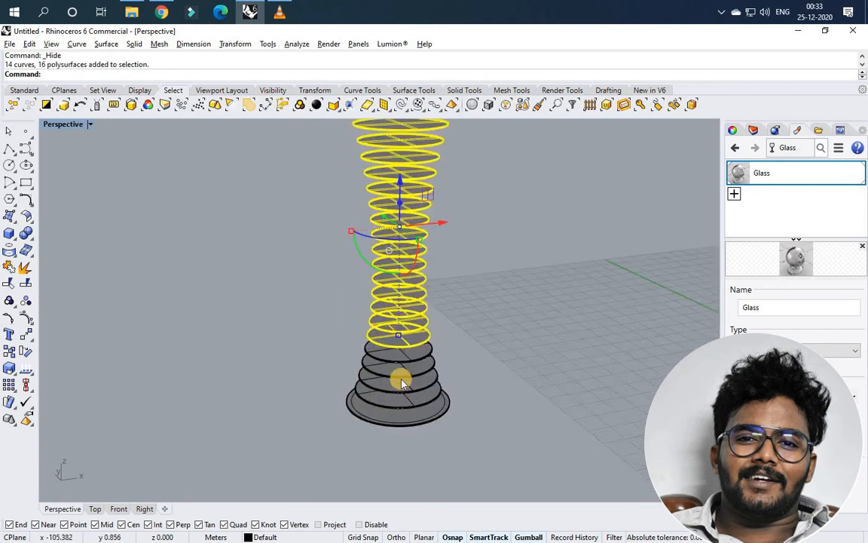
left_click(341, 203)
scroll(340, 204, "down", 5)
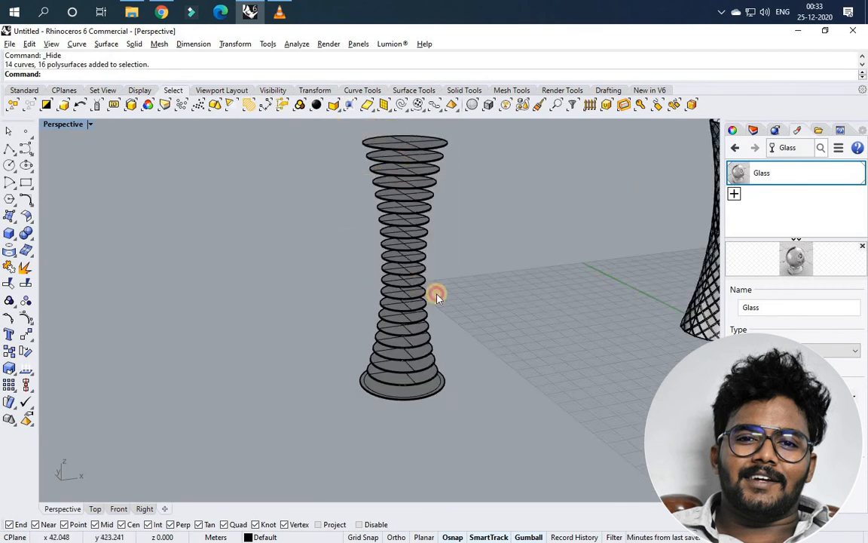
Step: Select all the floor slabs including the lowest ones and the base slab, and show the hidden inner skin
left_click_drag(437, 293, 471, 370)
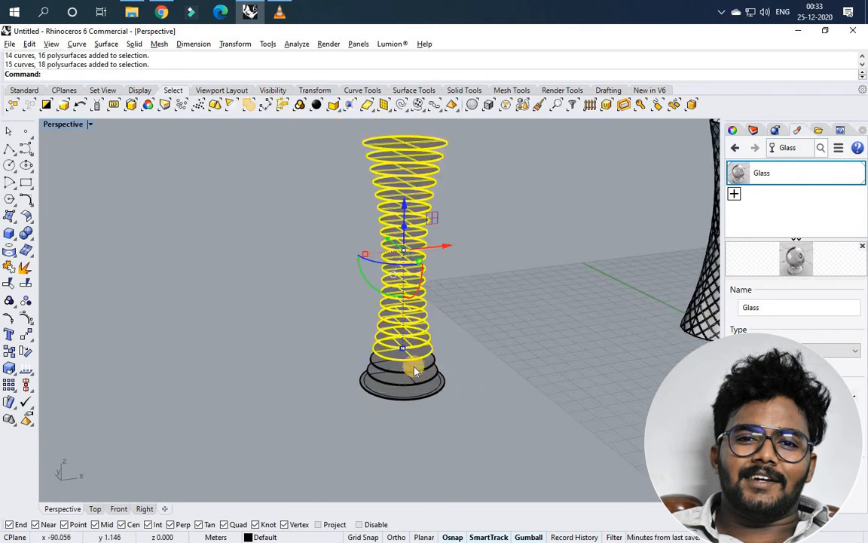
scroll(414, 367, "up", 7)
left_click(414, 386, "shift")
left_click(417, 414, "shift")
left_click(437, 423, "shift")
scroll(426, 417, "down", 5)
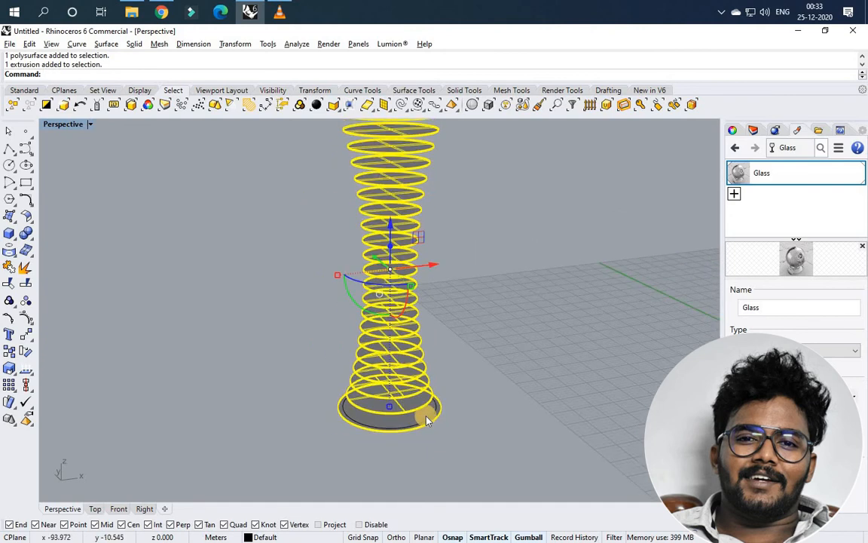
middle_click(426, 416)
left_click(397, 414)
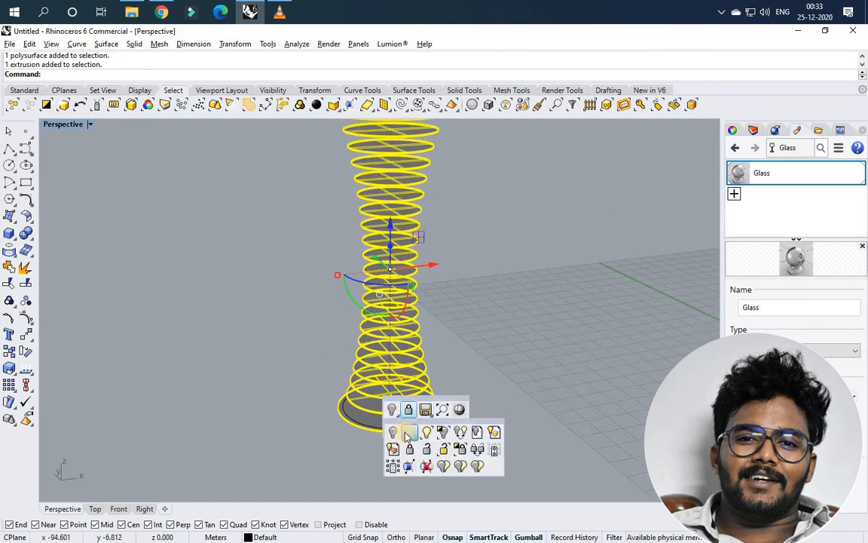
left_click(408, 433)
Step: Copy the selected slabs from the front point of the skin's base to the matching base point of the diagrid tower
scroll(257, 396, "up", 2)
scroll(321, 399, "down", 6)
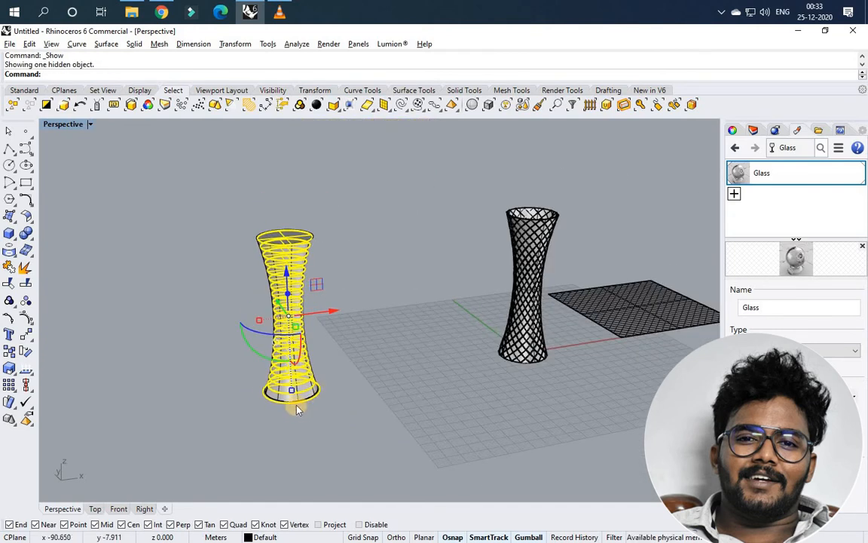
scroll(298, 409, "up", 4)
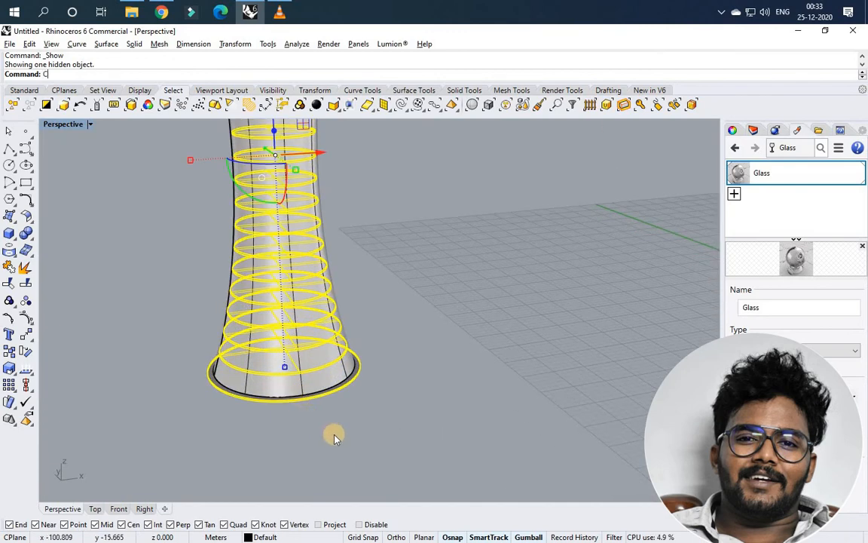
key("Return")
left_click(302, 399)
scroll(410, 360, "down", 5)
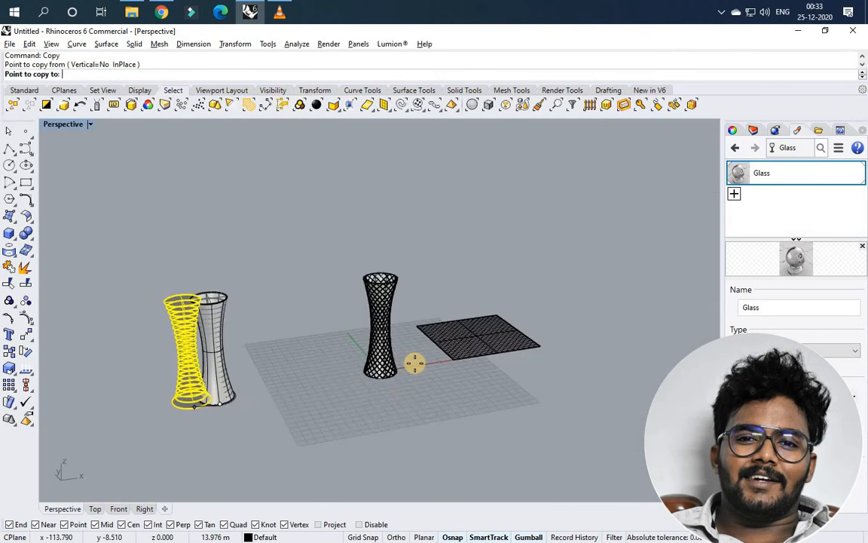
scroll(413, 364, "up", 3)
scroll(329, 414, "up", 4)
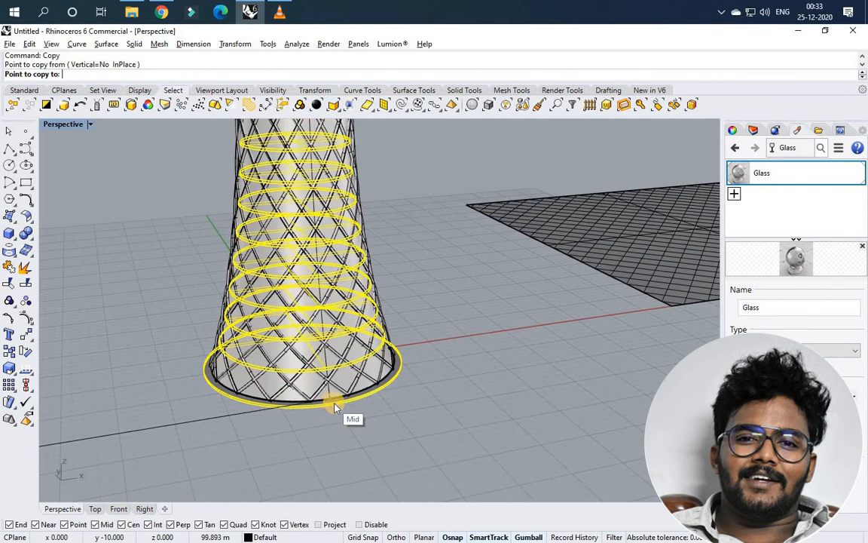
left_click(336, 407)
key("Return")
Step: Assign the Glass material to the inner skin of the assembled diagrid tower and switch the perspective view to Rendered display
scroll(345, 278, "down", 6)
scroll(398, 339, "up", 5)
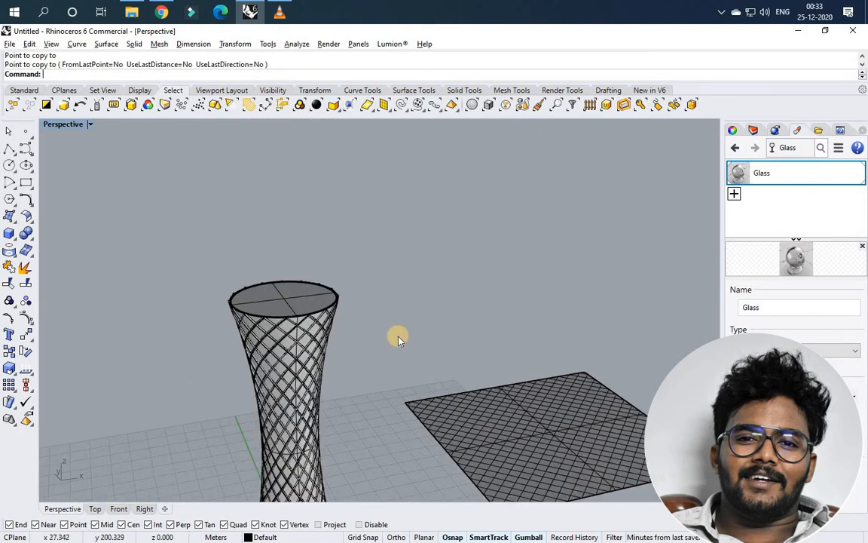
scroll(397, 339, "down", 5)
scroll(335, 348, "up", 7)
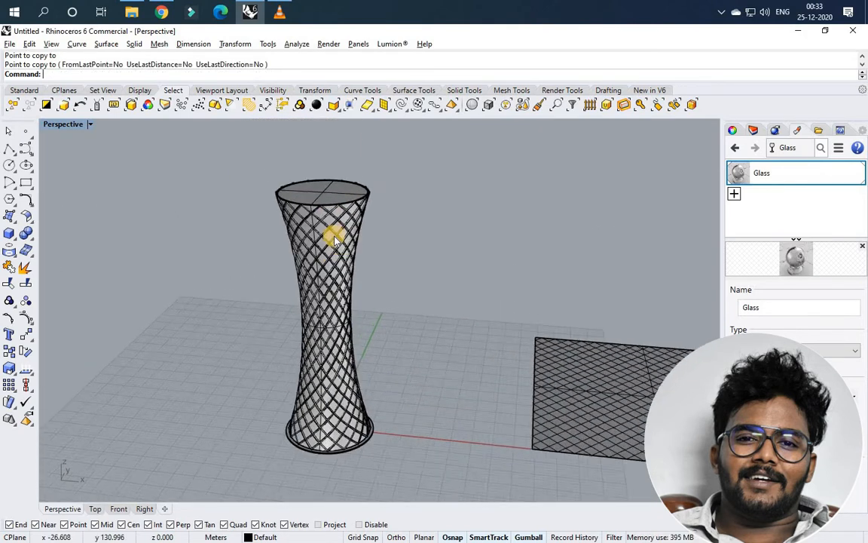
scroll(332, 241, "up", 3)
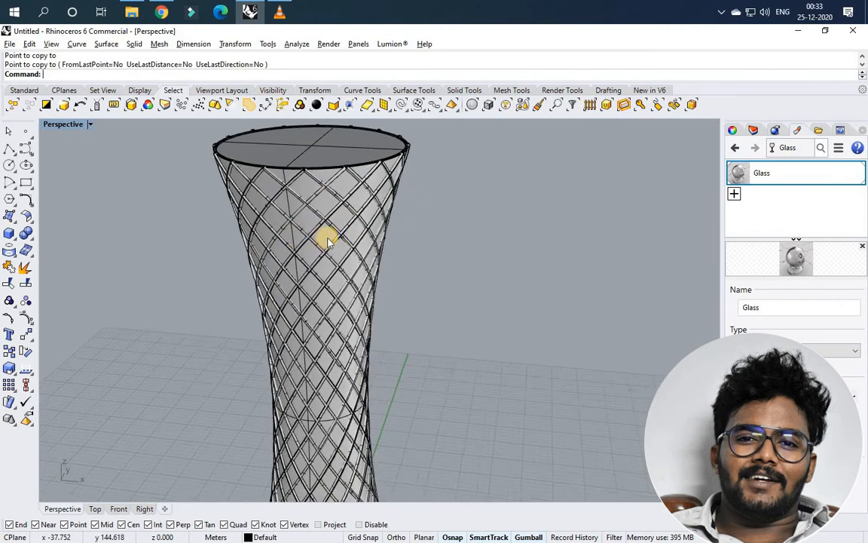
scroll(328, 241, "up", 1)
left_click(329, 233)
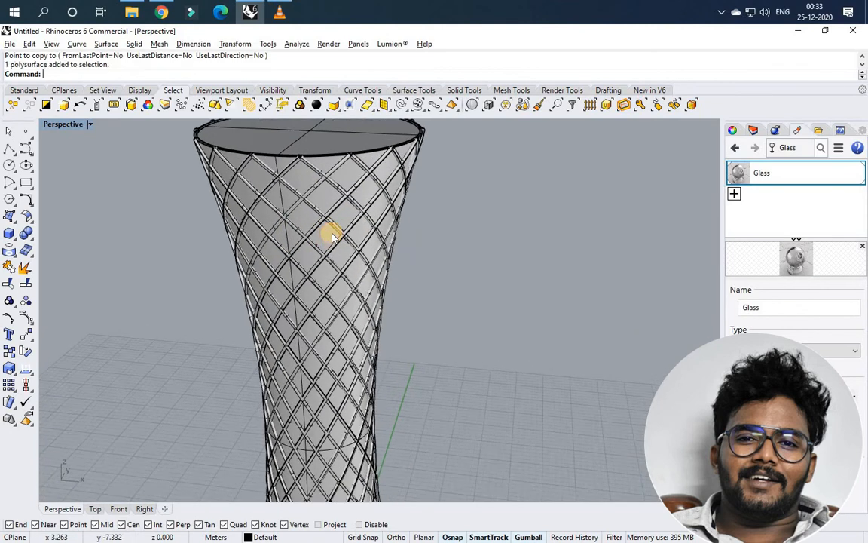
left_click(774, 130)
left_click(780, 132)
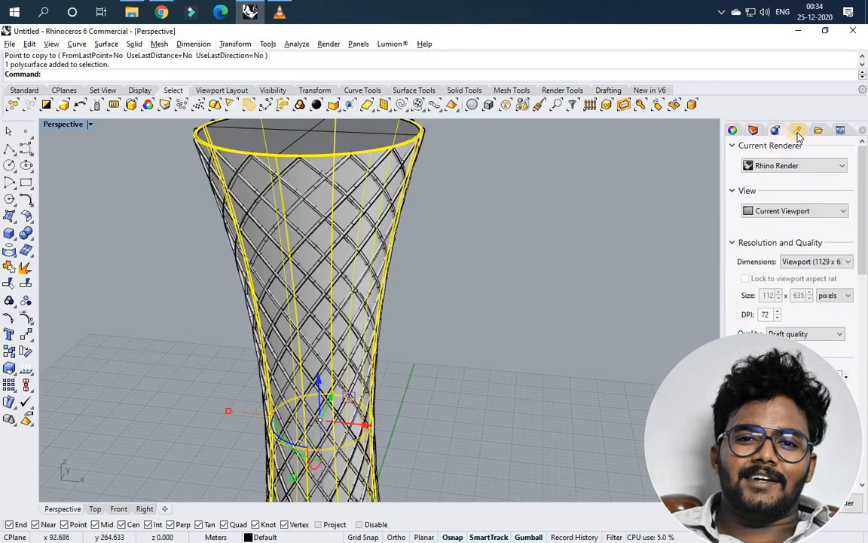
left_click(798, 132)
left_click_drag(672, 209, 361, 202)
left_click(90, 125)
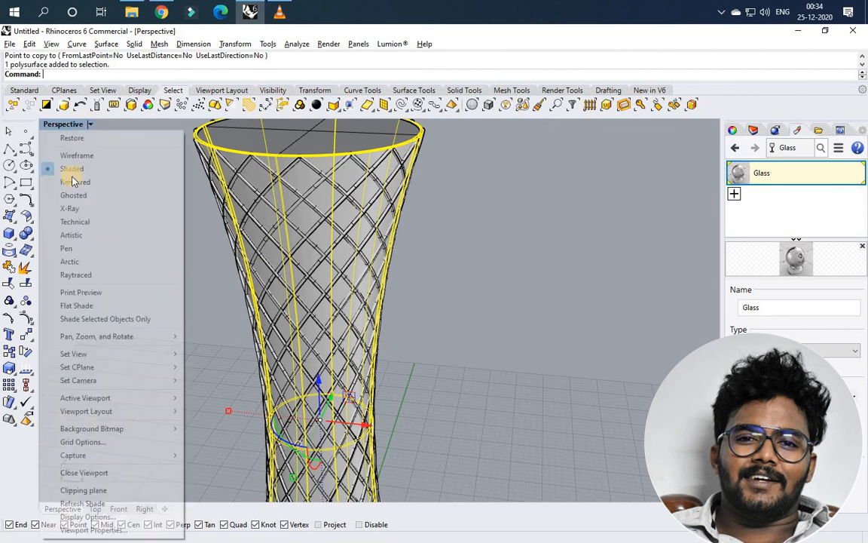
left_click(76, 178)
Step: Examine the rendered tower from several angles, checking the diagonals, glass skin and floor slabs from top to base
scroll(301, 197, "down", 10)
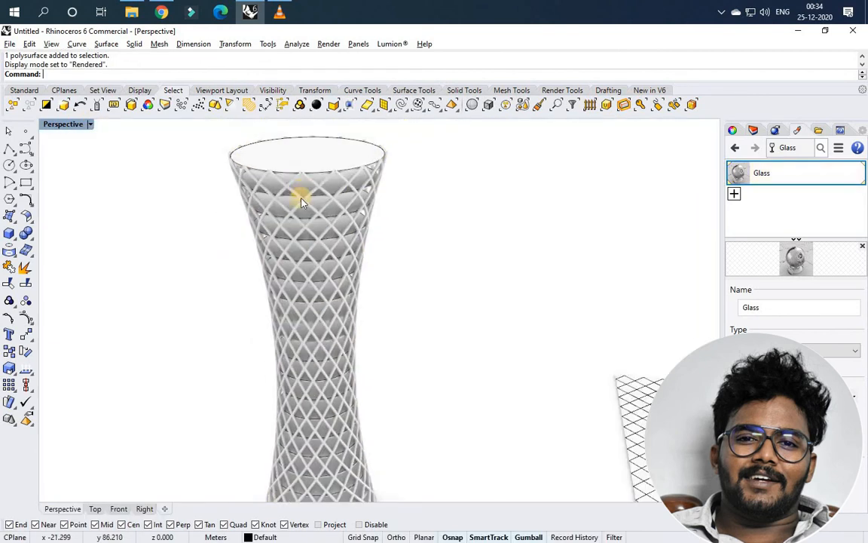
scroll(300, 309, "up", 6)
right_click_drag(318, 277, 368, 178)
scroll(309, 284, "down", 4)
scroll(363, 200, "up", 3)
right_click_drag(371, 227, 409, 207)
scroll(419, 148, "down", 1)
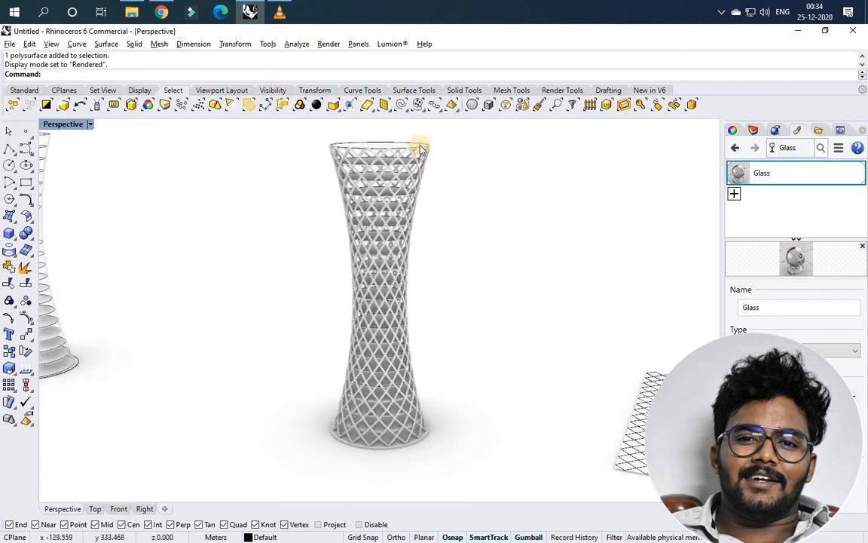
scroll(421, 146, "up", 2)
scroll(350, 256, "down", 3)
scroll(348, 287, "up", 3)
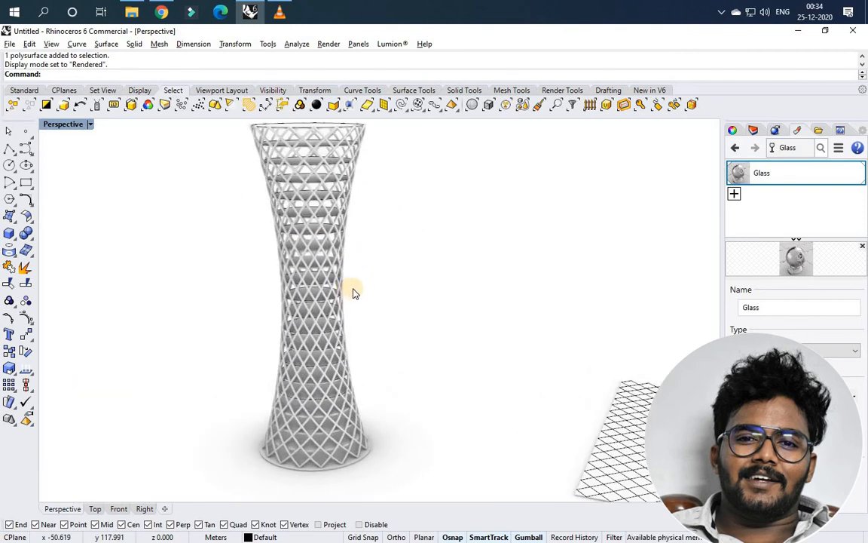
scroll(352, 290, "down", 1)
scroll(363, 252, "up", 2)
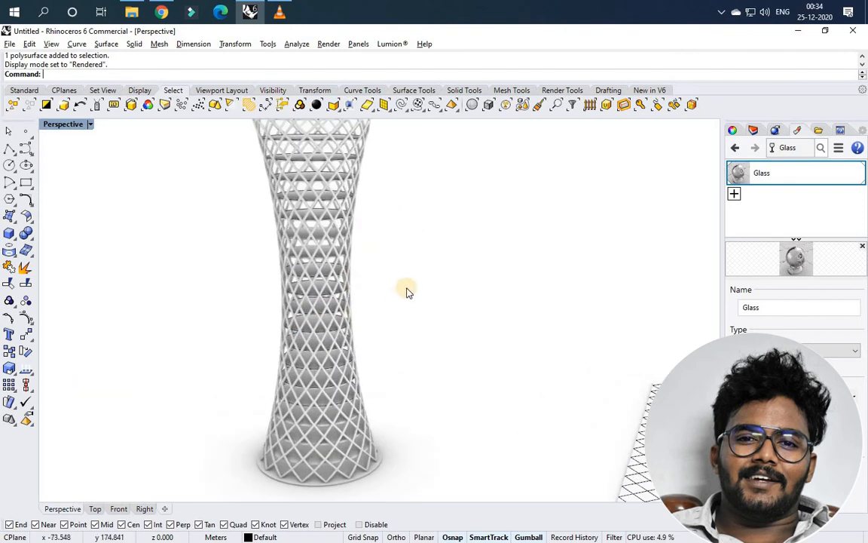
right_click_drag(407, 271, 326, 157)
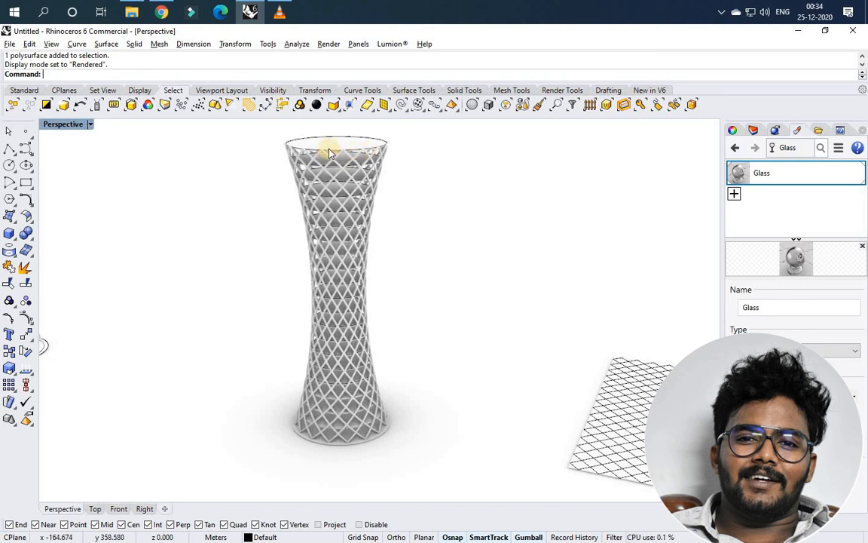
scroll(336, 154, "up", 2)
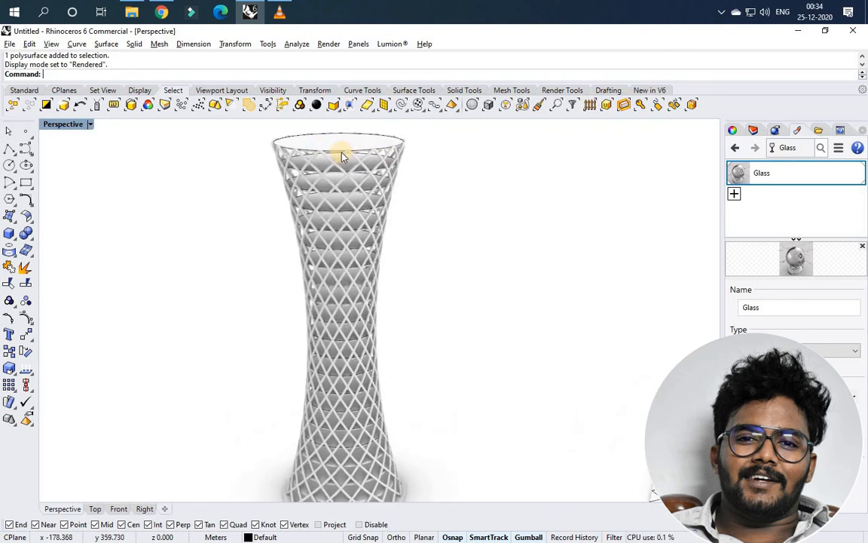